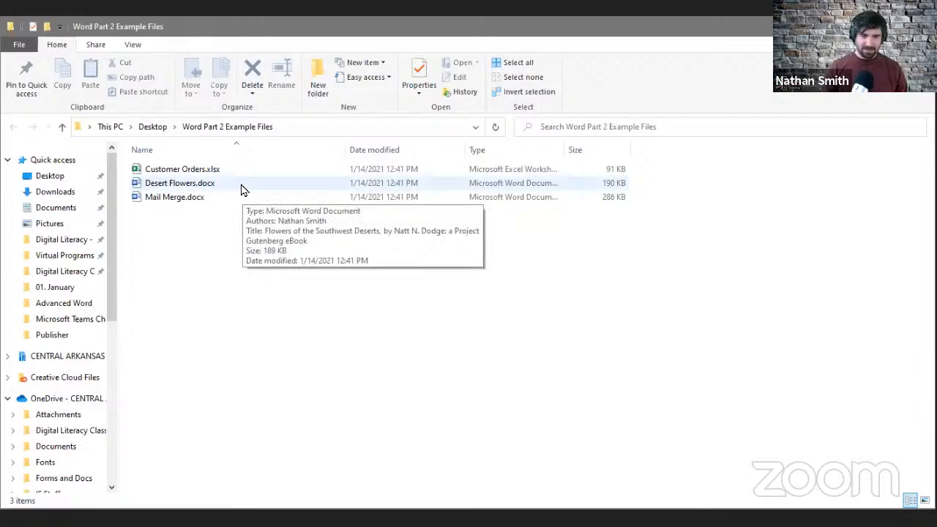
Open Desert Flowers.docx from the Word Part 2 Example Files folder and enable editing
{"action": "double_click", "coordinate": [242, 189]}
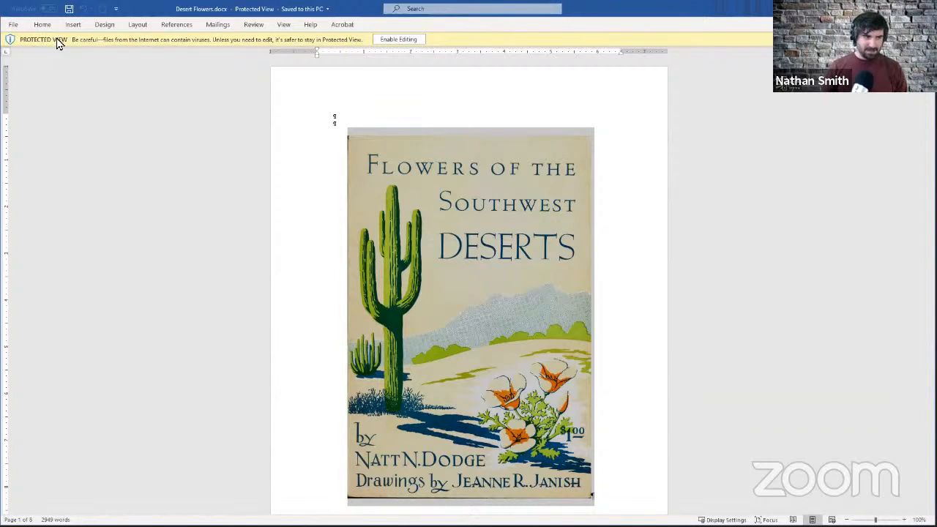
{"action": "left_click", "coordinate": [411, 42]}
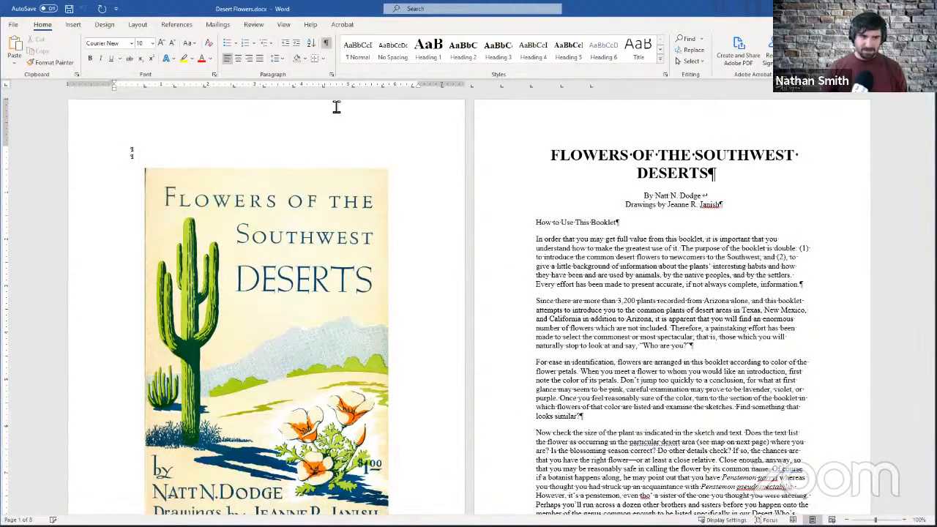
{"action": "scroll", "coordinate": [564, 162], "scroll_direction": "down", "scroll_amount": 5}
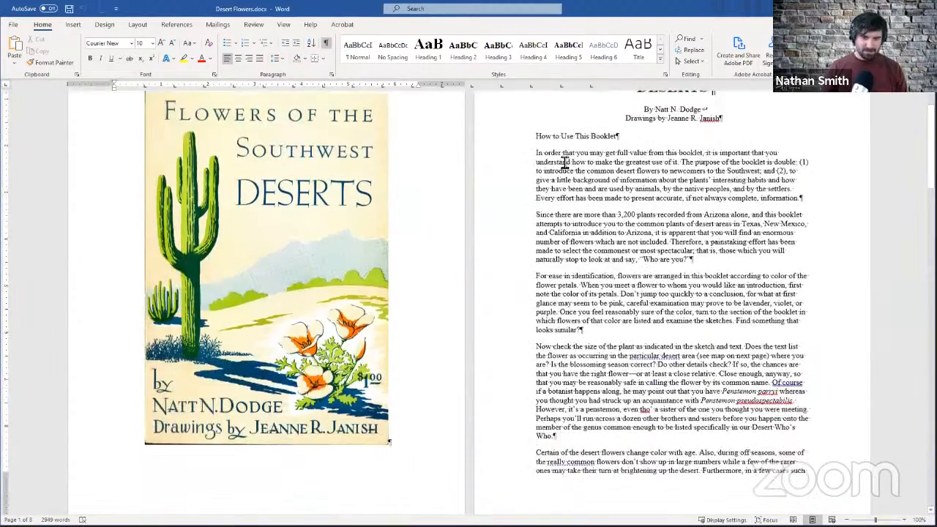
{"action": "scroll", "coordinate": [393, 160], "scroll_direction": "up", "scroll_amount": 5}
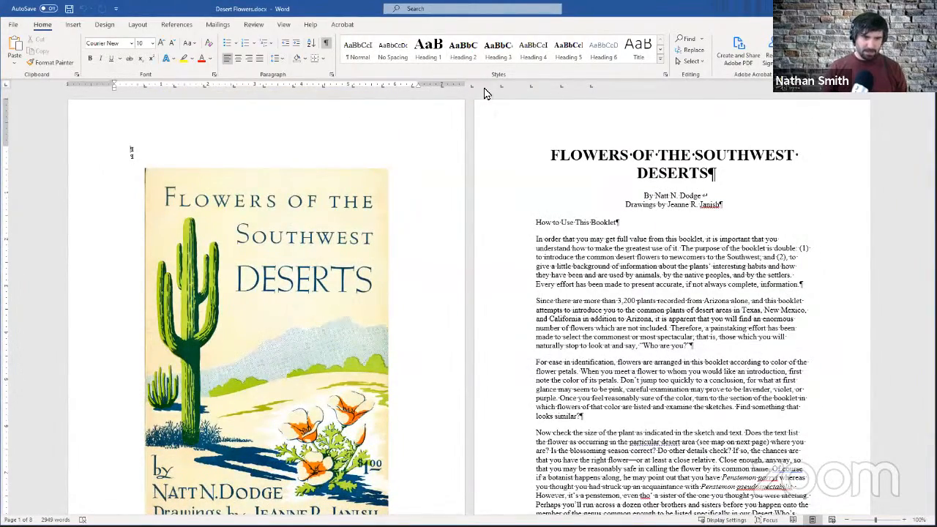
Set the document view to One Page and hide the paragraph and formatting marks
{"action": "left_click", "coordinate": [283, 25]}
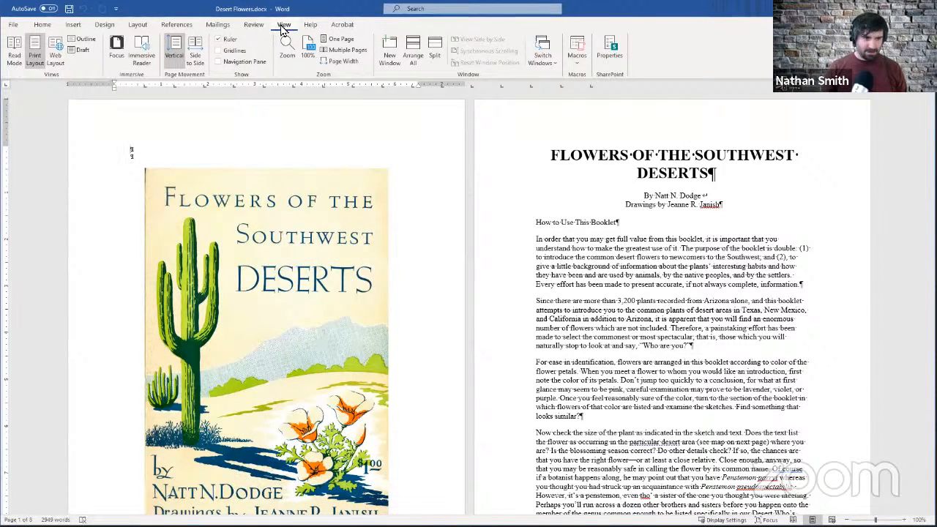
{"action": "left_click", "coordinate": [336, 40]}
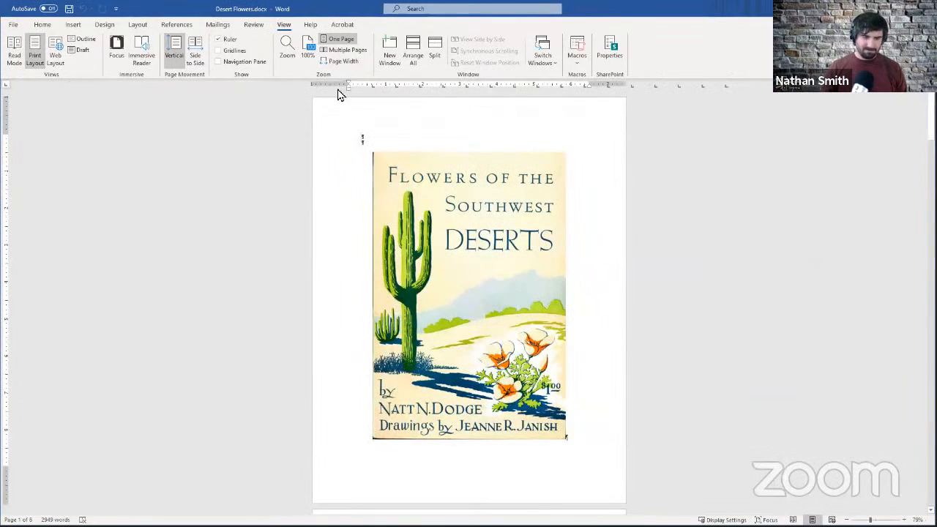
{"action": "left_click", "coordinate": [42, 27]}
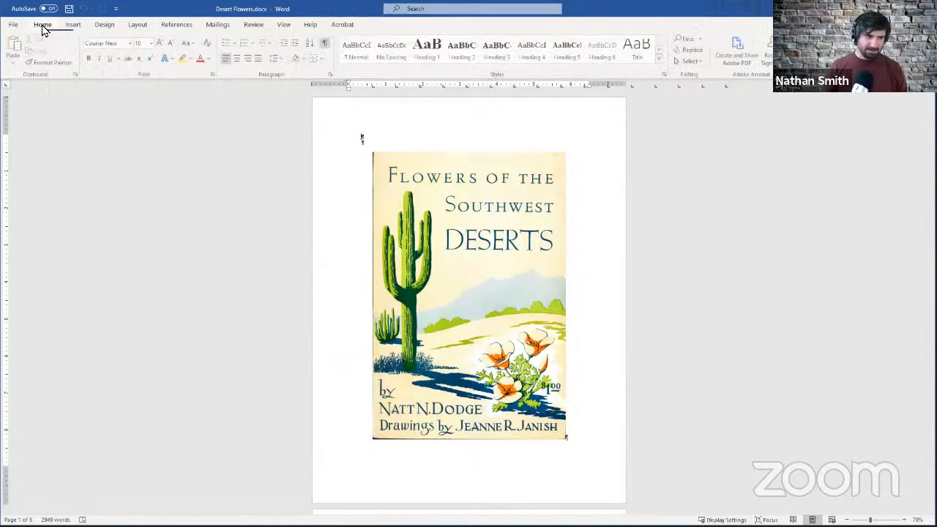
{"action": "left_click", "coordinate": [328, 47]}
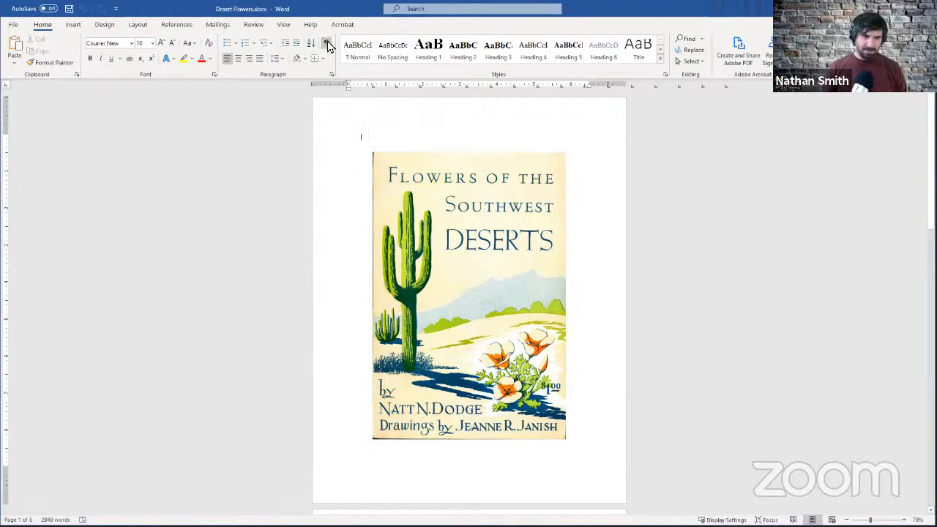
{"action": "left_click", "coordinate": [328, 47]}
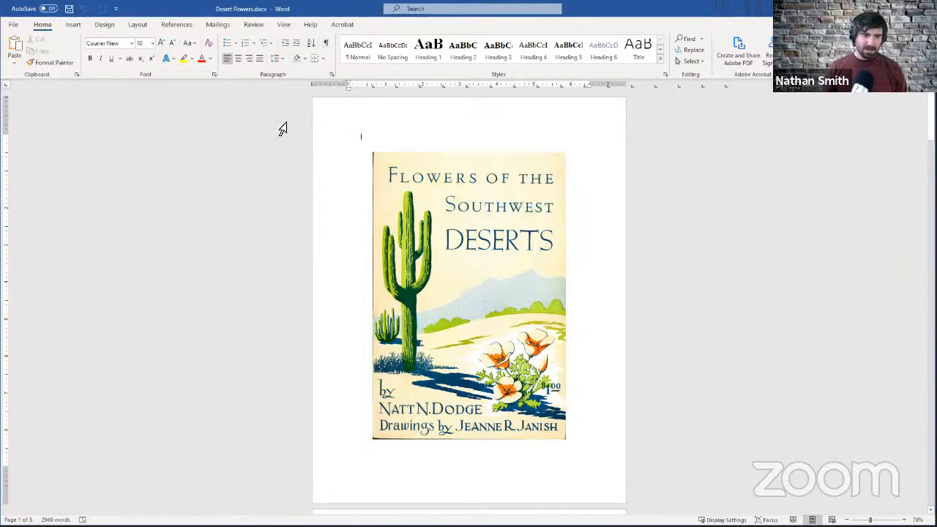
Set the document zoom to 140%
{"action": "scroll", "coordinate": [274, 158], "scroll_direction": "down", "scroll_amount": 3}
{"action": "scroll", "coordinate": [273, 158], "scroll_direction": "up", "scroll_amount": 1}
{"action": "scroll", "coordinate": [273, 158], "scroll_direction": "down", "scroll_amount": 5}
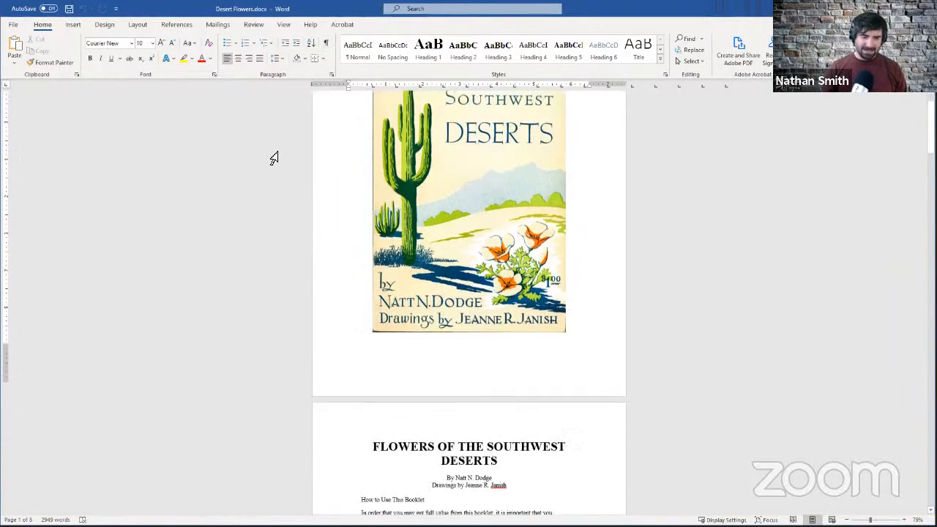
{"action": "scroll", "coordinate": [274, 158], "scroll_direction": "up", "scroll_amount": 8}
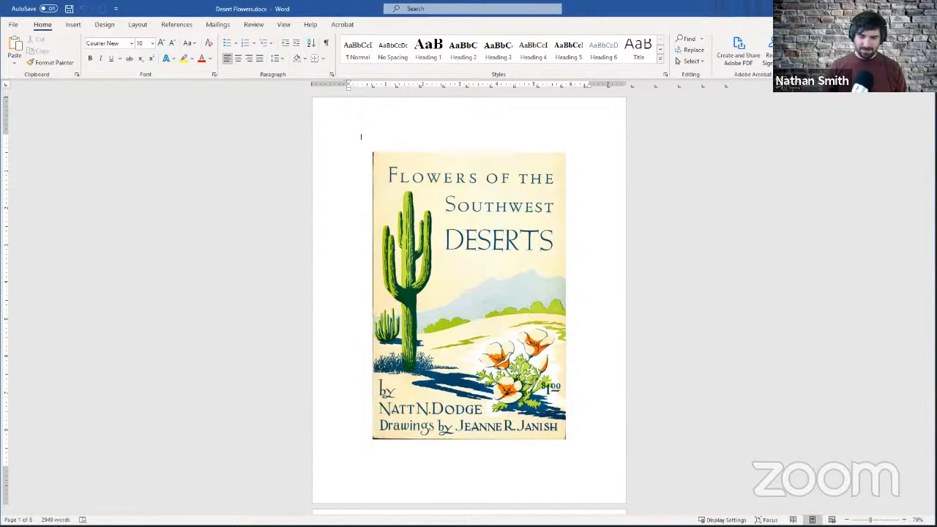
{"action": "left_click_drag", "start_coordinate": [871, 520], "coordinate": [876, 520]}
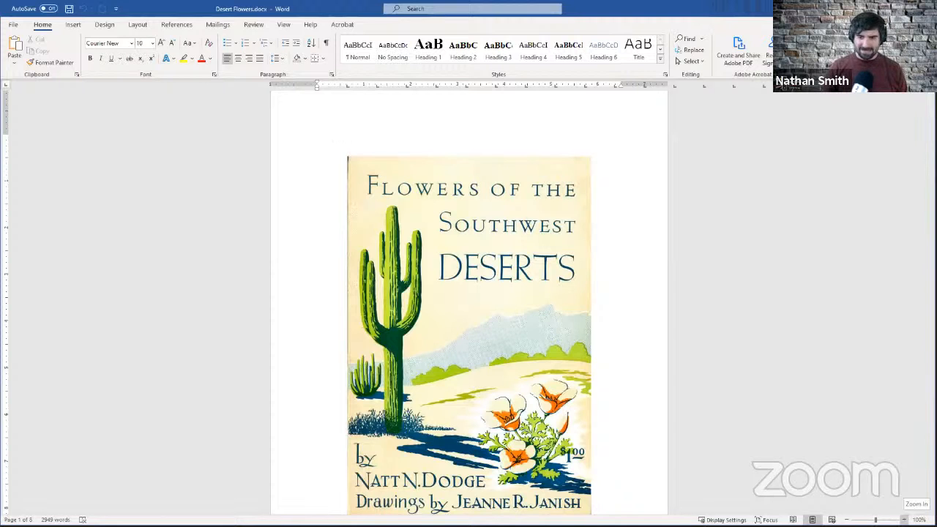
{"action": "left_click", "coordinate": [904, 519]}
{"action": "left_click", "coordinate": [904, 519]}
{"action": "left_click", "coordinate": [905, 520]}
{"action": "left_click", "coordinate": [904, 519]}
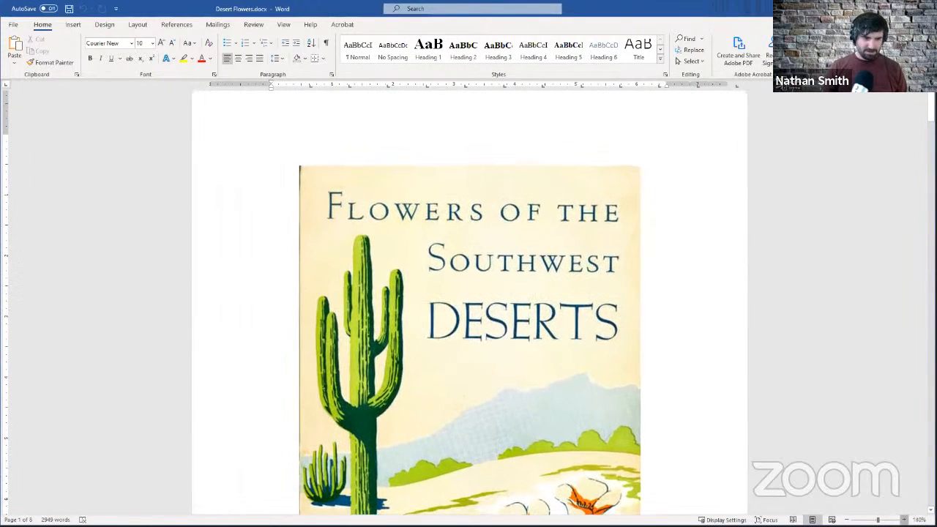
Look over the cover page and the title and opening text on the page after it
{"action": "scroll", "coordinate": [901, 330], "scroll_direction": "down", "scroll_amount": 5}
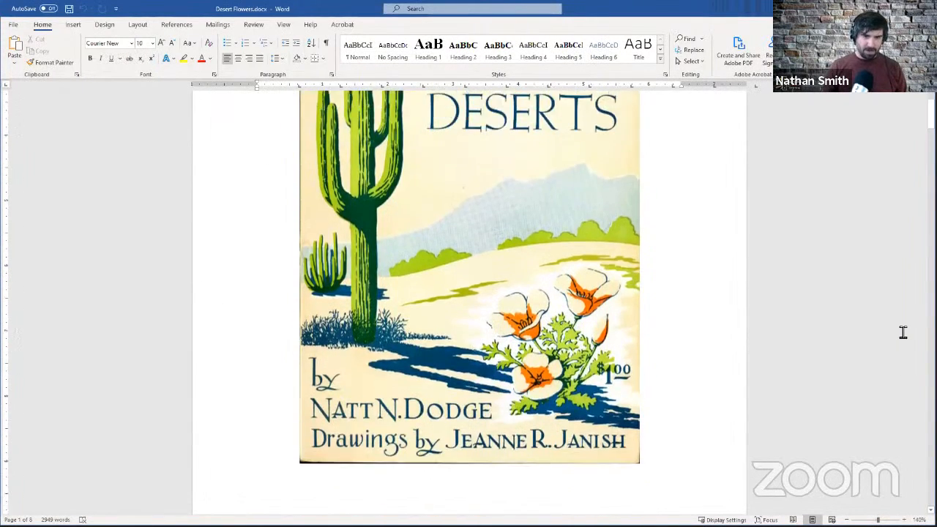
{"action": "scroll", "coordinate": [903, 332], "scroll_direction": "up", "scroll_amount": 6}
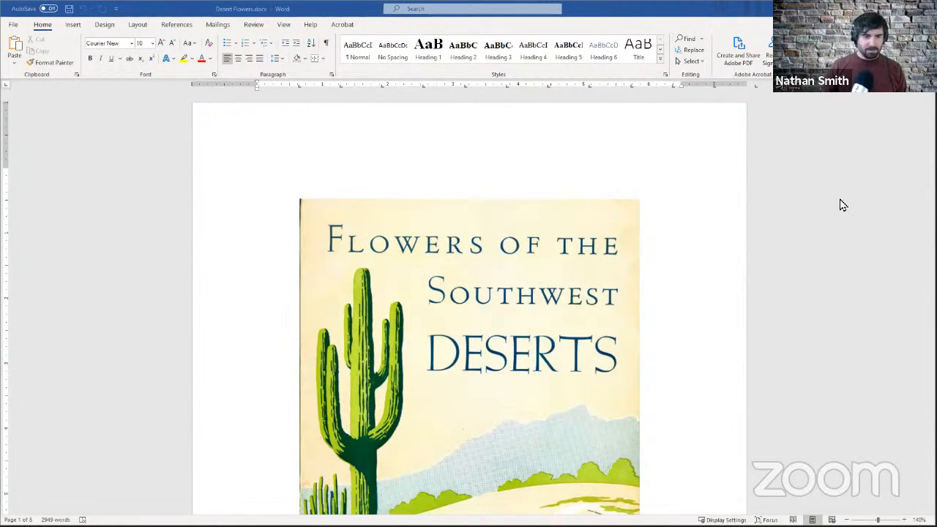
{"action": "scroll", "coordinate": [841, 204], "scroll_direction": "down", "scroll_amount": 3}
{"action": "scroll", "coordinate": [841, 204], "scroll_direction": "up", "scroll_amount": 3}
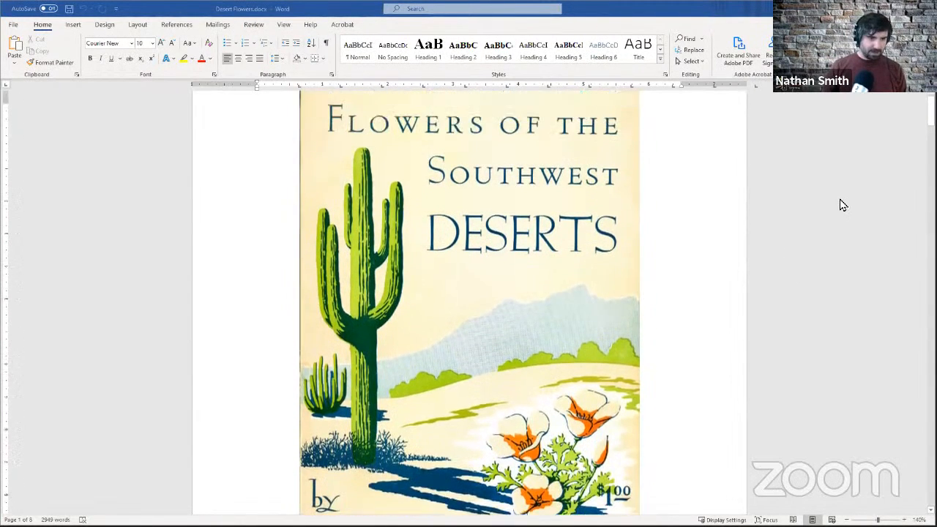
{"action": "scroll", "coordinate": [142, 199], "scroll_direction": "down", "scroll_amount": 4}
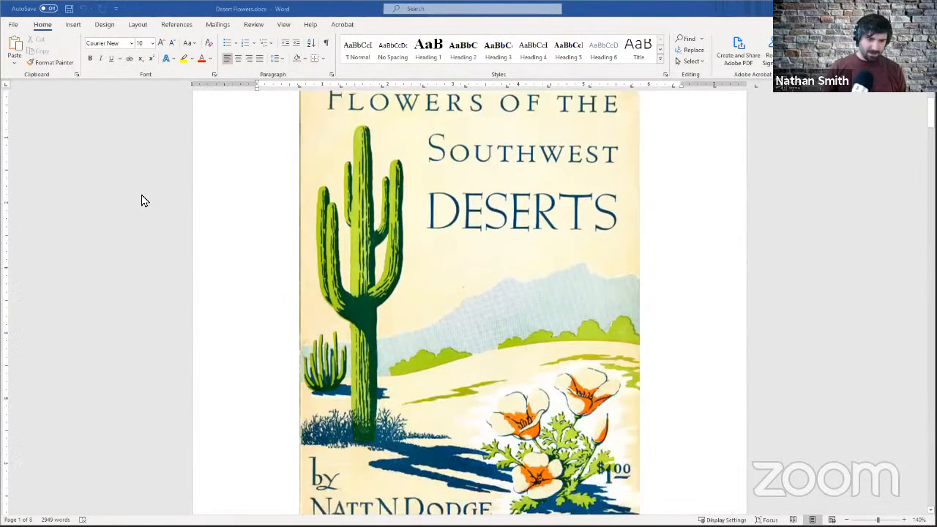
{"action": "scroll", "coordinate": [433, 194], "scroll_direction": "down", "scroll_amount": 3}
{"action": "scroll", "coordinate": [450, 186], "scroll_direction": "up", "scroll_amount": 3}
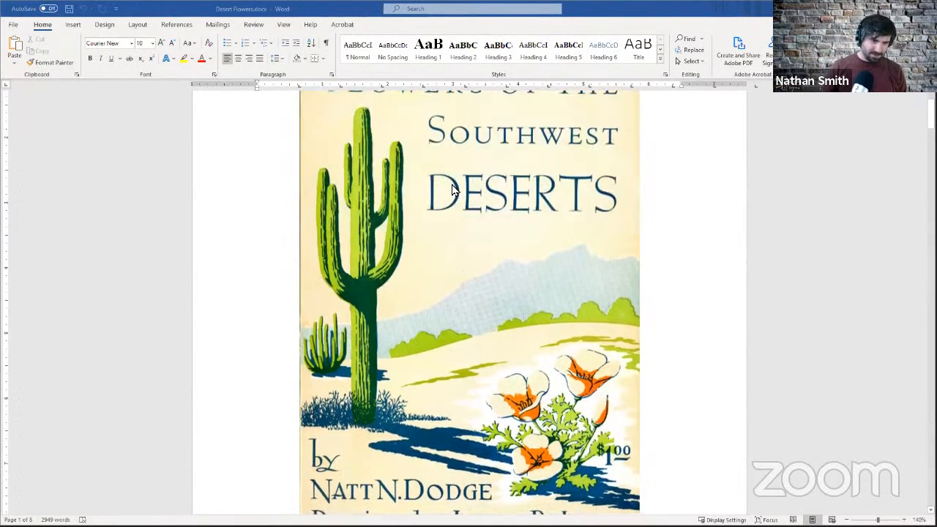
{"action": "scroll", "coordinate": [253, 281], "scroll_direction": "down", "scroll_amount": 3}
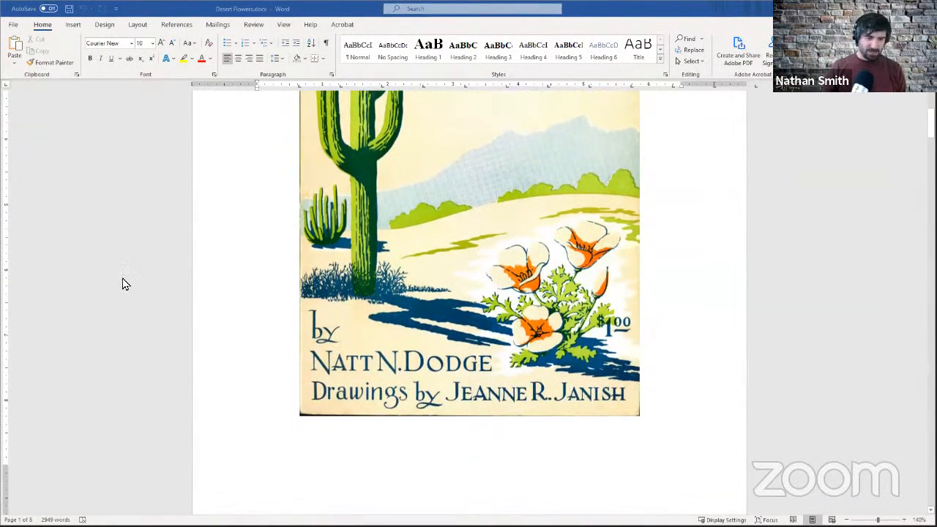
{"action": "scroll", "coordinate": [122, 282], "scroll_direction": "down", "scroll_amount": 4}
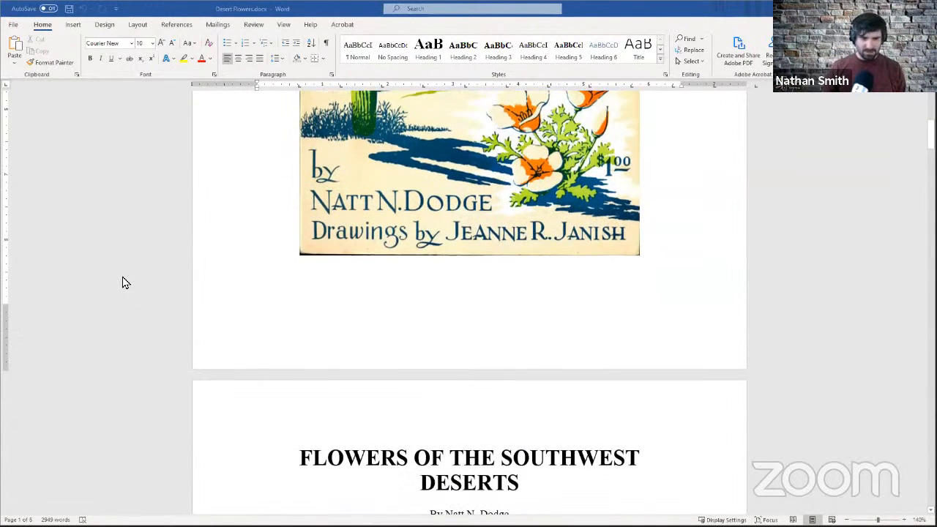
{"action": "scroll", "coordinate": [122, 281], "scroll_direction": "down", "scroll_amount": 3}
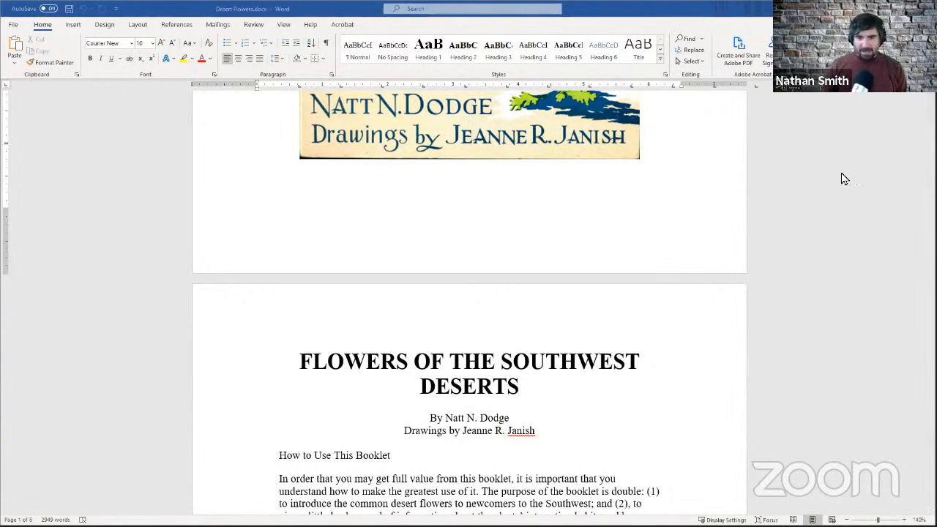
{"action": "scroll", "coordinate": [845, 179], "scroll_direction": "down", "scroll_amount": 5}
{"action": "scroll", "coordinate": [844, 179], "scroll_direction": "down", "scroll_amount": 1}
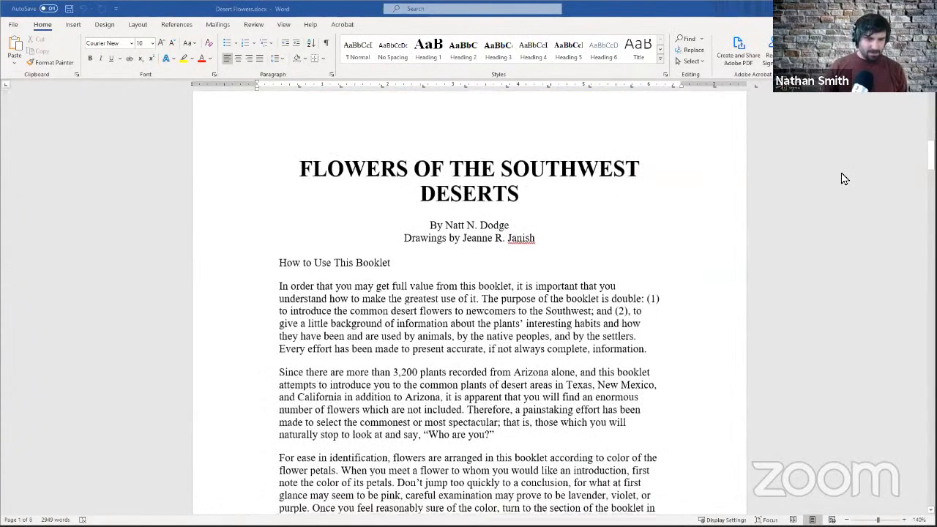
Apply the Heading 1 style to the "How to Use This Booklet" line below the title
{"action": "scroll", "coordinate": [844, 178], "scroll_direction": "down", "scroll_amount": 1}
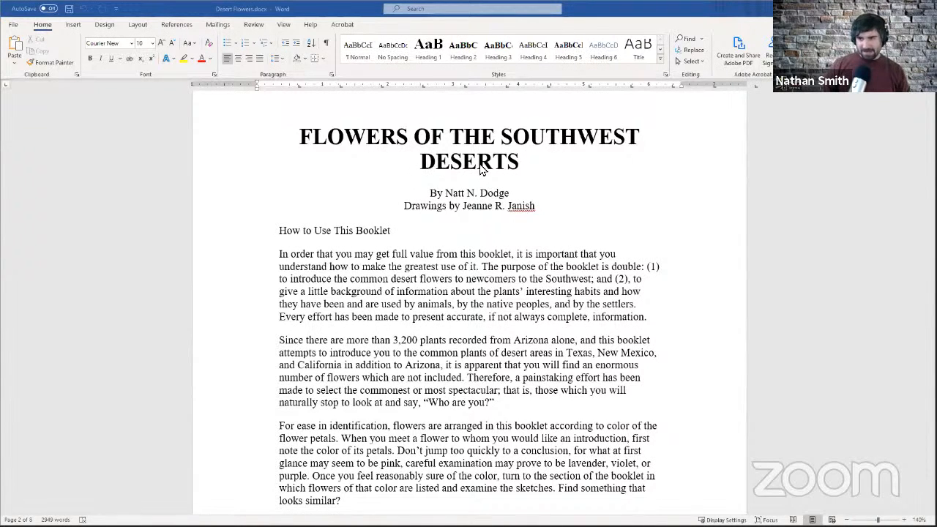
{"action": "scroll", "coordinate": [472, 167], "scroll_direction": "down", "scroll_amount": 2}
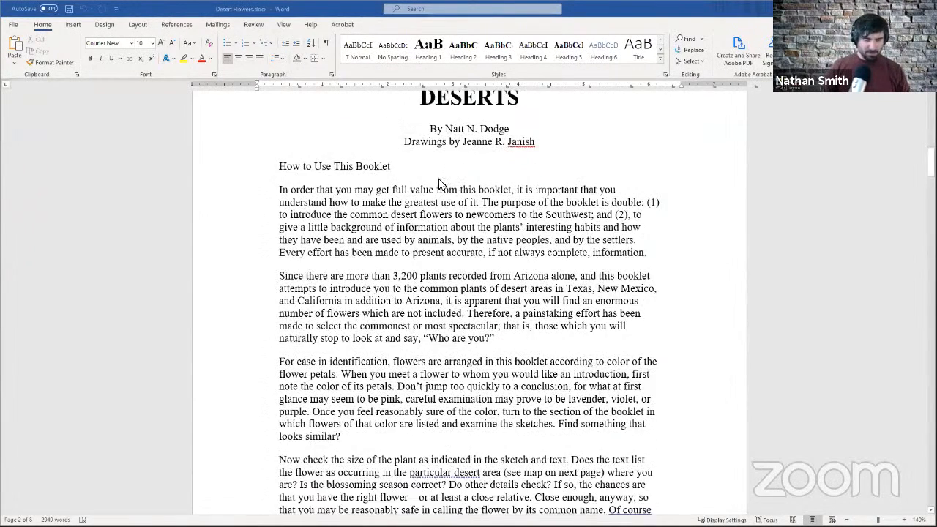
{"action": "scroll", "coordinate": [447, 187], "scroll_direction": "up", "scroll_amount": 2}
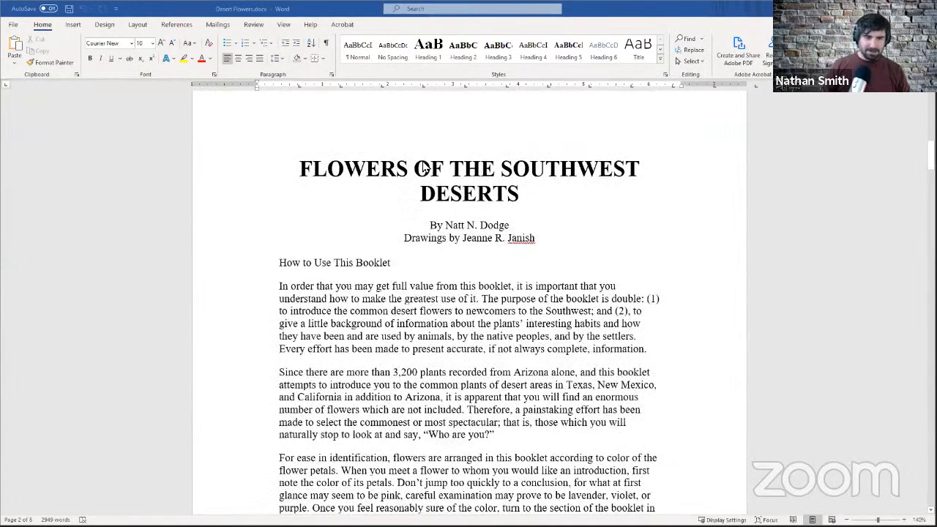
{"action": "scroll", "coordinate": [395, 192], "scroll_direction": "down", "scroll_amount": 1}
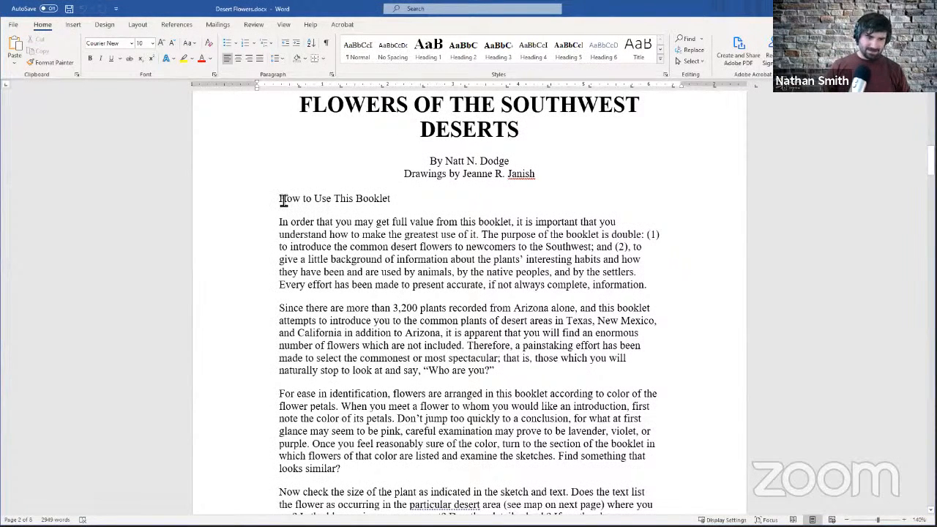
{"action": "left_click_drag", "start_coordinate": [283, 200], "coordinate": [399, 199]}
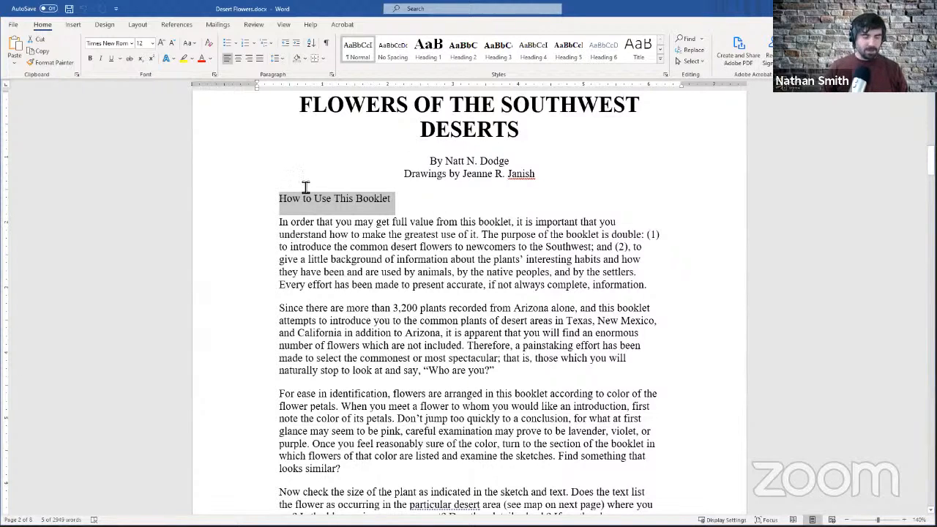
{"action": "left_click", "coordinate": [423, 64]}
{"action": "left_click", "coordinate": [424, 62]}
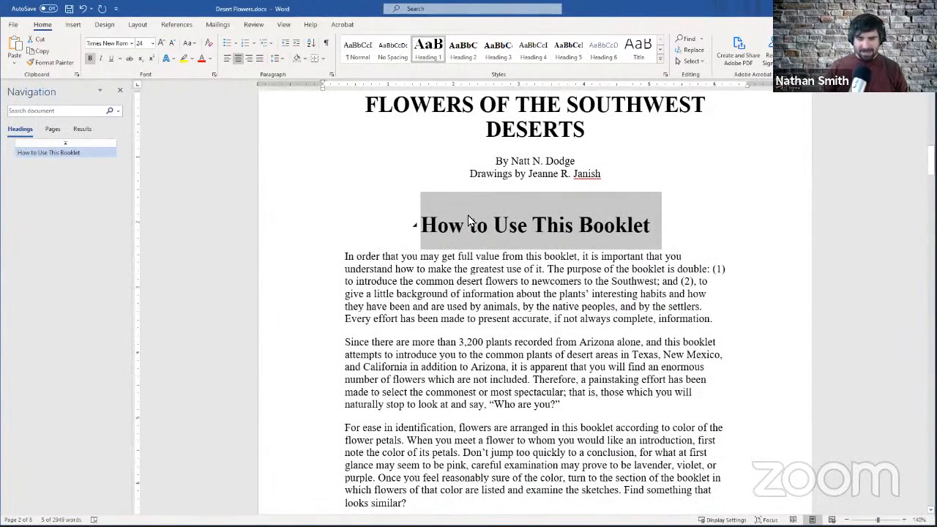
{"action": "left_click", "coordinate": [398, 273]}
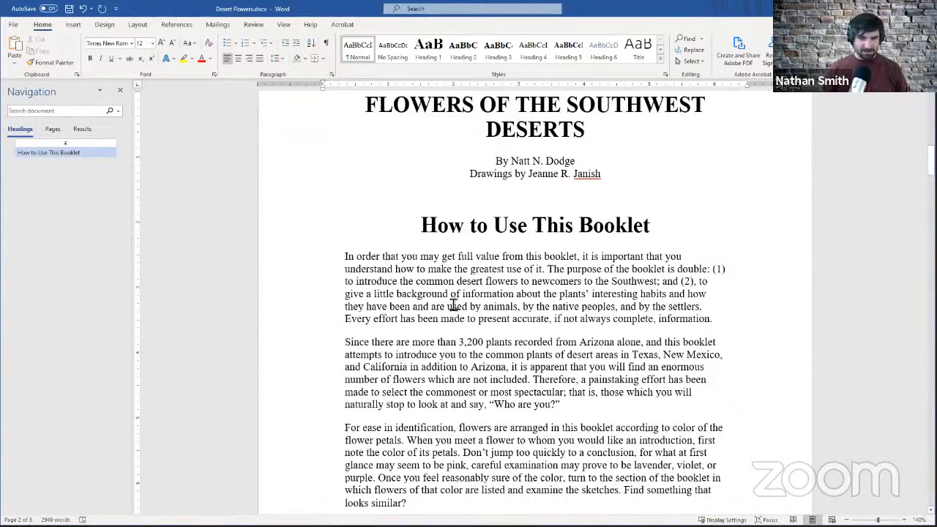
{"action": "left_click", "coordinate": [519, 224]}
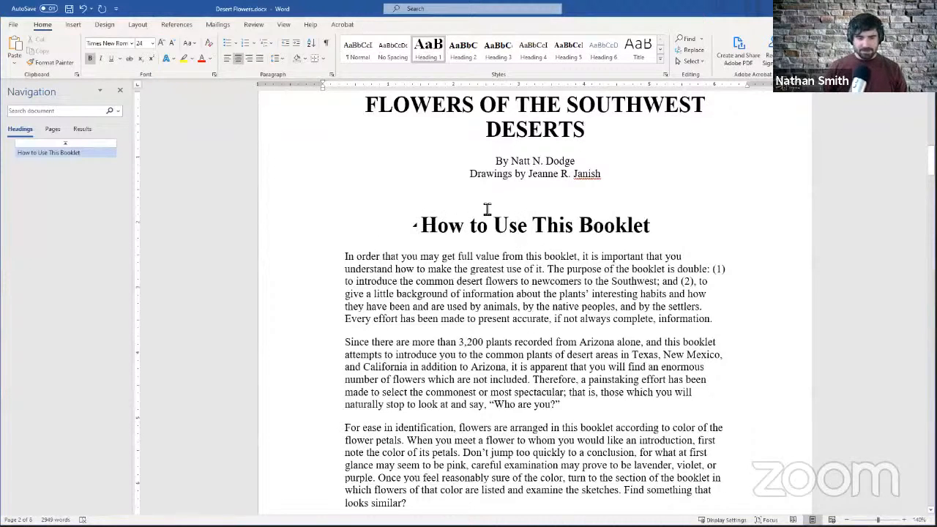
Apply the Heading 1 style to the "Plant Names" line that follows the booklet usage section
{"action": "scroll", "coordinate": [487, 210], "scroll_direction": "down", "scroll_amount": 4}
{"action": "scroll", "coordinate": [487, 210], "scroll_direction": "down", "scroll_amount": 15}
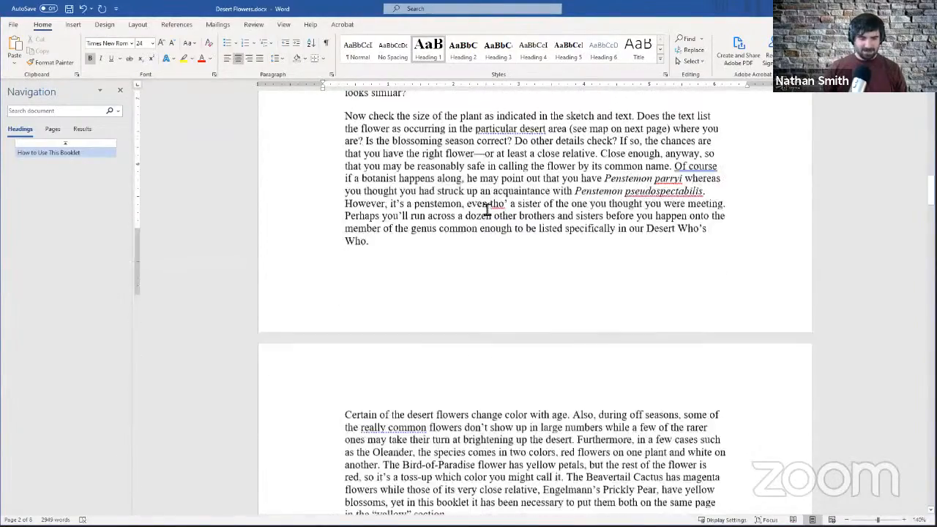
{"action": "scroll", "coordinate": [487, 211], "scroll_direction": "down", "scroll_amount": 6}
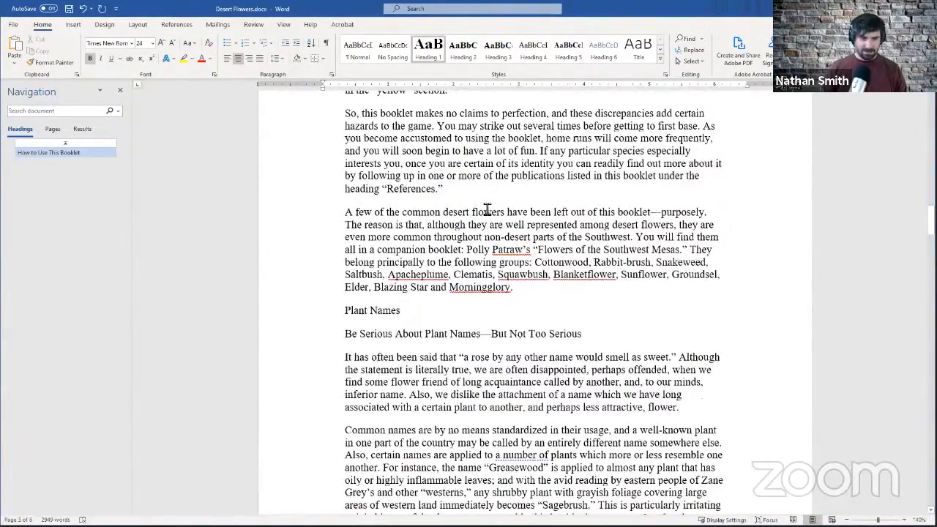
{"action": "scroll", "coordinate": [487, 220], "scroll_direction": "up", "scroll_amount": 2}
{"action": "scroll", "coordinate": [432, 267], "scroll_direction": "down", "scroll_amount": 1}
{"action": "scroll", "coordinate": [432, 266], "scroll_direction": "down", "scroll_amount": 1}
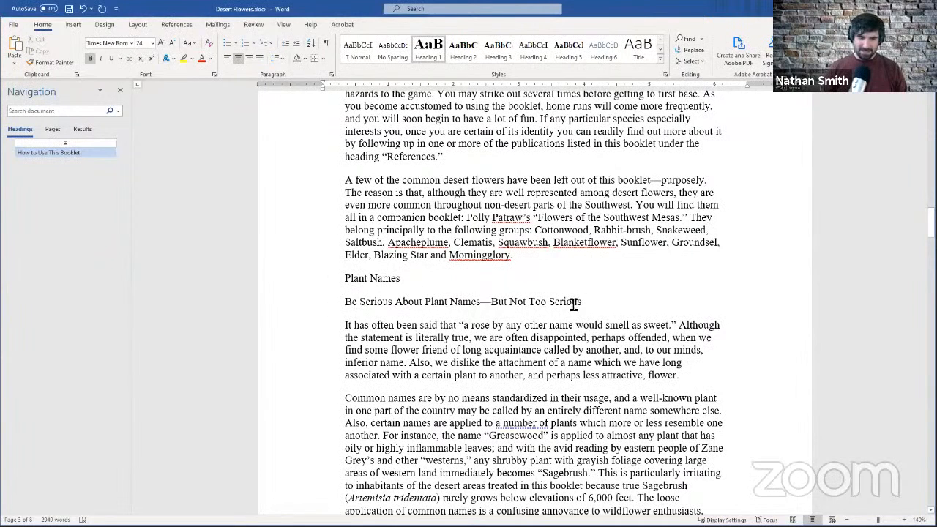
{"action": "left_click", "coordinate": [405, 280]}
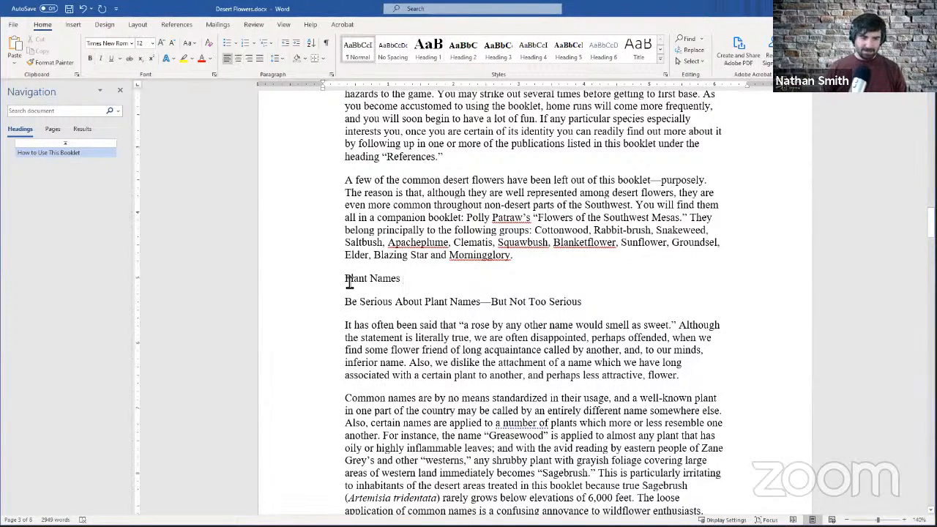
{"action": "left_click_drag", "start_coordinate": [347, 282], "coordinate": [402, 280]}
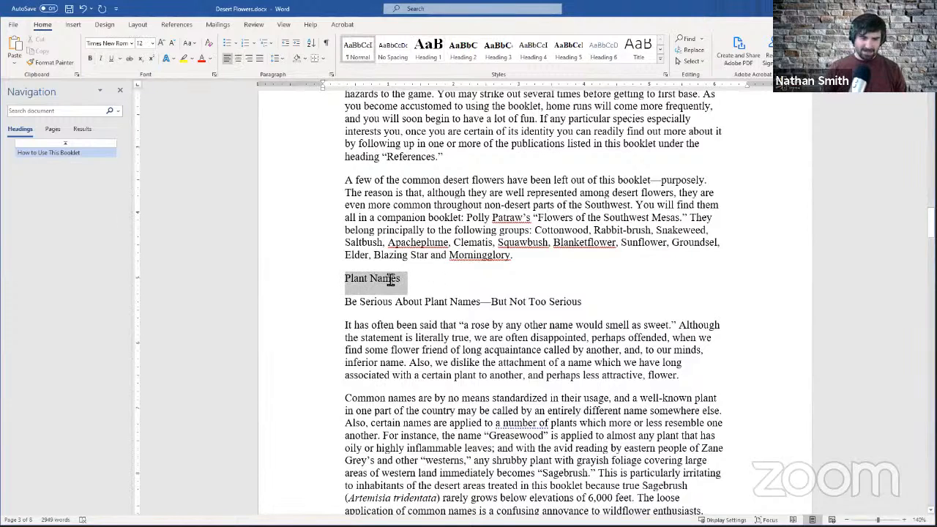
{"action": "left_click", "coordinate": [408, 280]}
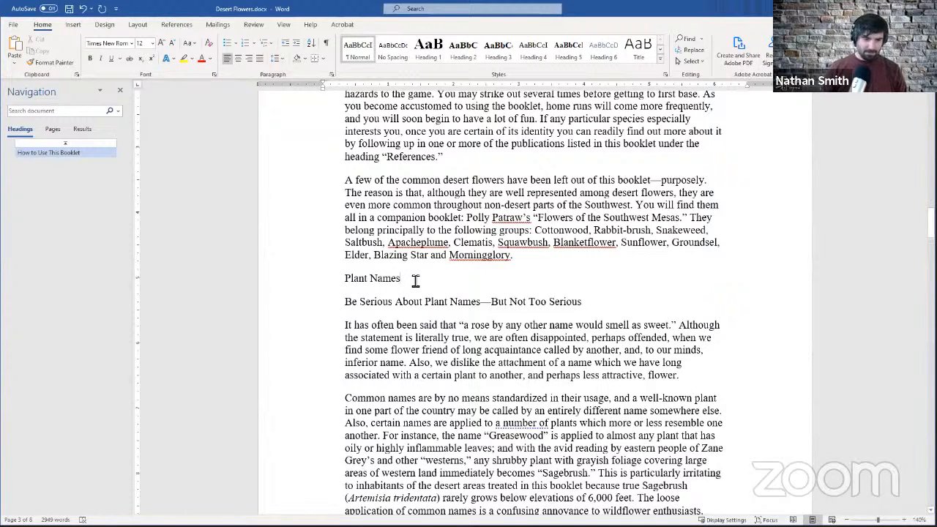
{"action": "left_click_drag", "start_coordinate": [408, 279], "coordinate": [349, 285]}
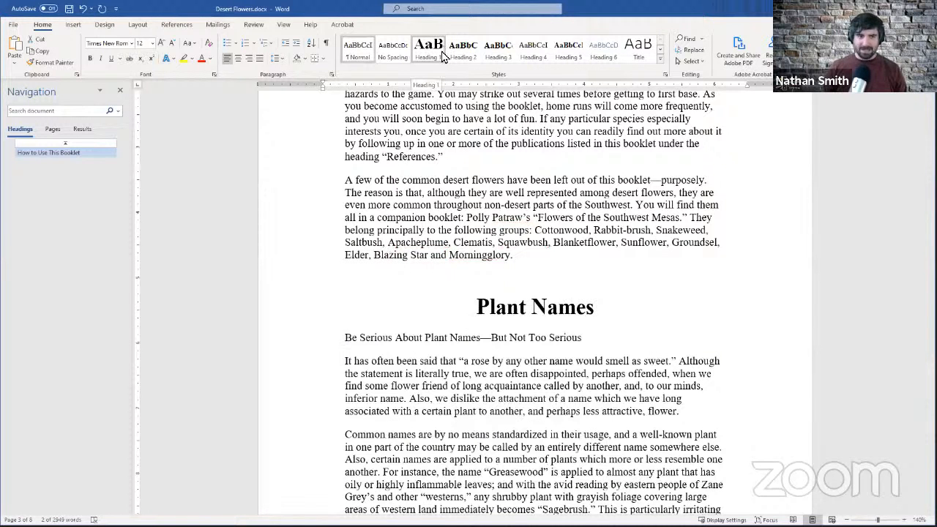
{"action": "left_click", "coordinate": [442, 56]}
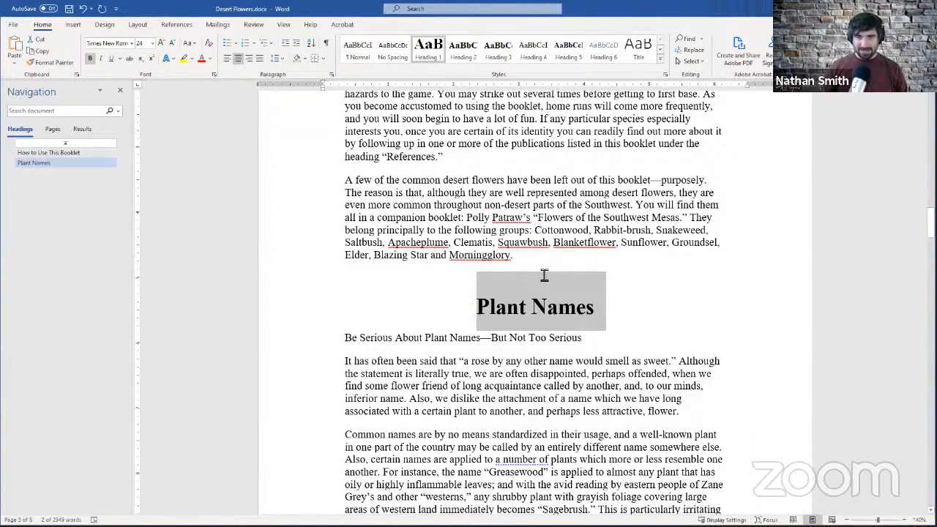
Apply the Subtle Emphasis style to the line "Be Serious About Plant Names—But Not Too Serious" below the Plant Names heading
{"action": "scroll", "coordinate": [561, 222], "scroll_direction": "up", "scroll_amount": 3}
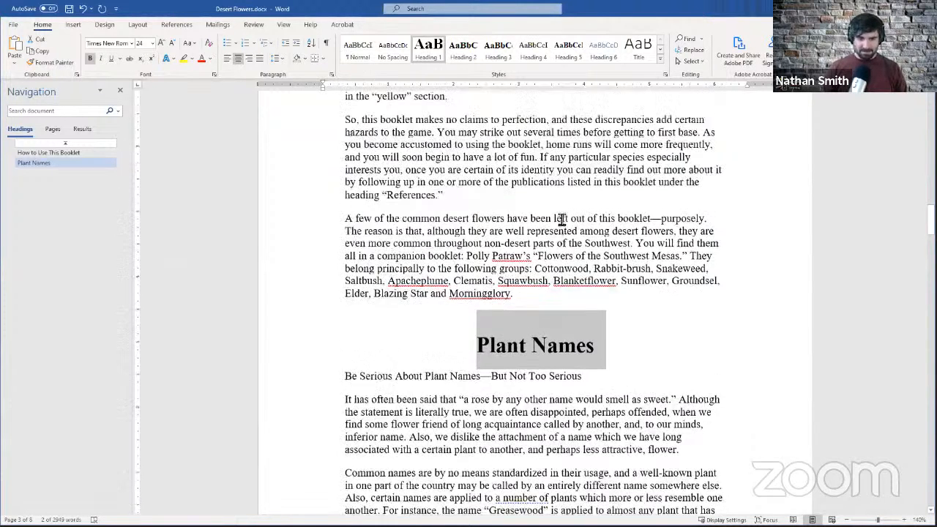
{"action": "scroll", "coordinate": [513, 344], "scroll_direction": "down", "scroll_amount": 2}
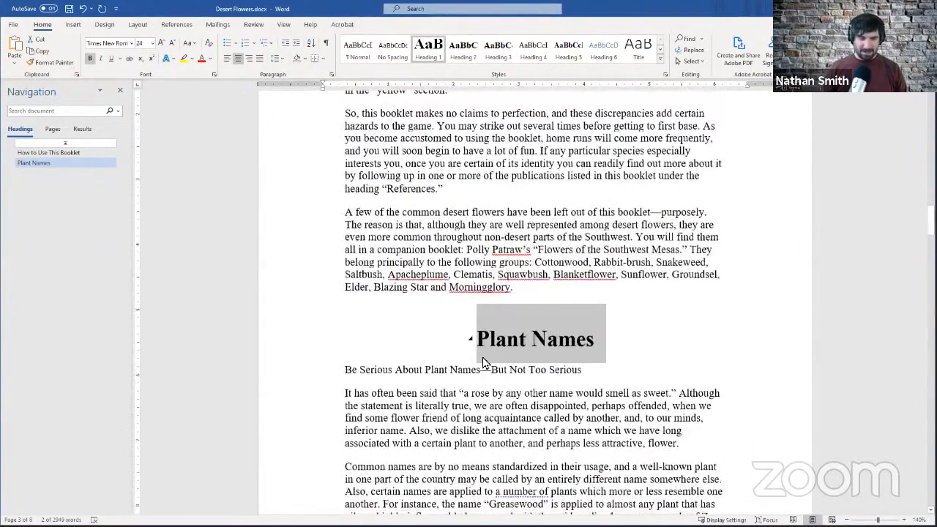
{"action": "left_click", "coordinate": [586, 369]}
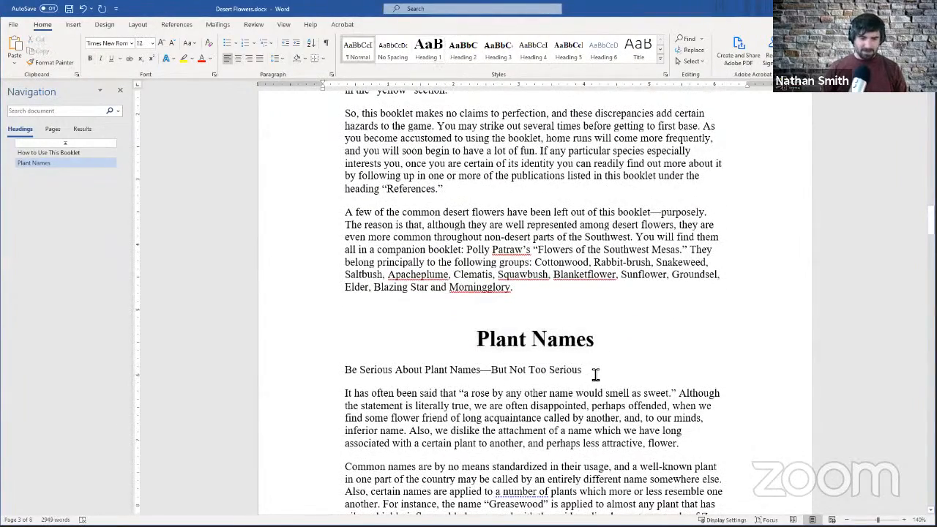
{"action": "left_click_drag", "start_coordinate": [596, 375], "coordinate": [345, 379]}
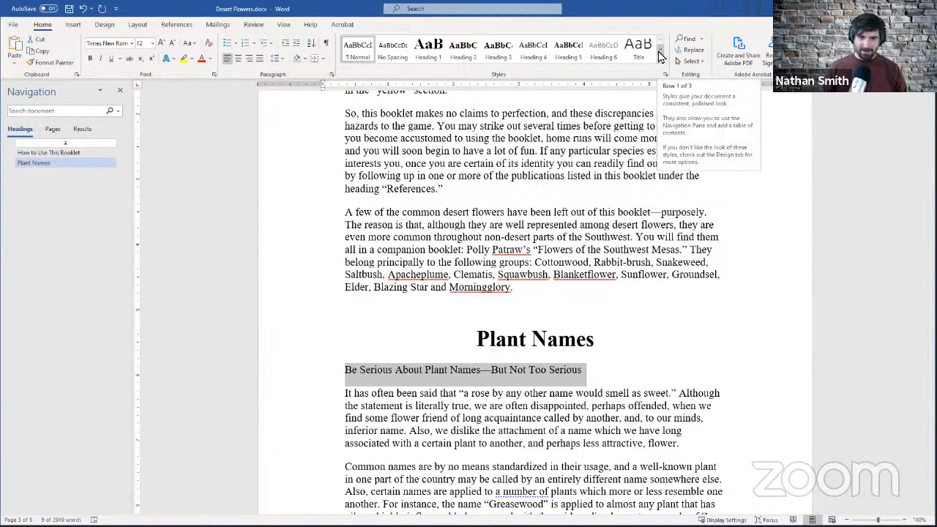
{"action": "left_click", "coordinate": [659, 53]}
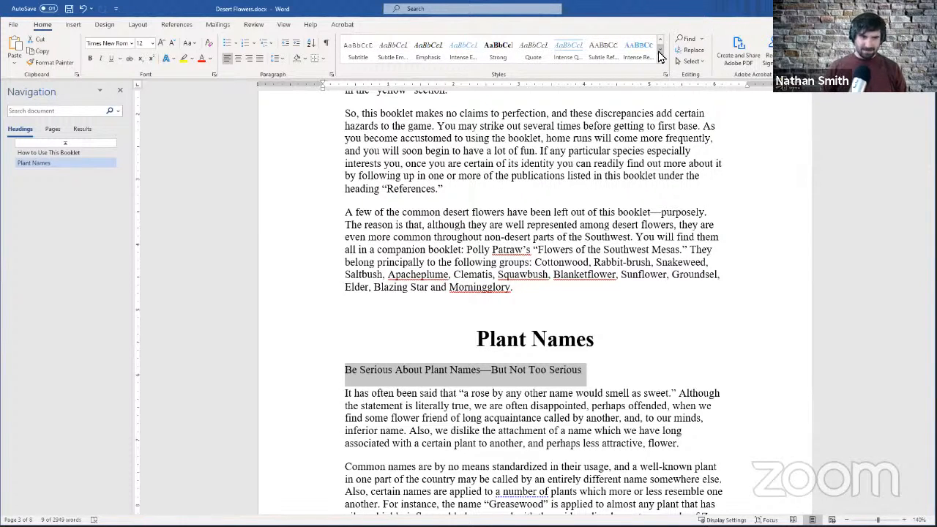
{"action": "left_click", "coordinate": [662, 58]}
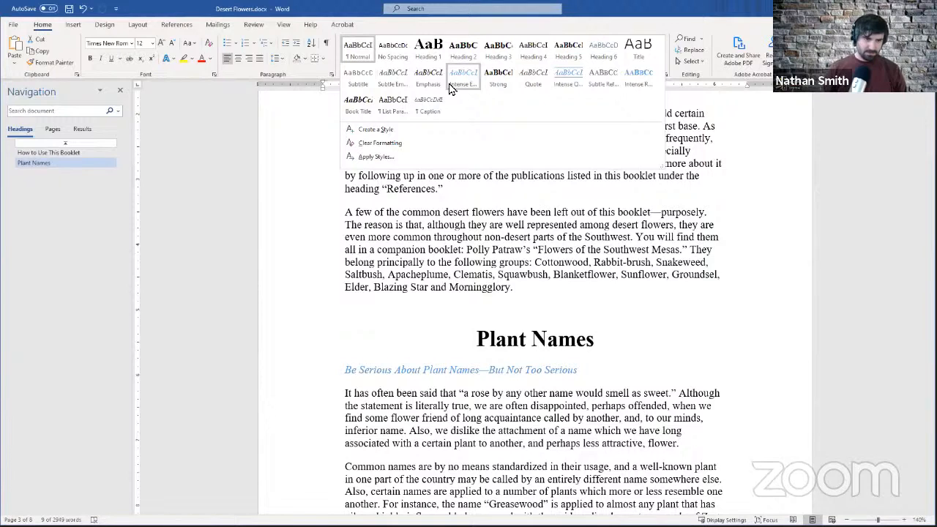
{"action": "left_click", "coordinate": [388, 84]}
{"action": "left_click", "coordinate": [491, 351]}
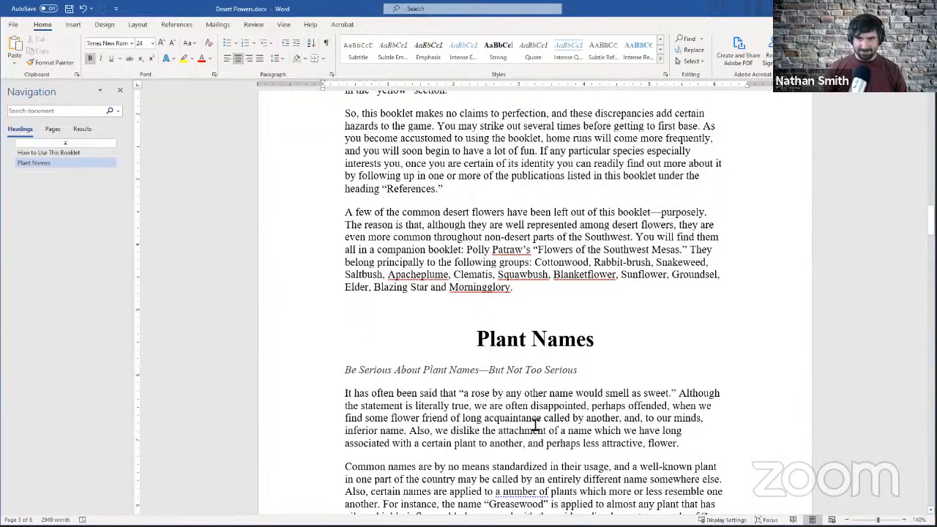
{"action": "left_click", "coordinate": [534, 371]}
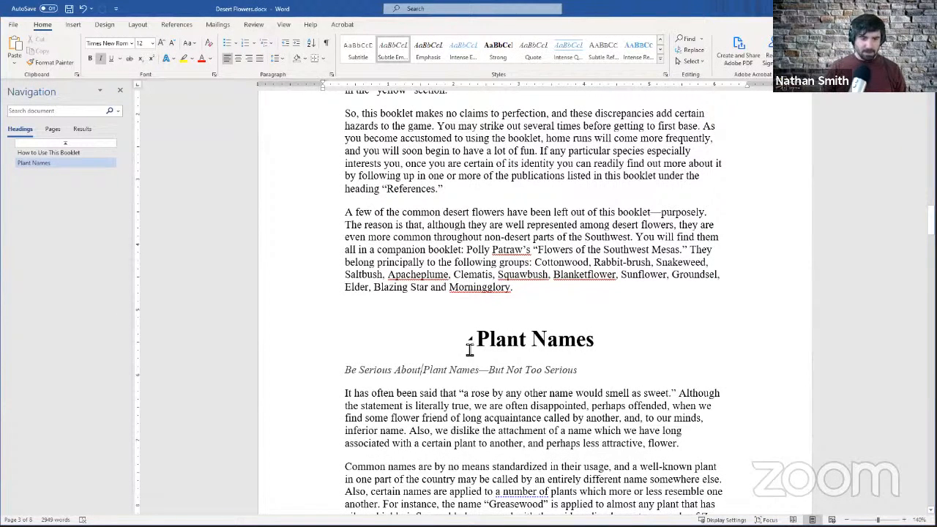
Apply the Heading 1 style to the section title "The Desert—What and Where is It?"
{"action": "scroll", "coordinate": [469, 311], "scroll_direction": "down", "scroll_amount": 3}
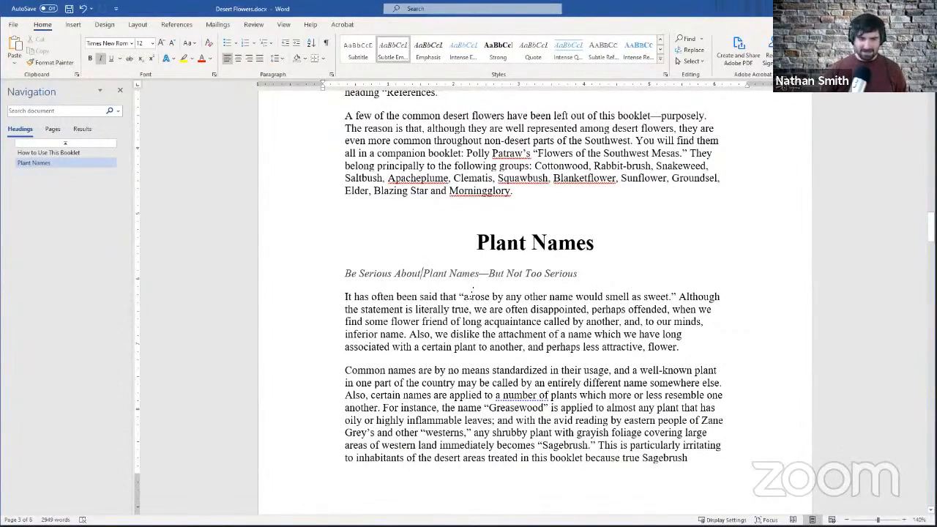
{"action": "scroll", "coordinate": [469, 292], "scroll_direction": "down", "scroll_amount": 15}
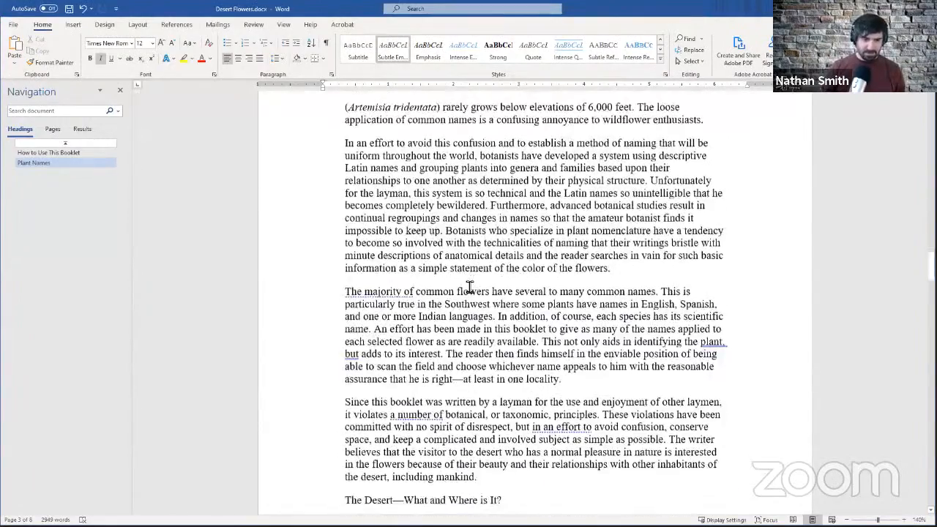
{"action": "scroll", "coordinate": [469, 288], "scroll_direction": "down", "scroll_amount": 6}
{"action": "left_click_drag", "start_coordinate": [502, 277], "coordinate": [349, 279]}
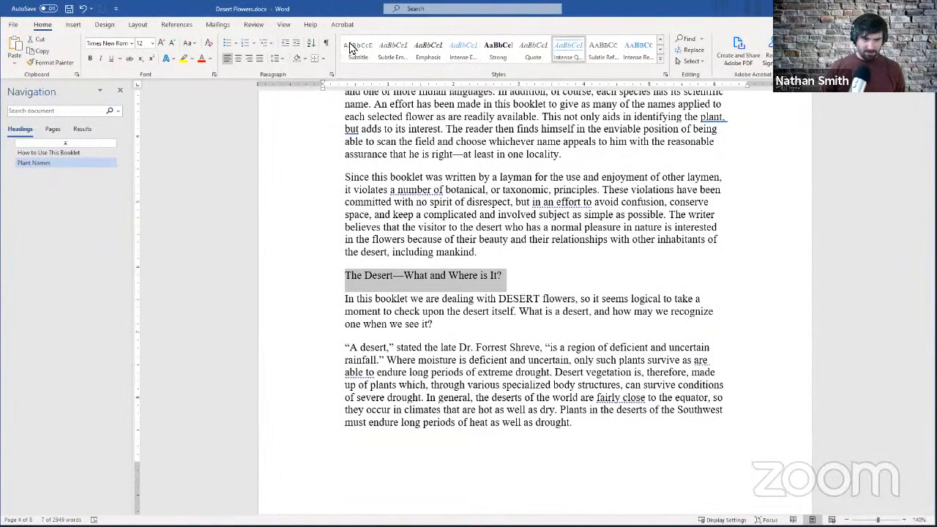
{"action": "left_click", "coordinate": [658, 42]}
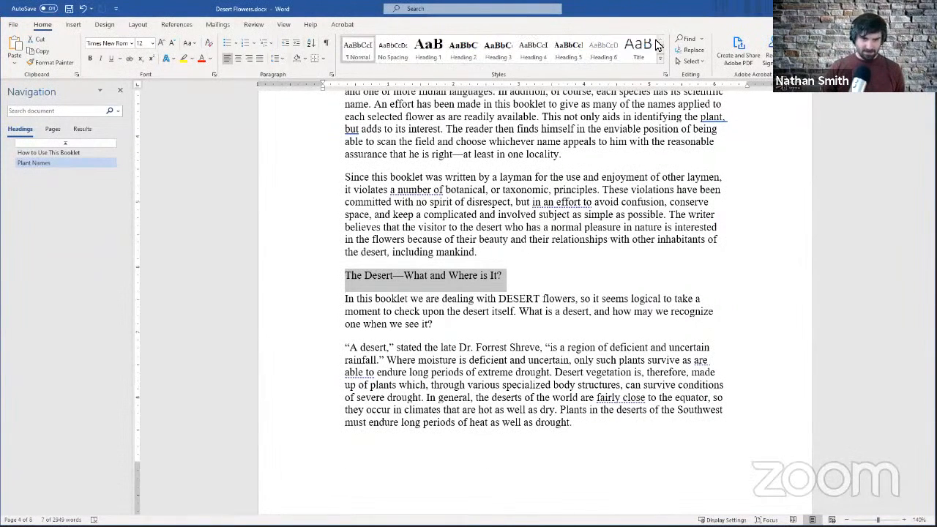
{"action": "left_click", "coordinate": [428, 47]}
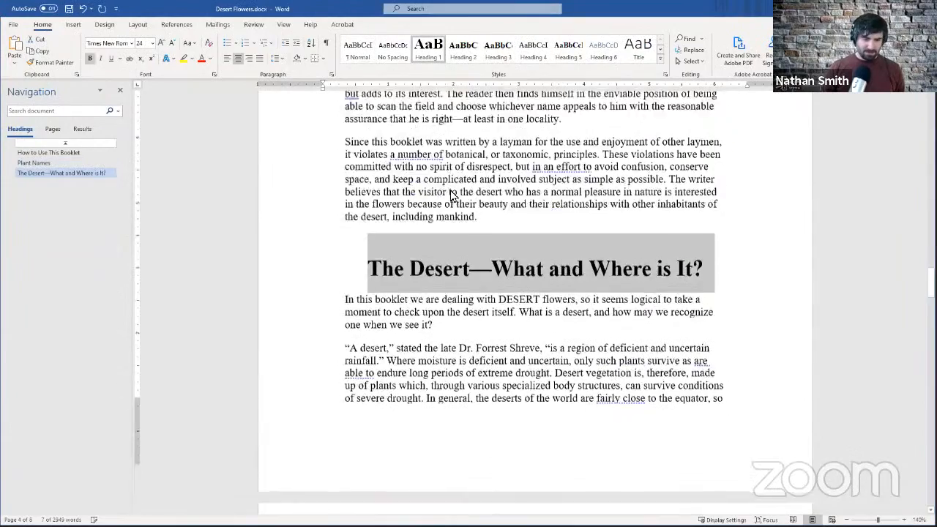
Apply the Heading 1 style to the section title "National Parks and Monuments as Wildflower Sanctuaries"
{"action": "scroll", "coordinate": [452, 194], "scroll_direction": "down", "scroll_amount": 15}
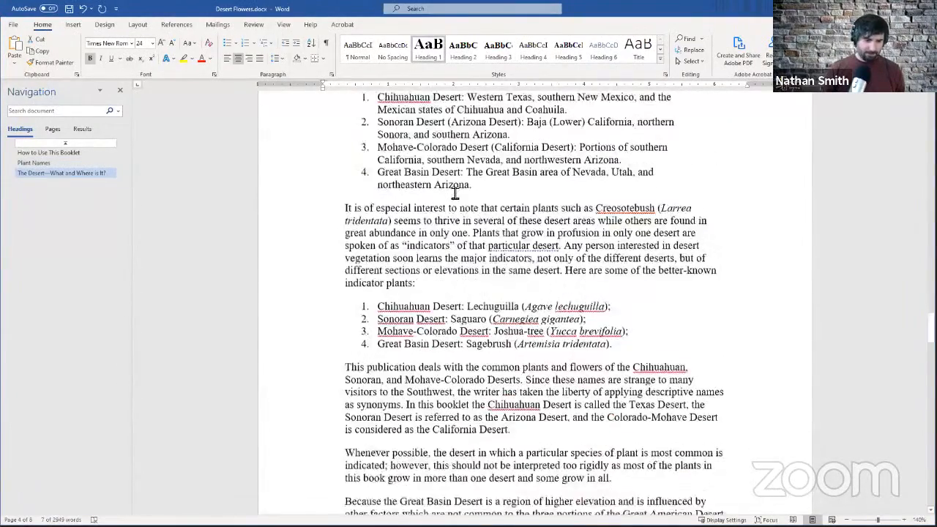
{"action": "scroll", "coordinate": [455, 194], "scroll_direction": "down", "scroll_amount": 15}
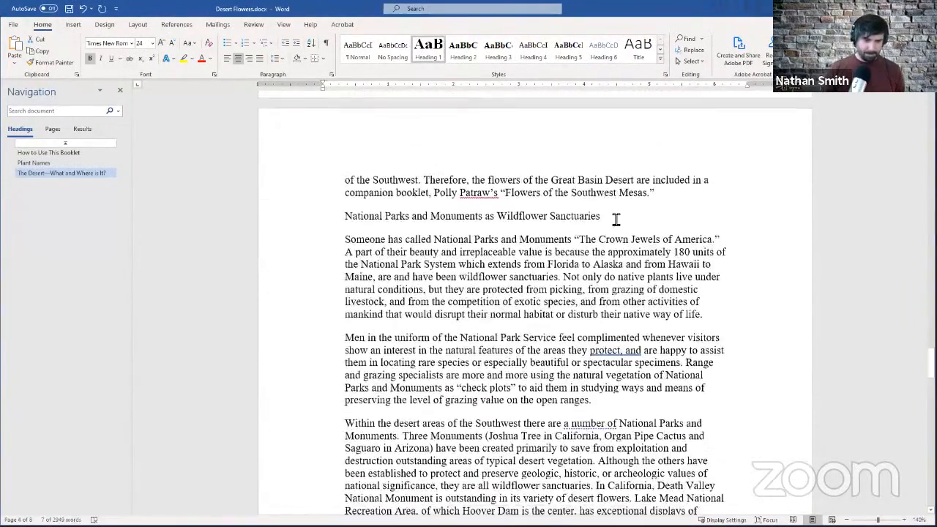
{"action": "triple_click", "coordinate": [360, 223]}
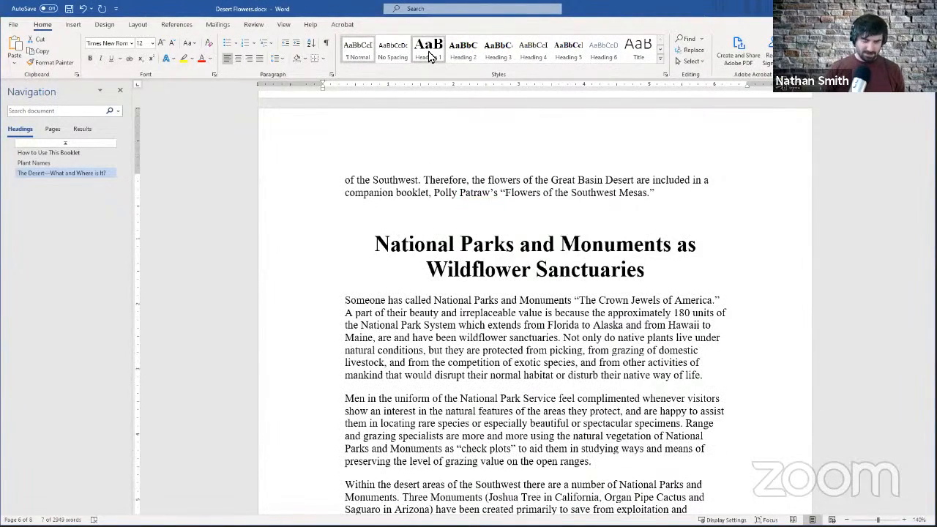
{"action": "left_click", "coordinate": [431, 56]}
Apply the Heading 1 style to the "Desert Plants" section title
{"action": "scroll", "coordinate": [630, 249], "scroll_direction": "down", "scroll_amount": 2}
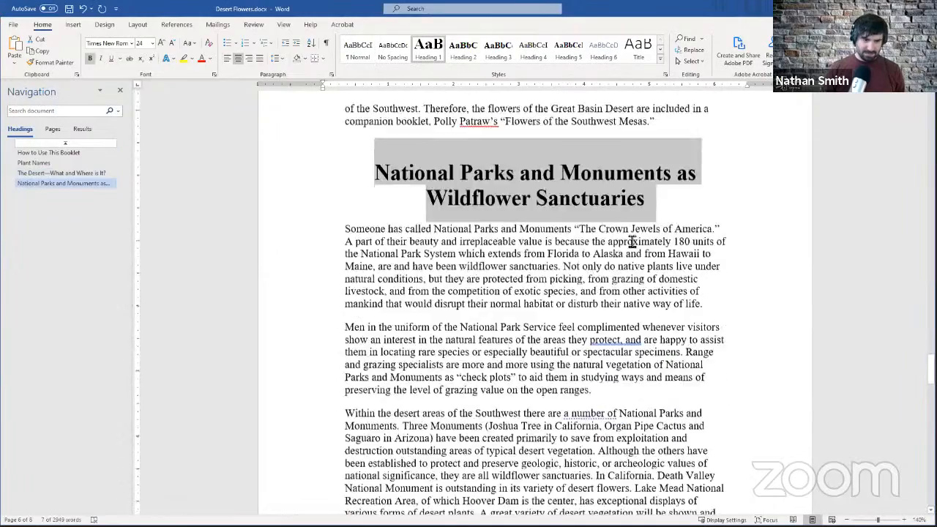
{"action": "scroll", "coordinate": [632, 242], "scroll_direction": "down", "scroll_amount": 15}
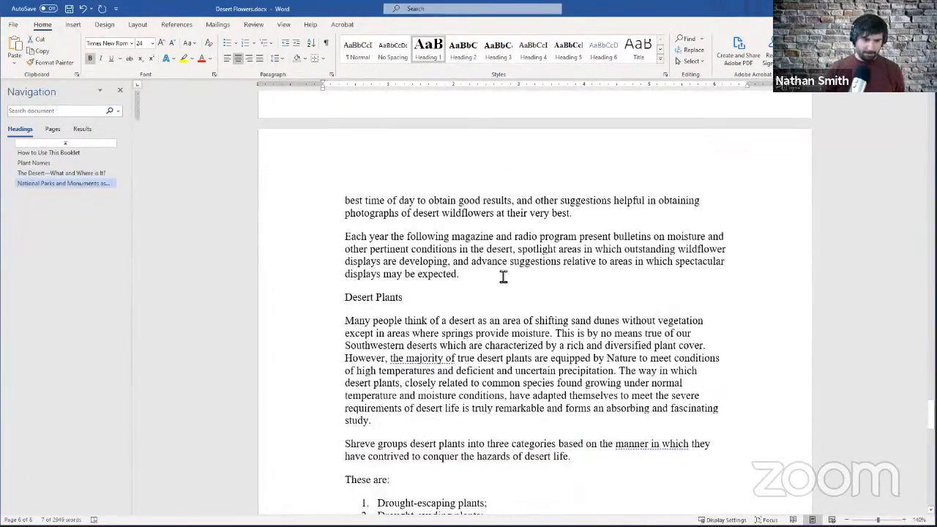
{"action": "left_click", "coordinate": [339, 297]}
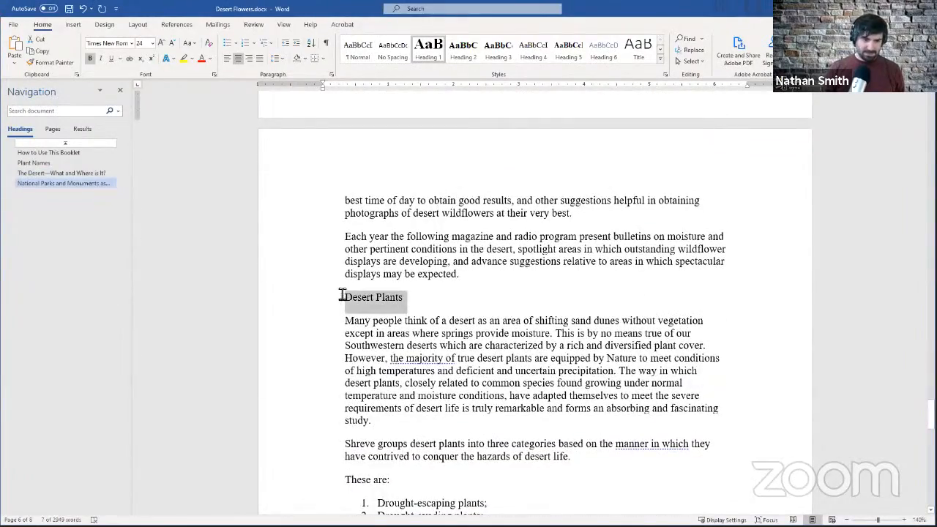
{"action": "left_click", "coordinate": [428, 51]}
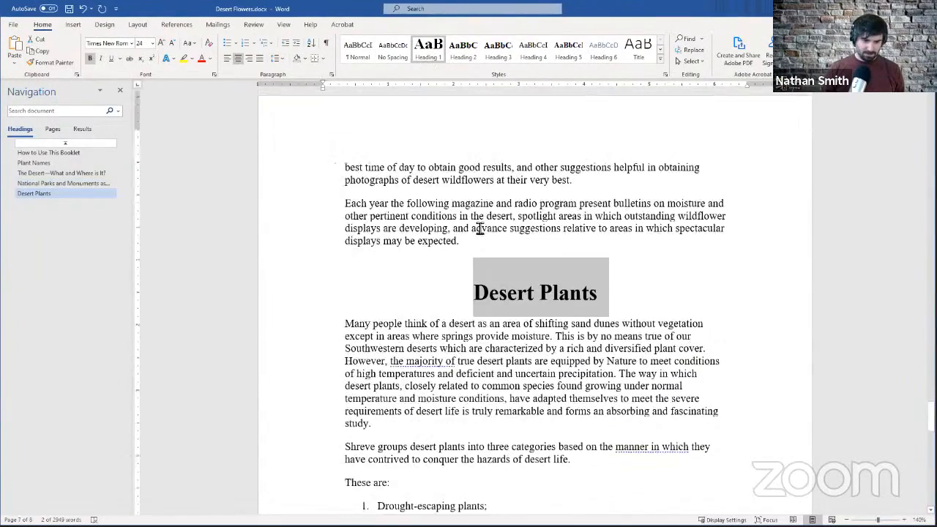
Apply the Heading 1 style to the "Acknowledgments" title near the end of the document and deselect it
{"action": "scroll", "coordinate": [479, 228], "scroll_direction": "down", "scroll_amount": 12}
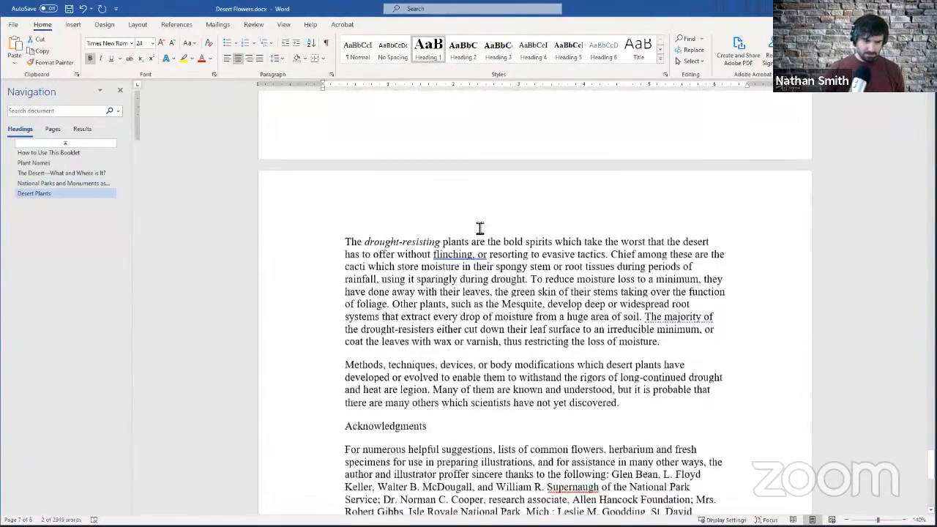
{"action": "scroll", "coordinate": [480, 229], "scroll_direction": "down", "scroll_amount": 5}
{"action": "left_click", "coordinate": [320, 247]}
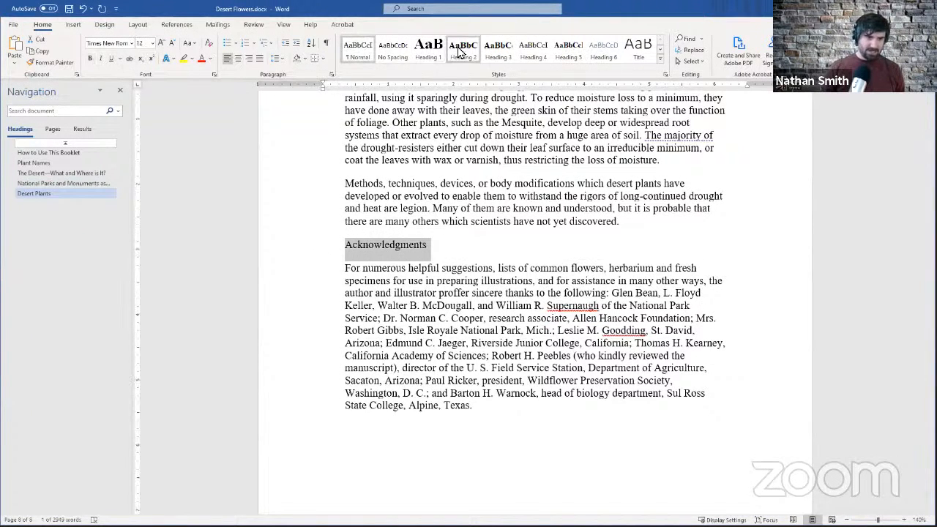
{"action": "left_click", "coordinate": [423, 58]}
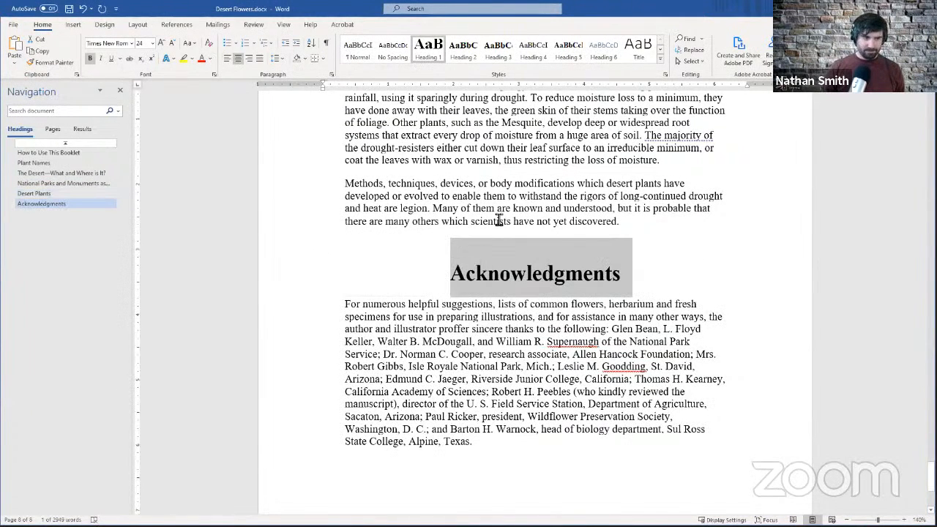
{"action": "left_click", "coordinate": [514, 173]}
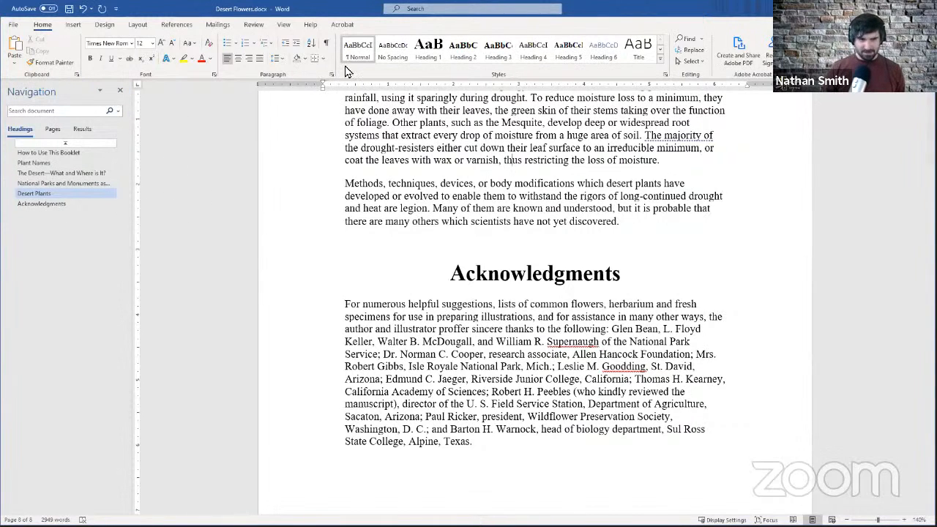
View the Find options and make the document search ready for a search term
{"action": "left_click", "coordinate": [702, 39]}
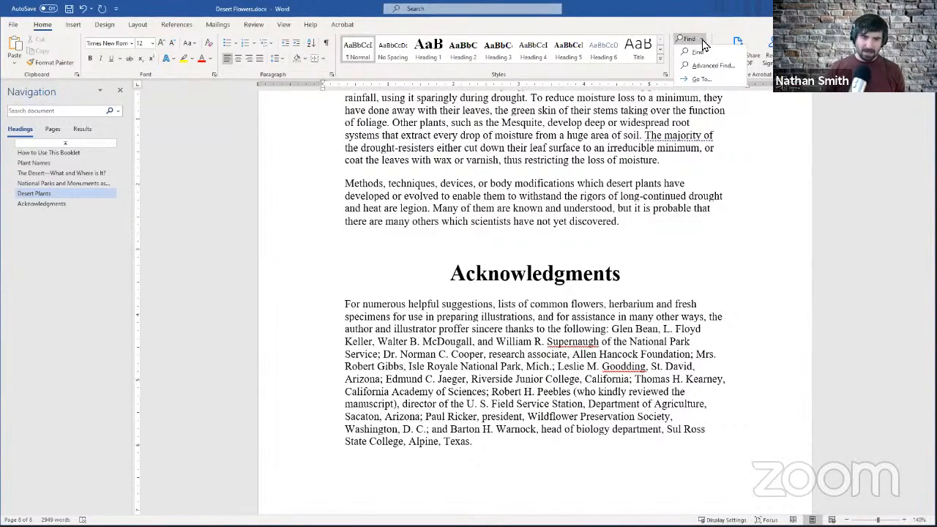
{"action": "left_click", "coordinate": [702, 40]}
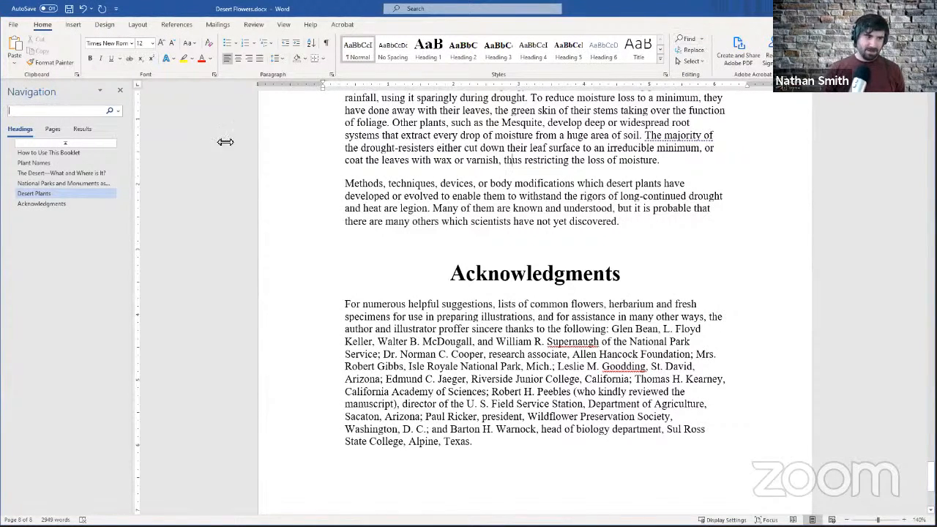
{"action": "left_click", "coordinate": [32, 112]}
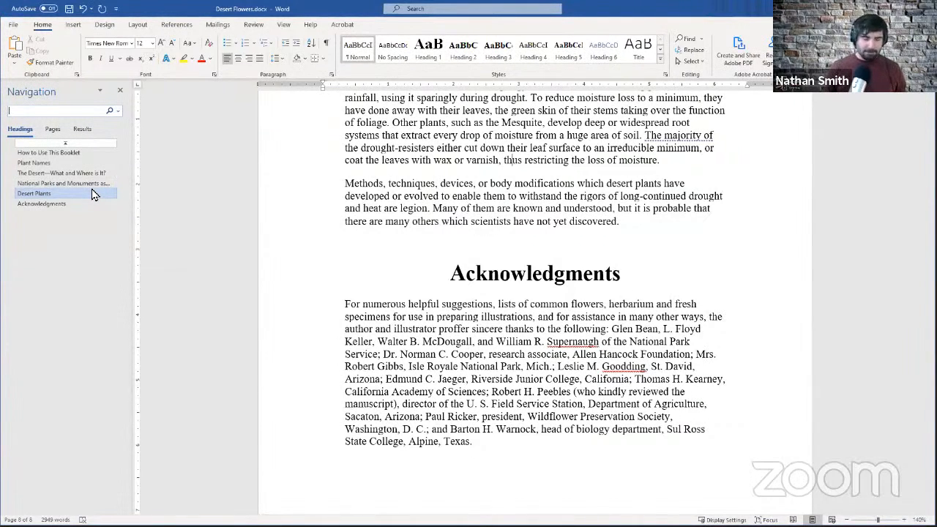
Jump through the document's sections by their headings, from "How to Use This Booklet" to "National Parks and Monuments as Wildflower Sanctuaries"
{"action": "left_click", "coordinate": [47, 155]}
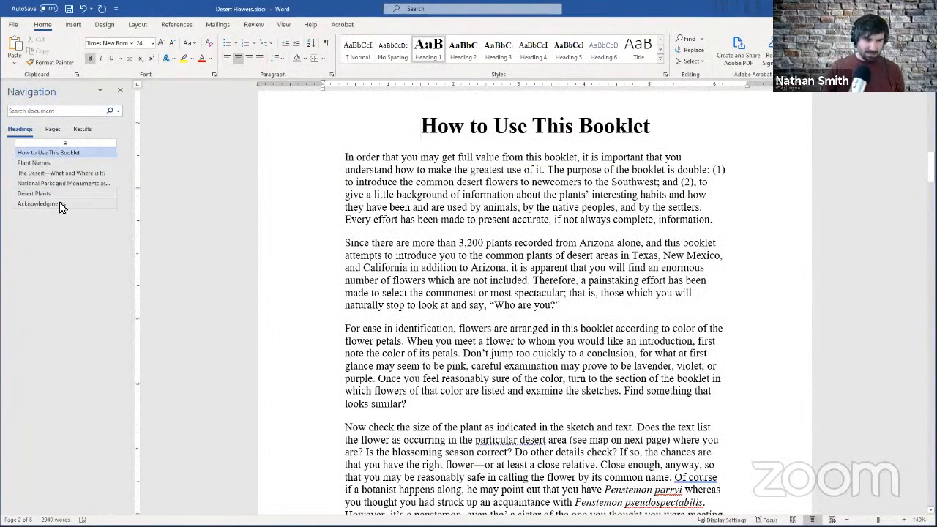
{"action": "left_click", "coordinate": [58, 166]}
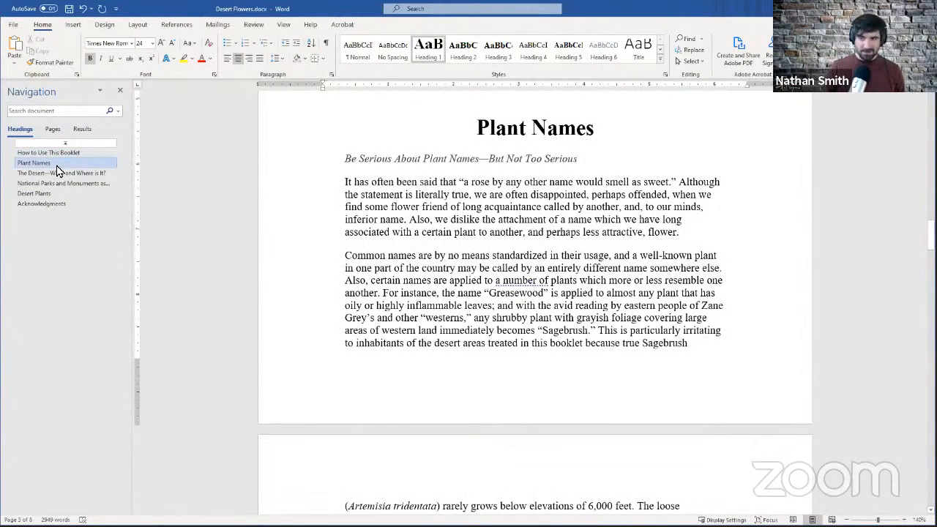
{"action": "left_click", "coordinate": [69, 175]}
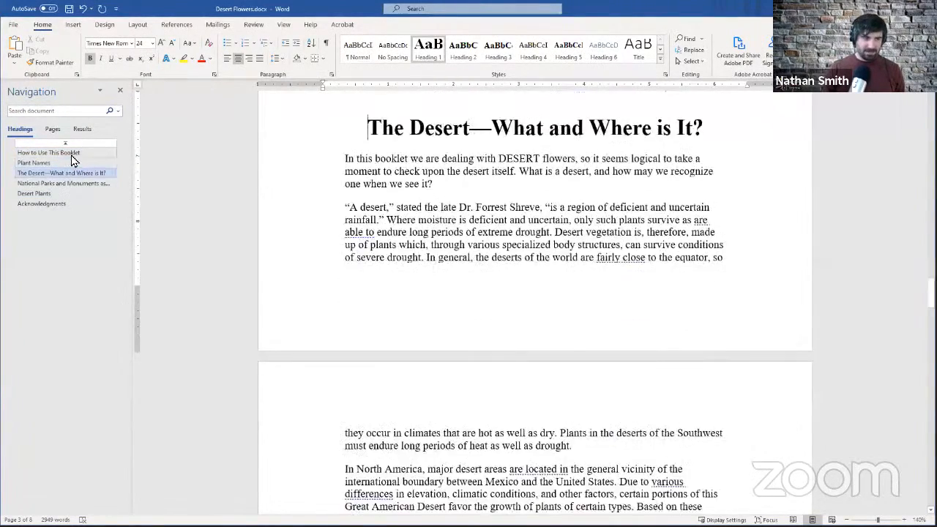
{"action": "left_click", "coordinate": [66, 153]}
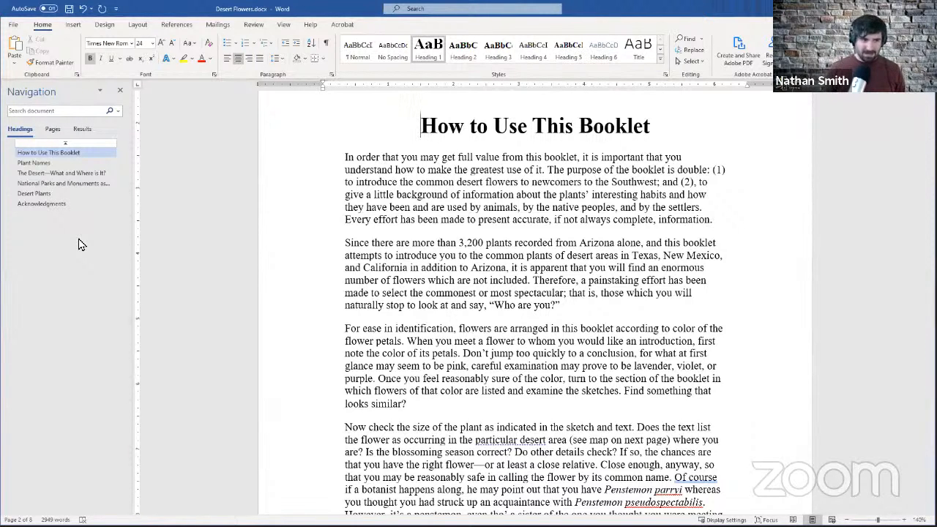
{"action": "left_click", "coordinate": [81, 190]}
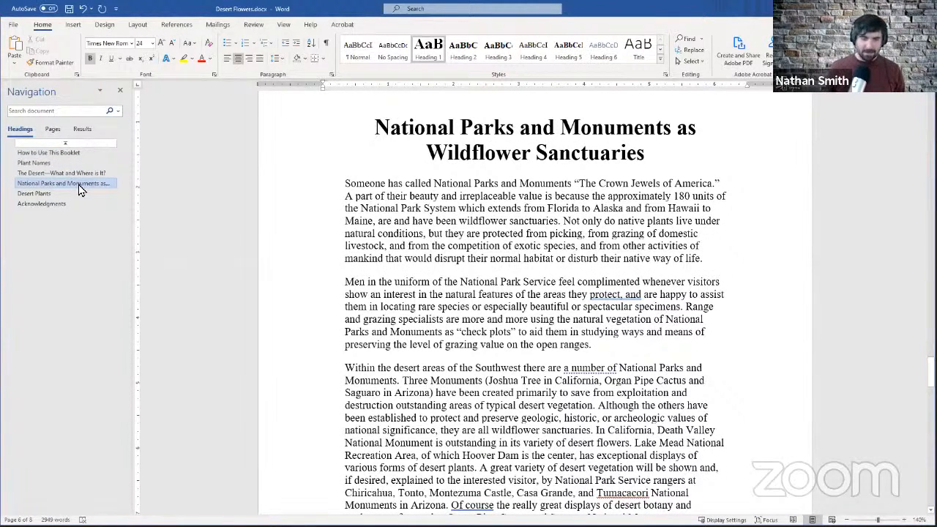
Collapse the body text under the "National Parks and Monuments as Wildflower Sanctuaries" heading and expand it again
{"action": "scroll", "coordinate": [370, 205], "scroll_direction": "up", "scroll_amount": 3}
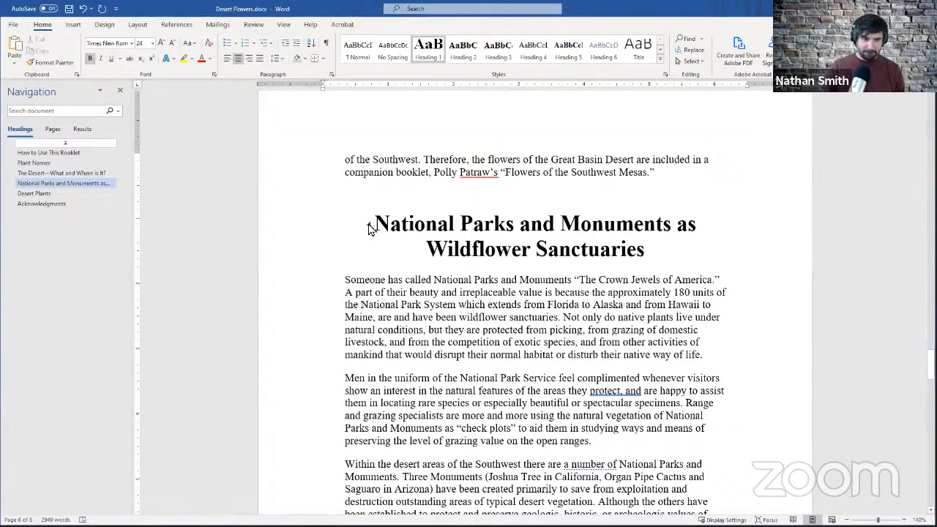
{"action": "left_click", "coordinate": [369, 226]}
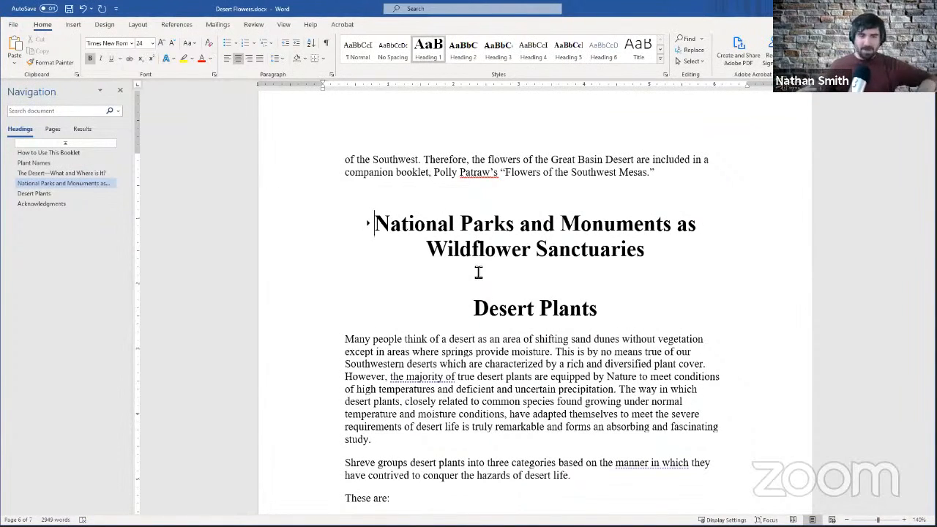
{"action": "scroll", "coordinate": [585, 255], "scroll_direction": "up", "scroll_amount": 3}
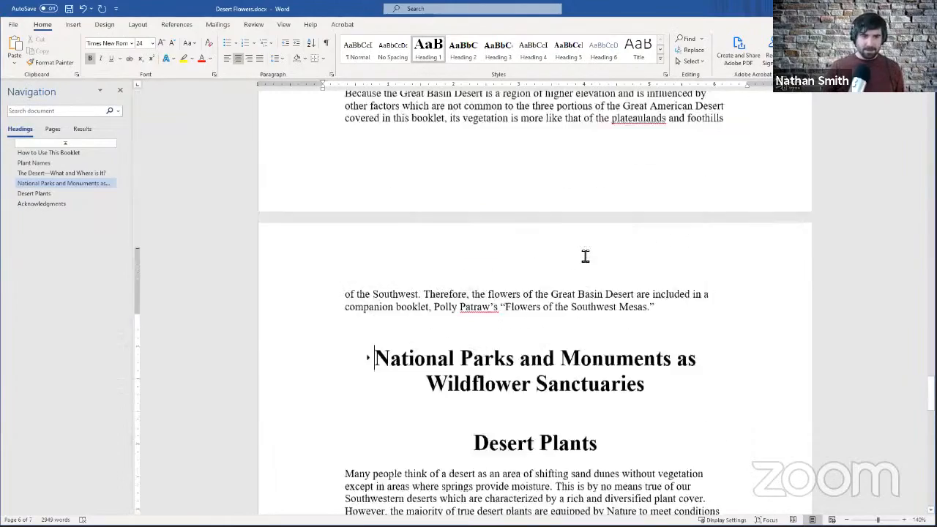
{"action": "scroll", "coordinate": [586, 255], "scroll_direction": "down", "scroll_amount": 2}
{"action": "scroll", "coordinate": [586, 255], "scroll_direction": "down", "scroll_amount": 5}
{"action": "scroll", "coordinate": [472, 168], "scroll_direction": "up", "scroll_amount": 5}
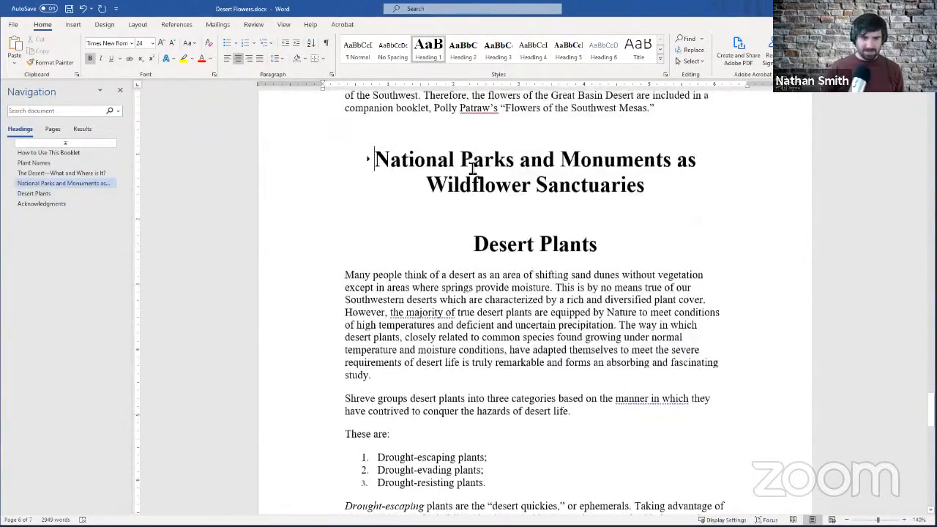
{"action": "scroll", "coordinate": [472, 169], "scroll_direction": "down", "scroll_amount": 4}
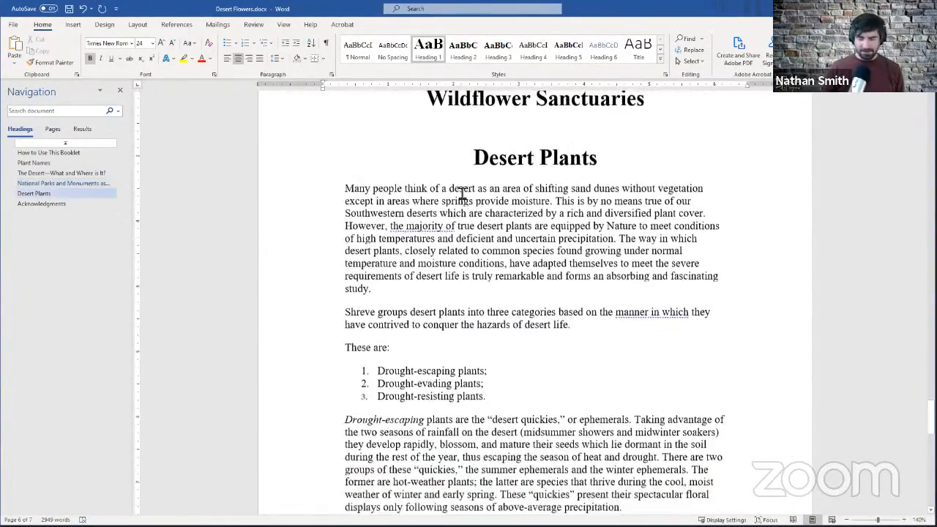
{"action": "scroll", "coordinate": [463, 193], "scroll_direction": "down", "scroll_amount": 4}
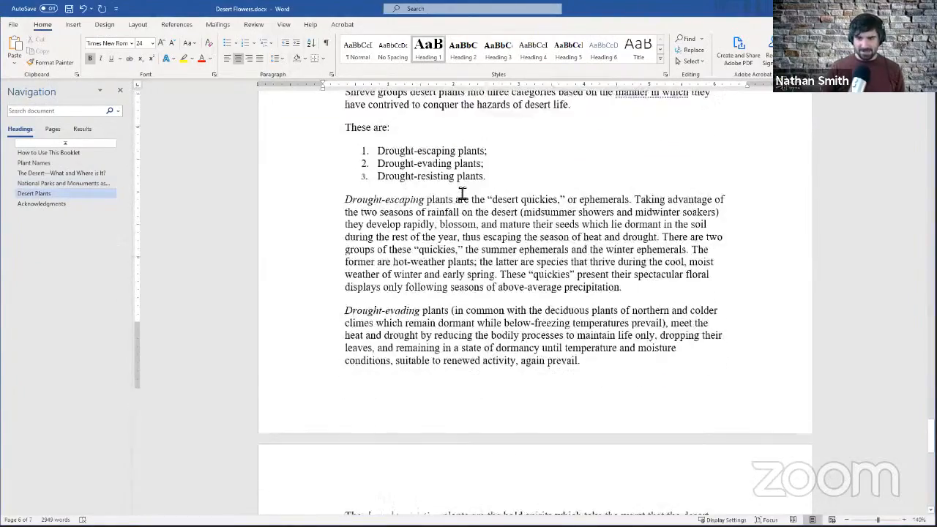
{"action": "scroll", "coordinate": [463, 192], "scroll_direction": "up", "scroll_amount": 7}
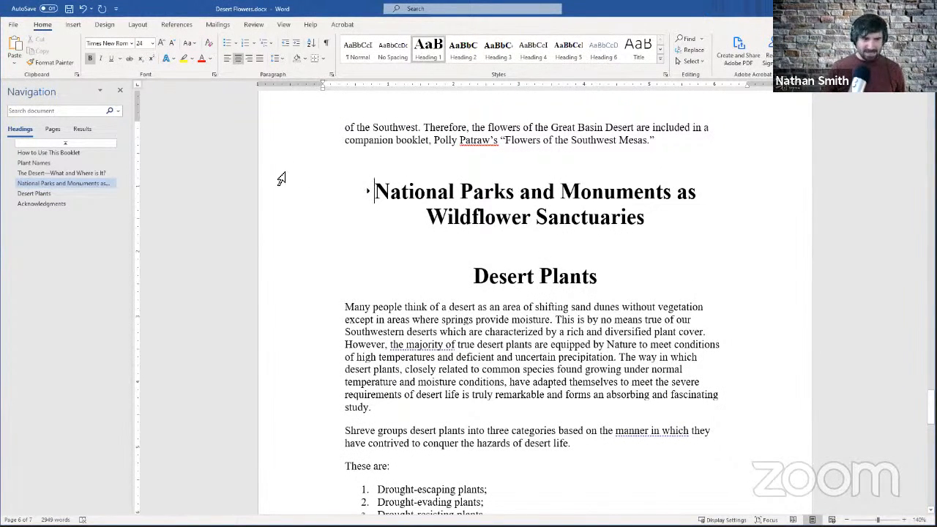
{"action": "left_click", "coordinate": [365, 194]}
Add a new paragraph reading "A New Section" after the Acknowledgments text at the end of the document
{"action": "scroll", "coordinate": [532, 205], "scroll_direction": "up", "scroll_amount": 5}
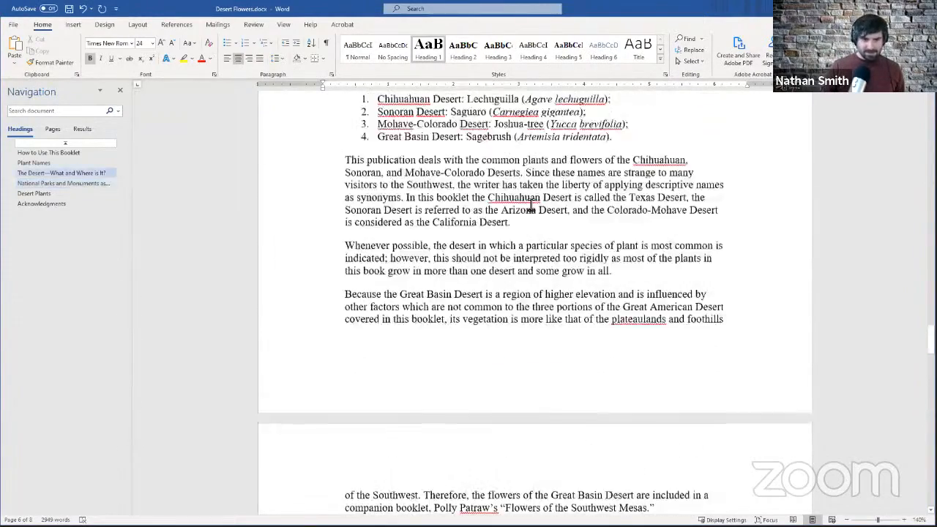
{"action": "scroll", "coordinate": [531, 208], "scroll_direction": "up", "scroll_amount": 10}
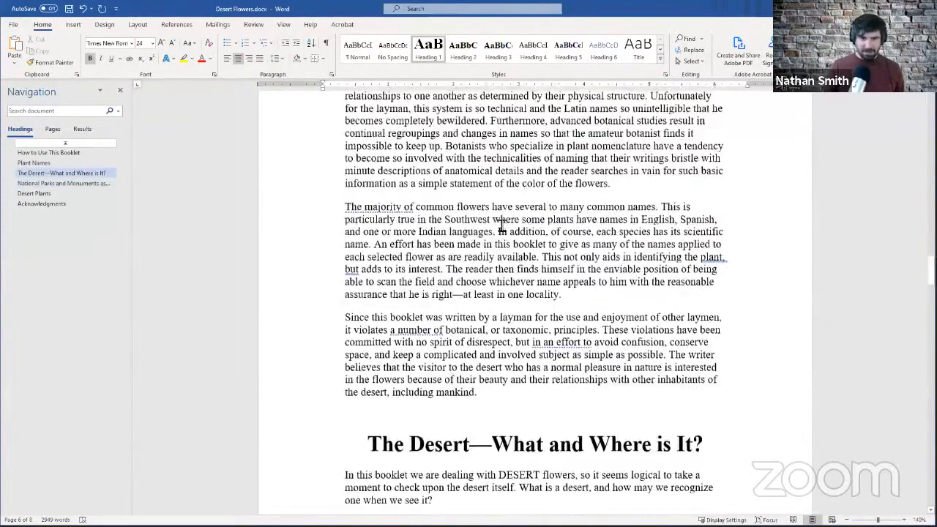
{"action": "scroll", "coordinate": [501, 226], "scroll_direction": "down", "scroll_amount": 3}
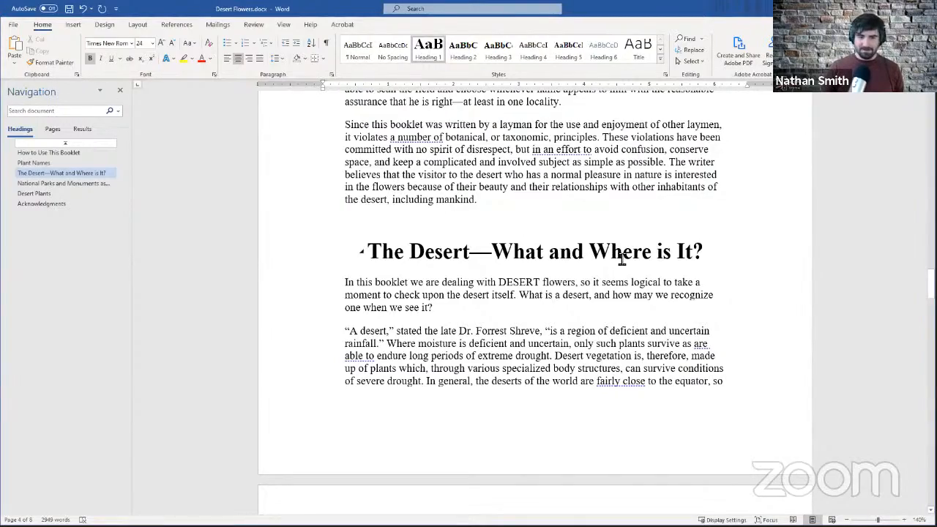
{"action": "scroll", "coordinate": [544, 209], "scroll_direction": "up", "scroll_amount": 5}
{"action": "scroll", "coordinate": [542, 210], "scroll_direction": "down", "scroll_amount": 12}
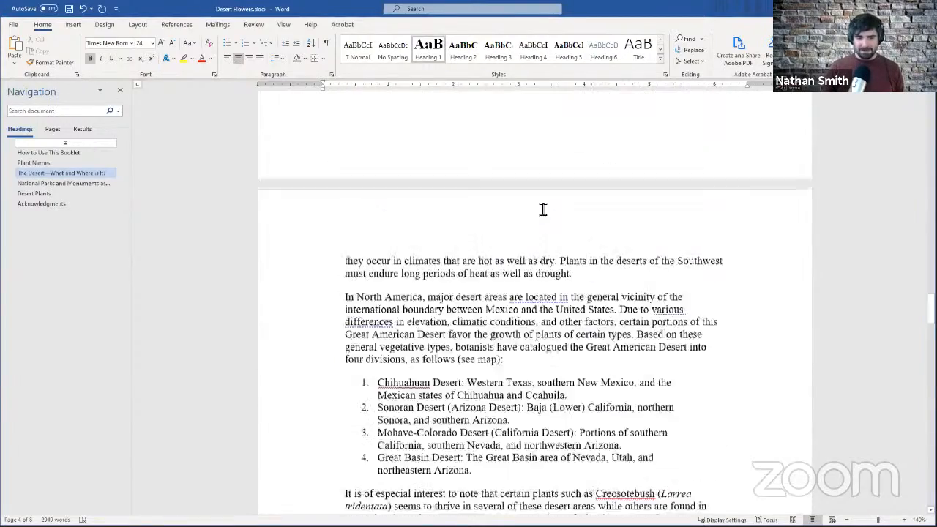
{"action": "scroll", "coordinate": [542, 210], "scroll_direction": "down", "scroll_amount": 20}
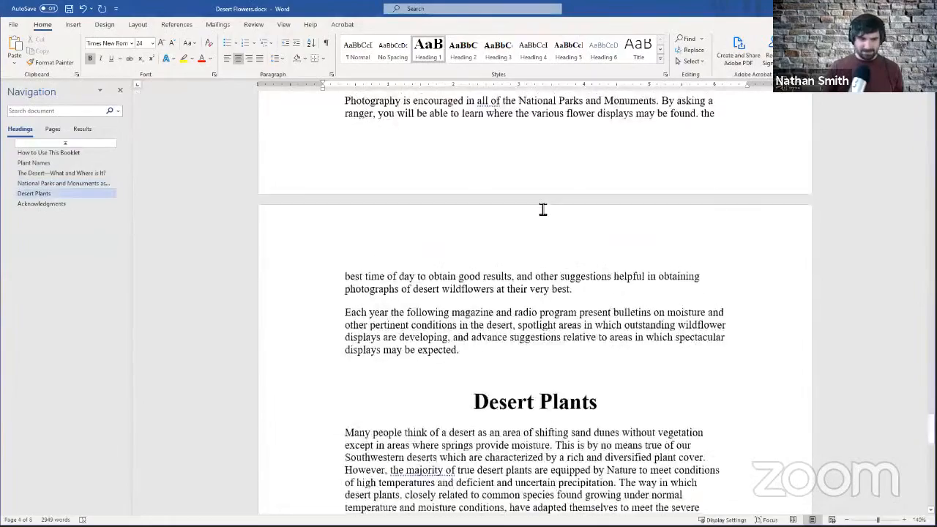
{"action": "scroll", "coordinate": [543, 210], "scroll_direction": "down", "scroll_amount": 15}
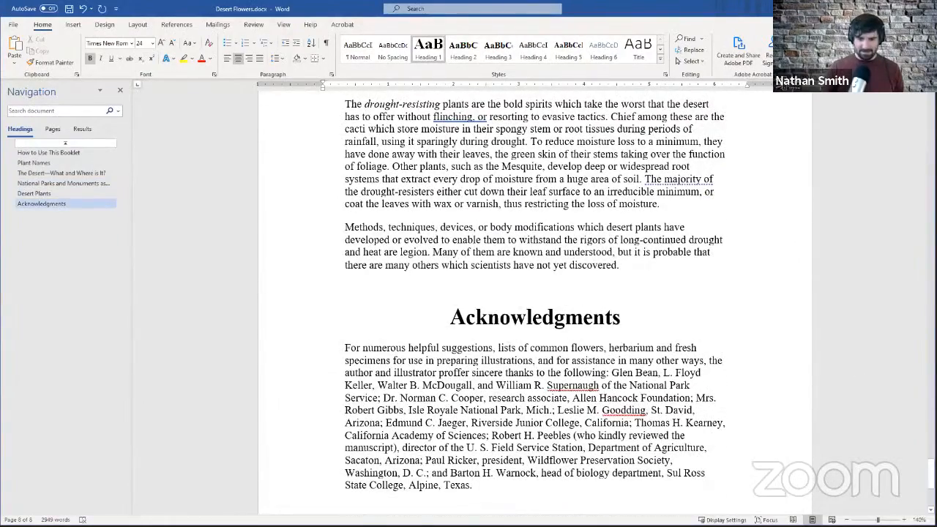
{"action": "scroll", "coordinate": [710, 341], "scroll_direction": "down", "scroll_amount": 5}
{"action": "left_click", "coordinate": [694, 333]}
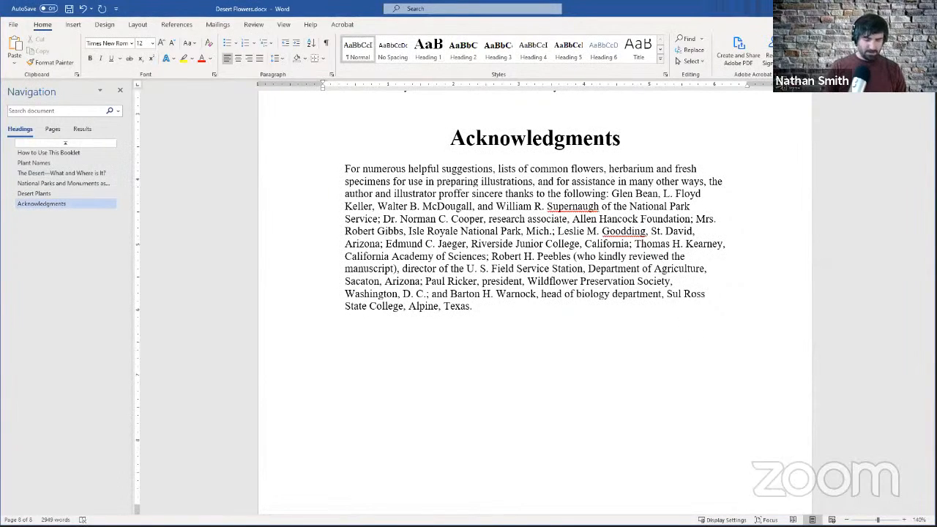
{"action": "type", "text": "A New "}
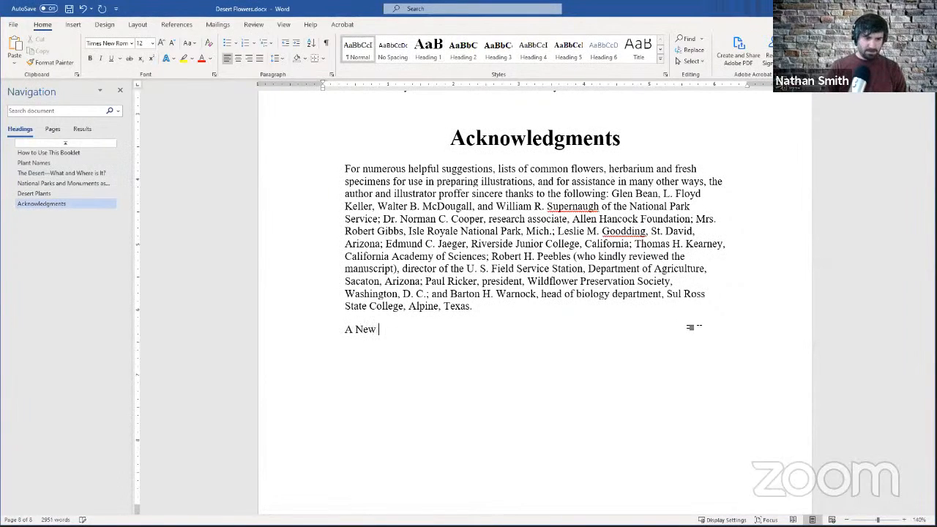
{"action": "type", "text": "Section"}
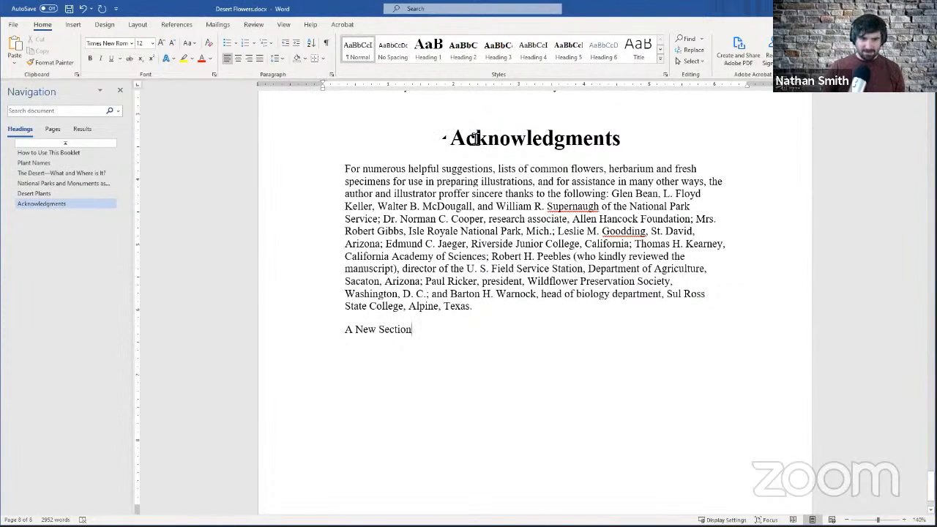
Copy the character formatting from part of the "Acknowledgments" heading onto "A New Section" with Format Painter
{"action": "left_click_drag", "start_coordinate": [451, 139], "coordinate": [617, 137]}
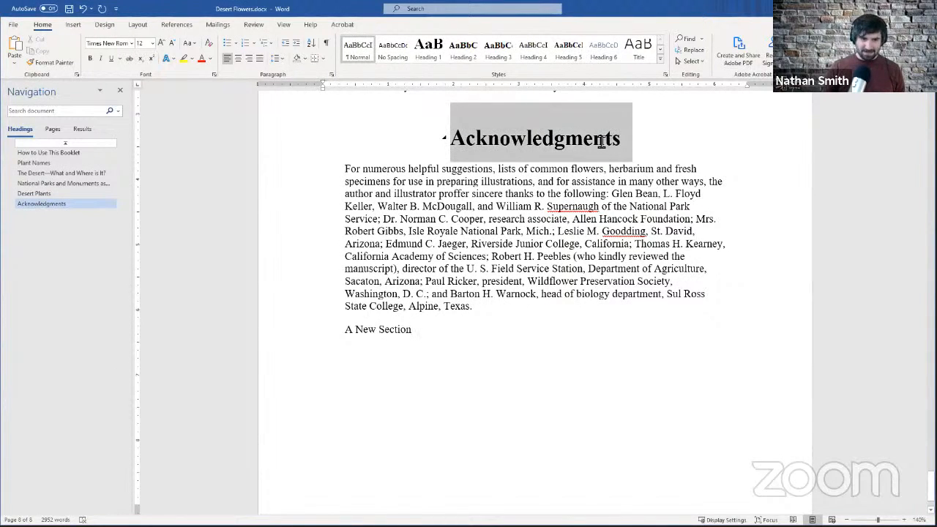
{"action": "left_click", "coordinate": [544, 140]}
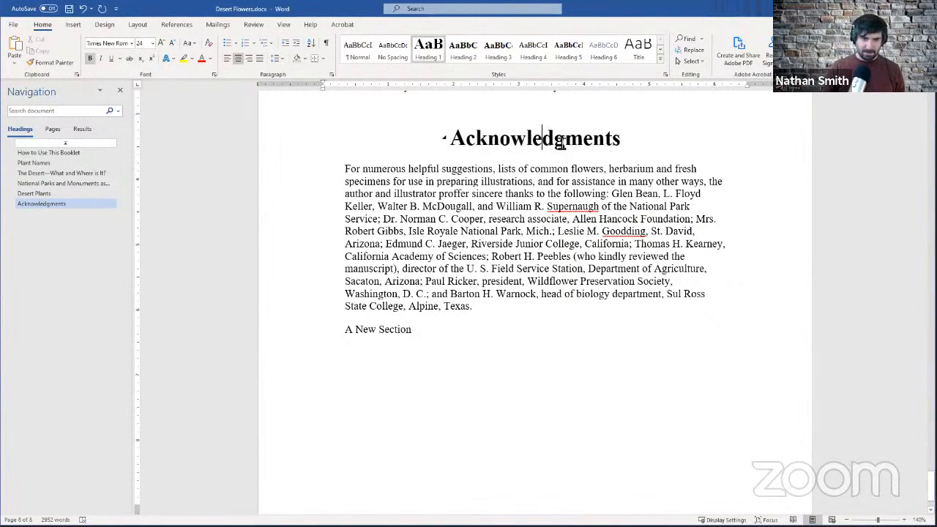
{"action": "left_click_drag", "start_coordinate": [512, 139], "coordinate": [582, 145]}
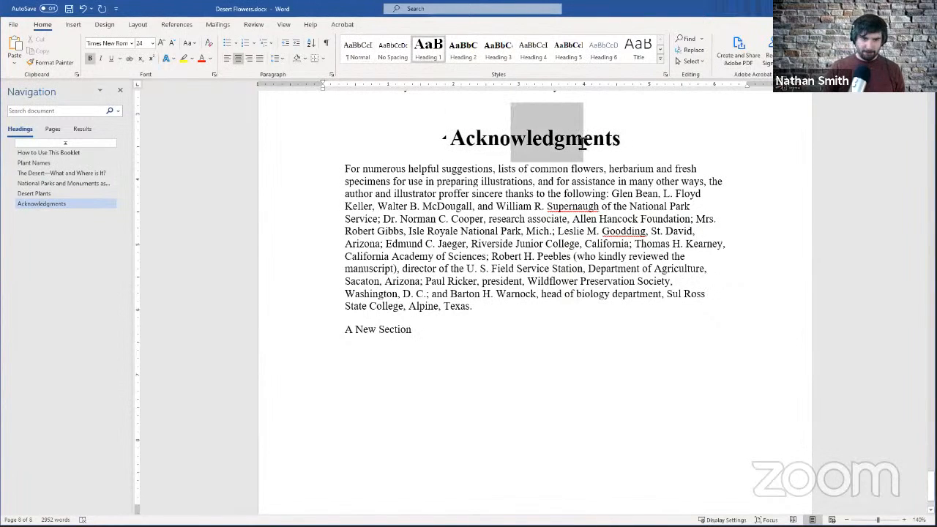
{"action": "left_click", "coordinate": [51, 63]}
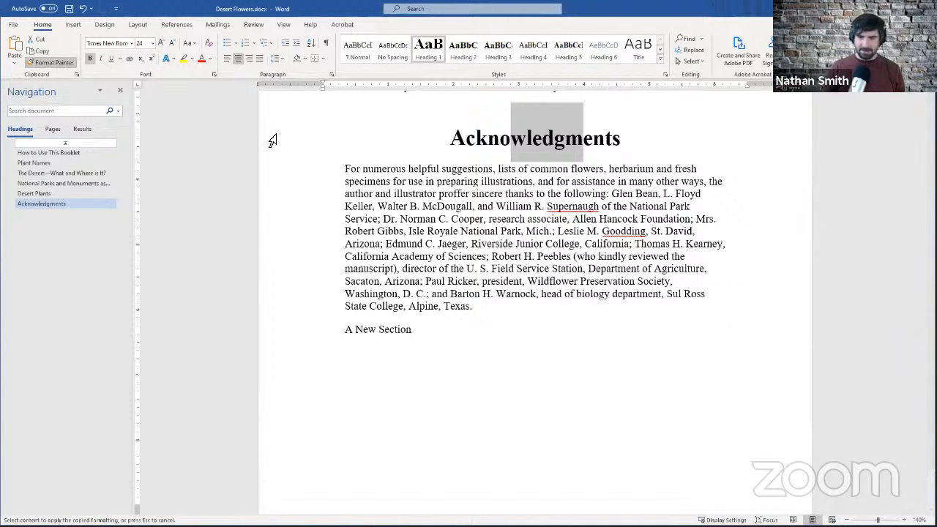
{"action": "left_click_drag", "start_coordinate": [417, 332], "coordinate": [347, 331]}
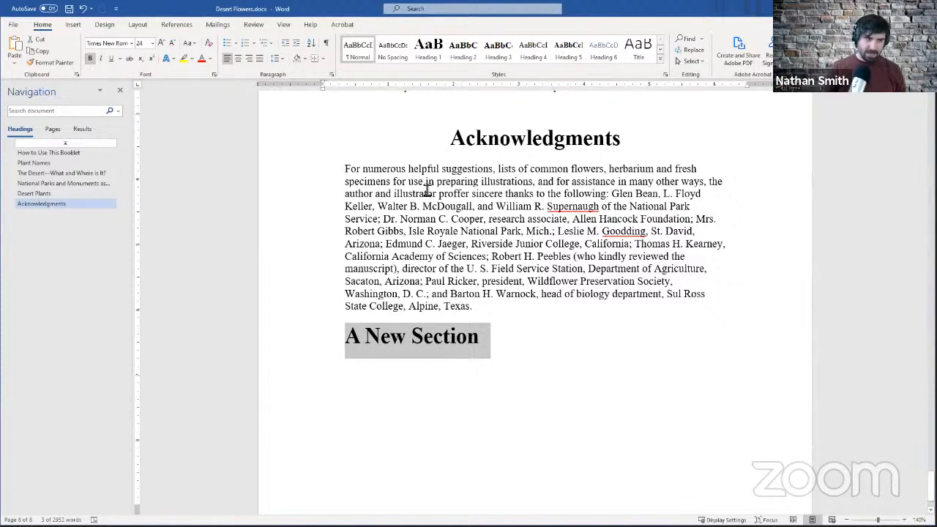
Compare the styles and heading behaviour of the "Acknowledgments" heading and the "A New Section" line
{"action": "left_click", "coordinate": [501, 143]}
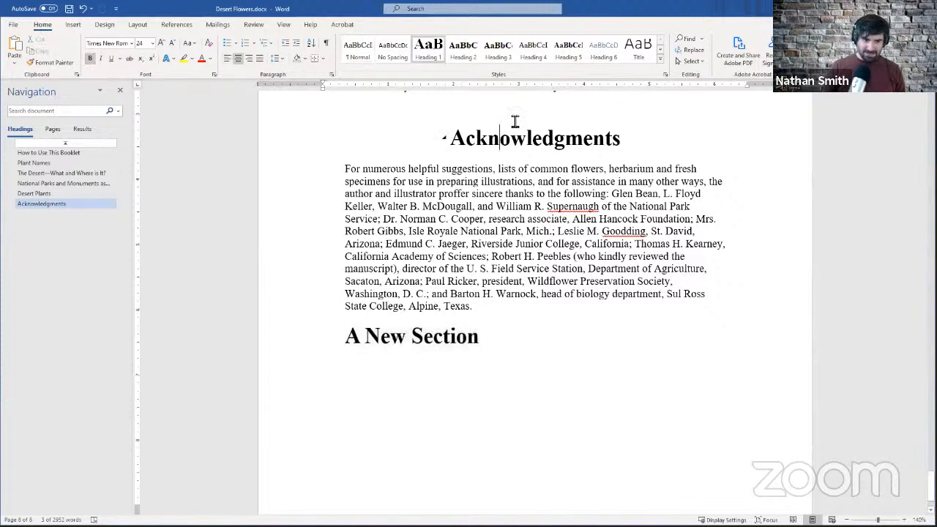
{"action": "left_click_drag", "start_coordinate": [606, 143], "coordinate": [479, 131]}
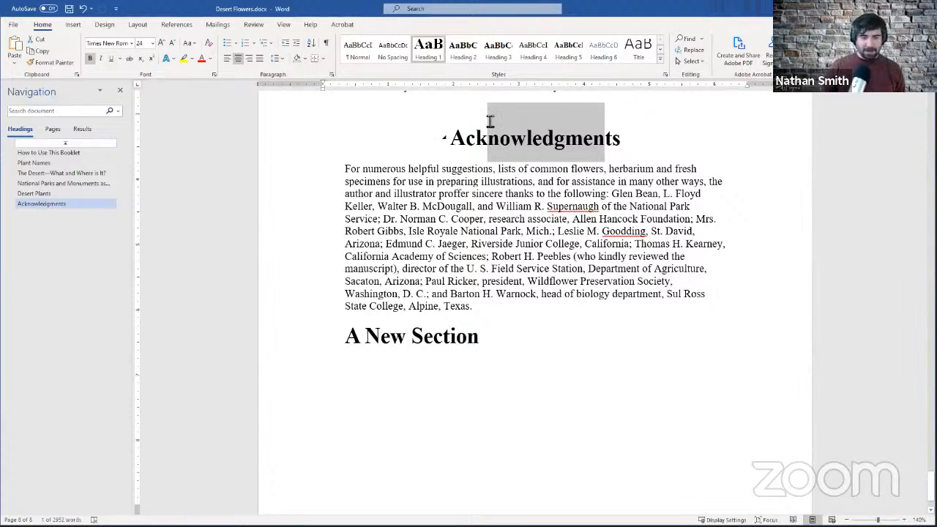
{"action": "left_click", "coordinate": [515, 337]}
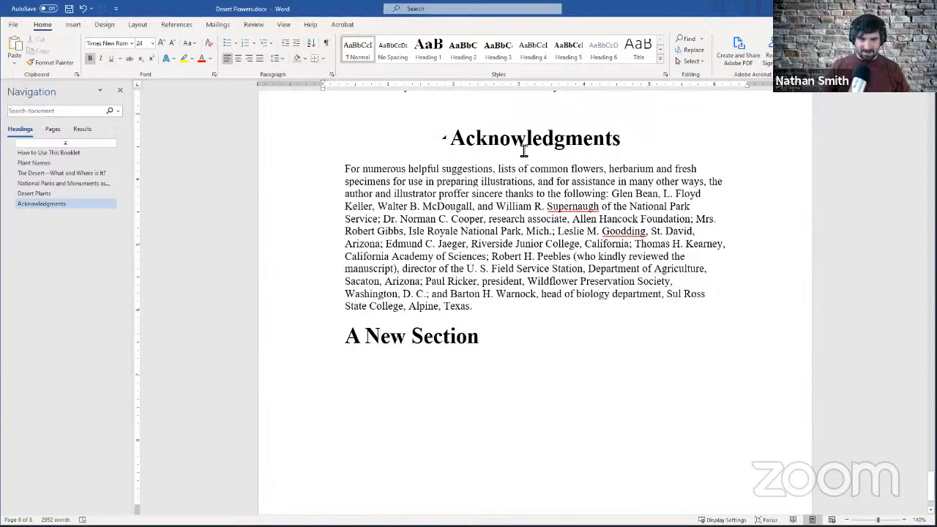
{"action": "scroll", "coordinate": [540, 220], "scroll_direction": "up", "scroll_amount": 3}
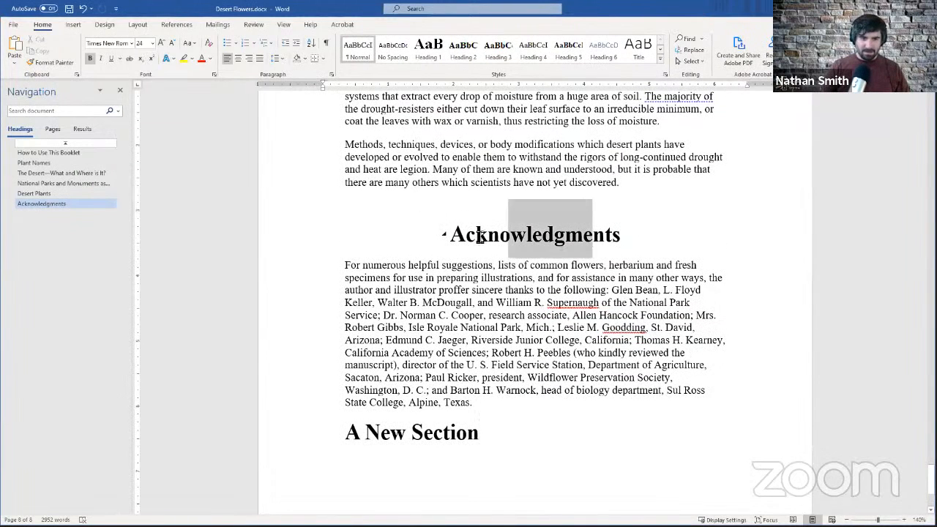
{"action": "left_click_drag", "start_coordinate": [481, 237], "coordinate": [480, 237]}
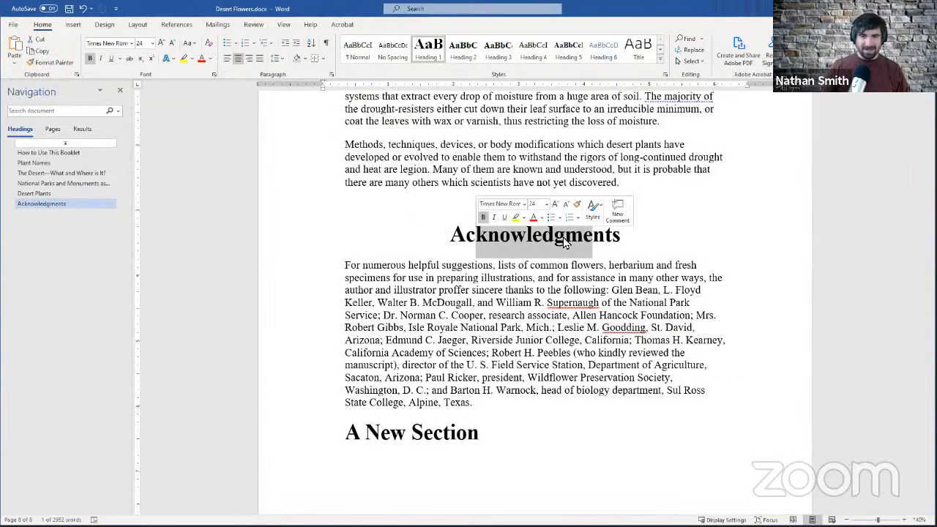
{"action": "left_click", "coordinate": [424, 433]}
{"action": "scroll", "coordinate": [549, 421], "scroll_direction": "down", "scroll_amount": 1}
{"action": "scroll", "coordinate": [550, 366], "scroll_direction": "up", "scroll_amount": 4}
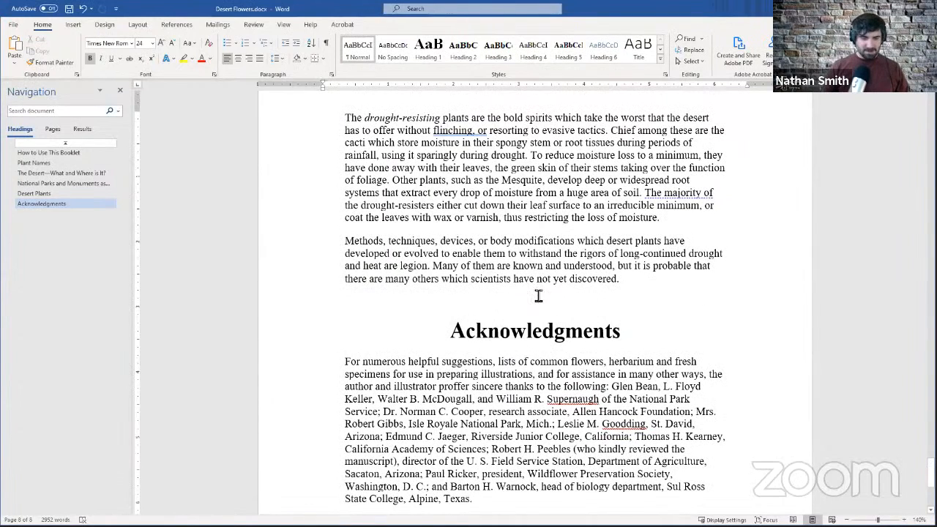
{"action": "scroll", "coordinate": [537, 297], "scroll_direction": "down", "scroll_amount": 4}
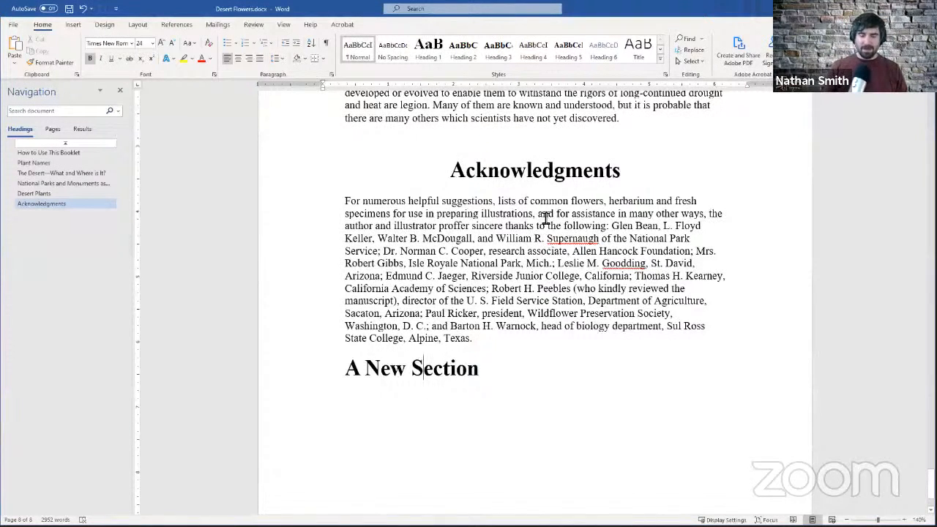
Apply the Heading 1 style to the "A New Section" line at the end of the document
{"action": "left_click", "coordinate": [506, 359]}
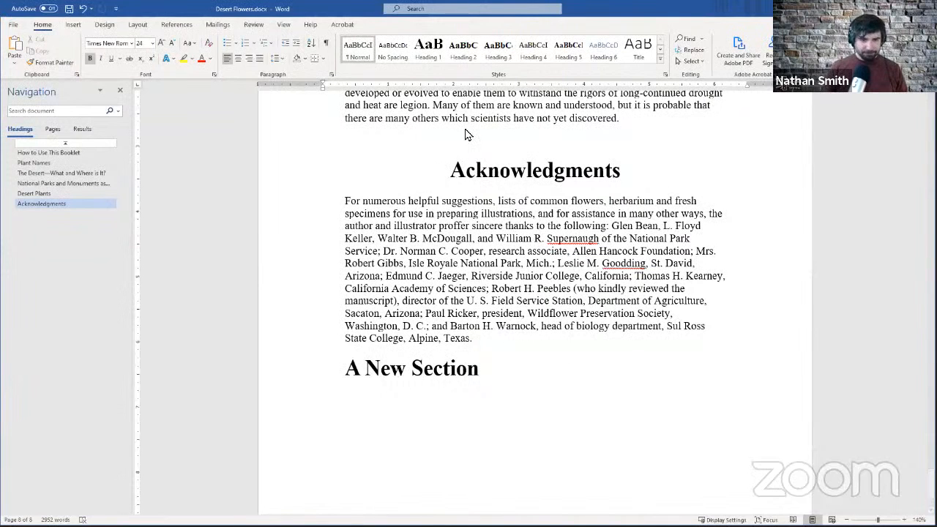
{"action": "left_click_drag", "start_coordinate": [518, 378], "coordinate": [303, 392]}
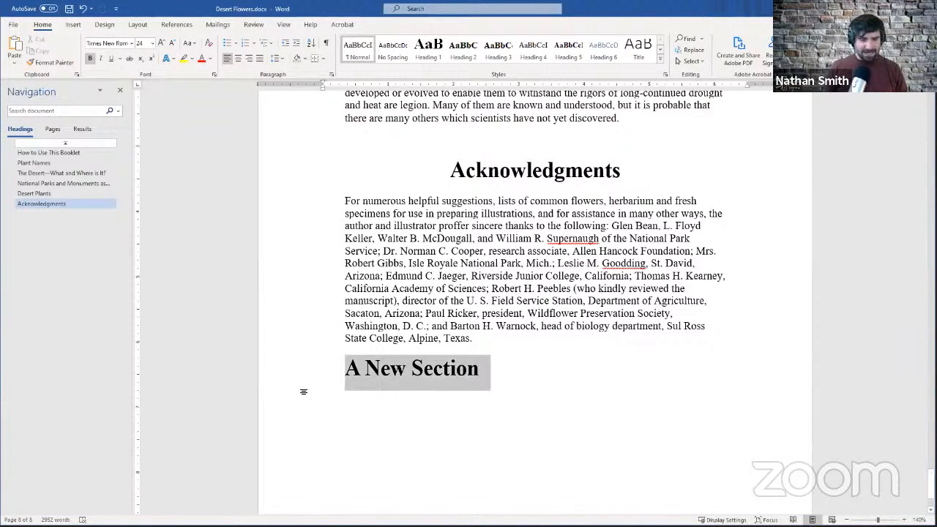
{"action": "left_click", "coordinate": [419, 50]}
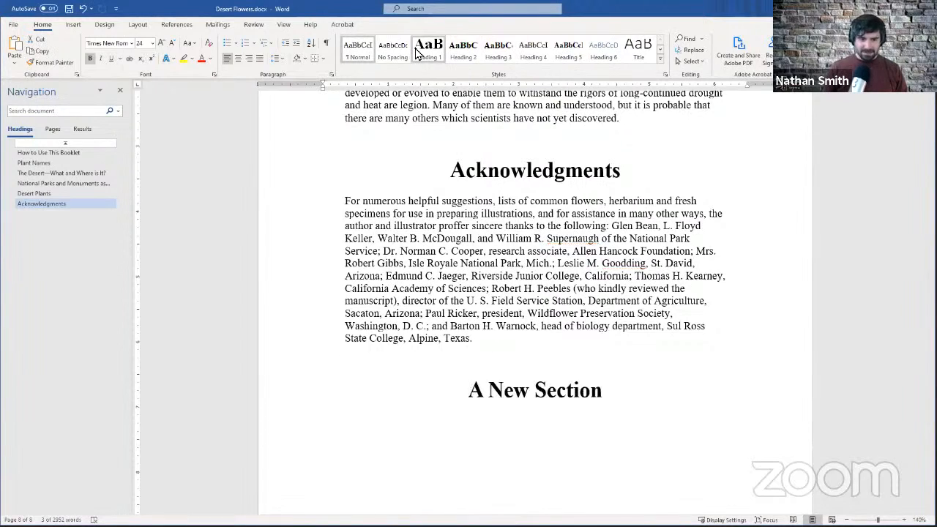
Add a Normal-style paragraph reading "This is some regular text using the Normal style." below the "A New Section" heading
{"action": "left_click", "coordinate": [602, 389]}
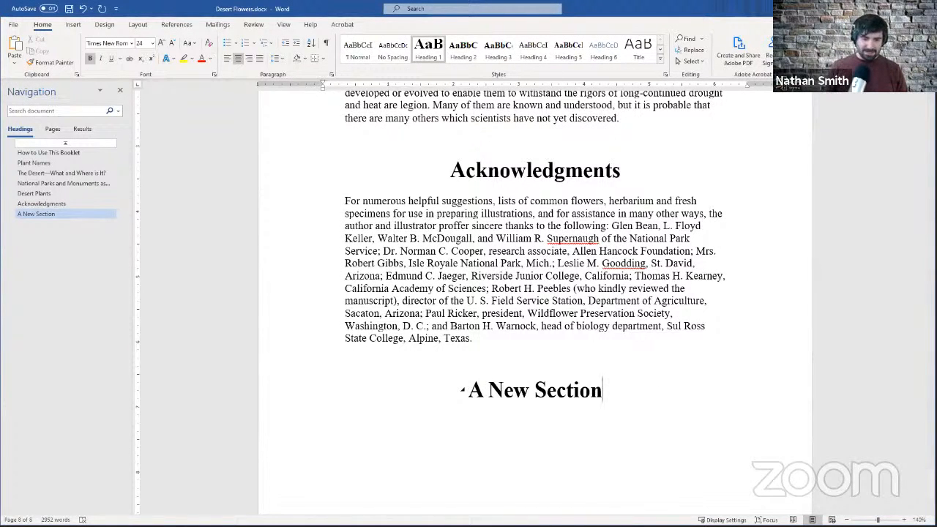
{"action": "key", "text": "Return"}
{"action": "scroll", "coordinate": [626, 389], "scroll_direction": "down", "scroll_amount": 2}
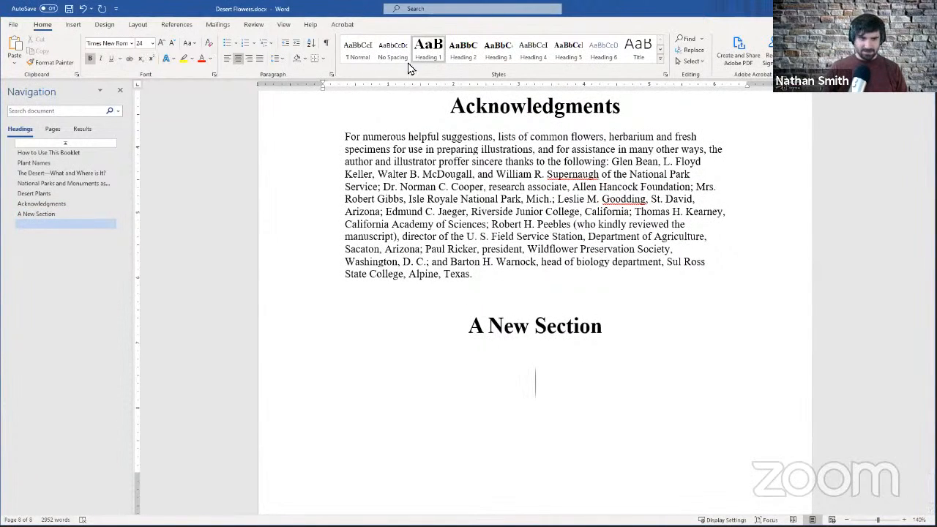
{"action": "left_click", "coordinate": [371, 56]}
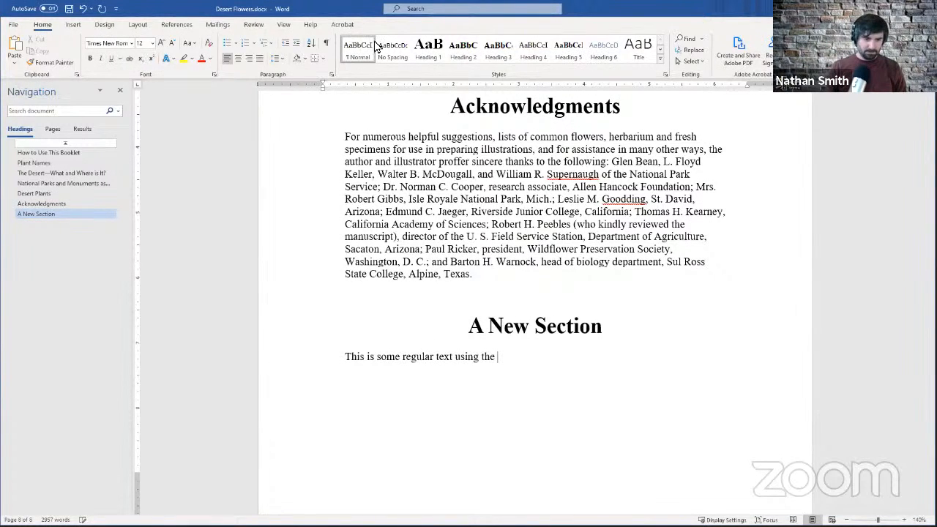
{"action": "type", "text": "Normal"}
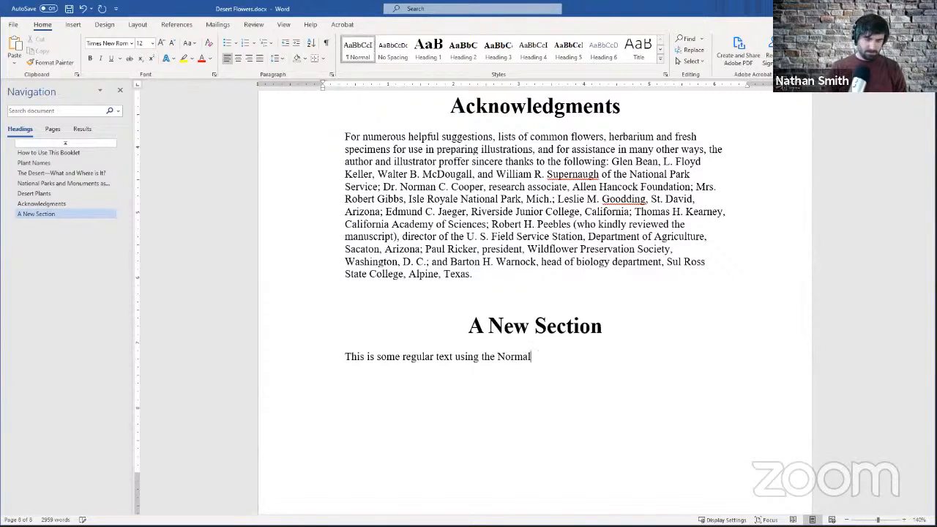
{"action": "type", "text": " st"}
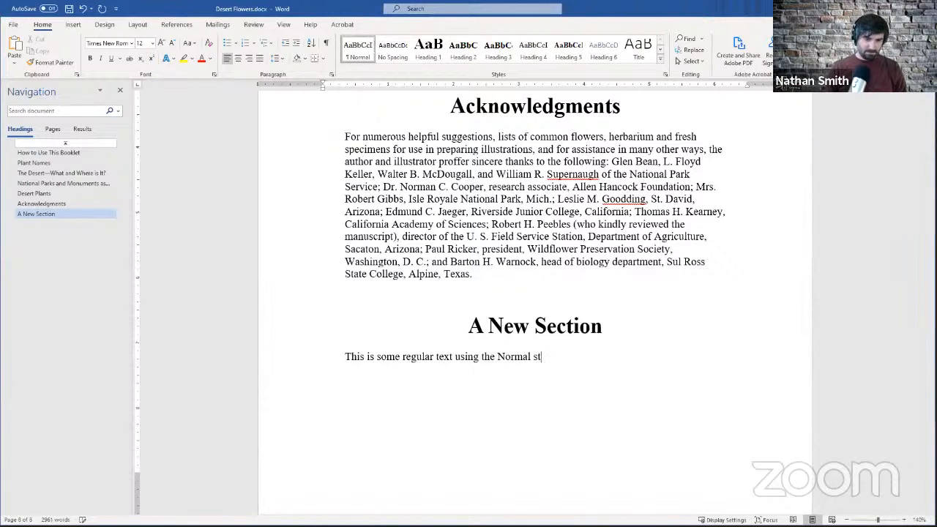
{"action": "type", "text": "yle."}
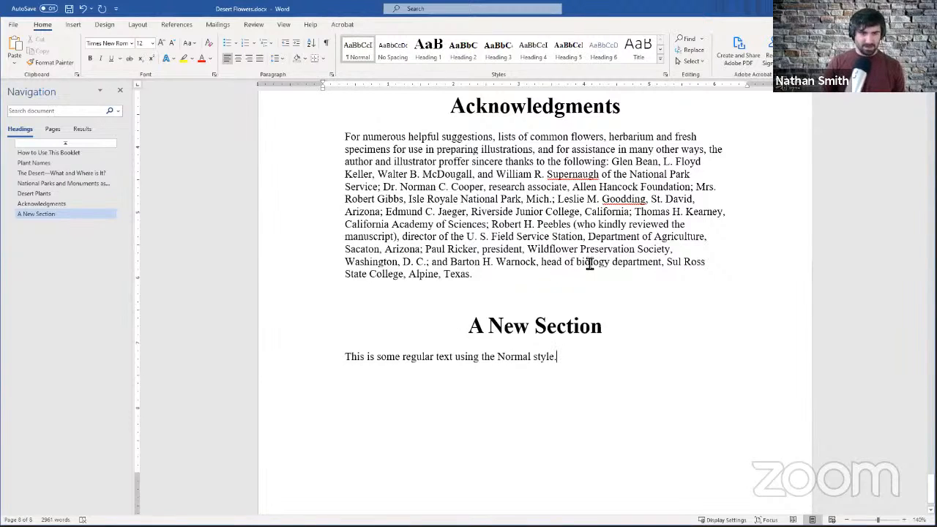
Add a Heading 2 line reading "A Subsection" below the regular text of "A New Section"
{"action": "scroll", "coordinate": [587, 277], "scroll_direction": "up", "scroll_amount": 5}
{"action": "scroll", "coordinate": [531, 329], "scroll_direction": "down", "scroll_amount": 6}
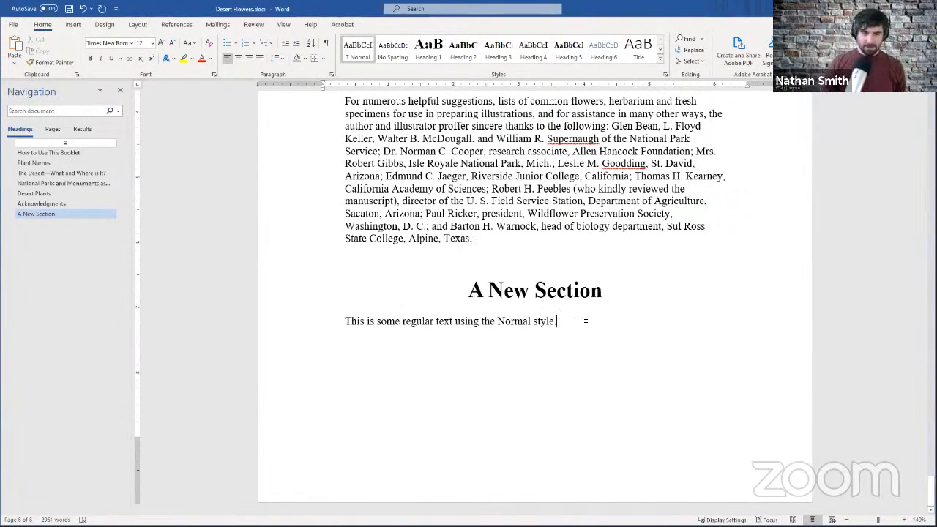
{"action": "key", "text": "Return"}
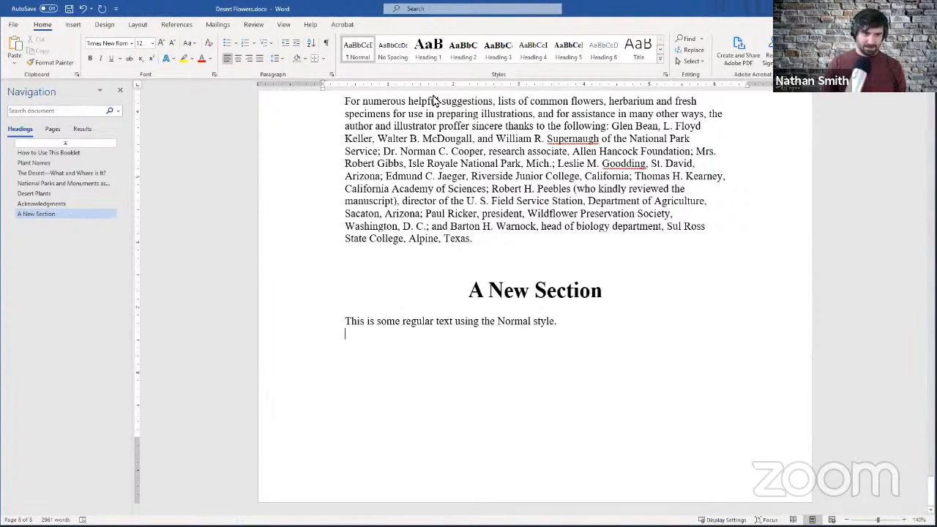
{"action": "left_click", "coordinate": [458, 57]}
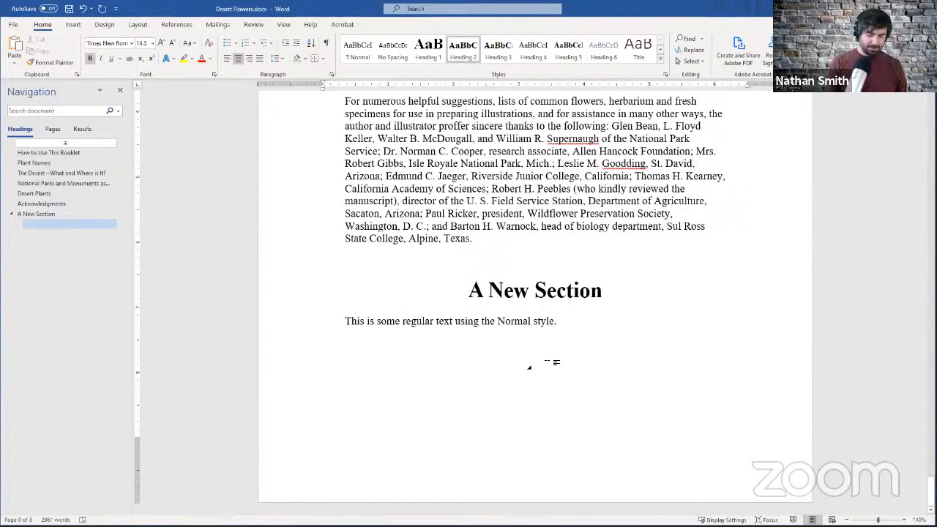
{"action": "type", "text": "A Sub"}
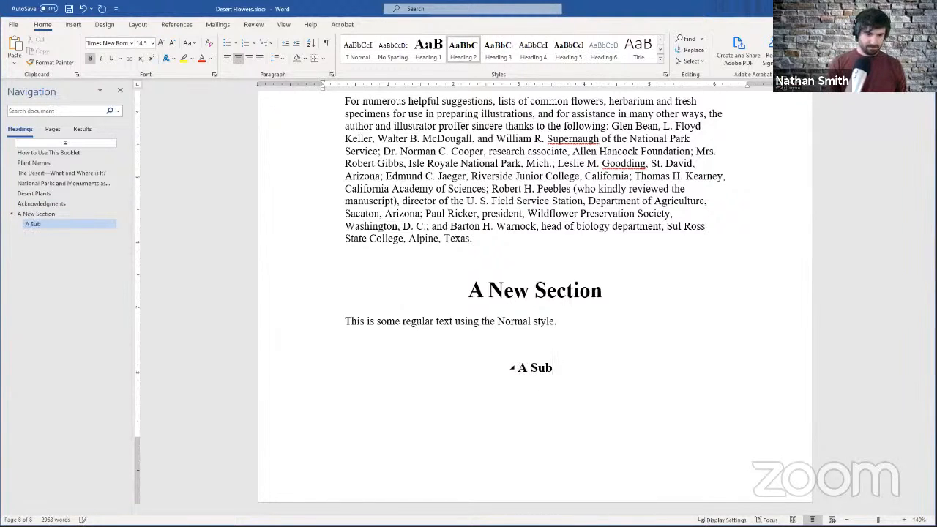
{"action": "type", "text": "section"}
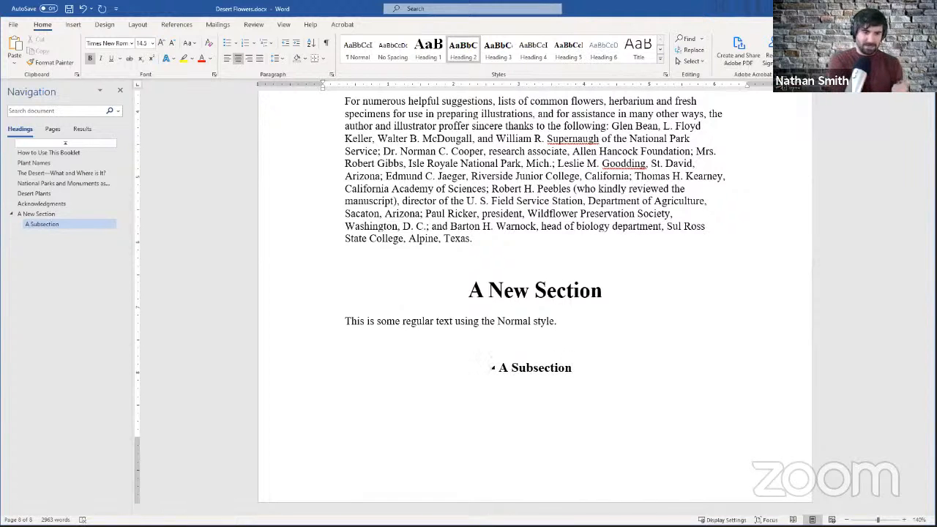
Add a Normal-style paragraph reading "This is the text inside of the subsection." below the "A Subsection" heading
{"action": "key", "text": "Return"}
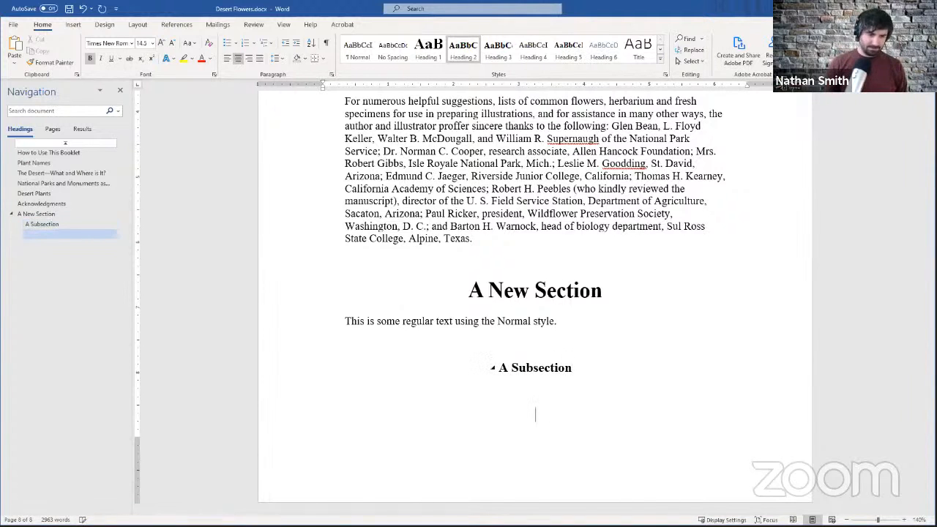
{"action": "scroll", "coordinate": [412, 121], "scroll_direction": "up", "scroll_amount": 3}
{"action": "scroll", "coordinate": [410, 110], "scroll_direction": "down", "scroll_amount": 2}
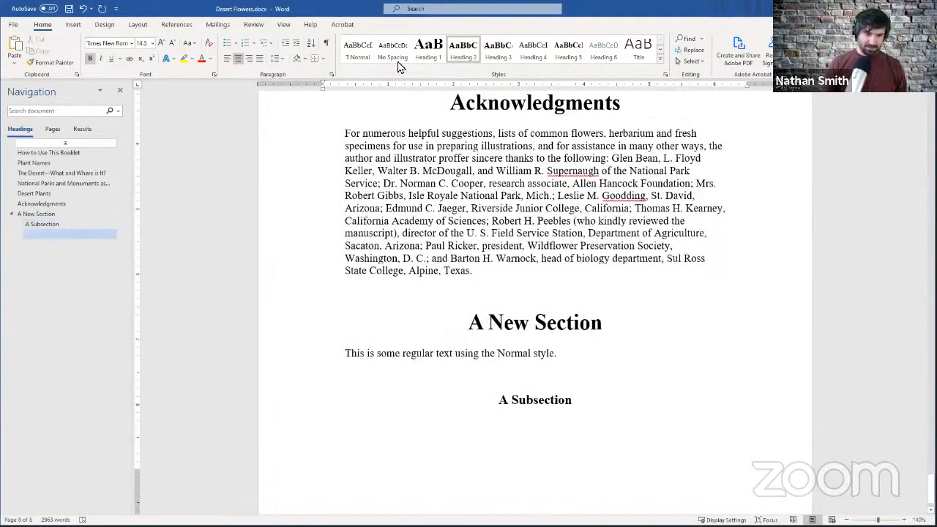
{"action": "left_click", "coordinate": [358, 50]}
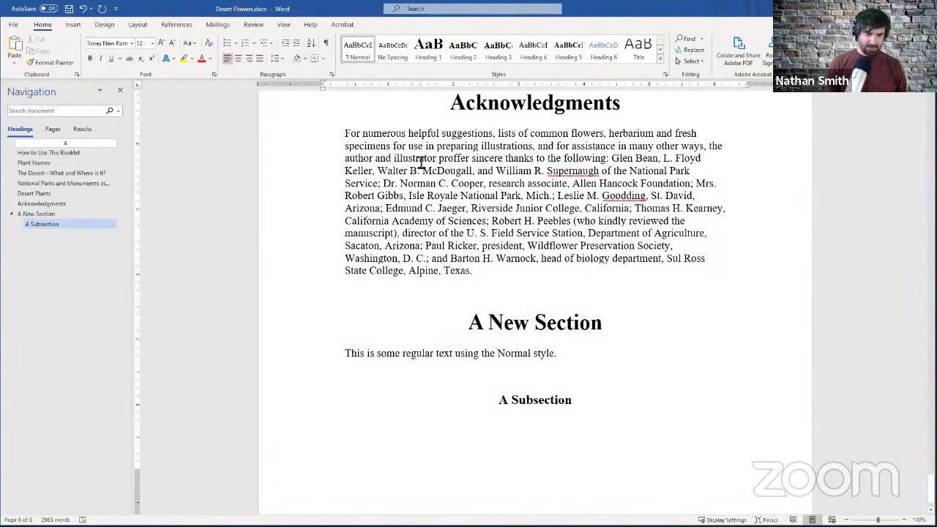
{"action": "type", "text": "This is the text inside of the subsection."}
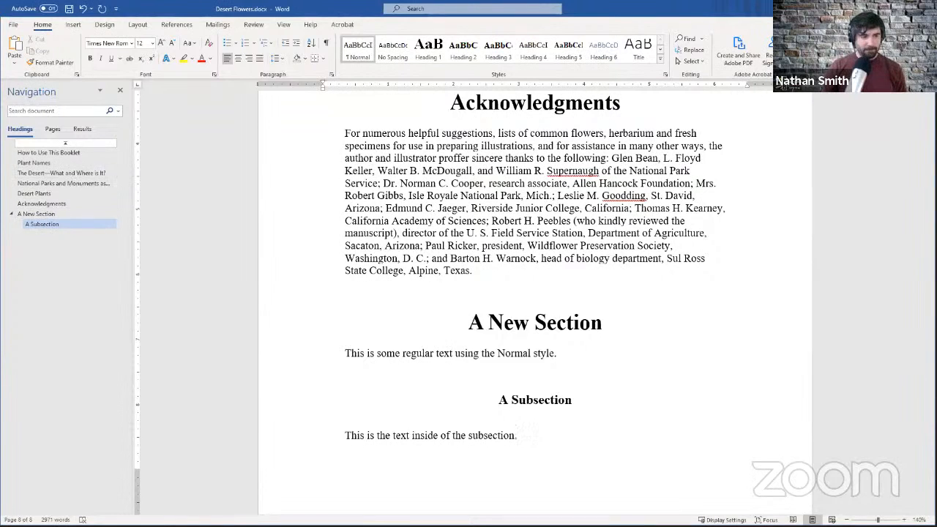
Collapse the "A New Section" entry in the document's heading outline and expand it again
{"action": "left_click", "coordinate": [11, 214]}
{"action": "left_click", "coordinate": [12, 214]}
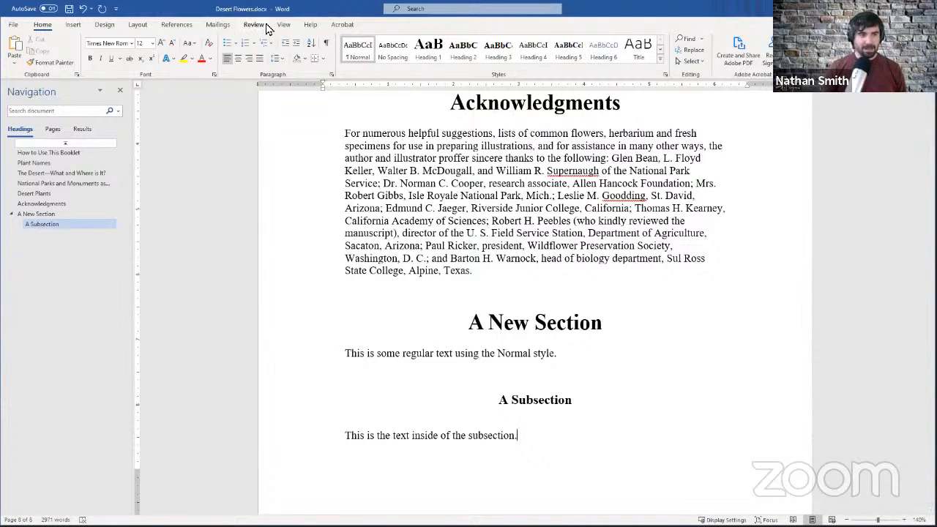
{"action": "left_click", "coordinate": [177, 24]}
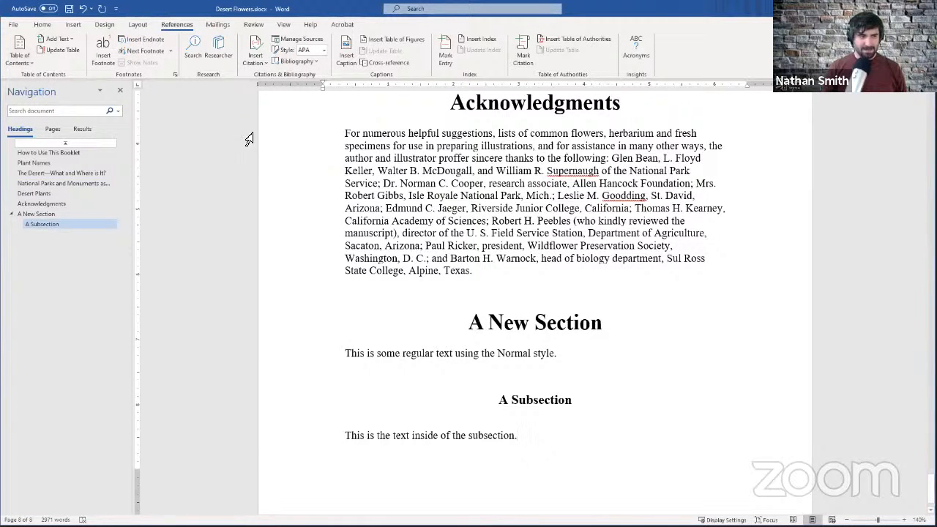
{"action": "left_click", "coordinate": [44, 24]}
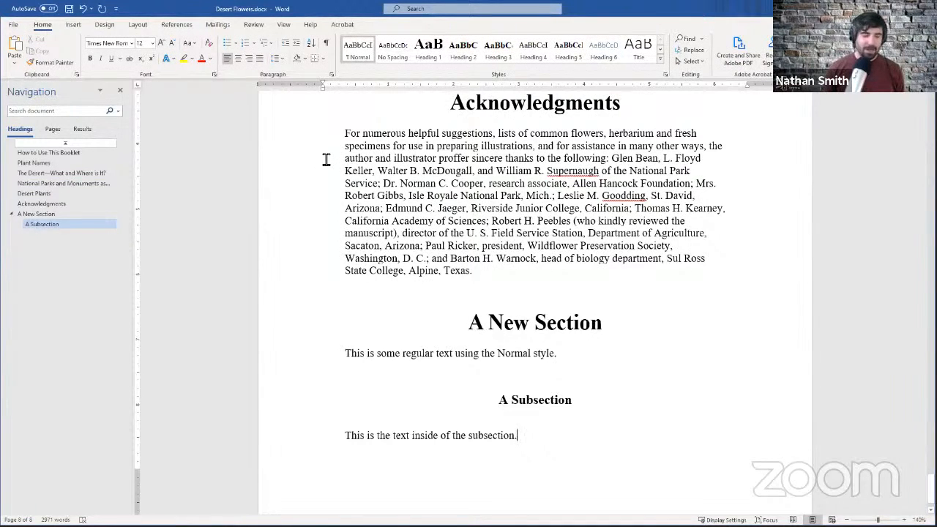
{"action": "scroll", "coordinate": [241, 174], "scroll_direction": "down", "scroll_amount": 1}
{"action": "scroll", "coordinate": [244, 174], "scroll_direction": "up", "scroll_amount": 3}
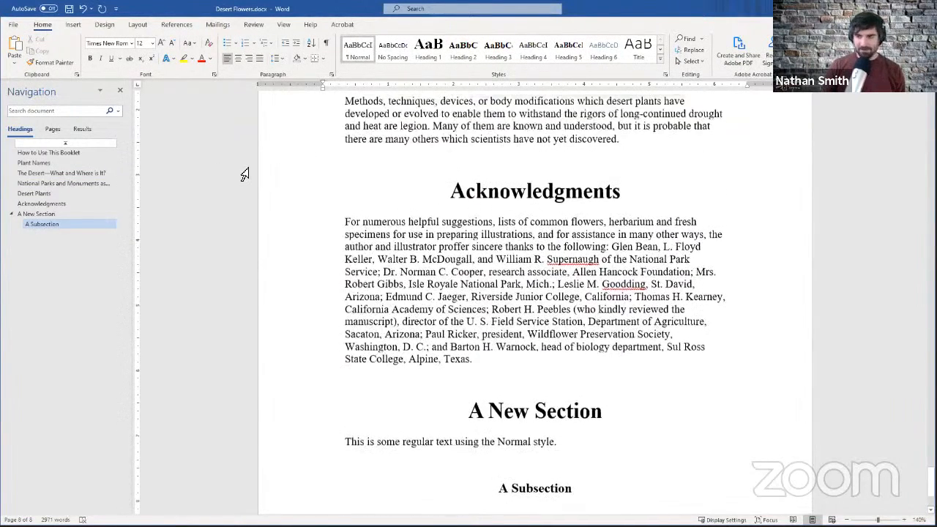
{"action": "scroll", "coordinate": [244, 173], "scroll_direction": "up", "scroll_amount": 2}
{"action": "scroll", "coordinate": [244, 176], "scroll_direction": "down", "scroll_amount": 5}
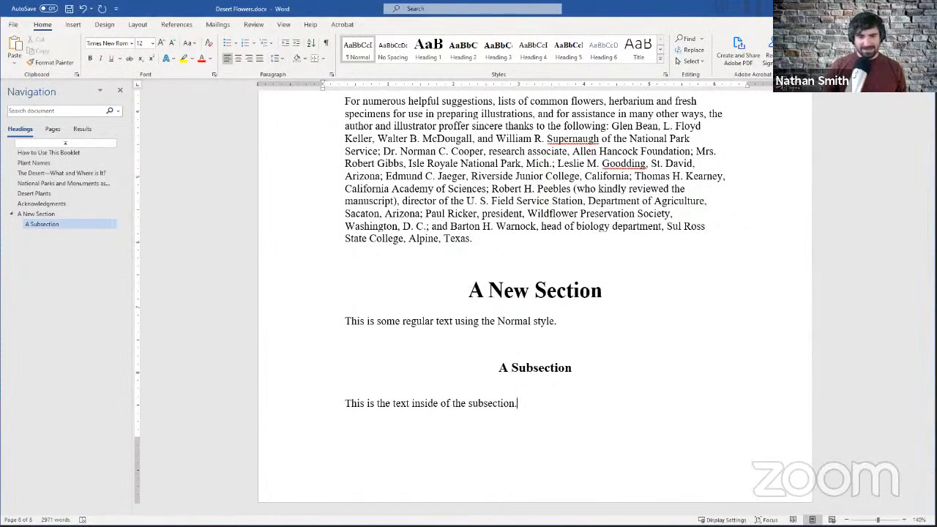
Select everything from the "Certain of the desert flowers" paragraph back to the start of the document, and clear the selection
{"action": "scroll", "coordinate": [515, 265], "scroll_direction": "up", "scroll_amount": 3}
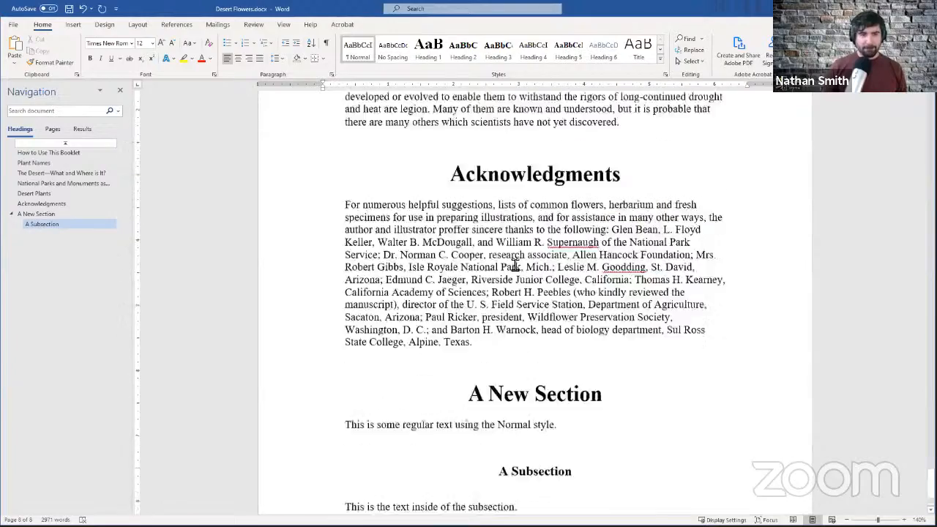
{"action": "scroll", "coordinate": [515, 265], "scroll_direction": "up", "scroll_amount": 8}
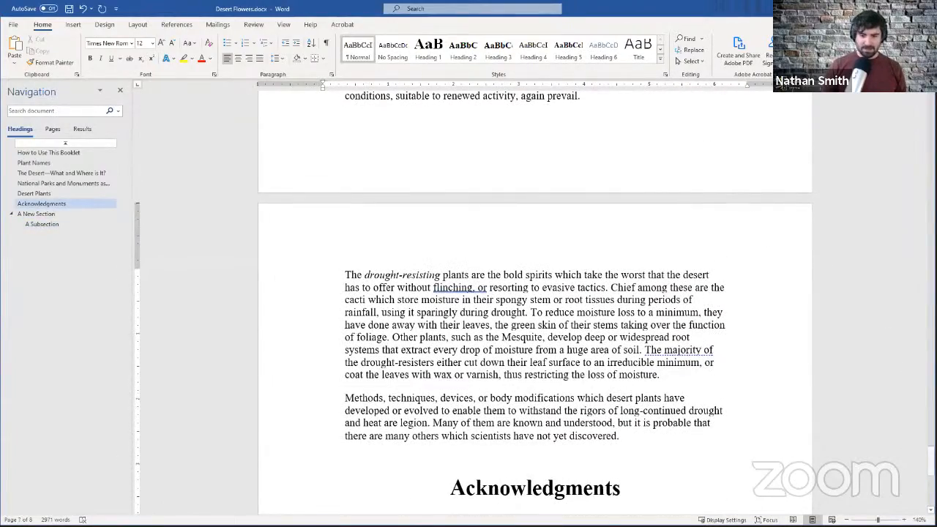
{"action": "left_click_drag", "start_coordinate": [931, 461], "coordinate": [930, 203]}
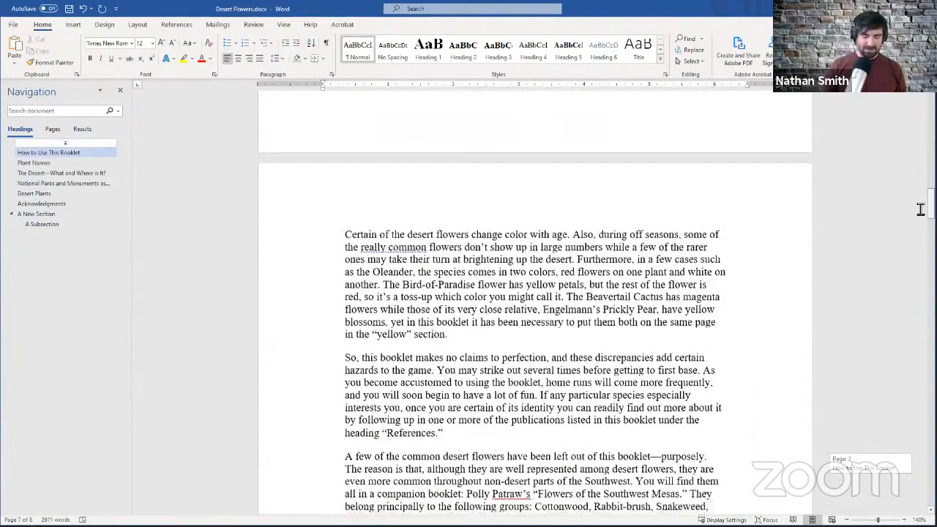
{"action": "left_click", "coordinate": [848, 233]}
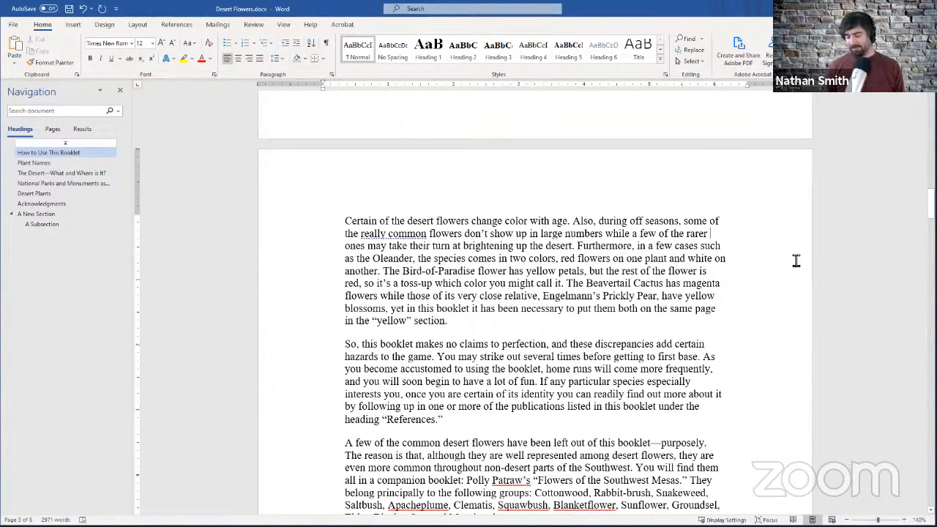
{"action": "key", "text": "ctrl+shift+Home"}
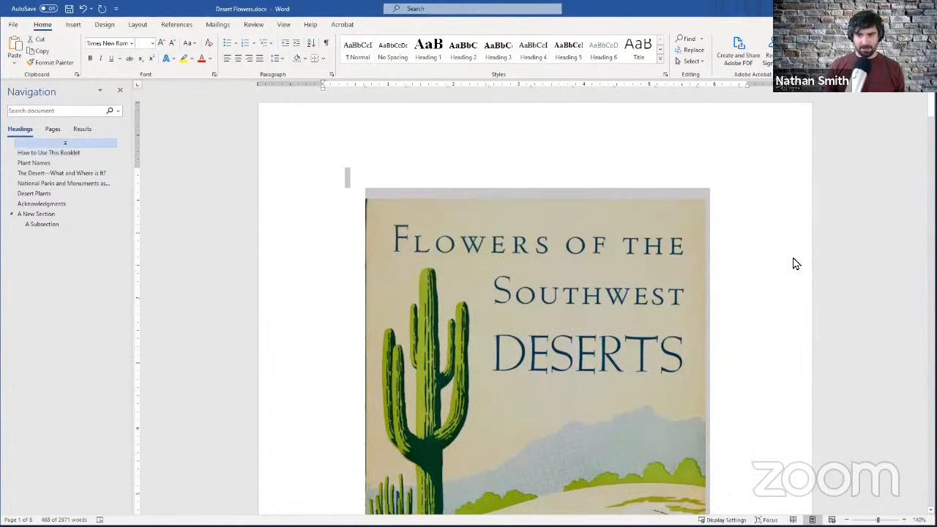
{"action": "left_click", "coordinate": [732, 252]}
{"action": "scroll", "coordinate": [727, 252], "scroll_direction": "up", "scroll_amount": 3}
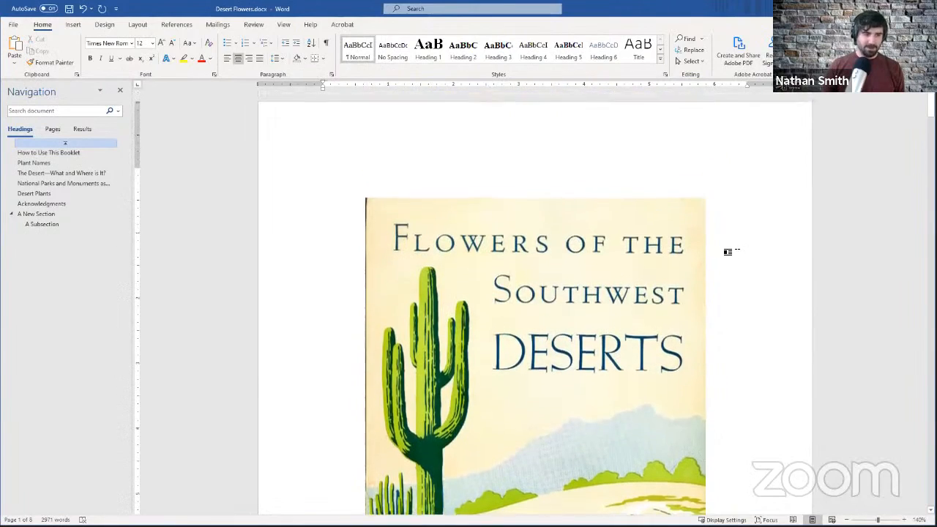
Select the "Since there are more than 3,200 plants" paragraph together with everything back to the document's start, and clear the selection
{"action": "scroll", "coordinate": [628, 171], "scroll_direction": "down", "scroll_amount": 8}
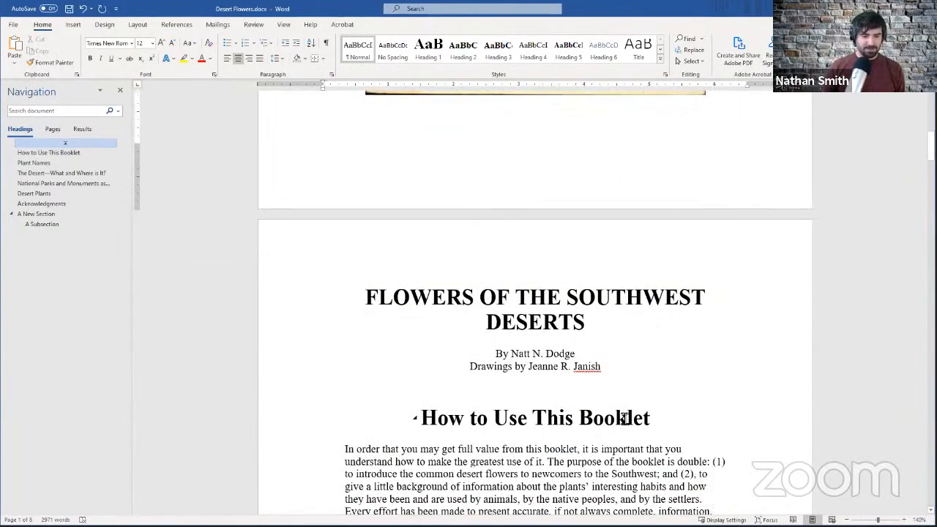
{"action": "scroll", "coordinate": [624, 417], "scroll_direction": "down", "scroll_amount": 3}
{"action": "left_click", "coordinate": [593, 403]}
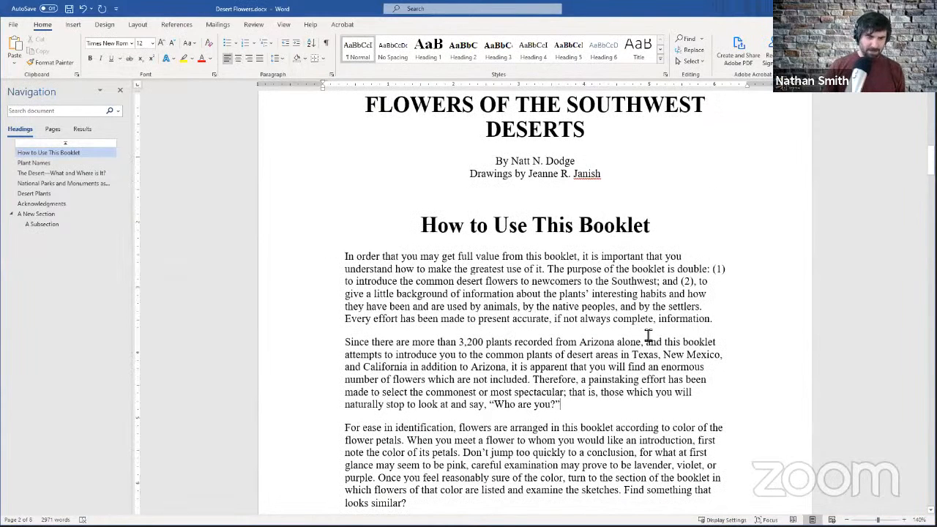
{"action": "triple_click", "coordinate": [648, 335]}
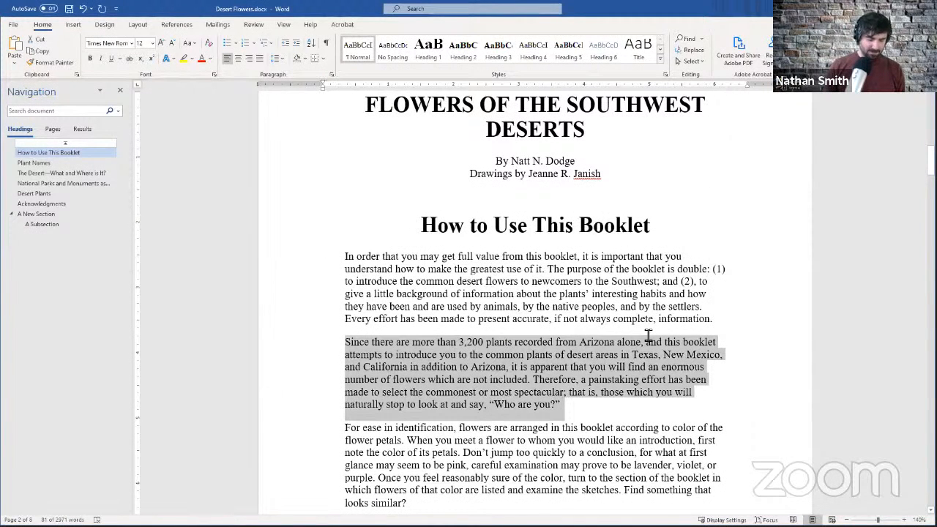
{"action": "scroll", "coordinate": [648, 333], "scroll_direction": "up", "scroll_amount": 10}
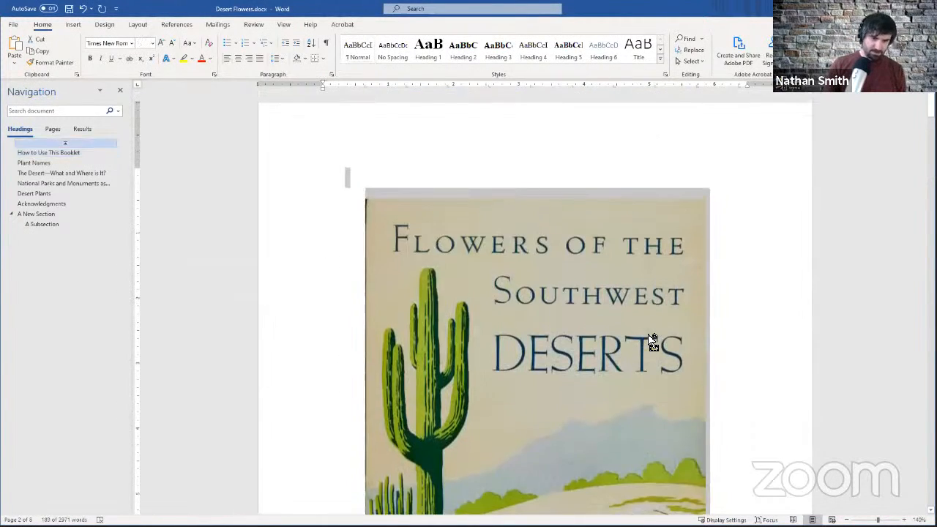
{"action": "scroll", "coordinate": [638, 400], "scroll_direction": "down", "scroll_amount": 5}
{"action": "scroll", "coordinate": [637, 407], "scroll_direction": "down", "scroll_amount": 6}
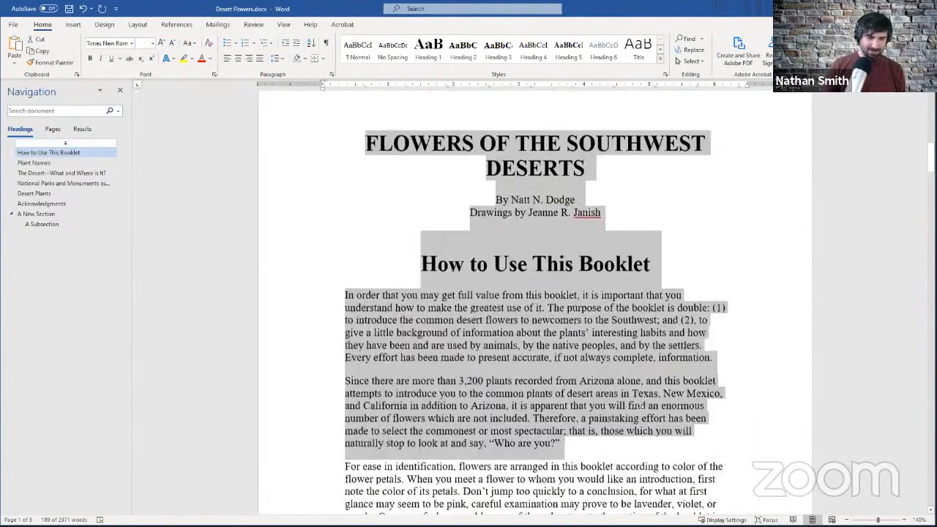
{"action": "scroll", "coordinate": [622, 388], "scroll_direction": "up", "scroll_amount": 2}
{"action": "left_click", "coordinate": [615, 380]}
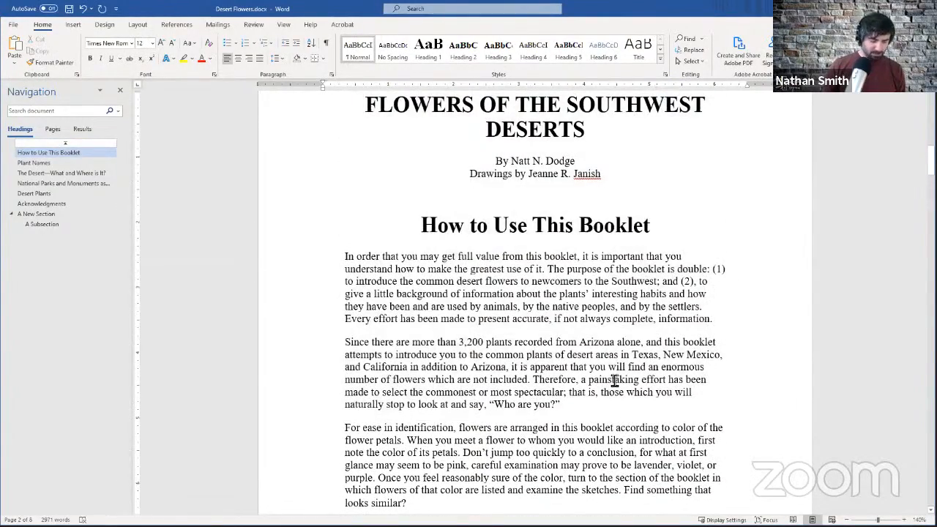
Jump to the very start of the document, to its very end, and back to the start
{"action": "key", "text": "ctrl+Home"}
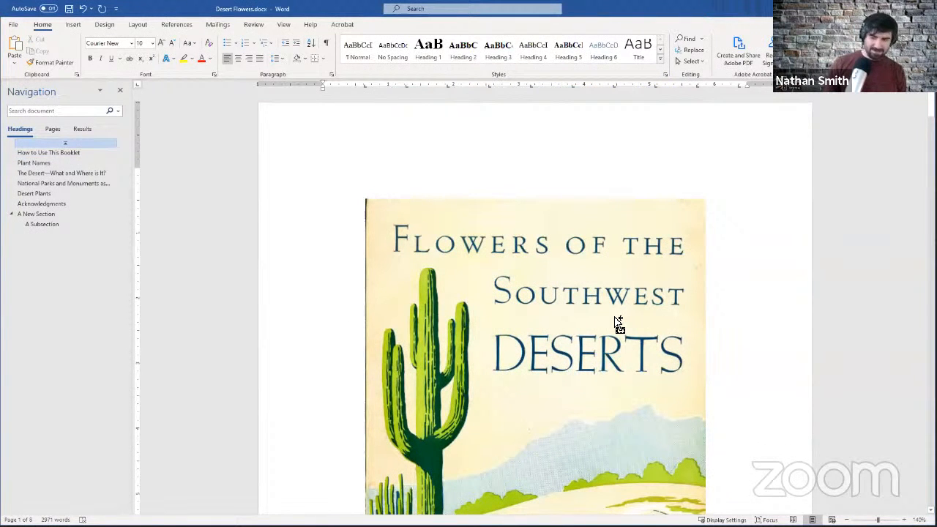
{"action": "key", "text": "ctrl+End"}
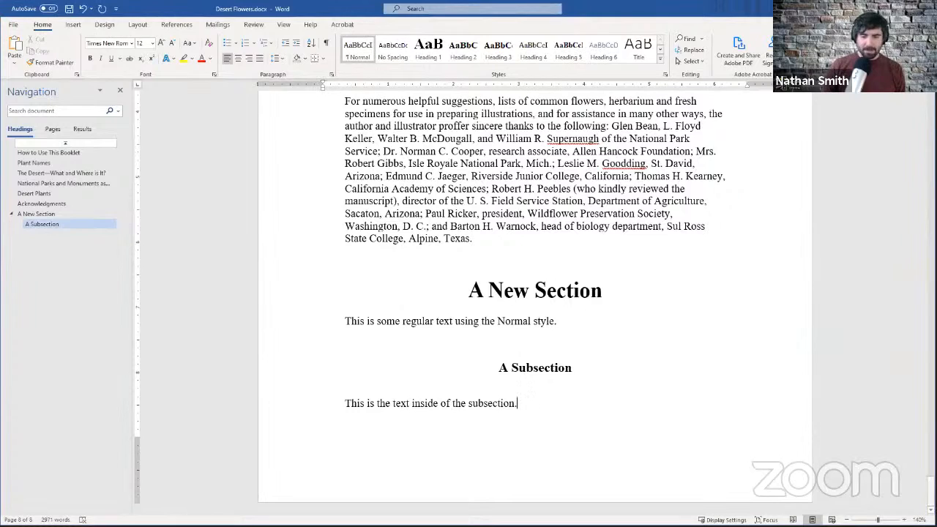
{"action": "scroll", "coordinate": [534, 300], "scroll_direction": "up", "scroll_amount": 20}
{"action": "scroll", "coordinate": [534, 300], "scroll_direction": "down", "scroll_amount": 2}
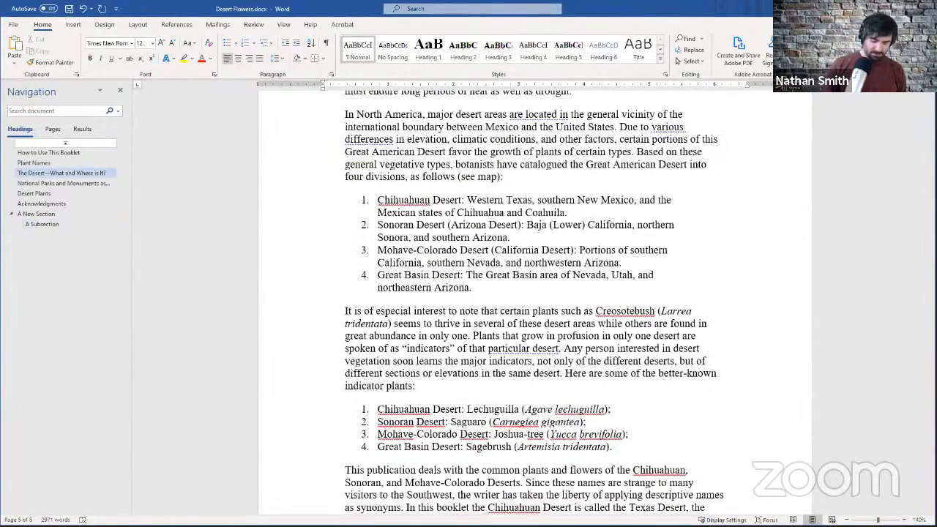
{"action": "key", "text": "ctrl+Home"}
Apply the Title style to the "FLOWERS OF THE SOUTHWEST DESERTS" line on page 2
{"action": "scroll", "coordinate": [766, 298], "scroll_direction": "down", "scroll_amount": 10}
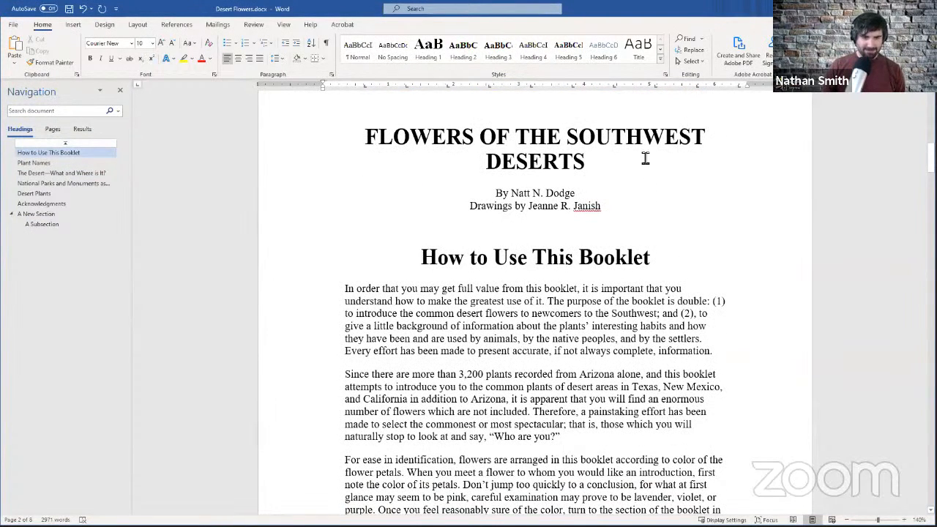
{"action": "left_click", "coordinate": [624, 158]}
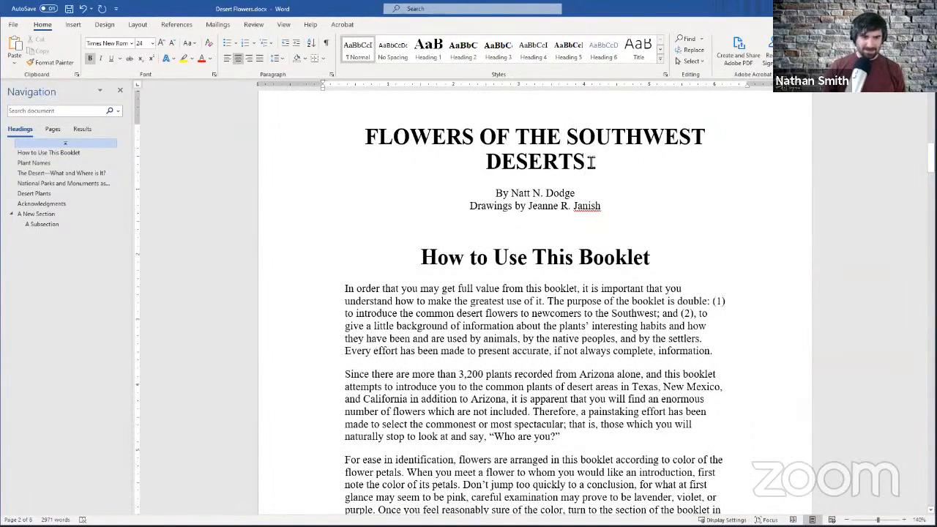
{"action": "left_click_drag", "start_coordinate": [592, 158], "coordinate": [404, 148]}
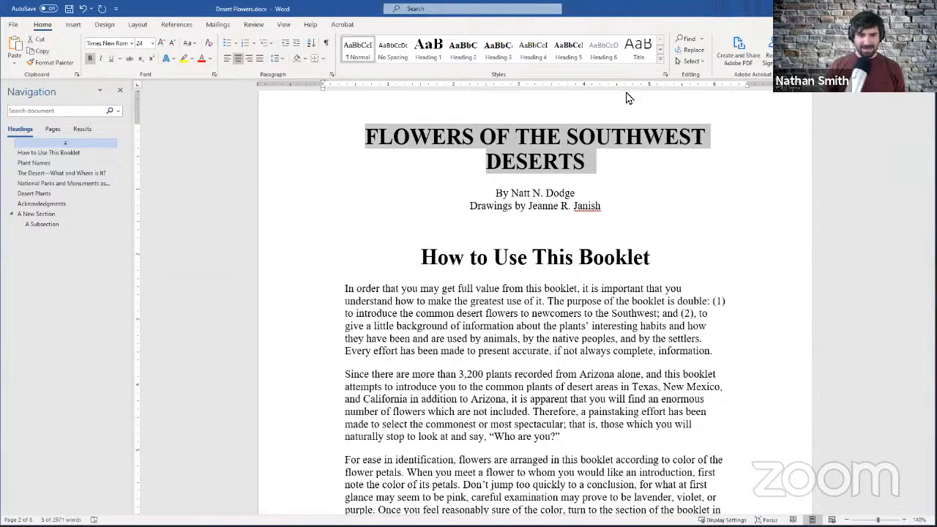
{"action": "left_click", "coordinate": [643, 58]}
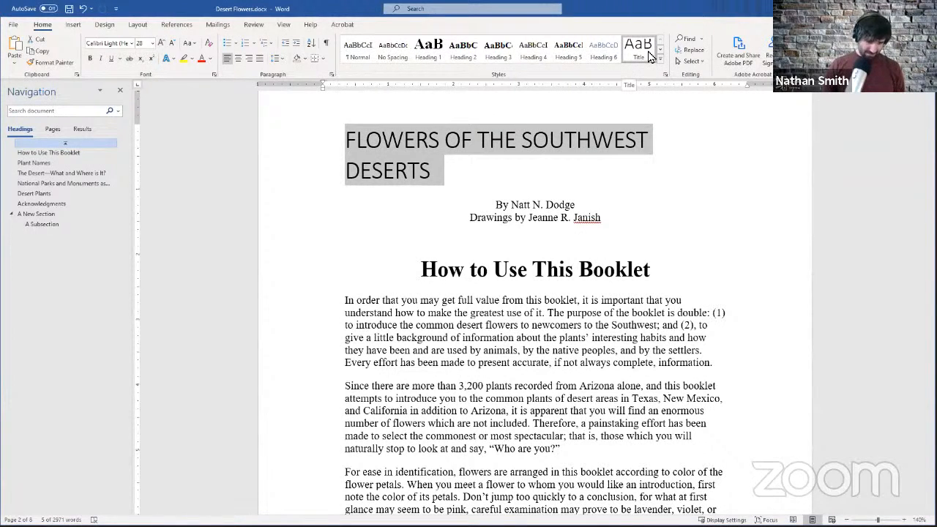
Apply the Emphasis style to the author credit line directly below the title
{"action": "left_click", "coordinate": [597, 205]}
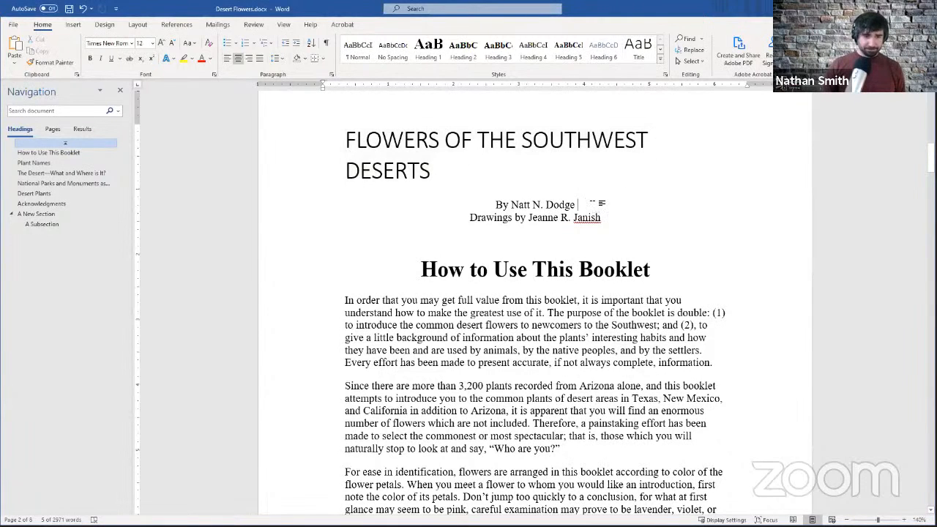
{"action": "triple_click", "coordinate": [527, 204]}
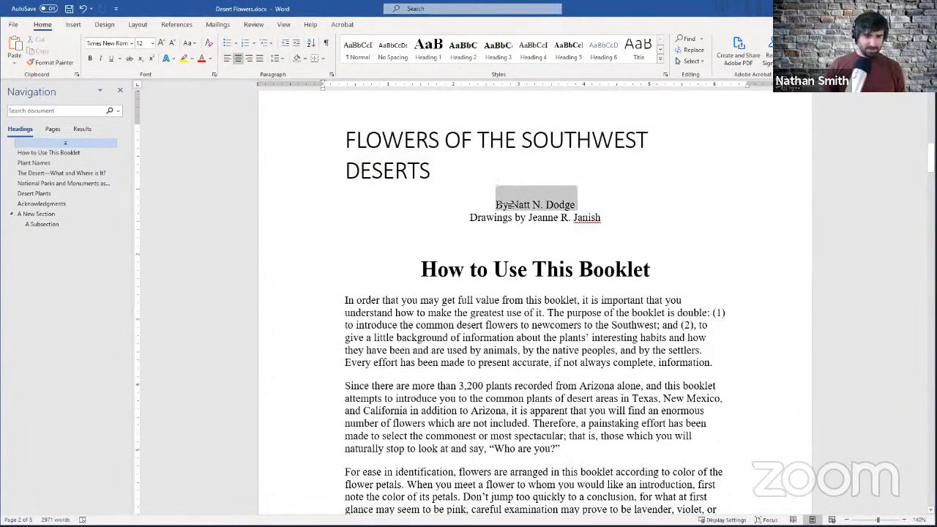
{"action": "left_click", "coordinate": [662, 51]}
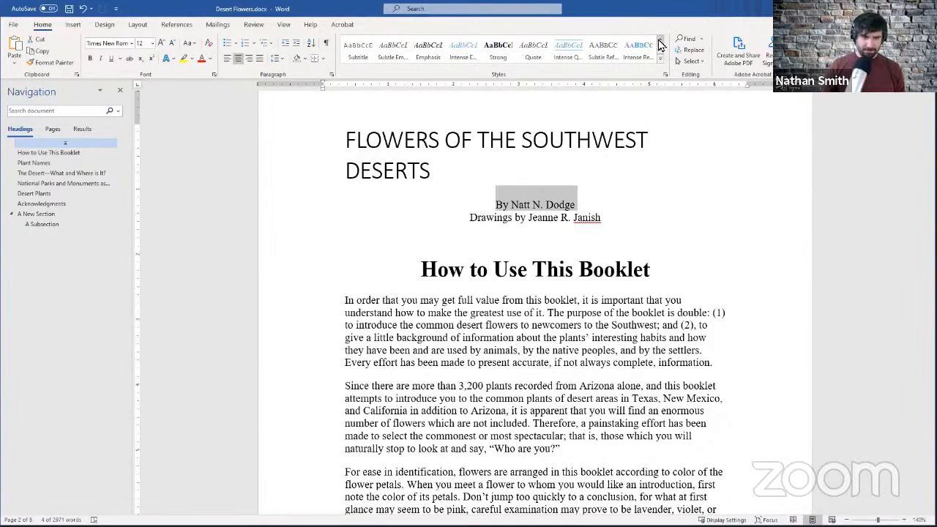
{"action": "left_click", "coordinate": [568, 52]}
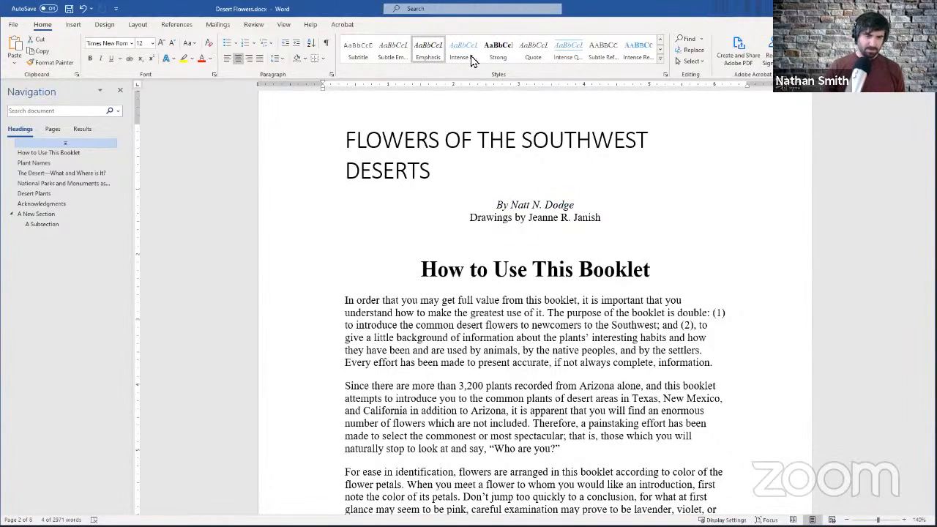
{"action": "left_click", "coordinate": [439, 60]}
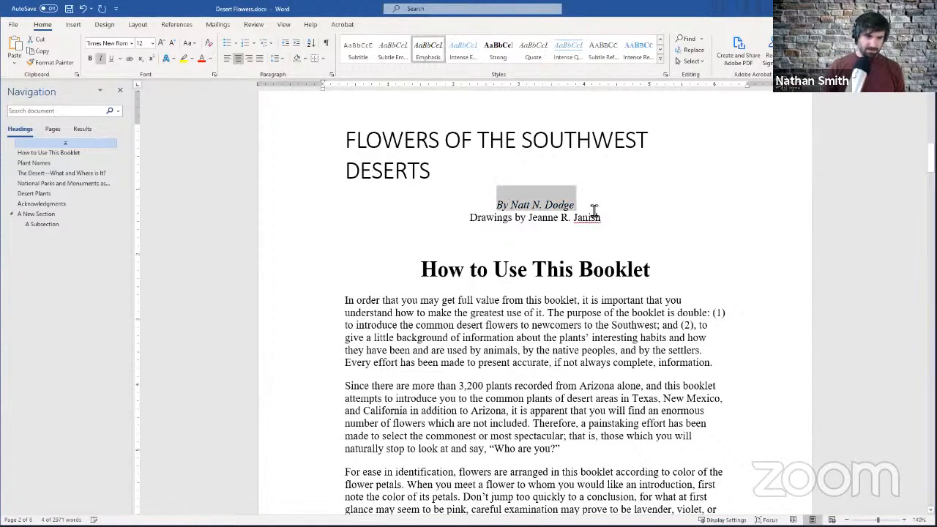
Apply the Emphasis style to the "Drawings by" credit line as well and clear the selection
{"action": "left_click_drag", "start_coordinate": [602, 219], "coordinate": [476, 219]}
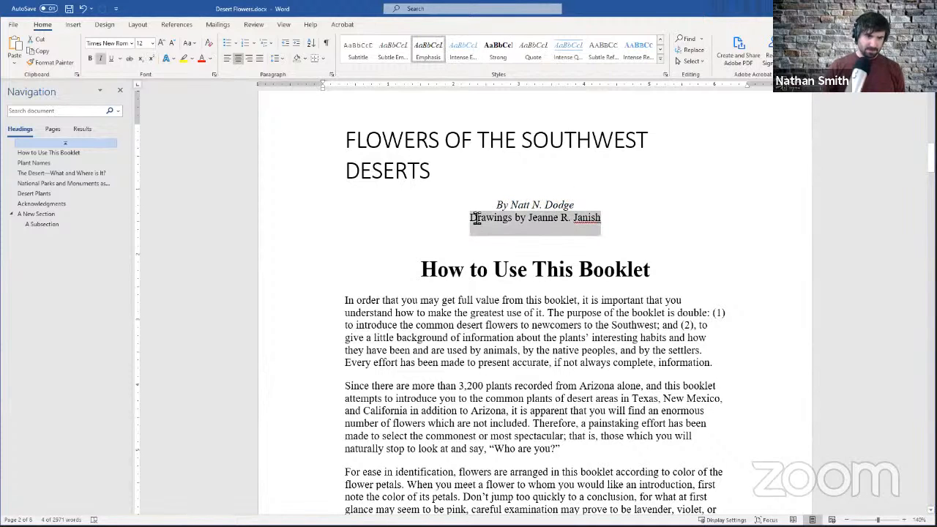
{"action": "left_click", "coordinate": [437, 60]}
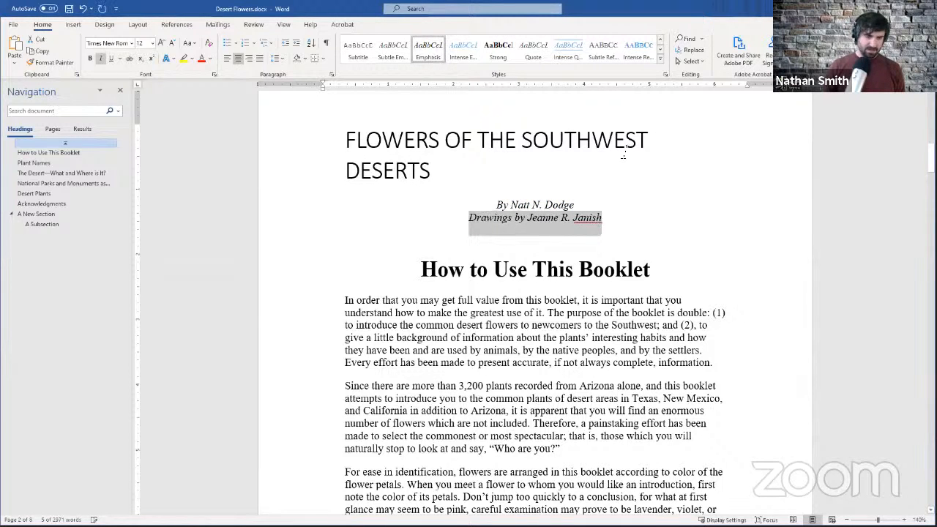
{"action": "left_click", "coordinate": [621, 200]}
{"action": "left_click", "coordinate": [654, 259]}
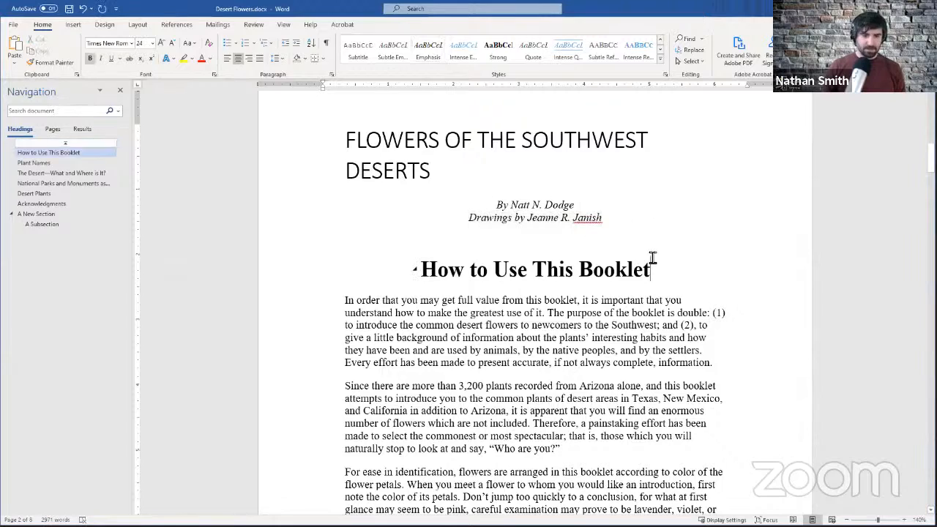
{"action": "left_click", "coordinate": [656, 239]}
{"action": "left_click", "coordinate": [684, 189]}
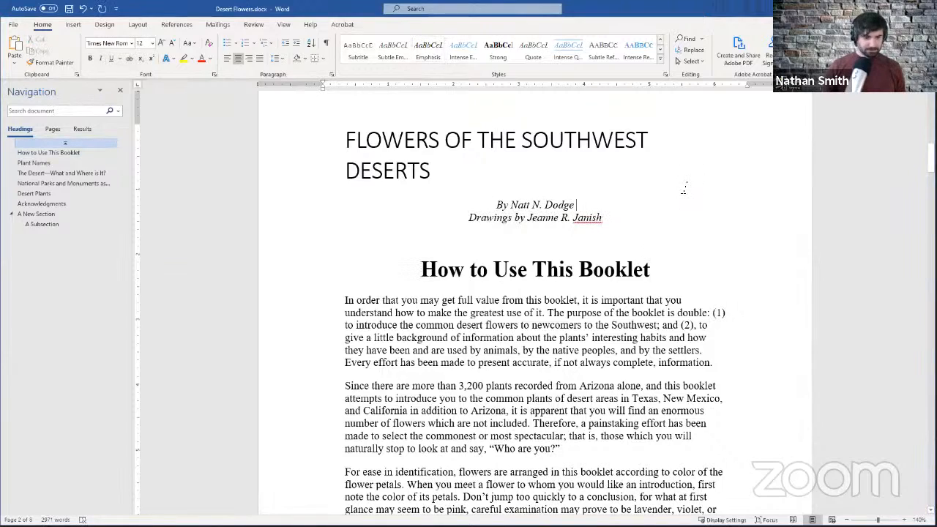
{"action": "left_click", "coordinate": [617, 167]}
Look over the restyled title and credit lines together with the body text of the following pages
{"action": "scroll", "coordinate": [615, 190], "scroll_direction": "down", "scroll_amount": 5}
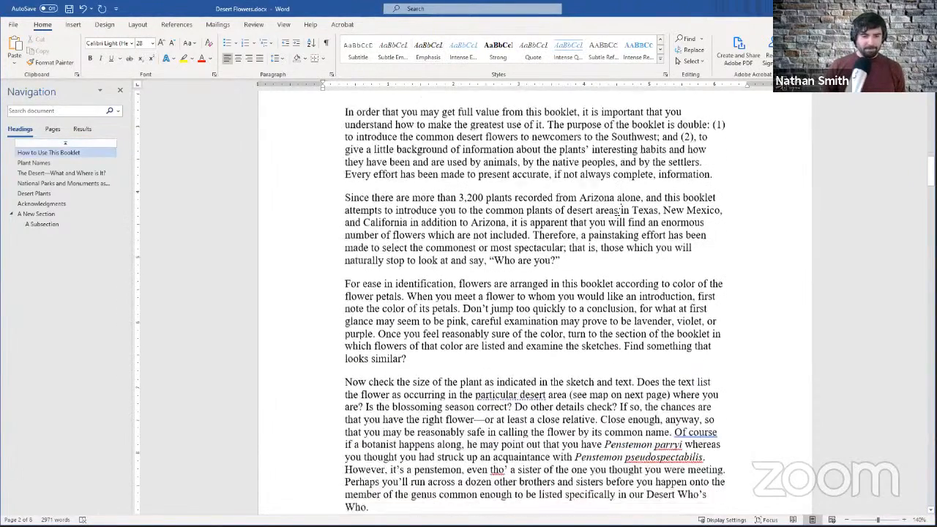
{"action": "scroll", "coordinate": [620, 209], "scroll_direction": "up", "scroll_amount": 6}
{"action": "scroll", "coordinate": [600, 198], "scroll_direction": "down", "scroll_amount": 2}
{"action": "scroll", "coordinate": [591, 202], "scroll_direction": "up", "scroll_amount": 3}
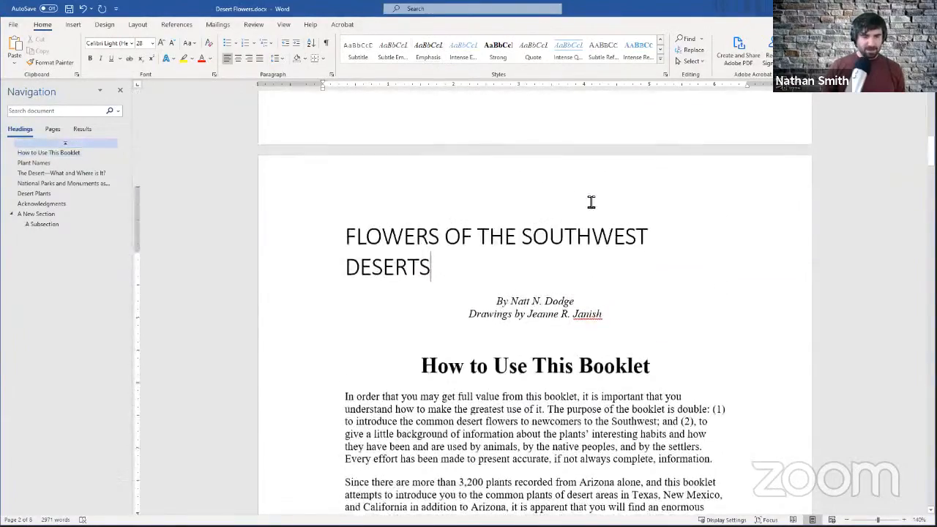
{"action": "scroll", "coordinate": [590, 213], "scroll_direction": "down", "scroll_amount": 17}
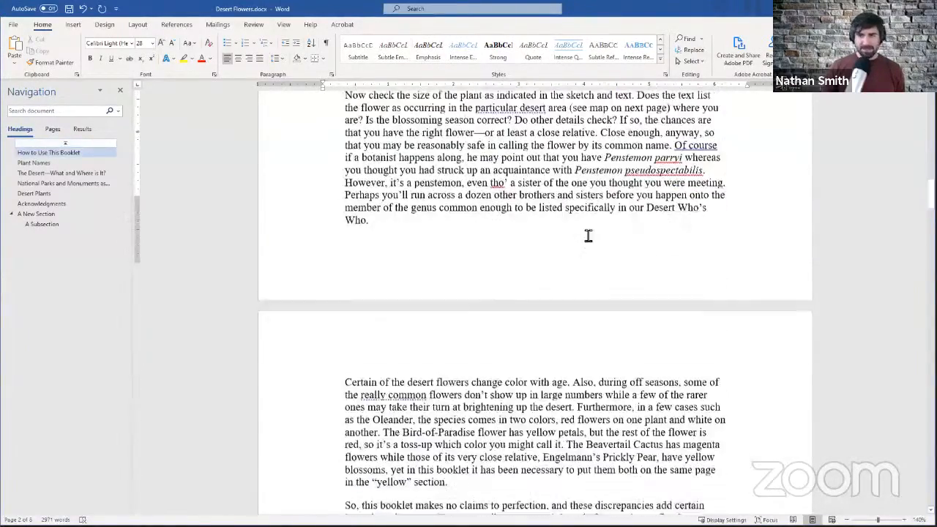
{"action": "scroll", "coordinate": [588, 235], "scroll_direction": "down", "scroll_amount": 2}
{"action": "scroll", "coordinate": [588, 235], "scroll_direction": "up", "scroll_amount": 15}
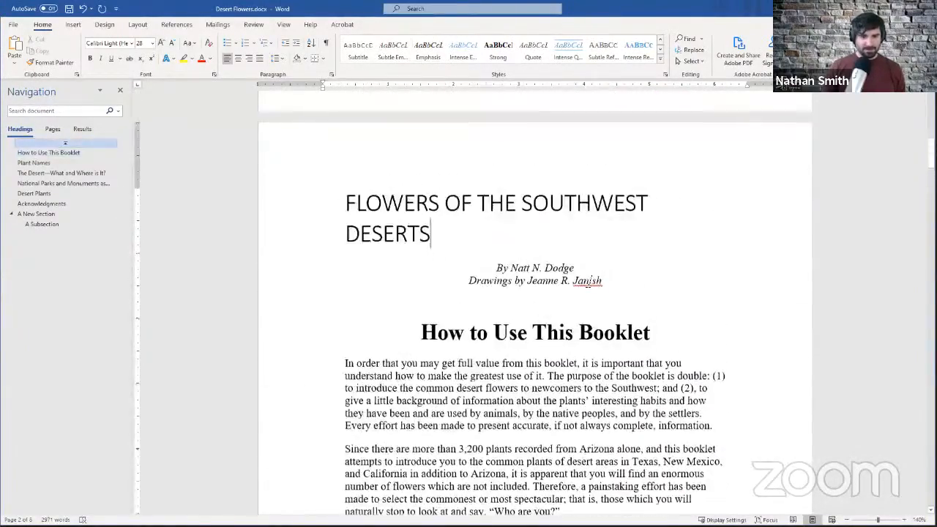
{"action": "left_click", "coordinate": [578, 334]}
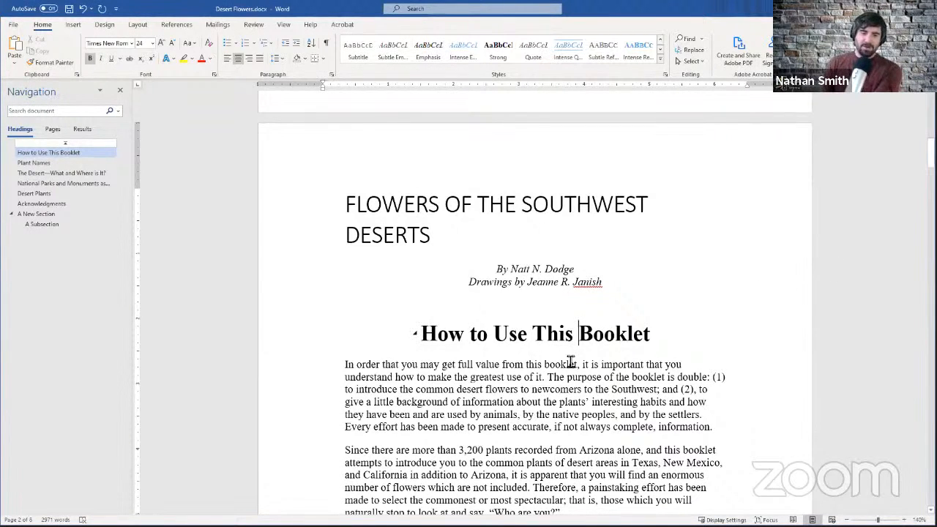
{"action": "left_click", "coordinate": [573, 401]}
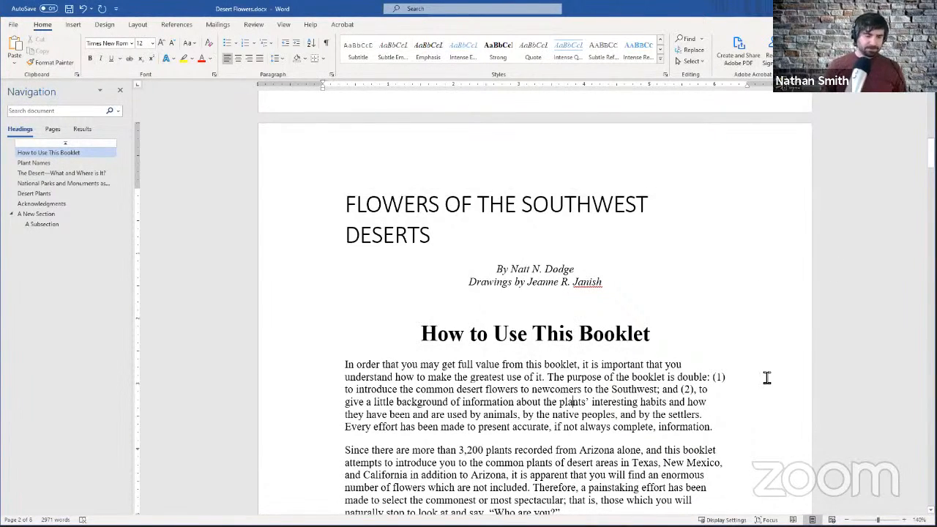
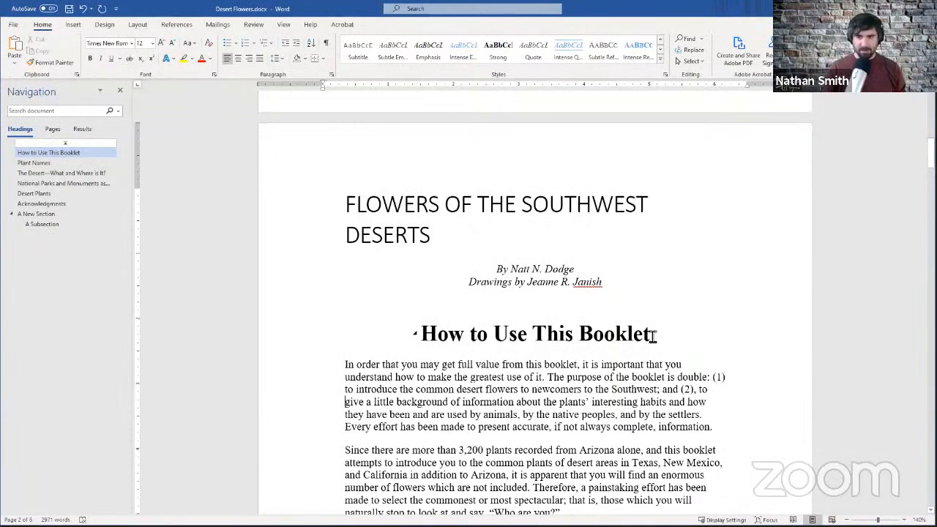
Change the font of the "How to Use This Booklet" heading to Berlin Sans FB Demi
{"action": "left_click_drag", "start_coordinate": [654, 334], "coordinate": [430, 338]}
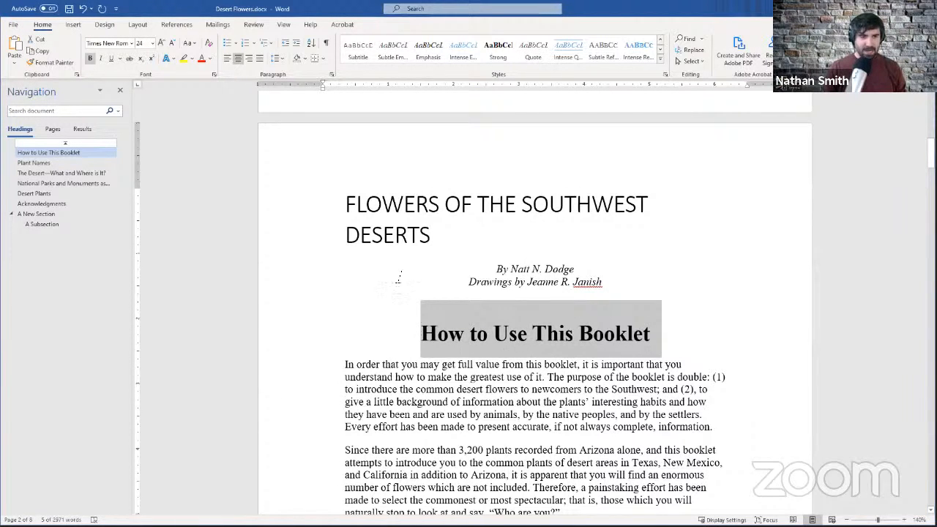
{"action": "left_click", "coordinate": [131, 44]}
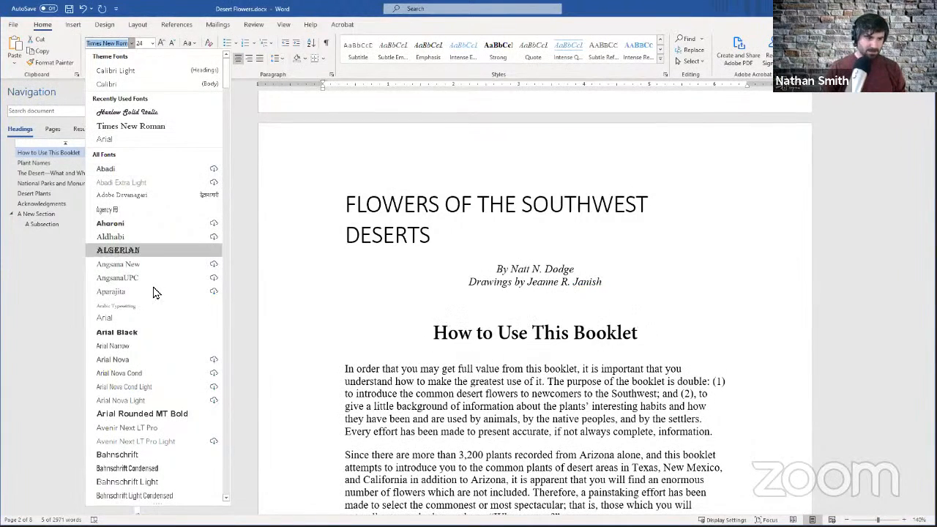
{"action": "scroll", "coordinate": [167, 305], "scroll_direction": "down", "scroll_amount": 4}
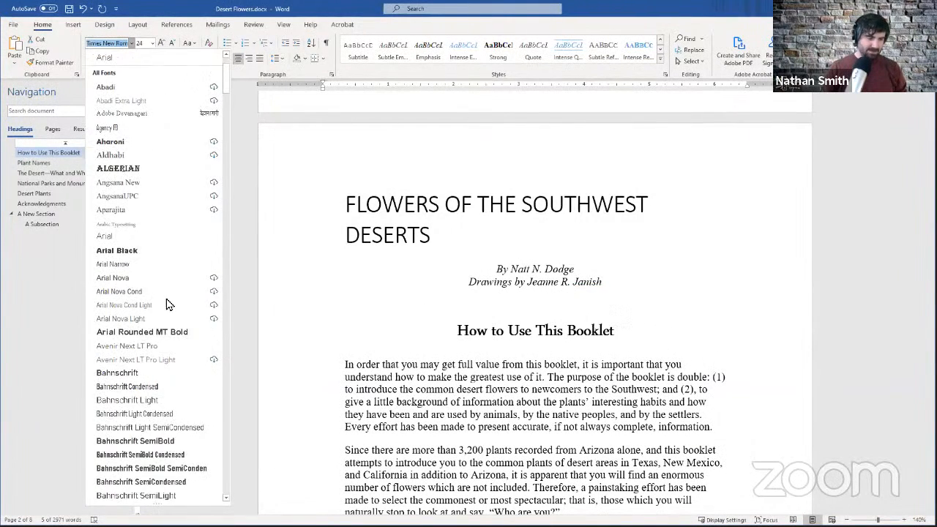
{"action": "scroll", "coordinate": [167, 305], "scroll_direction": "down", "scroll_amount": 5}
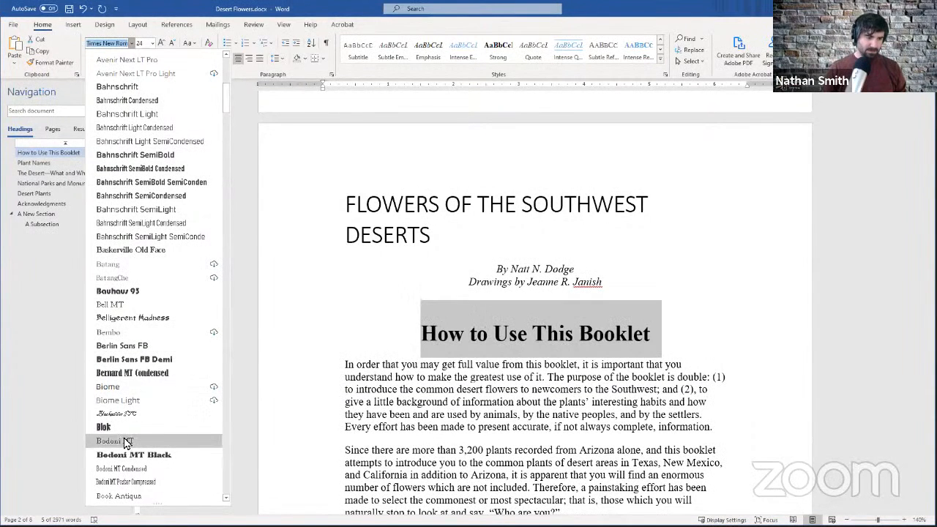
{"action": "left_click", "coordinate": [162, 361]}
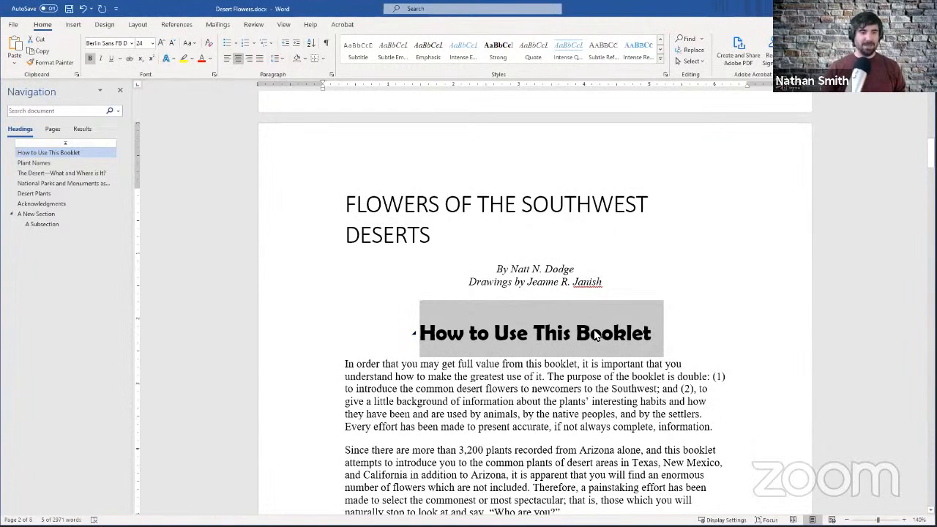
Update the Heading 1 style to match the reformatted "How to Use This Booklet" heading
{"action": "scroll", "coordinate": [533, 366], "scroll_direction": "down", "scroll_amount": 15}
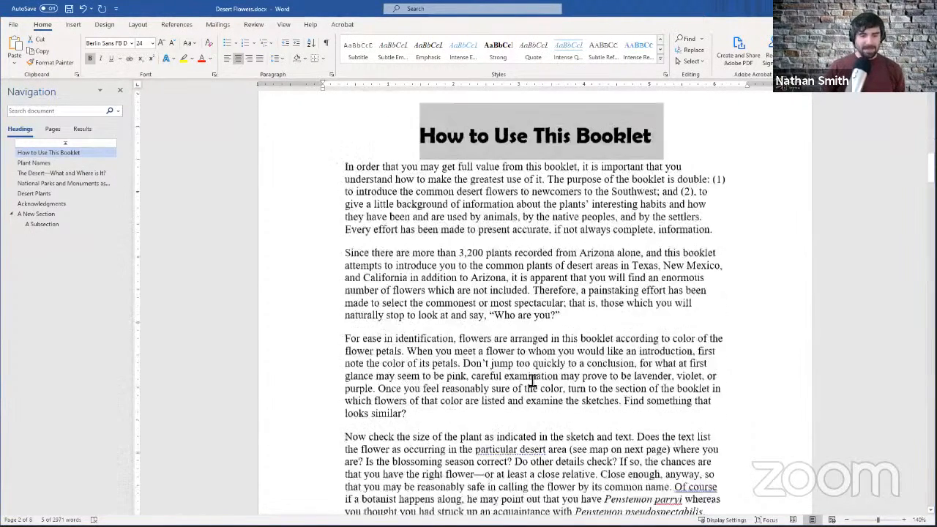
{"action": "scroll", "coordinate": [533, 381], "scroll_direction": "down", "scroll_amount": 4}
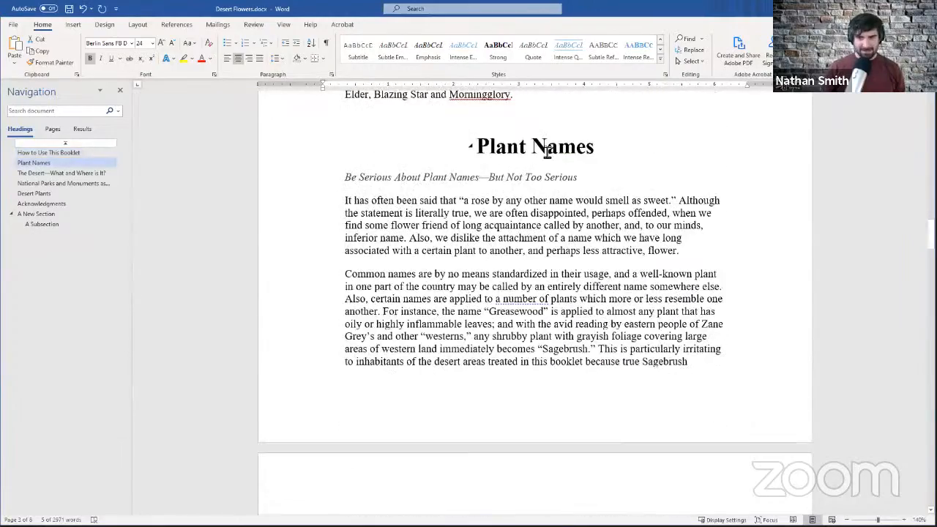
{"action": "scroll", "coordinate": [539, 151], "scroll_direction": "up", "scroll_amount": 6}
{"action": "scroll", "coordinate": [553, 164], "scroll_direction": "up", "scroll_amount": 15}
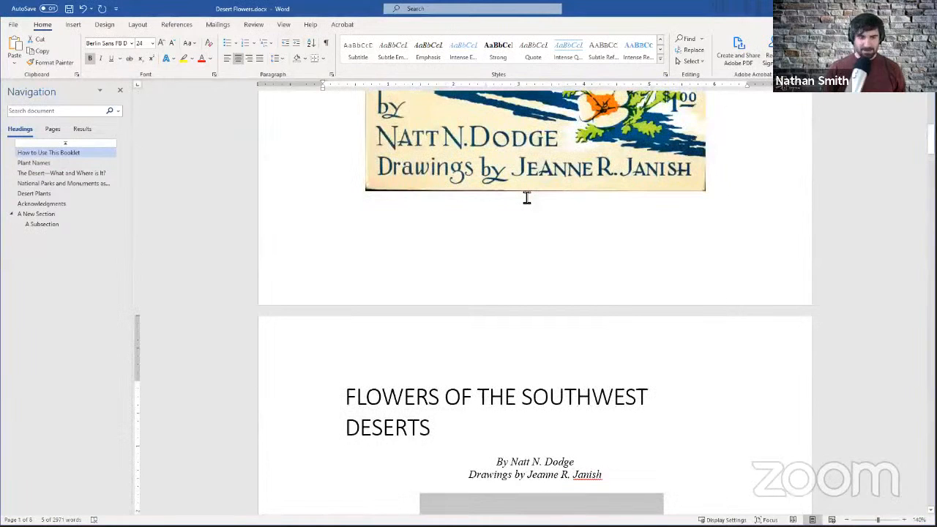
{"action": "scroll", "coordinate": [542, 219], "scroll_direction": "down", "scroll_amount": 4}
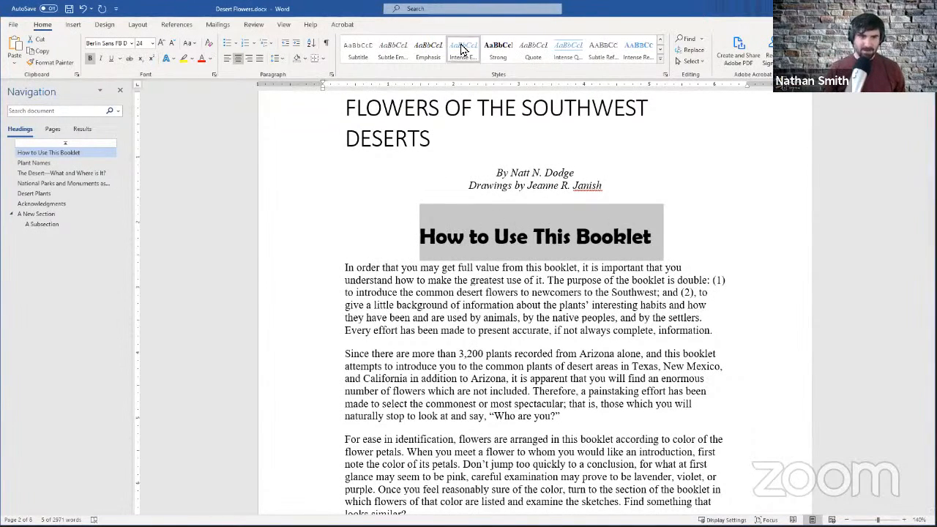
{"action": "left_click", "coordinate": [661, 45]}
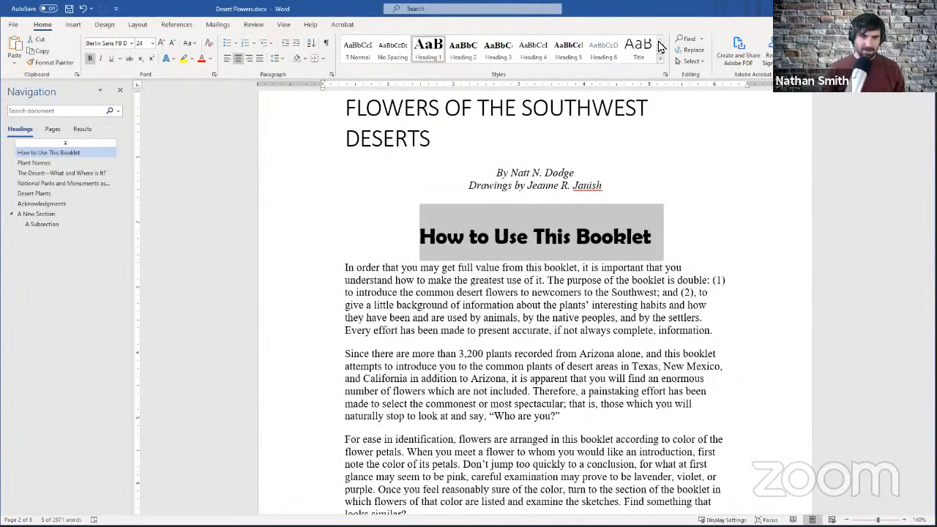
{"action": "right_click", "coordinate": [425, 51]}
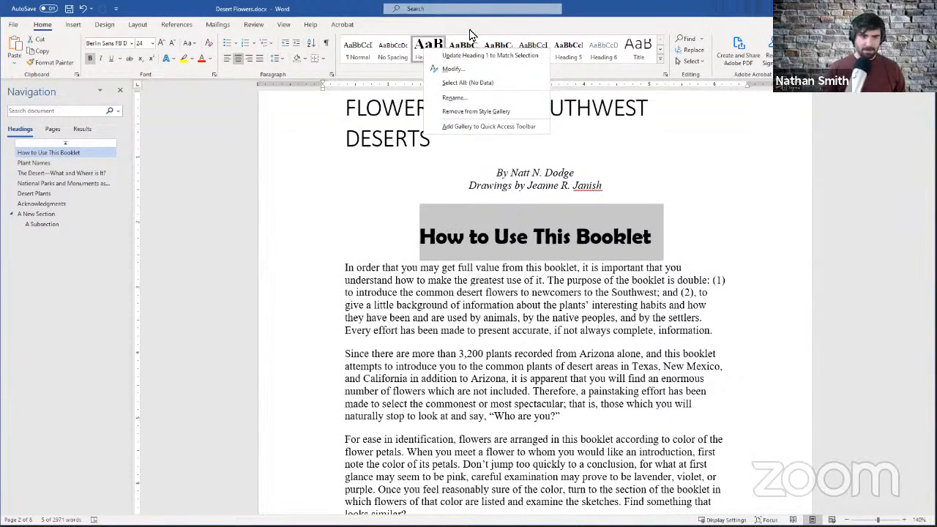
{"action": "right_click", "coordinate": [442, 49]}
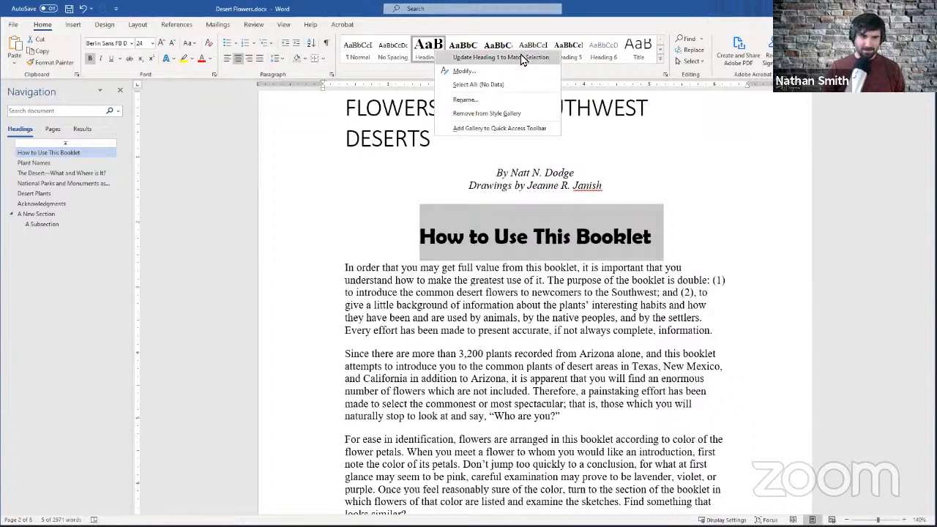
{"action": "left_click", "coordinate": [450, 59]}
Check how the updated Heading 1 style looks on the other section headings, such as "Plant Names" and "The Desert—What and Where is It?"
{"action": "scroll", "coordinate": [469, 252], "scroll_direction": "down", "scroll_amount": 10}
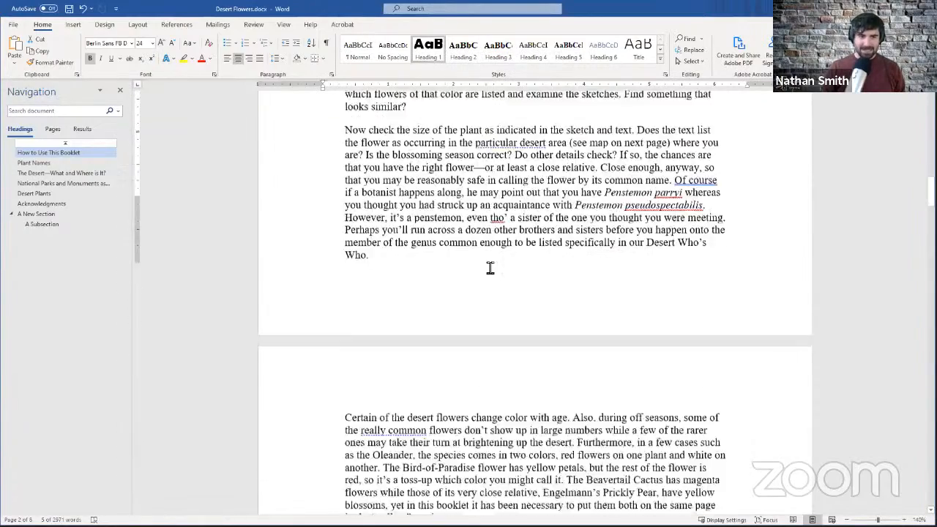
{"action": "scroll", "coordinate": [489, 267], "scroll_direction": "down", "scroll_amount": 15}
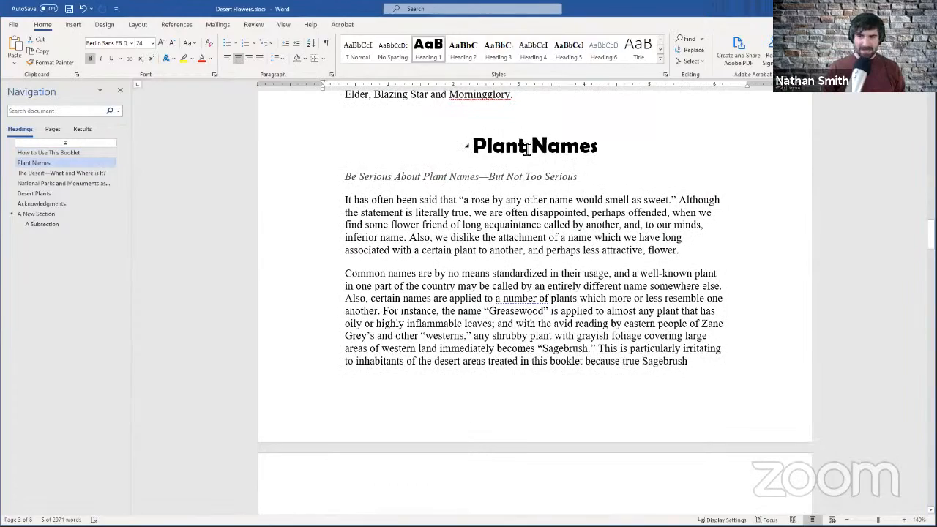
{"action": "left_click", "coordinate": [524, 149]}
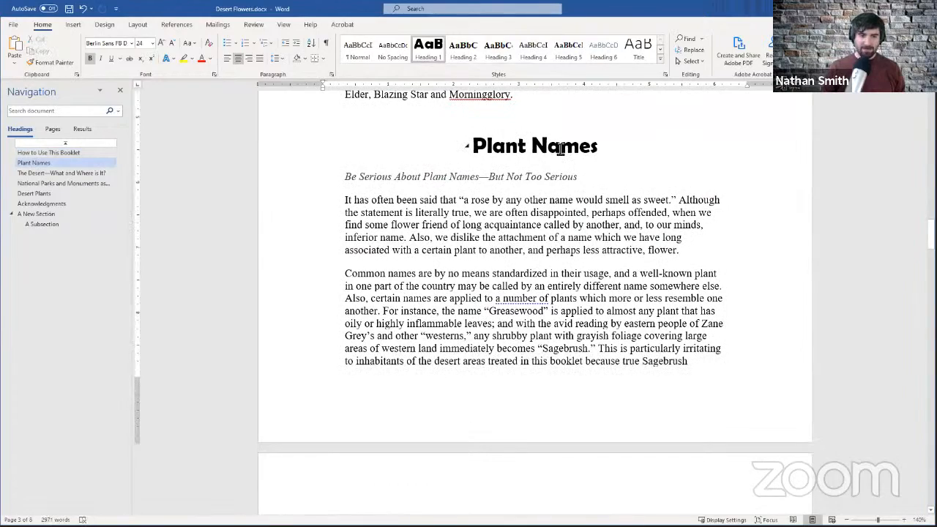
{"action": "scroll", "coordinate": [560, 149], "scroll_direction": "down", "scroll_amount": 20}
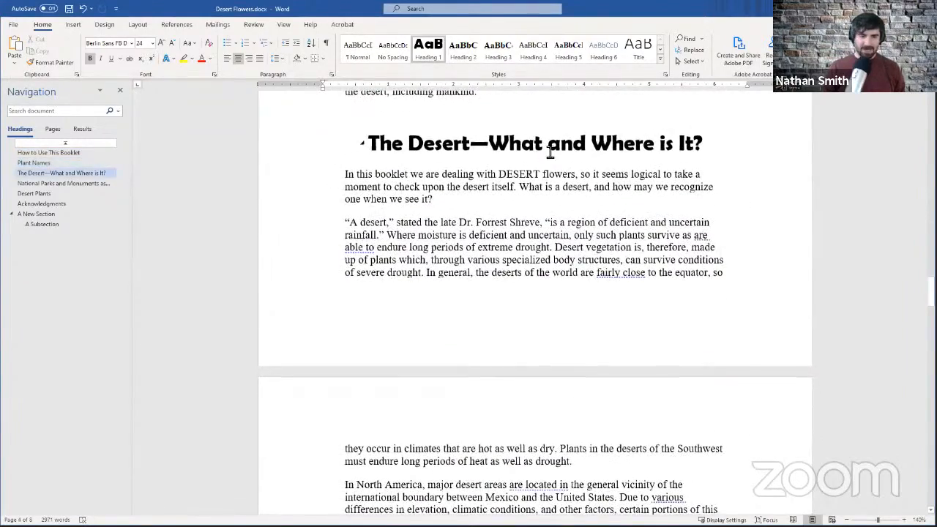
{"action": "scroll", "coordinate": [545, 169], "scroll_direction": "up", "scroll_amount": 15}
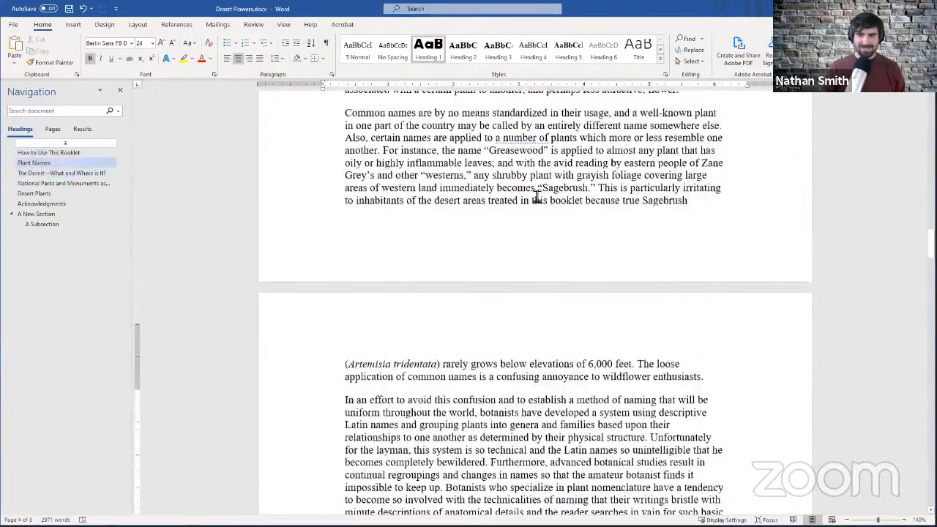
{"action": "scroll", "coordinate": [537, 196], "scroll_direction": "up", "scroll_amount": 15}
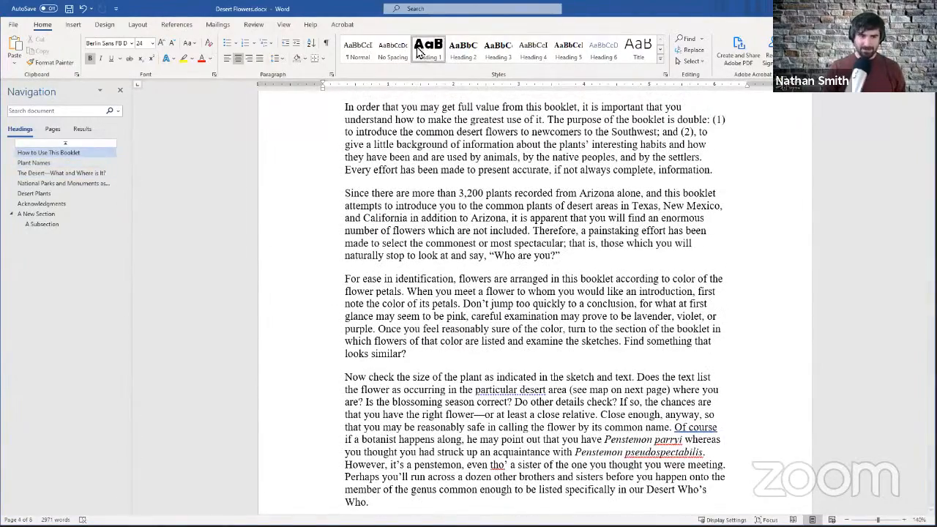
{"action": "scroll", "coordinate": [448, 155], "scroll_direction": "up", "scroll_amount": 1}
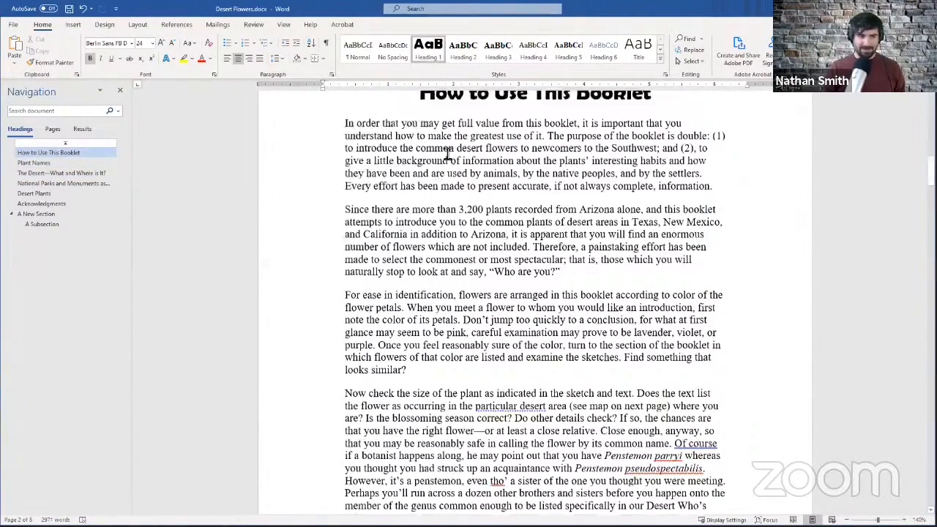
{"action": "scroll", "coordinate": [447, 155], "scroll_direction": "up", "scroll_amount": 6}
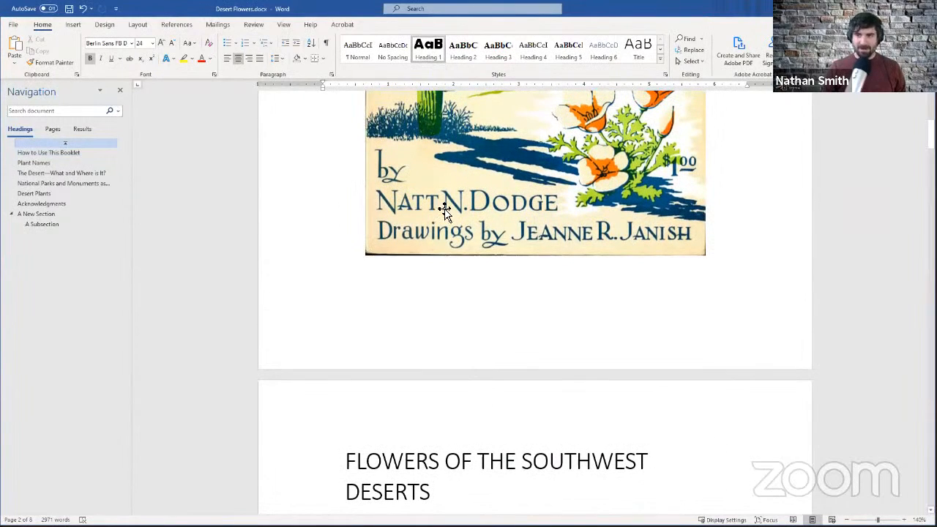
{"action": "scroll", "coordinate": [477, 297], "scroll_direction": "down", "scroll_amount": 3}
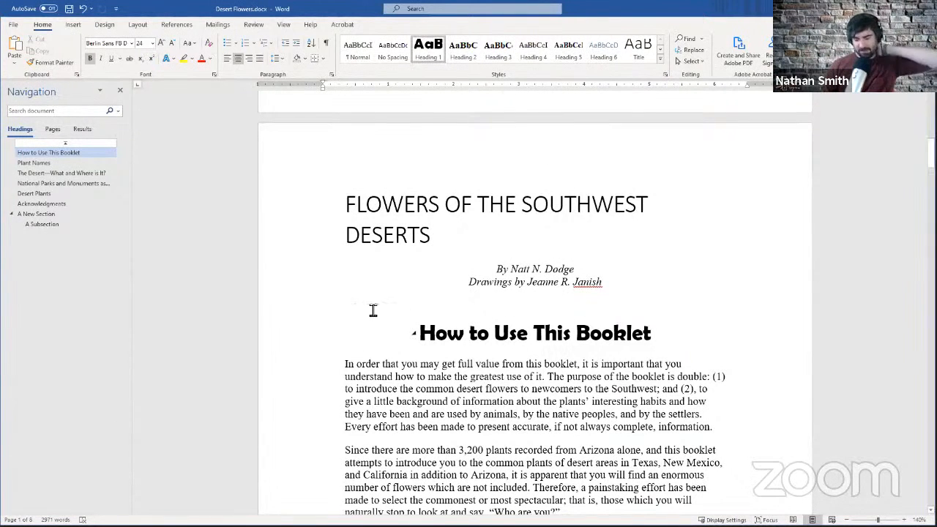
Open the Title style for modification and set its font to Berlin Sans FB Demi
{"action": "right_click", "coordinate": [420, 58]}
{"action": "left_click", "coordinate": [429, 41]}
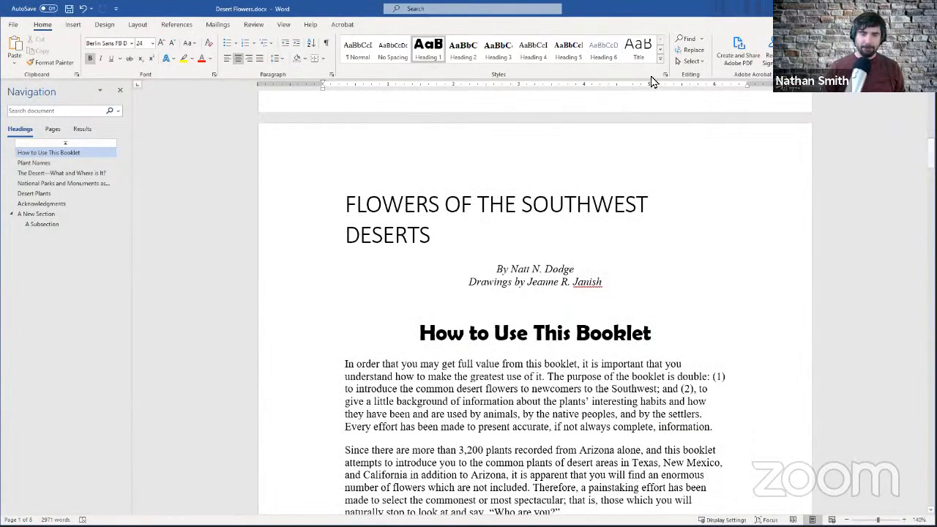
{"action": "right_click", "coordinate": [641, 44]}
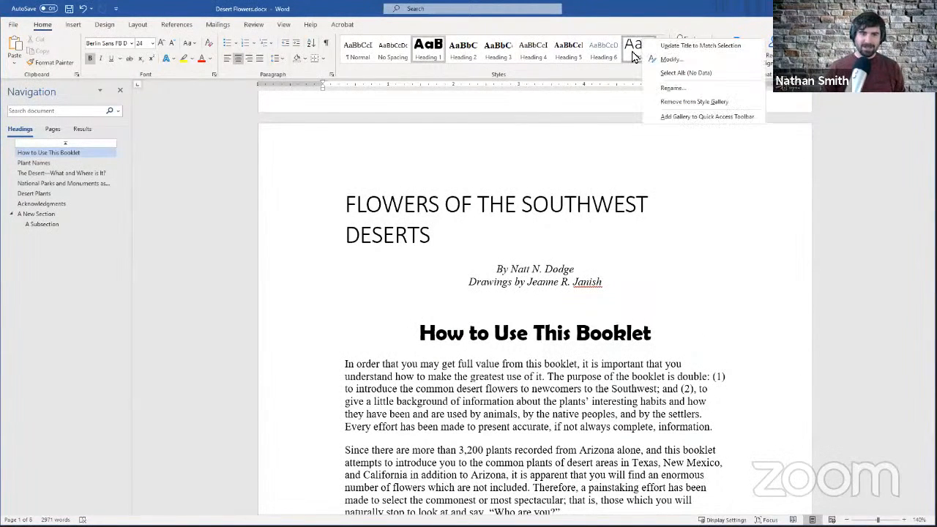
{"action": "left_click", "coordinate": [672, 62]}
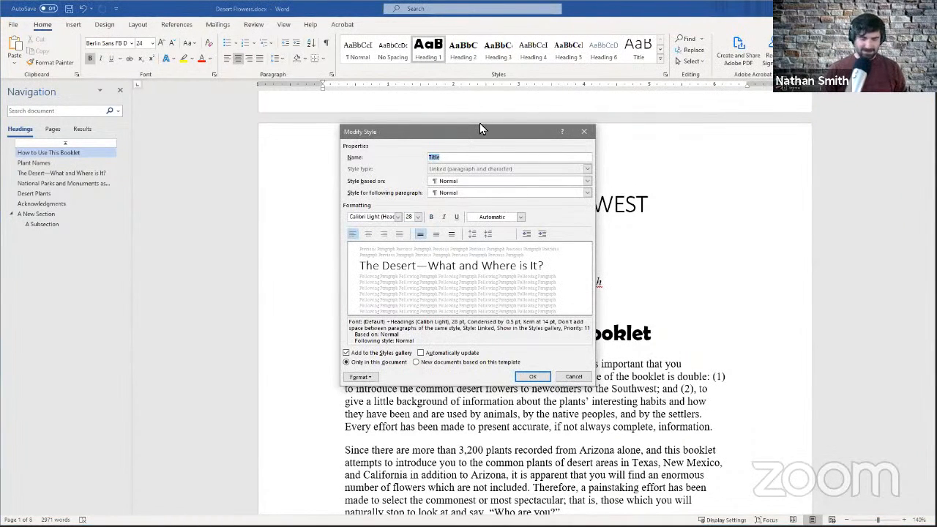
{"action": "left_click_drag", "start_coordinate": [479, 129], "coordinate": [550, 100]}
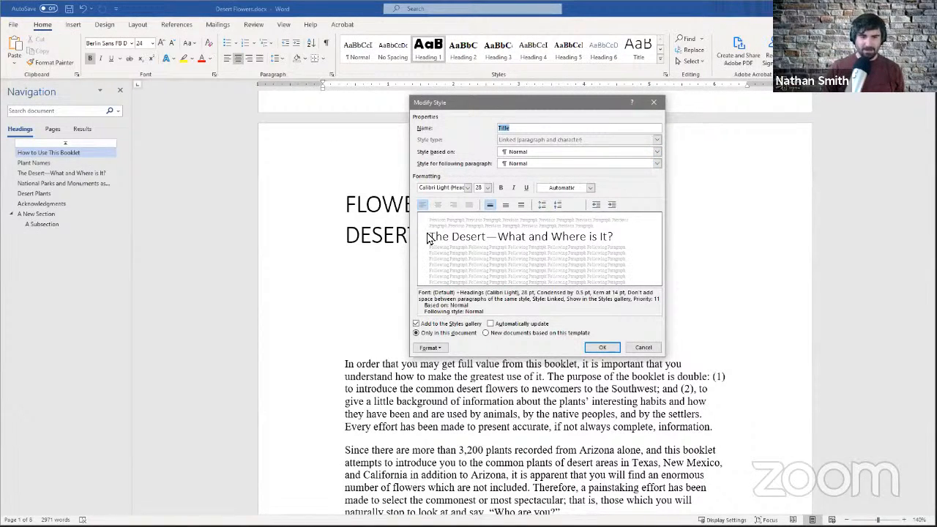
{"action": "left_click", "coordinate": [465, 188]}
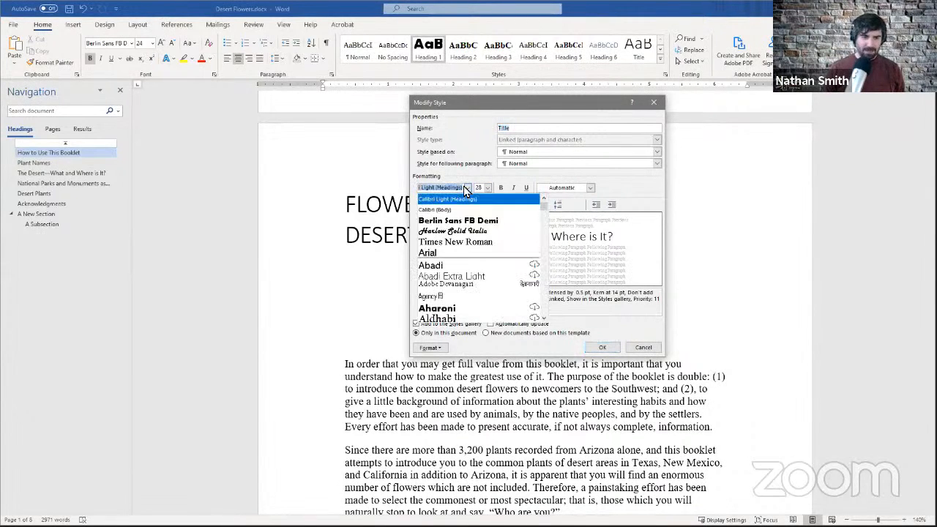
{"action": "left_click", "coordinate": [469, 229]}
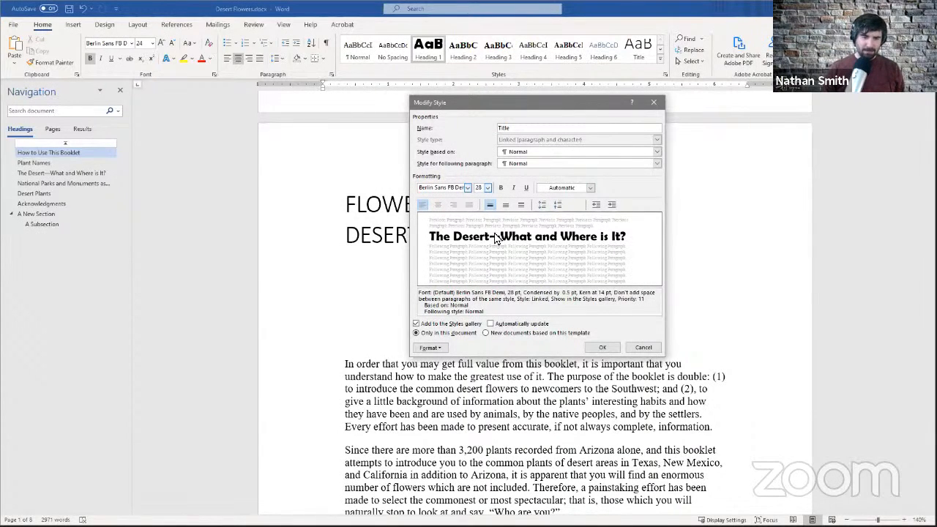
Add an underline to the Title style, view the additional format categories and apply the style changes
{"action": "left_click", "coordinate": [528, 188]}
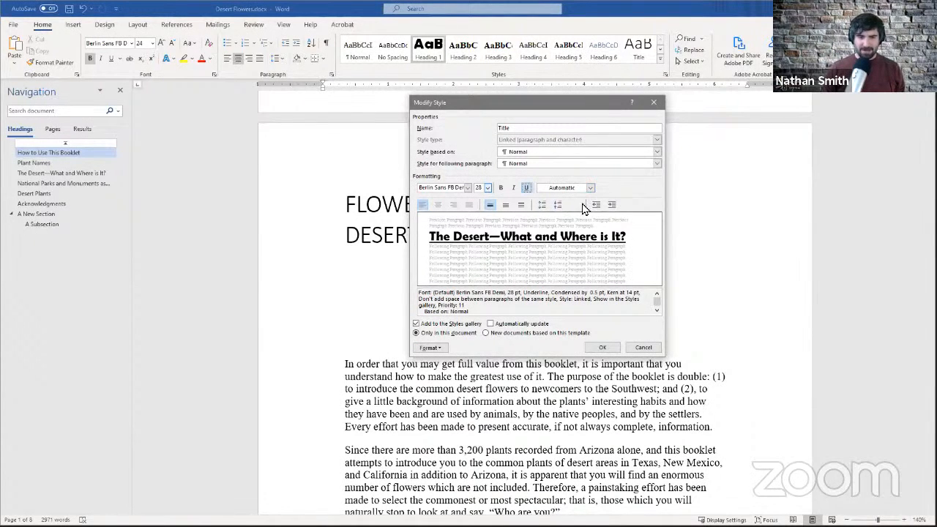
{"action": "left_click", "coordinate": [439, 349]}
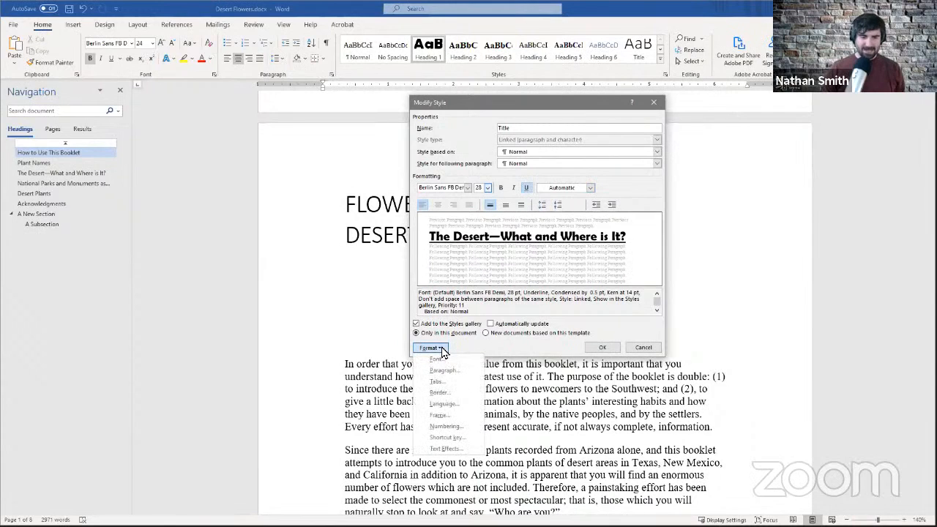
{"action": "left_click", "coordinate": [432, 350]}
{"action": "left_click", "coordinate": [429, 352]}
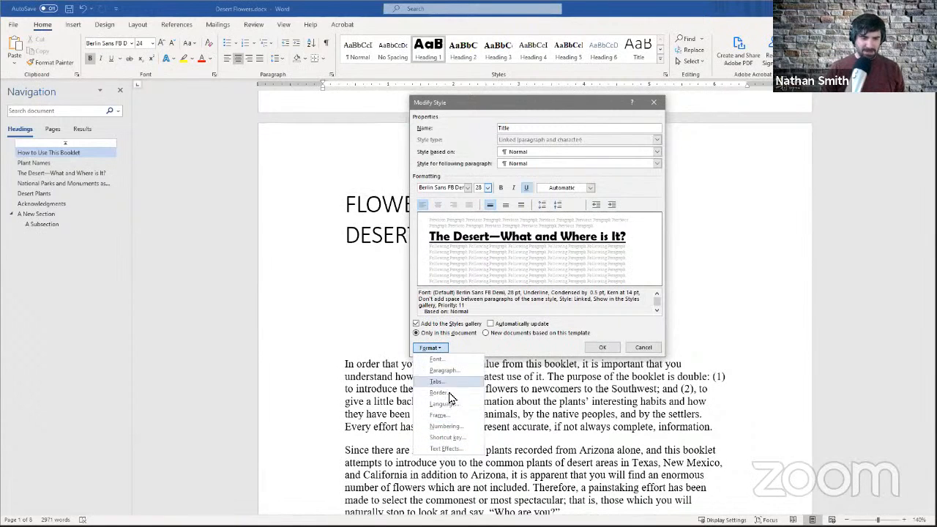
{"action": "left_click", "coordinate": [472, 351]}
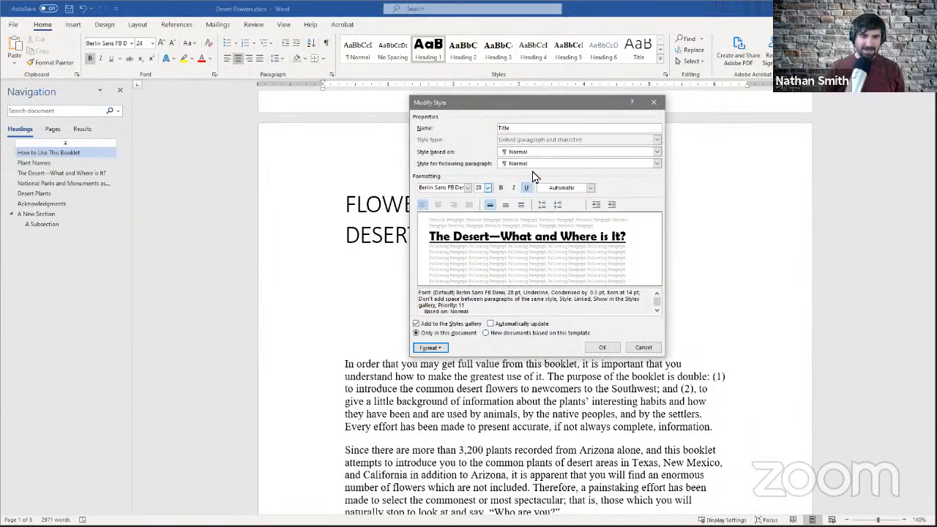
{"action": "left_click", "coordinate": [597, 349]}
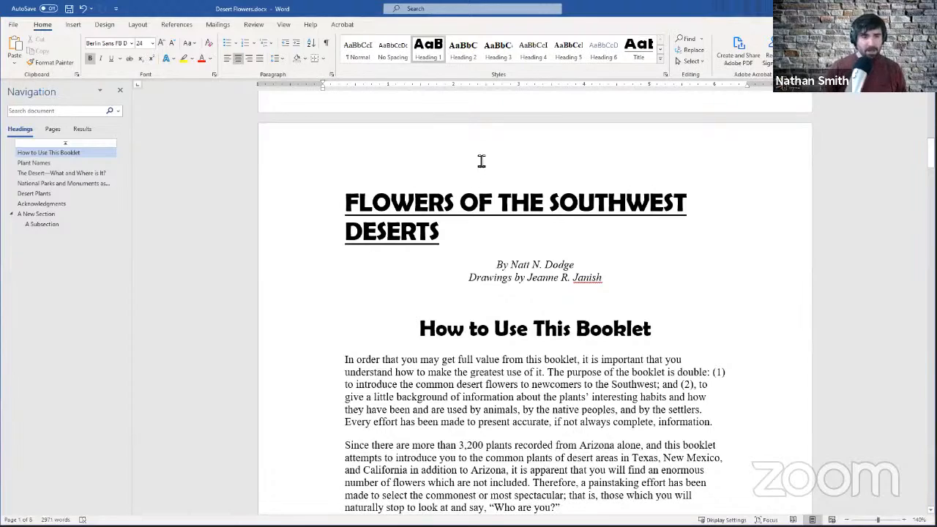
{"action": "scroll", "coordinate": [511, 143], "scroll_direction": "down", "scroll_amount": 3}
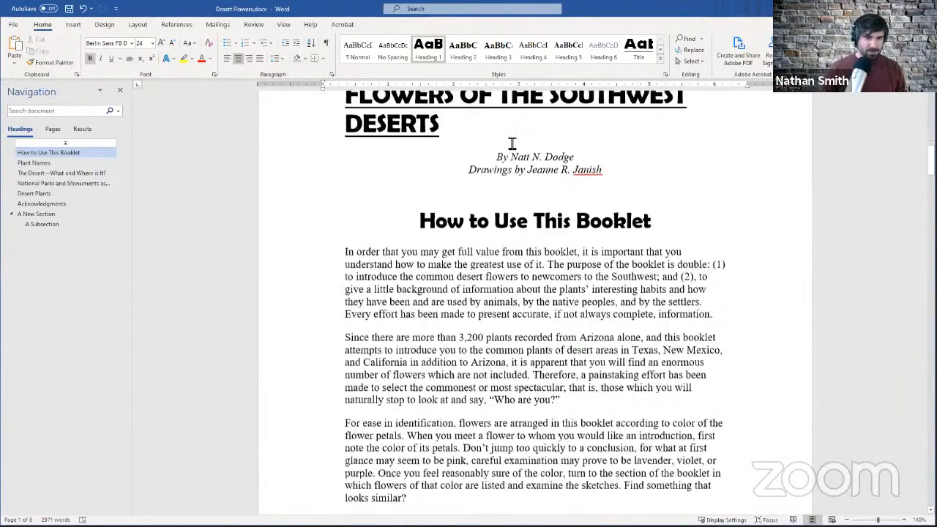
{"action": "scroll", "coordinate": [511, 143], "scroll_direction": "up", "scroll_amount": 3}
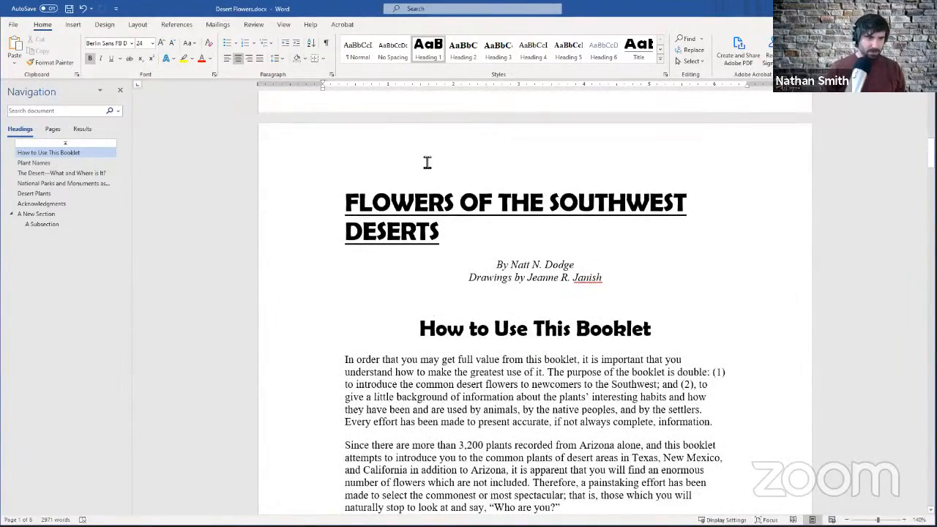
{"action": "right_click", "coordinate": [434, 53]}
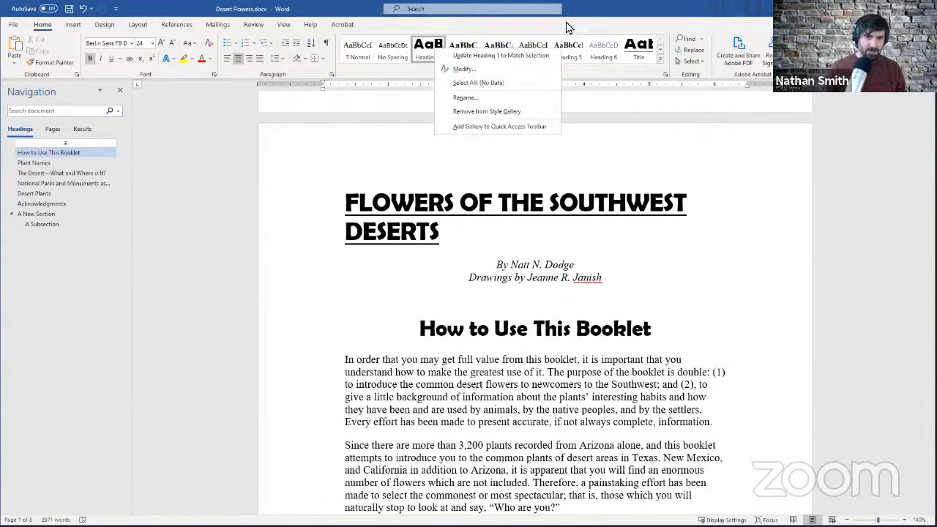
{"action": "left_click", "coordinate": [662, 60]}
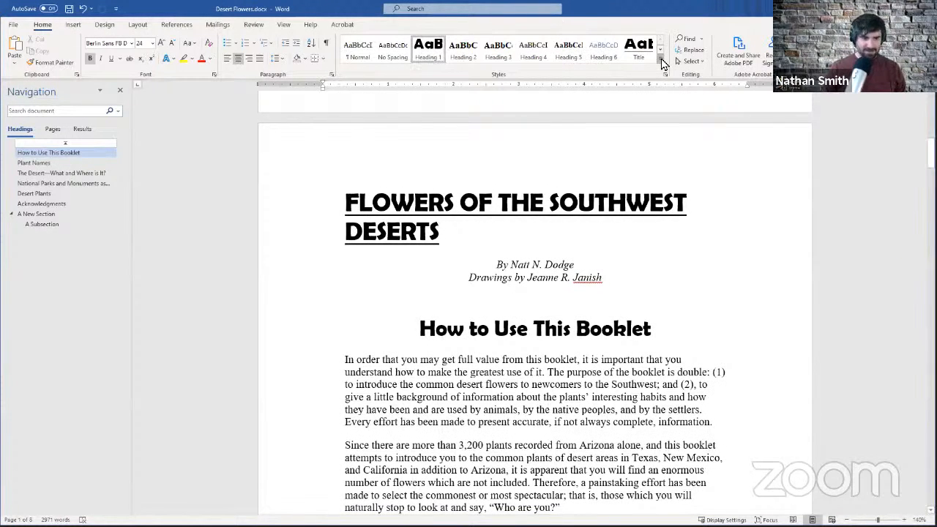
{"action": "left_click", "coordinate": [661, 62]}
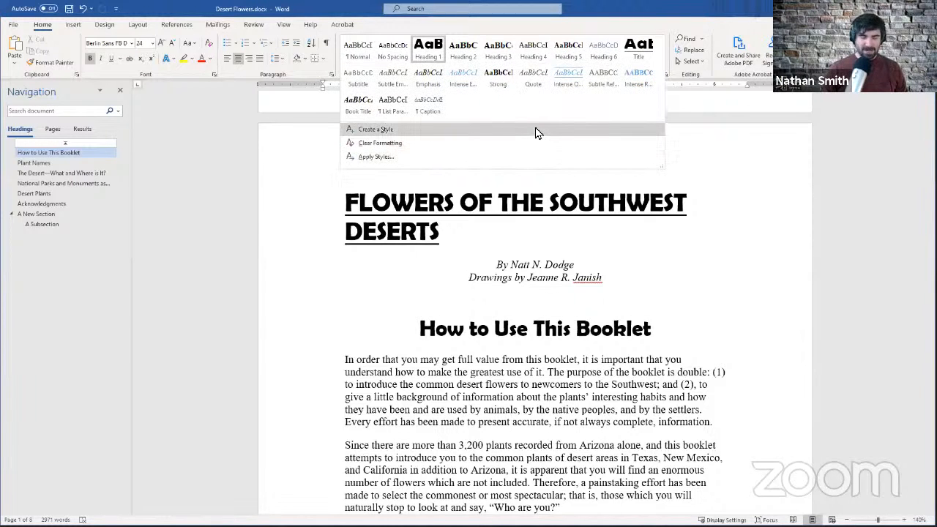
{"action": "left_click", "coordinate": [646, 33]}
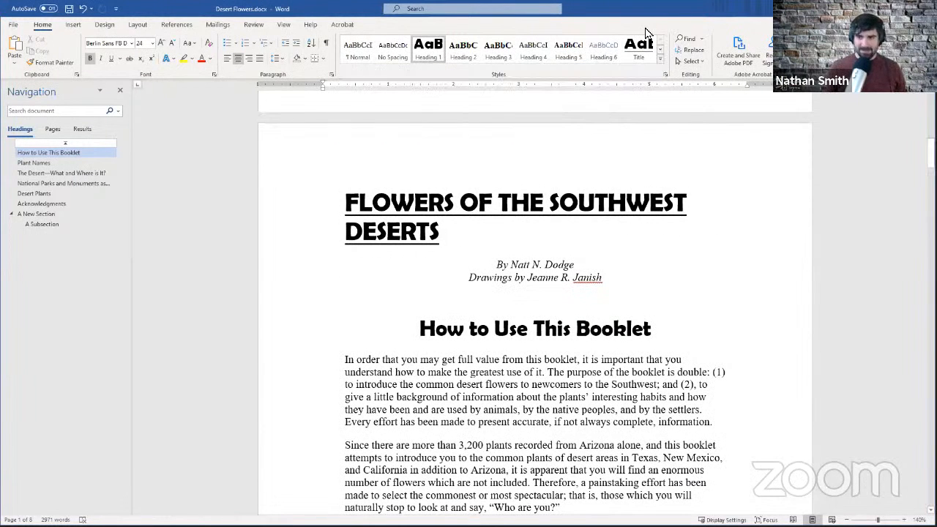
Colour the sentence "This is the text inside of the subsection." red and give it an outer shadow text effect
{"action": "scroll", "coordinate": [594, 262], "scroll_direction": "down", "scroll_amount": 15}
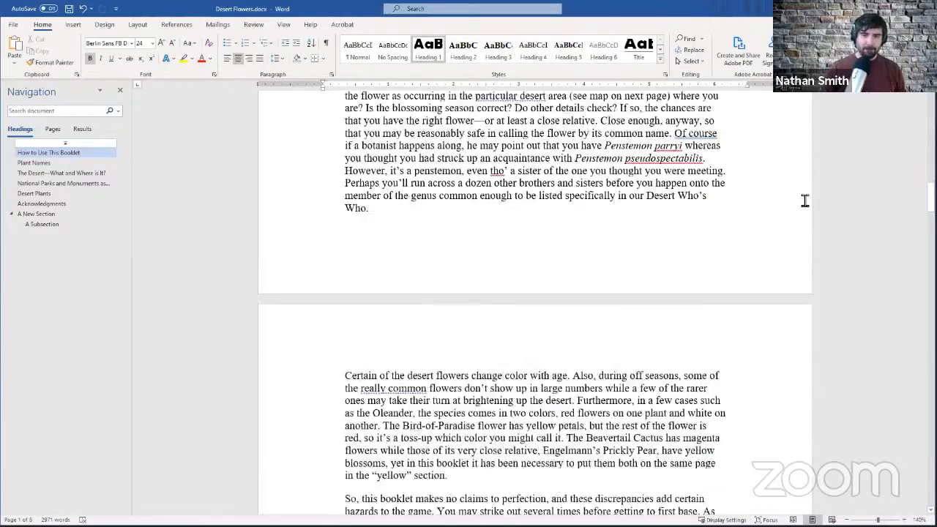
{"action": "scroll", "coordinate": [685, 426], "scroll_direction": "down", "scroll_amount": 20}
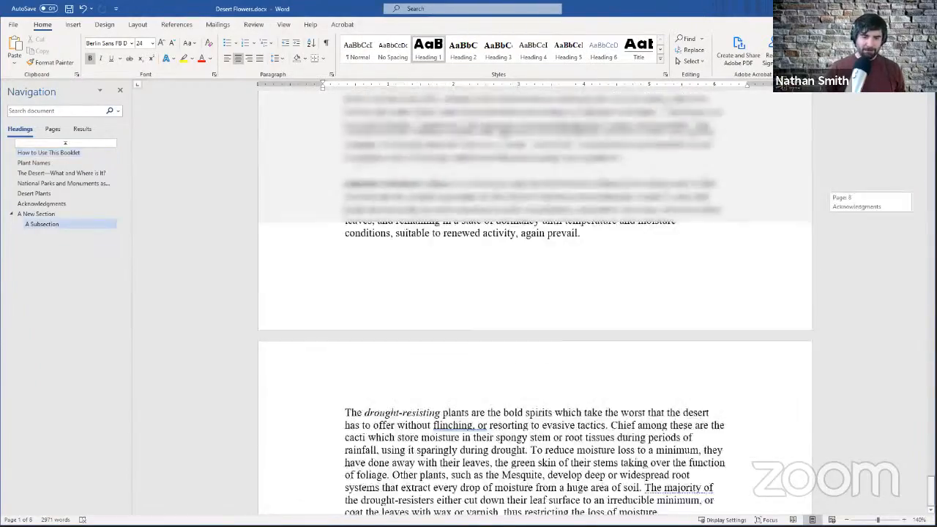
{"action": "left_click_drag", "start_coordinate": [550, 393], "coordinate": [540, 404]}
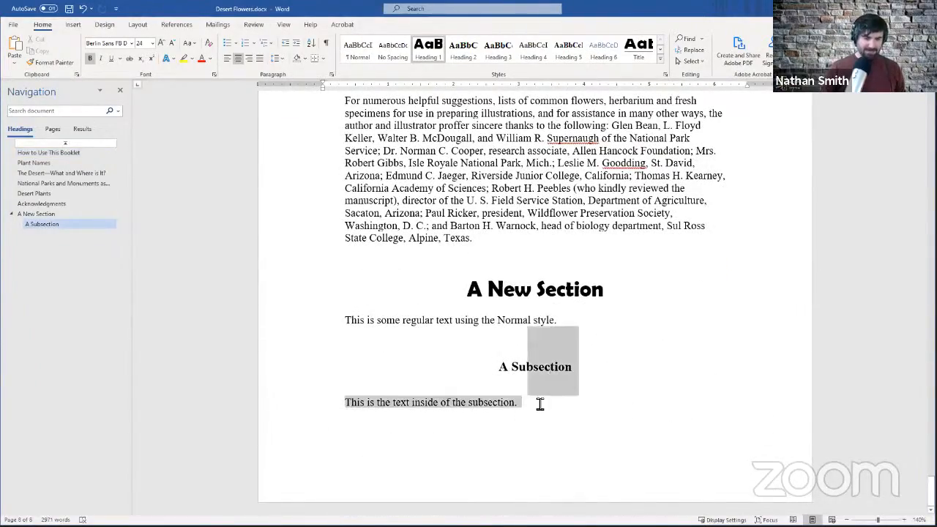
{"action": "triple_click", "coordinate": [356, 402]}
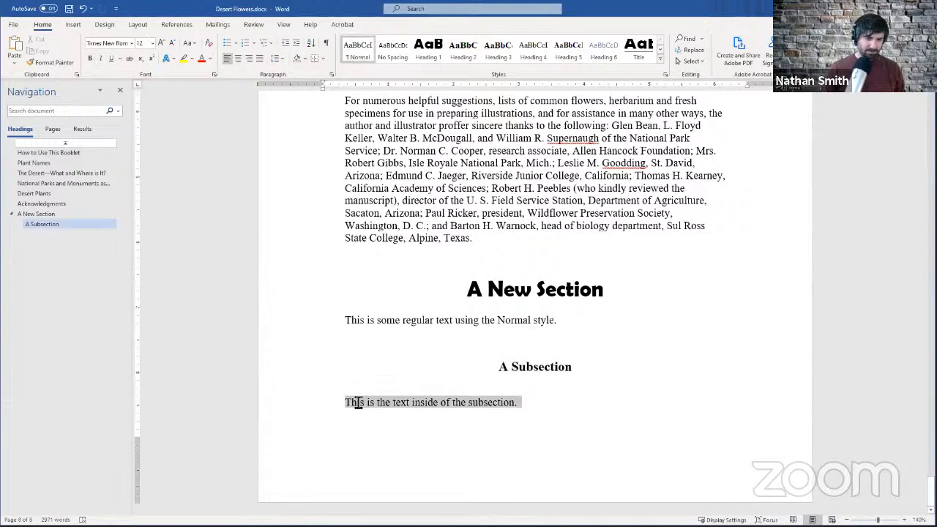
{"action": "left_click", "coordinate": [202, 59]}
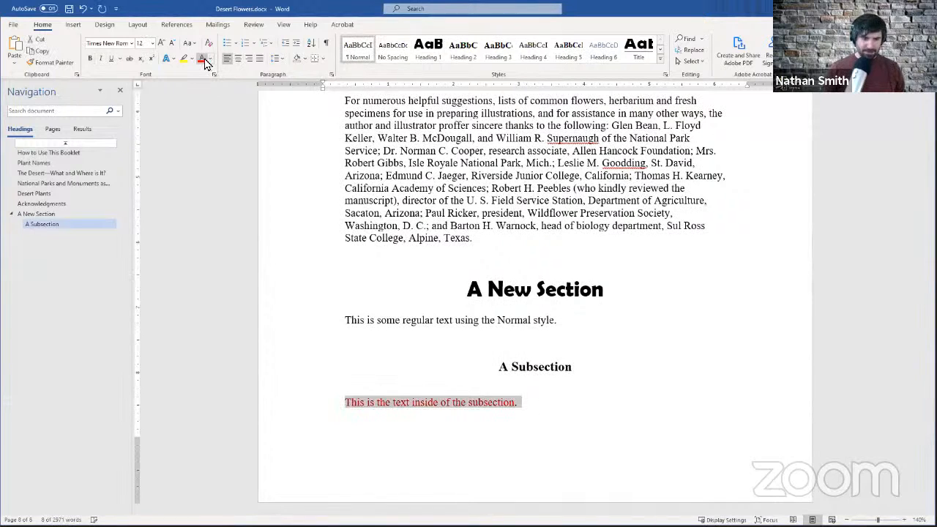
{"action": "left_click", "coordinate": [166, 60]}
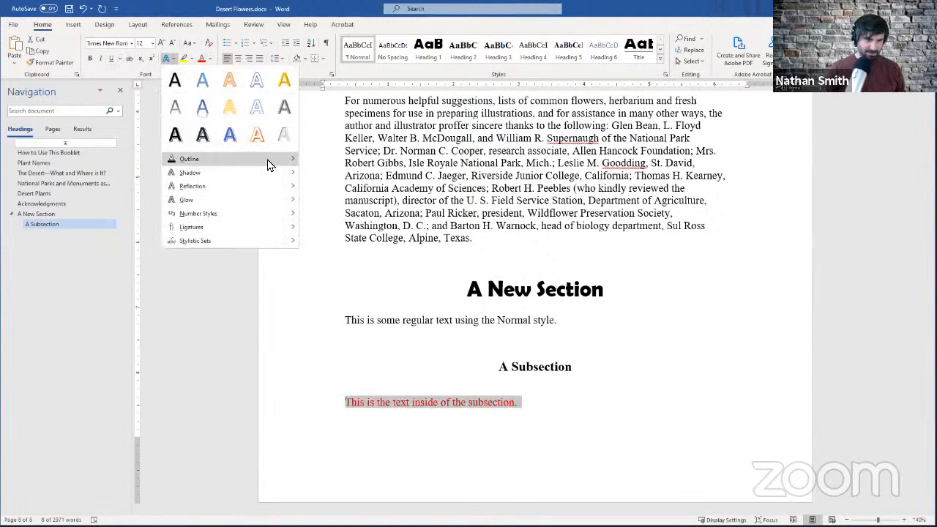
{"action": "mouse_move", "coordinate": [272, 175]}
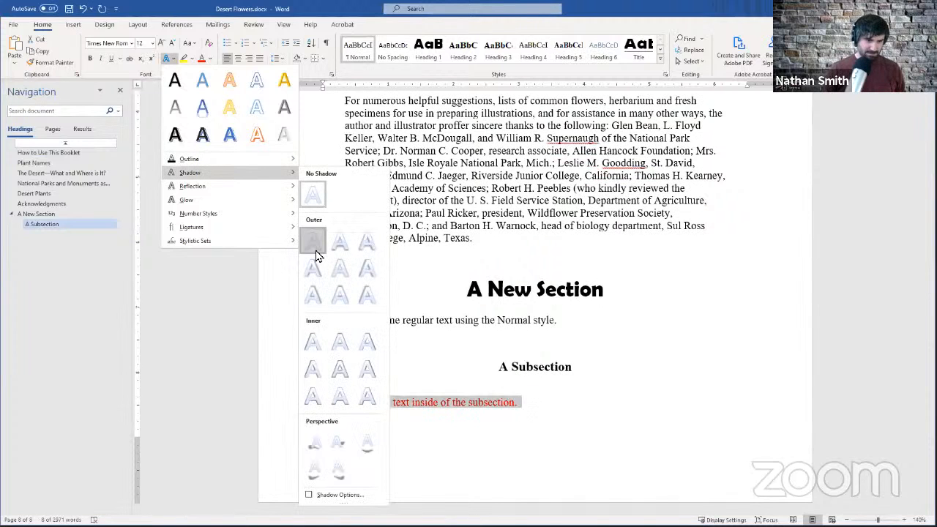
{"action": "left_click", "coordinate": [513, 411]}
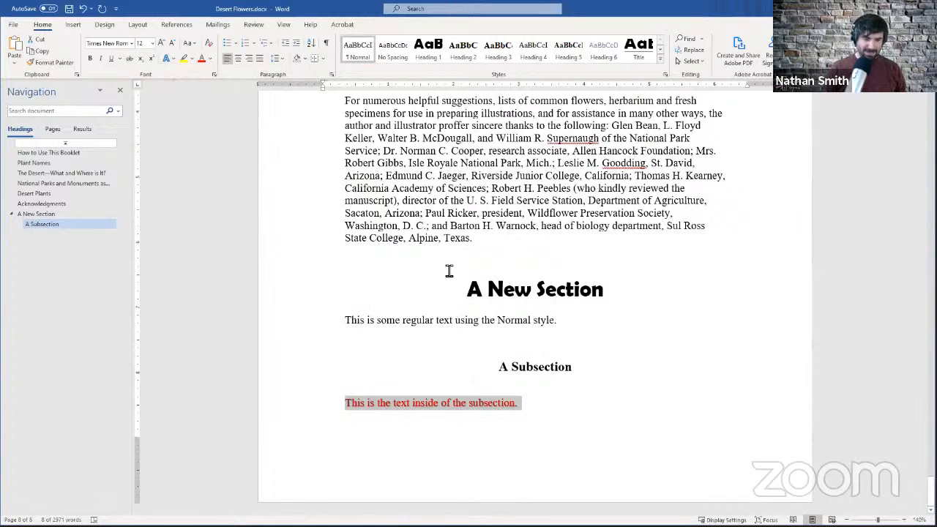
Create a new style named "Red with Shadow" from the formatting of the selected subsection sentence
{"action": "left_click", "coordinate": [660, 60]}
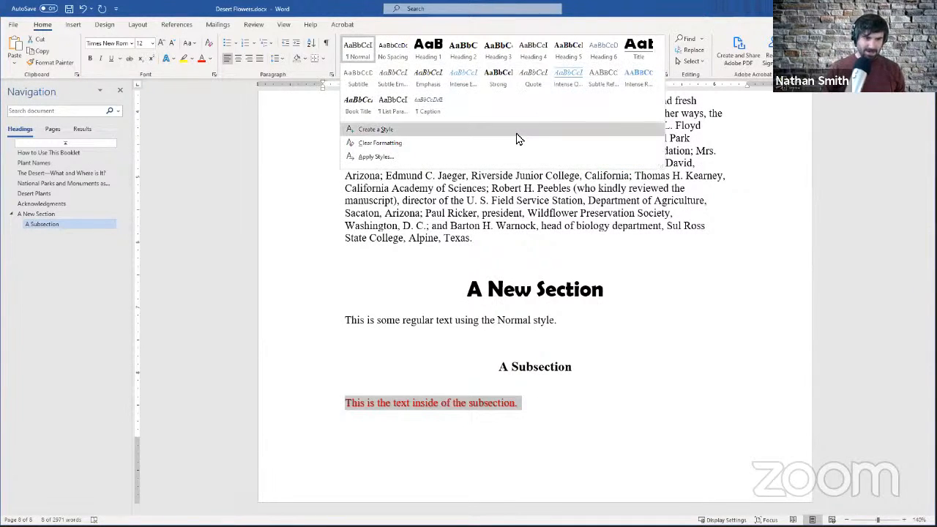
{"action": "left_click", "coordinate": [516, 138]}
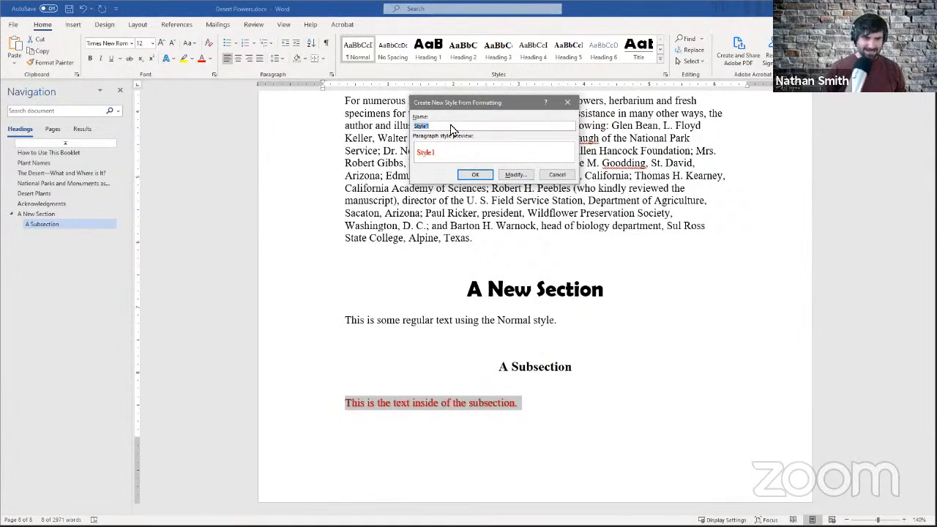
{"action": "type", "text": "Red with Shadow"}
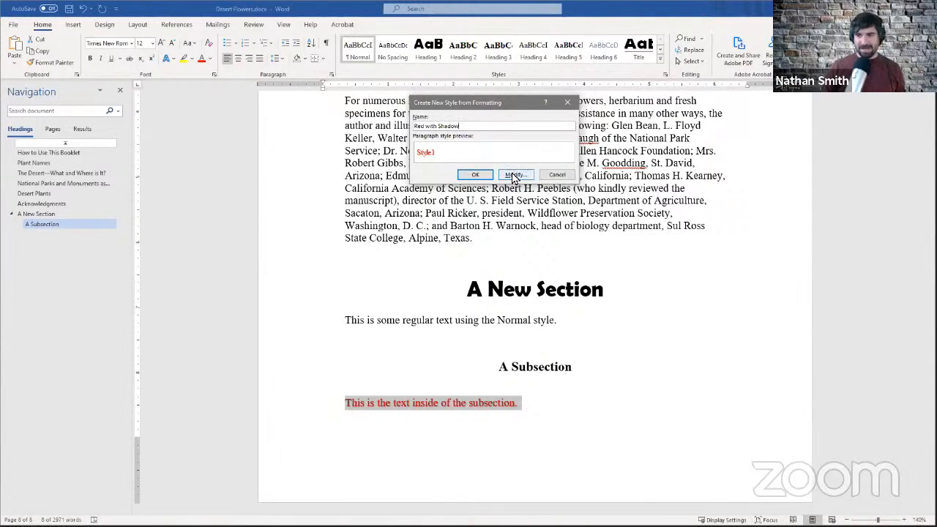
{"action": "left_click", "coordinate": [474, 178]}
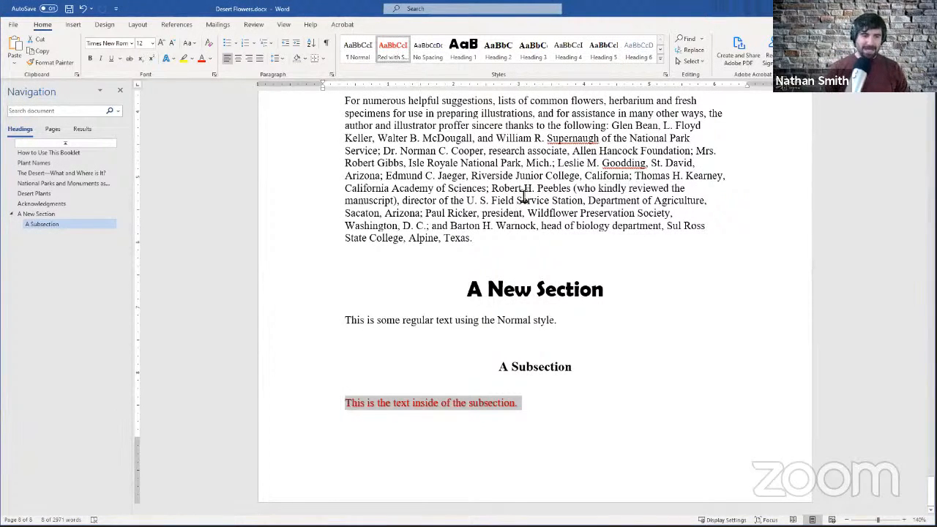
Apply the Red with Shadow style to "Alpine, Texas." at the end of the Acknowledgments paragraph
{"action": "left_click_drag", "start_coordinate": [474, 239], "coordinate": [425, 241]}
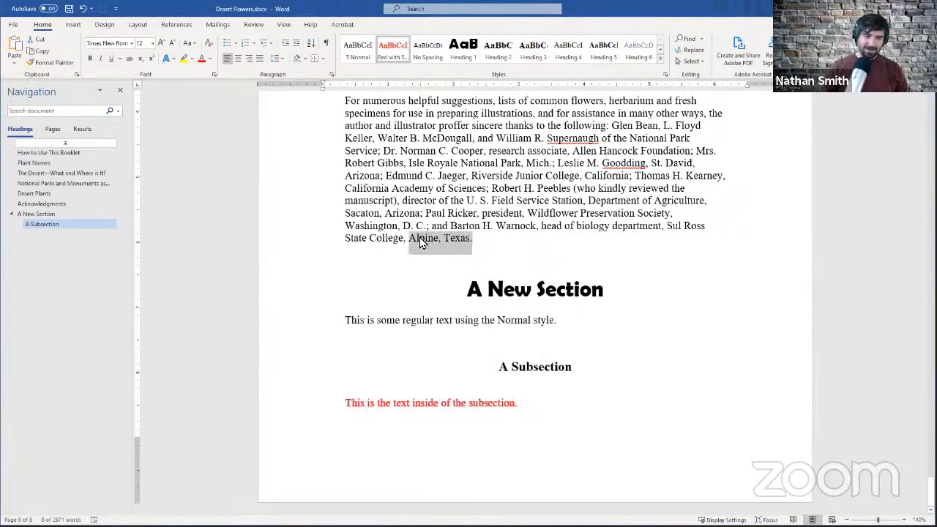
{"action": "left_click", "coordinate": [395, 53]}
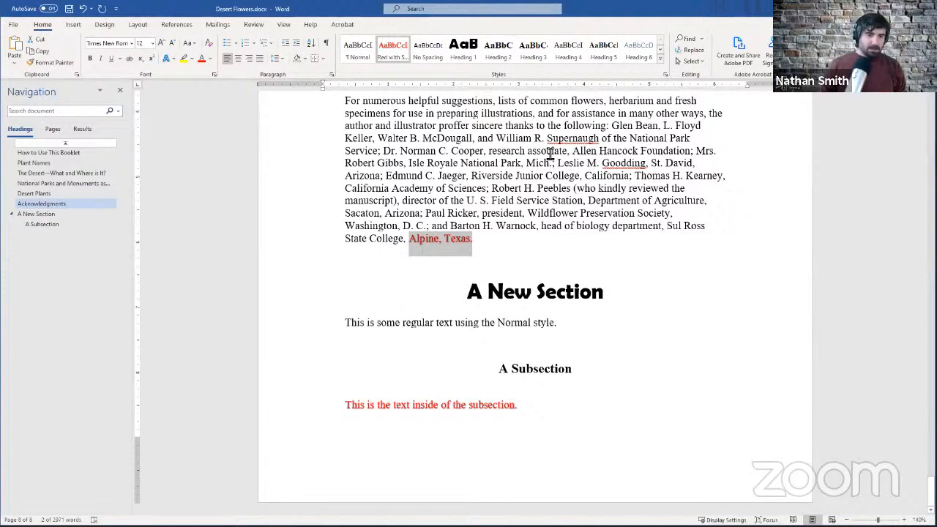
{"action": "left_click", "coordinate": [569, 196]}
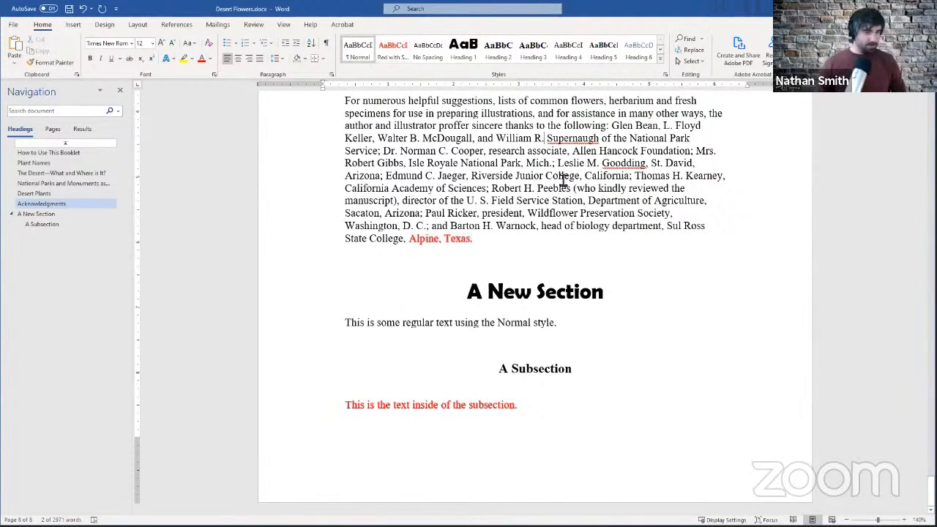
Preview the built-in document style sets on the document, then return to the individual styles
{"action": "scroll", "coordinate": [575, 189], "scroll_direction": "up", "scroll_amount": 4}
{"action": "scroll", "coordinate": [576, 184], "scroll_direction": "up", "scroll_amount": 10}
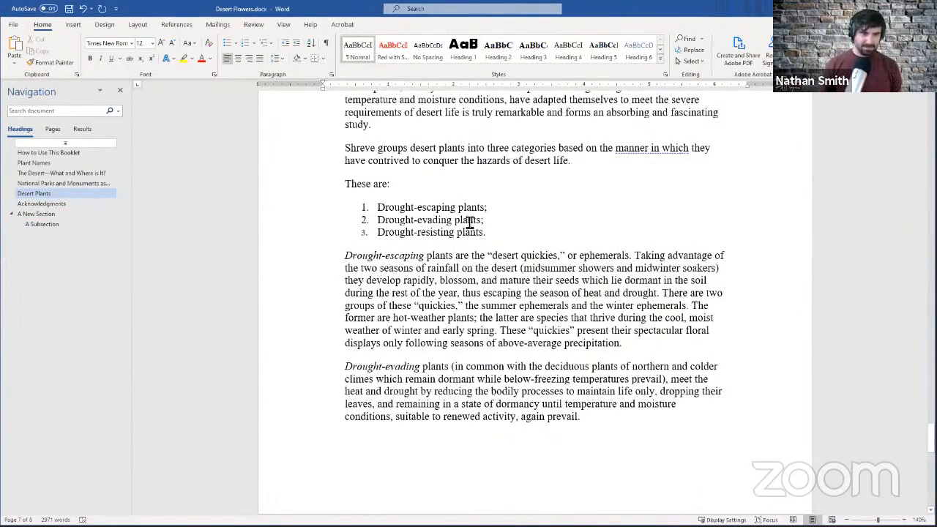
{"action": "scroll", "coordinate": [470, 222], "scroll_direction": "up", "scroll_amount": 15}
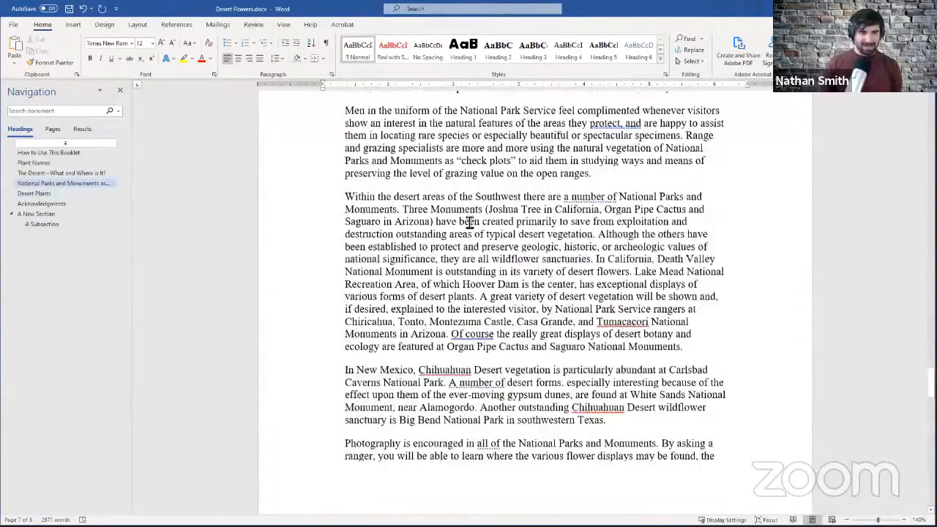
{"action": "scroll", "coordinate": [470, 223], "scroll_direction": "down", "scroll_amount": 5}
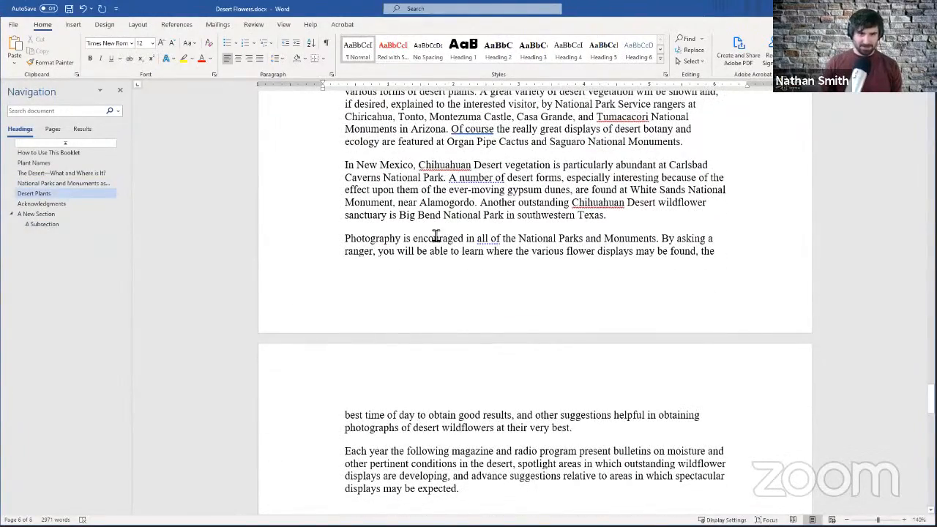
{"action": "scroll", "coordinate": [436, 236], "scroll_direction": "down", "scroll_amount": 6}
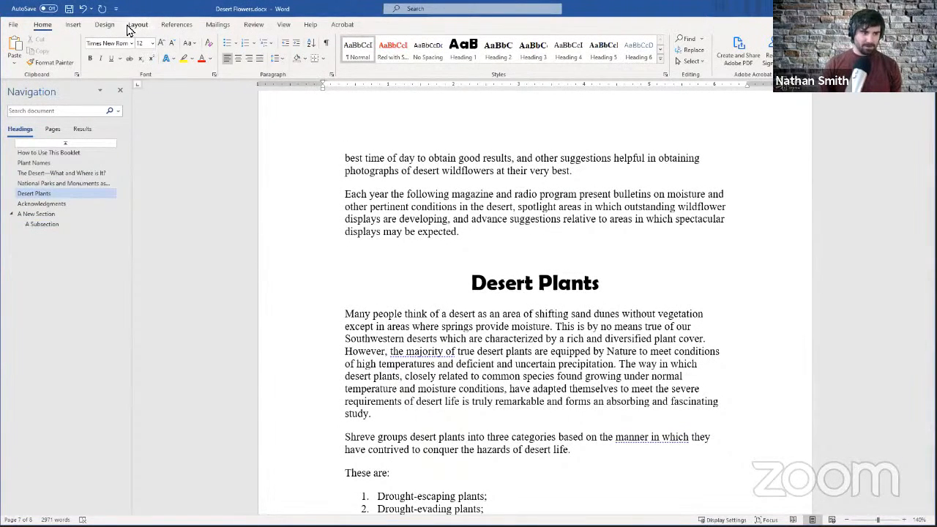
{"action": "left_click", "coordinate": [105, 26]}
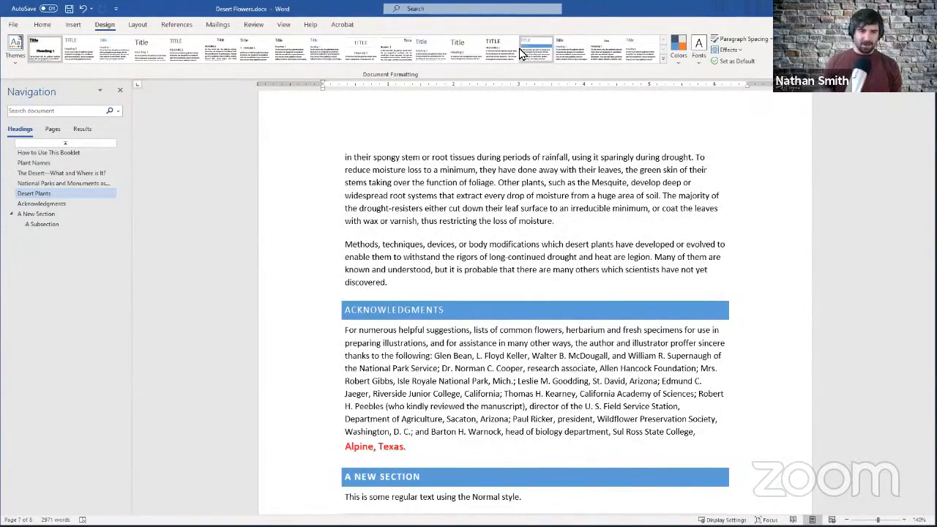
{"action": "left_click", "coordinate": [43, 25]}
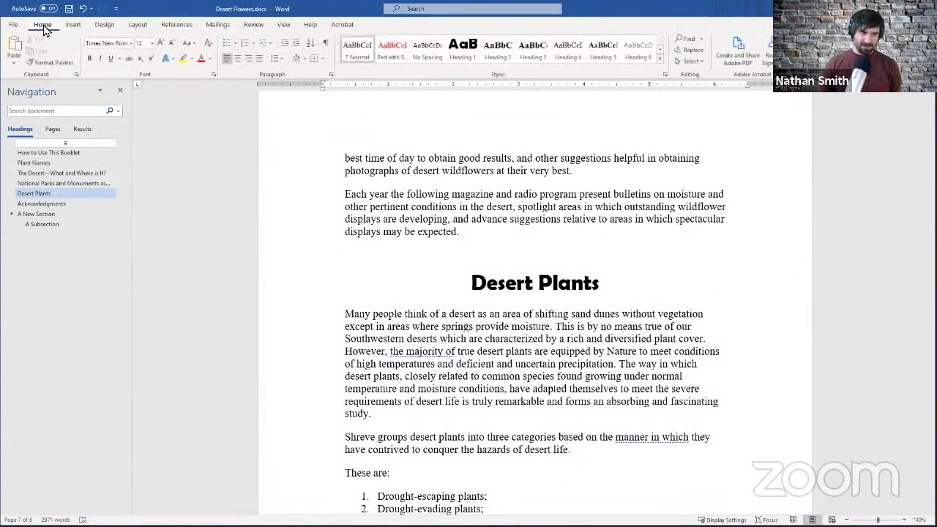
Apply the Lines (Simple) style set to the whole document
{"action": "left_click", "coordinate": [104, 25]}
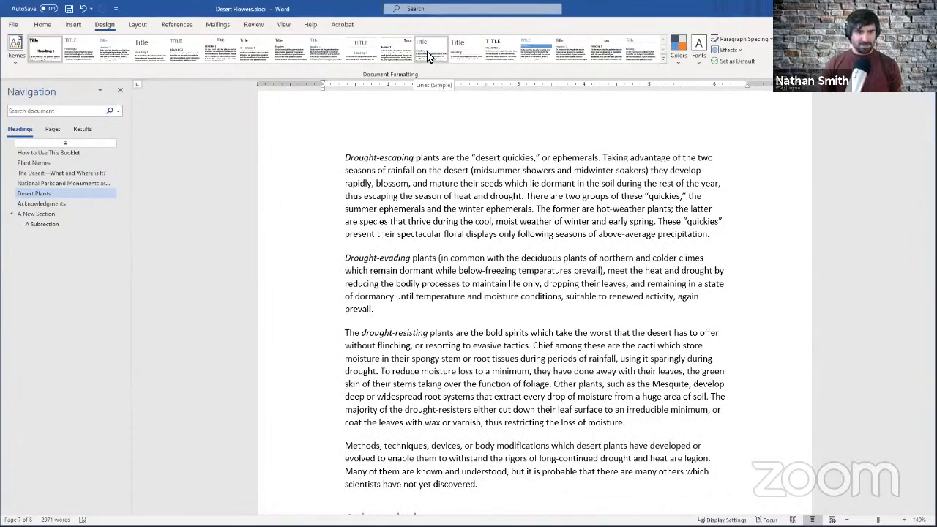
{"action": "scroll", "coordinate": [446, 161], "scroll_direction": "up", "scroll_amount": 10}
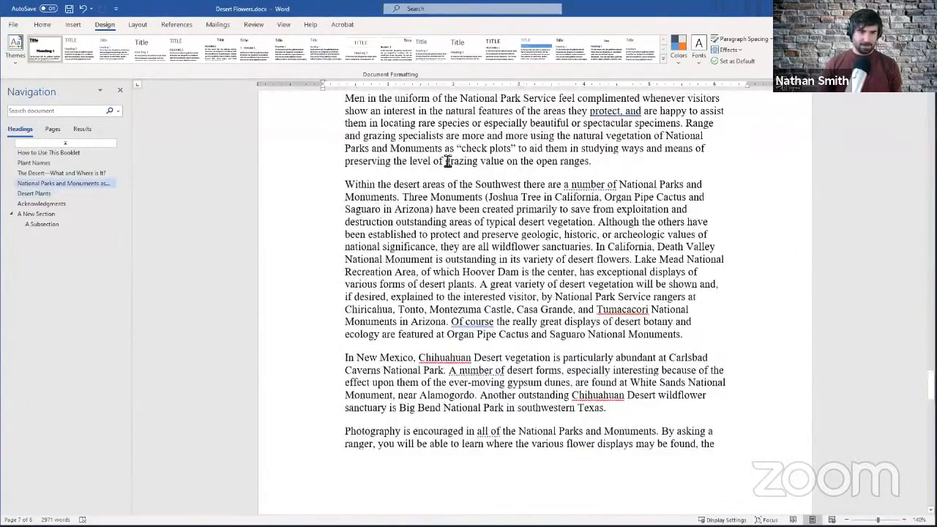
{"action": "scroll", "coordinate": [447, 161], "scroll_direction": "up", "scroll_amount": 10}
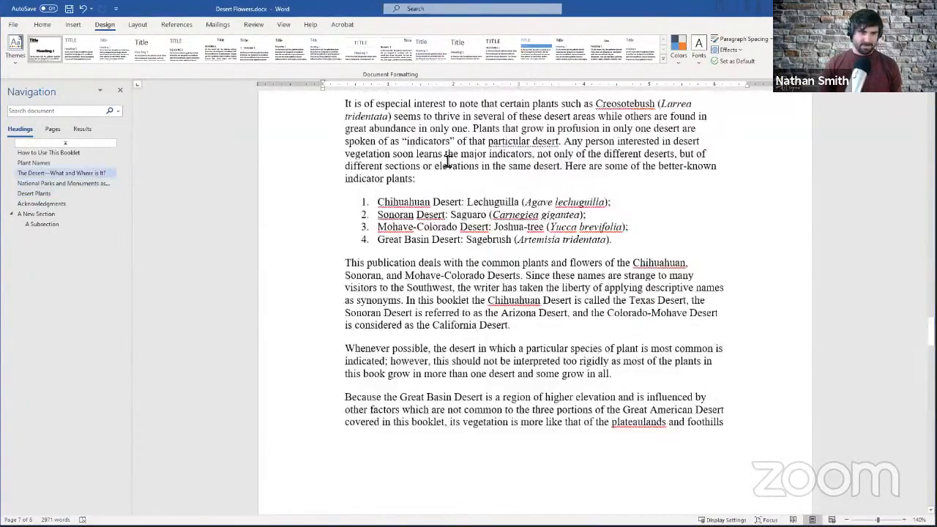
{"action": "scroll", "coordinate": [447, 162], "scroll_direction": "up", "scroll_amount": 2}
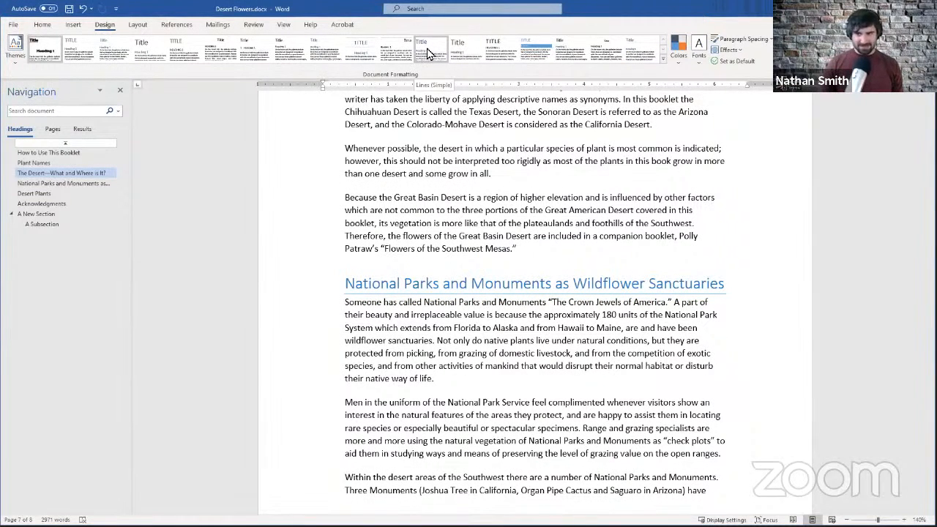
{"action": "left_click", "coordinate": [429, 53]}
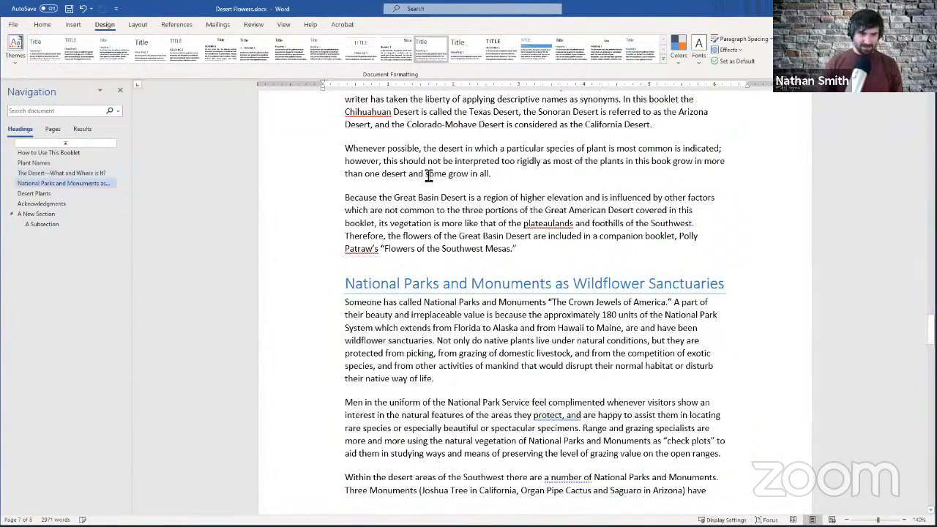
Examine how the style set formats the body text, the headings and the available styles
{"action": "scroll", "coordinate": [449, 282], "scroll_direction": "up", "scroll_amount": 10}
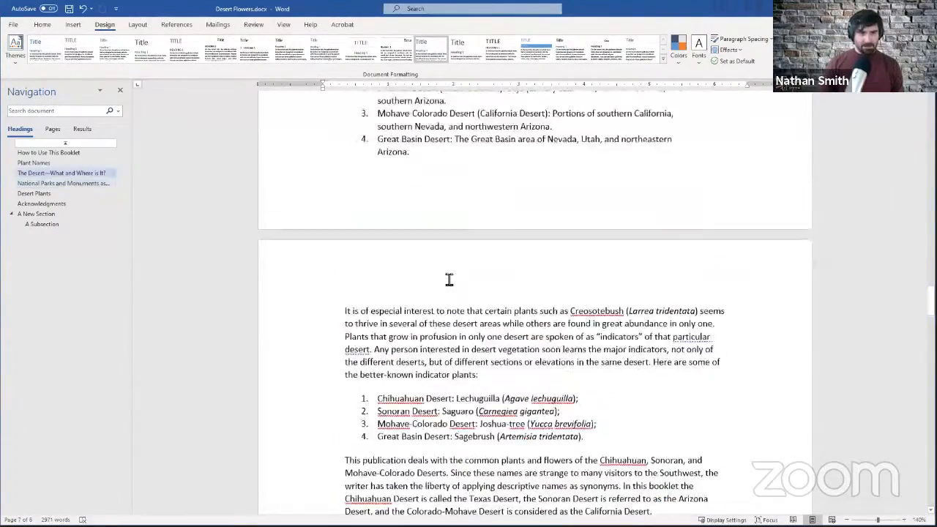
{"action": "scroll", "coordinate": [449, 282], "scroll_direction": "up", "scroll_amount": 5}
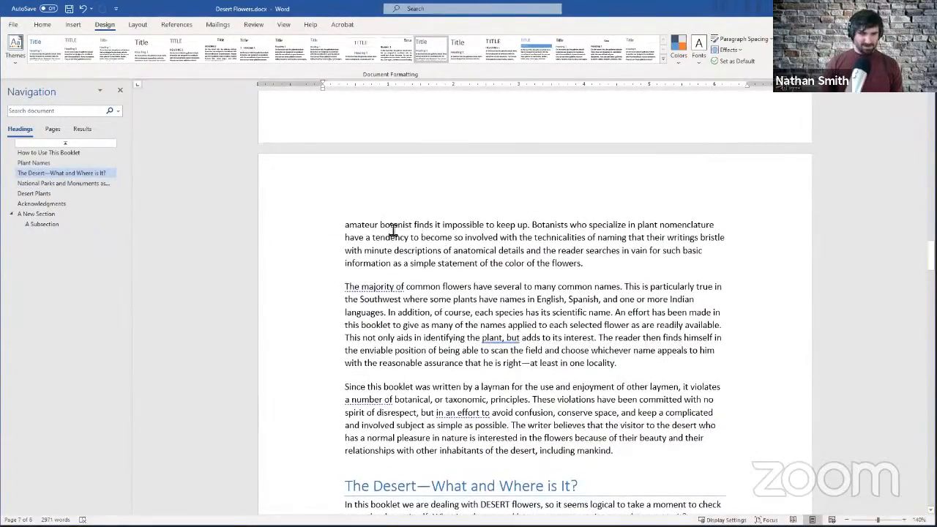
{"action": "left_click", "coordinate": [49, 26]}
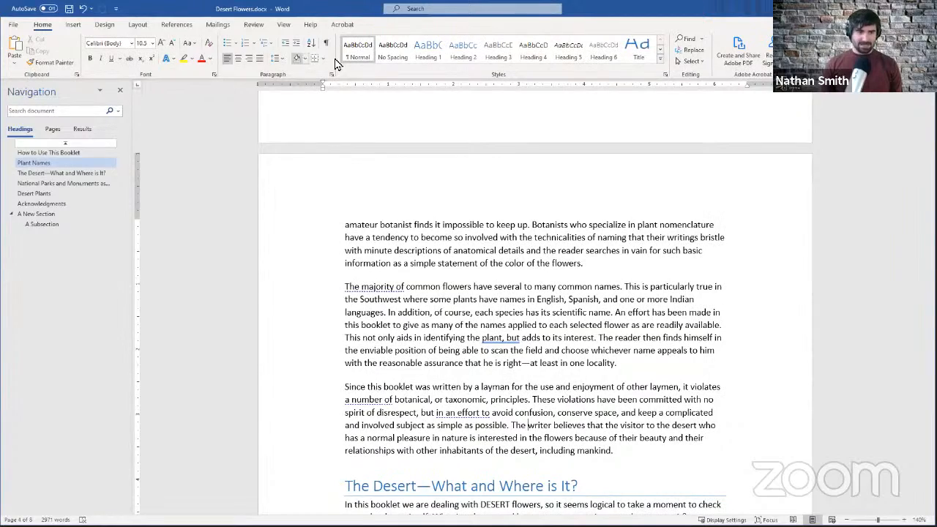
{"action": "scroll", "coordinate": [463, 301], "scroll_direction": "down", "scroll_amount": 1}
{"action": "scroll", "coordinate": [469, 329], "scroll_direction": "down", "scroll_amount": 1}
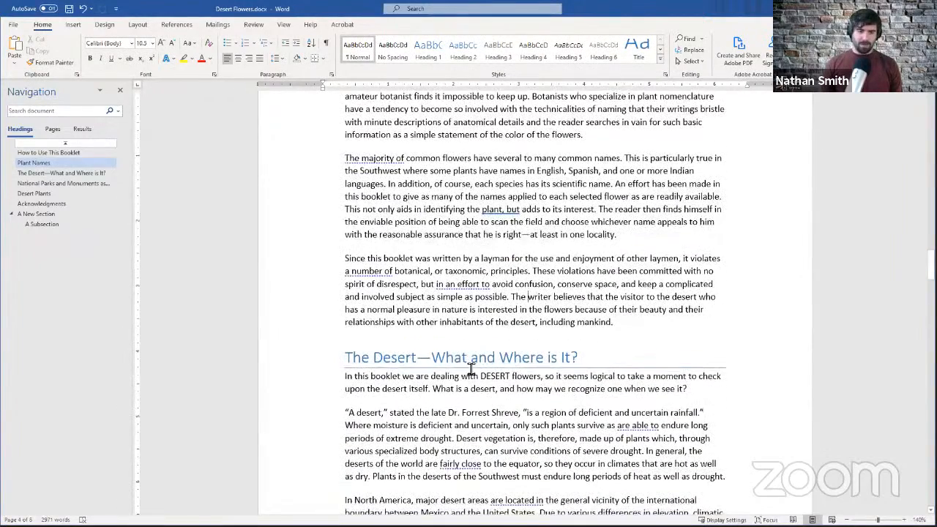
Check the styles of "The Desert—What and Where is It?" heading and the line "Be Serious About Plant Names—But Not Too Serious"
{"action": "left_click", "coordinate": [468, 358]}
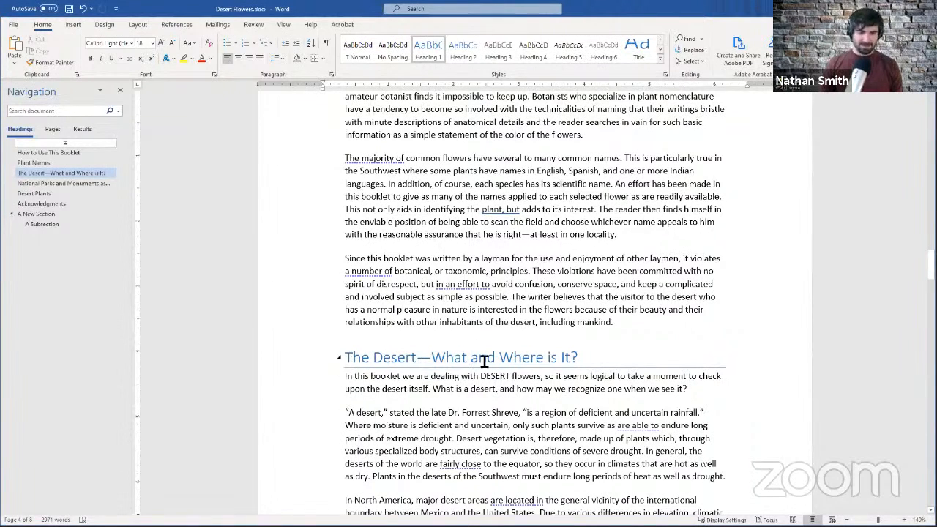
{"action": "scroll", "coordinate": [463, 196], "scroll_direction": "up", "scroll_amount": 10}
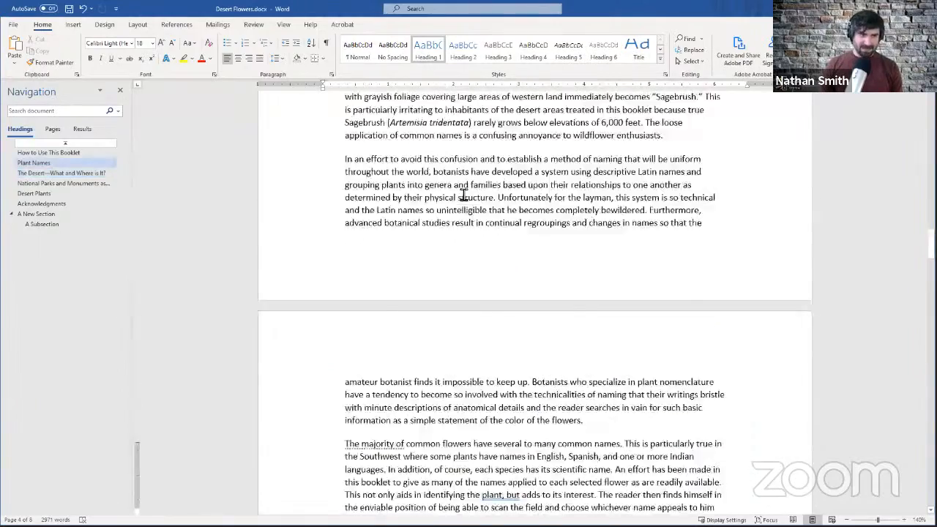
{"action": "scroll", "coordinate": [366, 115], "scroll_direction": "up", "scroll_amount": 10}
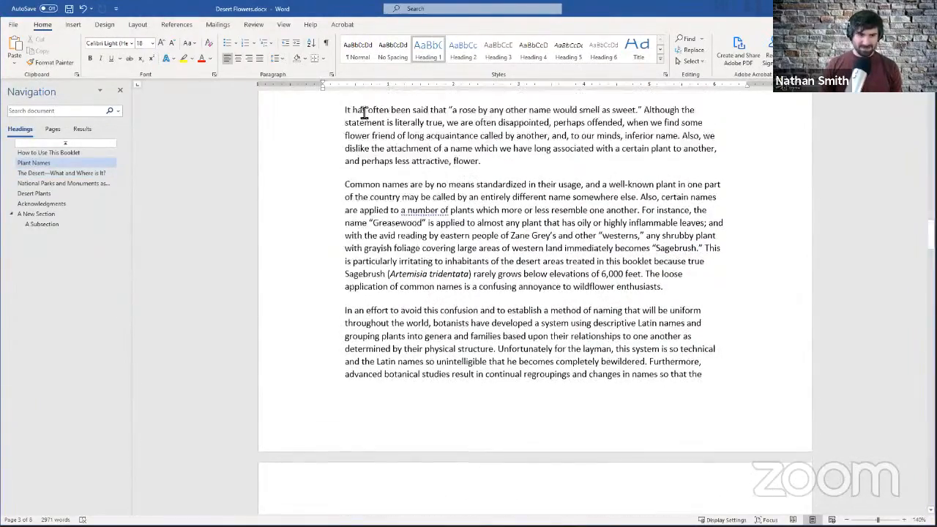
{"action": "scroll", "coordinate": [404, 136], "scroll_direction": "up", "scroll_amount": 4}
{"action": "scroll", "coordinate": [476, 178], "scroll_direction": "down", "scroll_amount": 10}
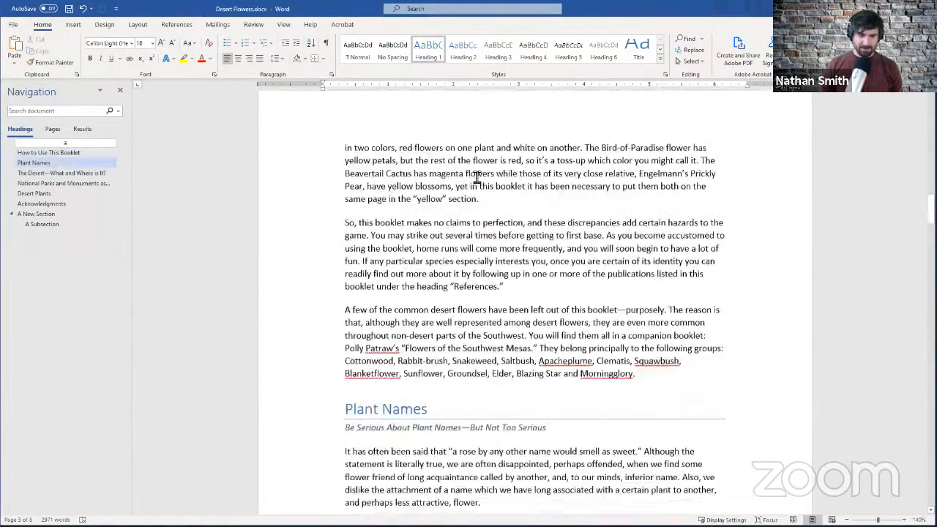
{"action": "left_click", "coordinate": [479, 263]}
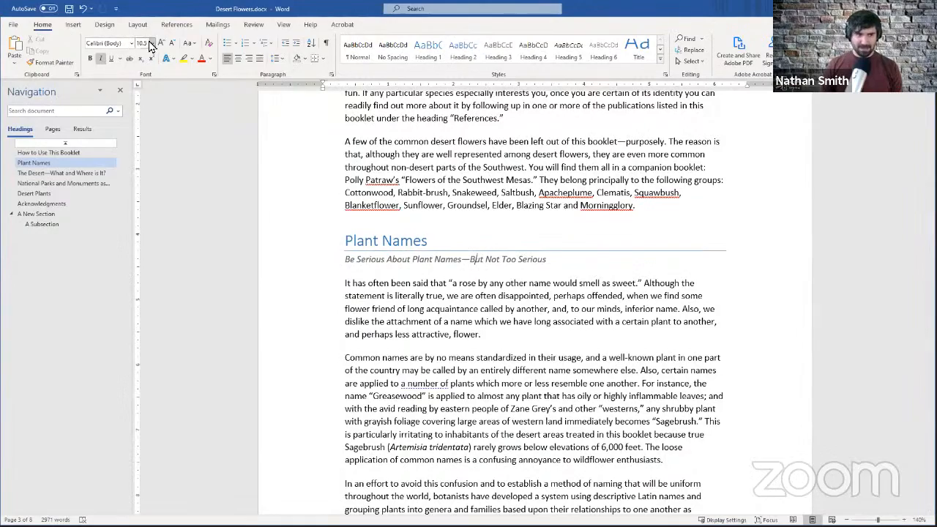
Check the style of the "Flowers of the Southwest Deserts" title and look over the text that follows it
{"action": "scroll", "coordinate": [605, 292], "scroll_direction": "up", "scroll_amount": 15}
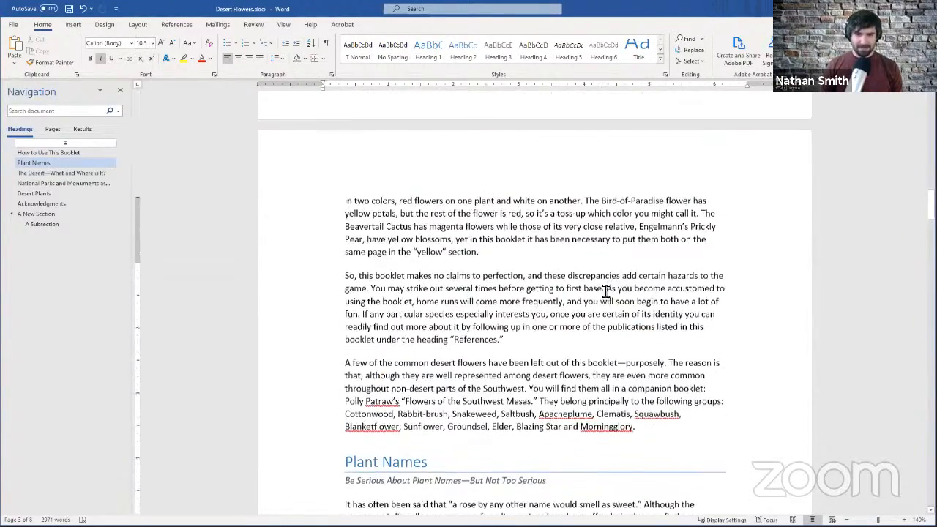
{"action": "scroll", "coordinate": [605, 291], "scroll_direction": "down", "scroll_amount": 3}
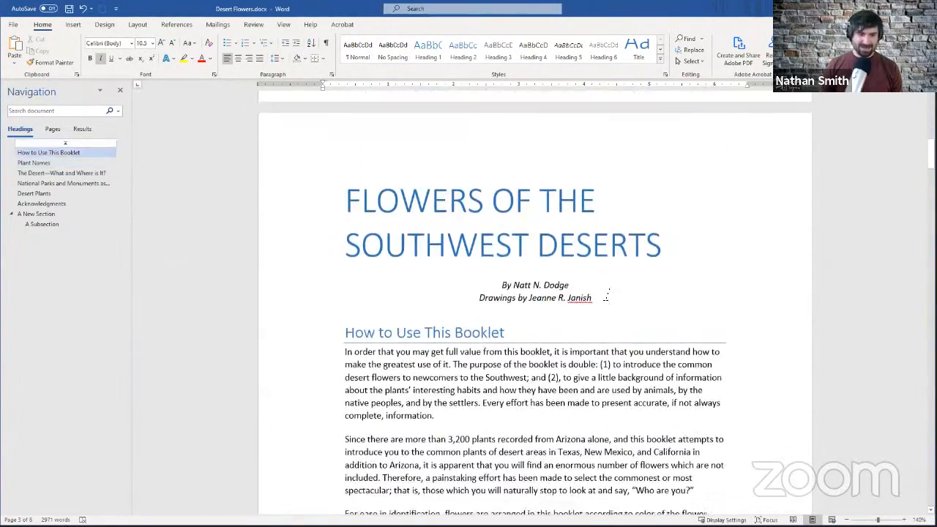
{"action": "left_click", "coordinate": [514, 204]}
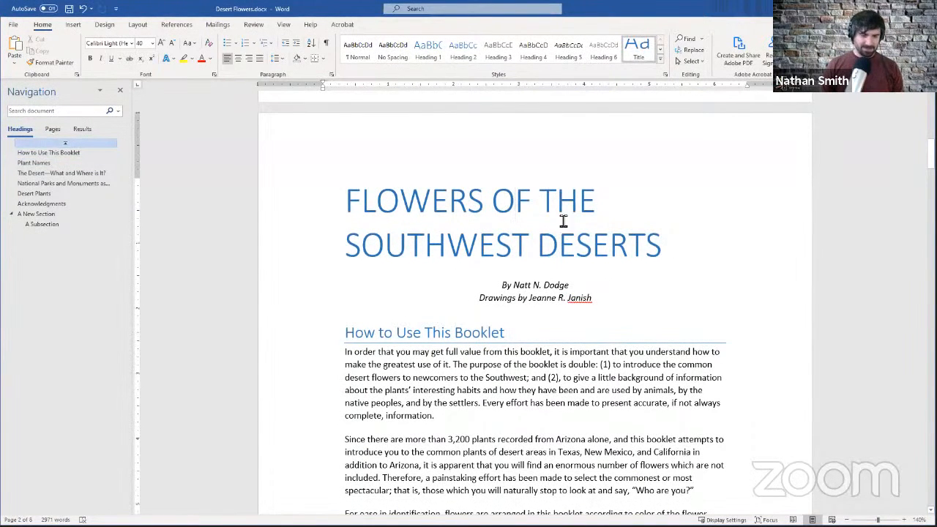
{"action": "scroll", "coordinate": [487, 262], "scroll_direction": "up", "scroll_amount": 3}
{"action": "scroll", "coordinate": [489, 262], "scroll_direction": "down", "scroll_amount": 4}
{"action": "scroll", "coordinate": [489, 262], "scroll_direction": "down", "scroll_amount": 4}
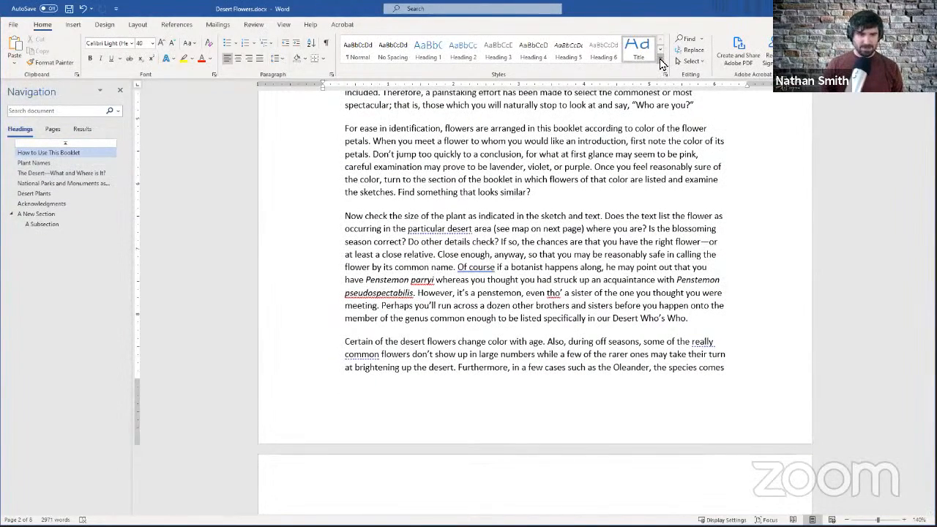
Look through the document's style sets and the options for saving the current one
{"action": "left_click", "coordinate": [104, 24]}
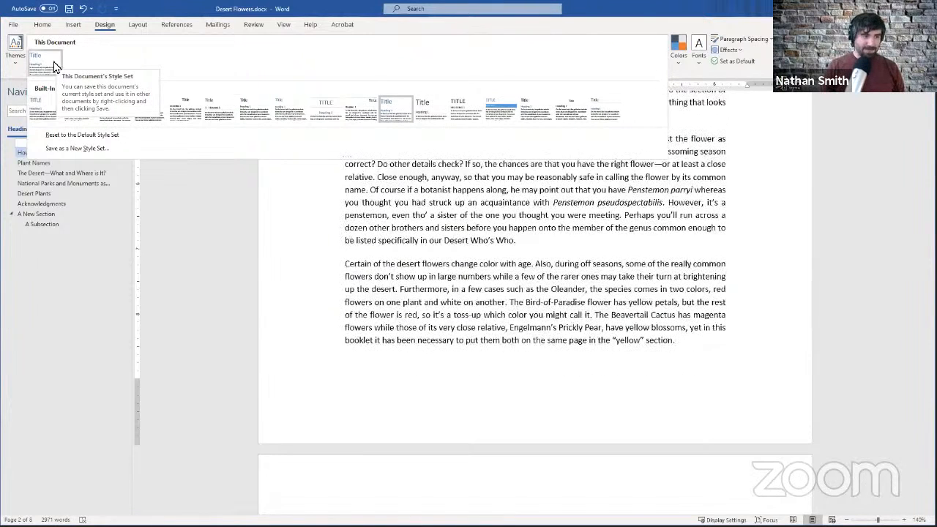
{"action": "right_click", "coordinate": [55, 66]}
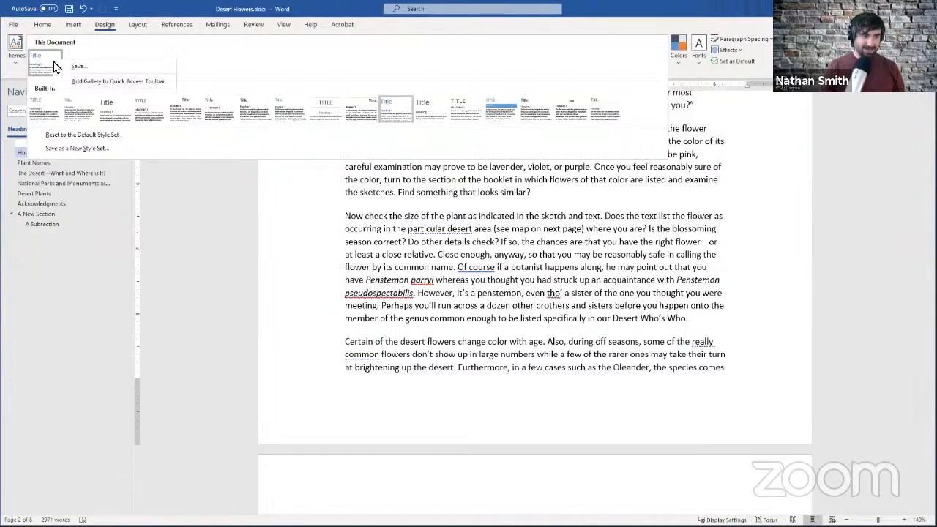
{"action": "left_click", "coordinate": [396, 62]}
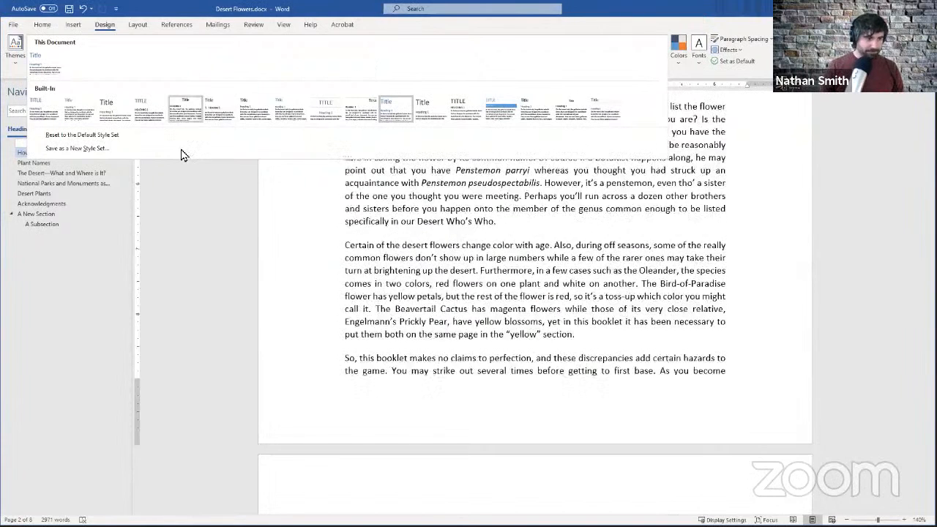
{"action": "left_click", "coordinate": [633, 26]}
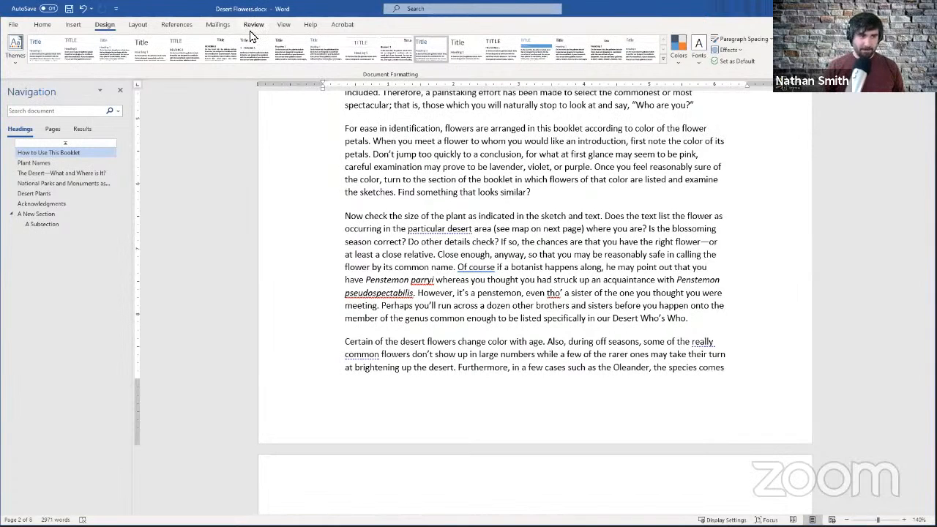
Browse the document themes available for the booklet
{"action": "left_click", "coordinate": [15, 50]}
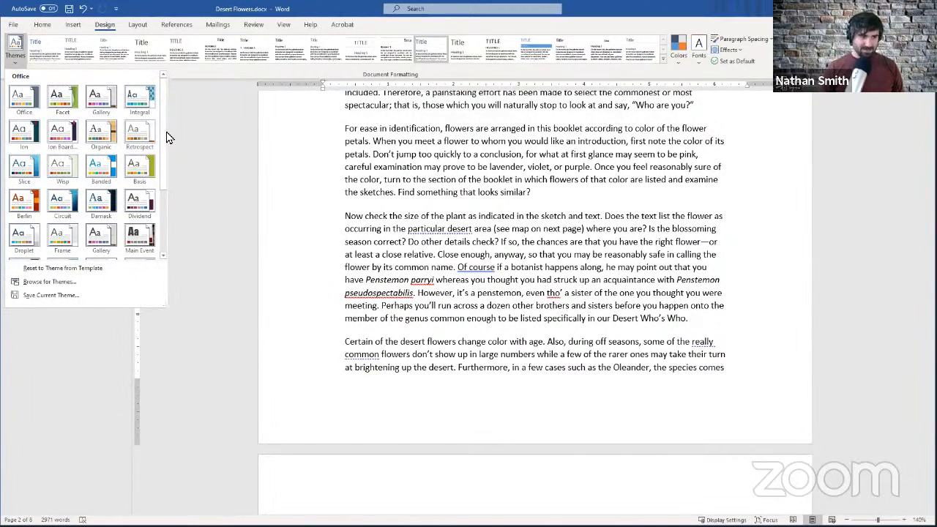
{"action": "left_click_drag", "start_coordinate": [163, 137], "coordinate": [163, 95]}
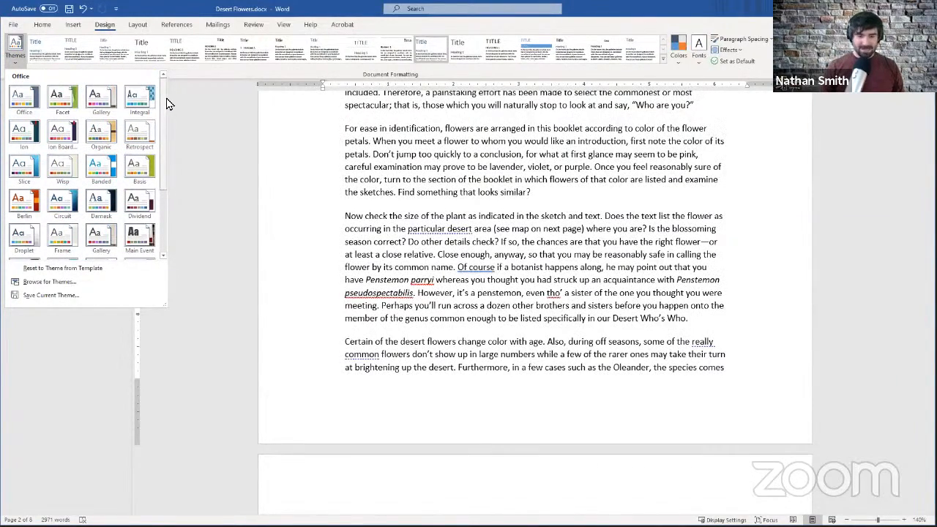
{"action": "mouse_move", "coordinate": [166, 99]}
{"action": "left_mouse_down"}
{"action": "mouse_move", "coordinate": [170, 184]}
{"action": "mouse_move", "coordinate": [165, 87]}
{"action": "left_mouse_up"}
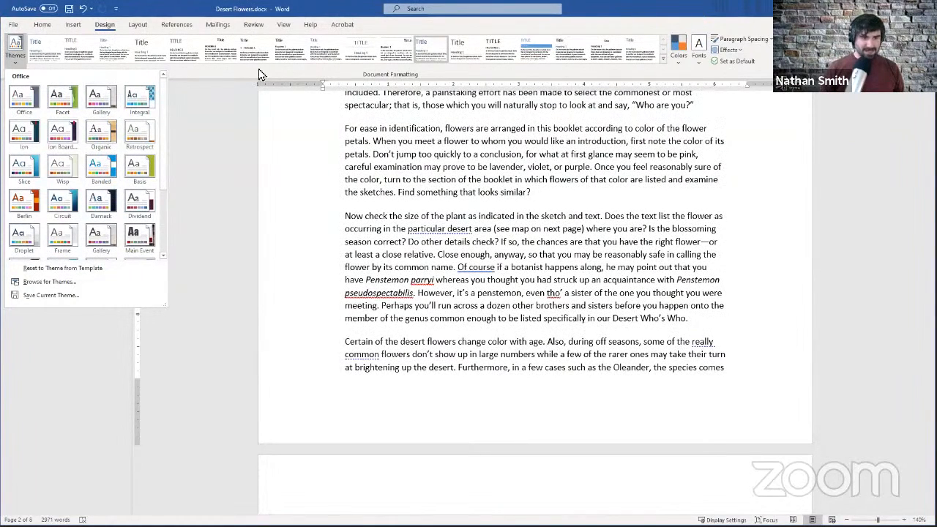
{"action": "left_click", "coordinate": [235, 70]}
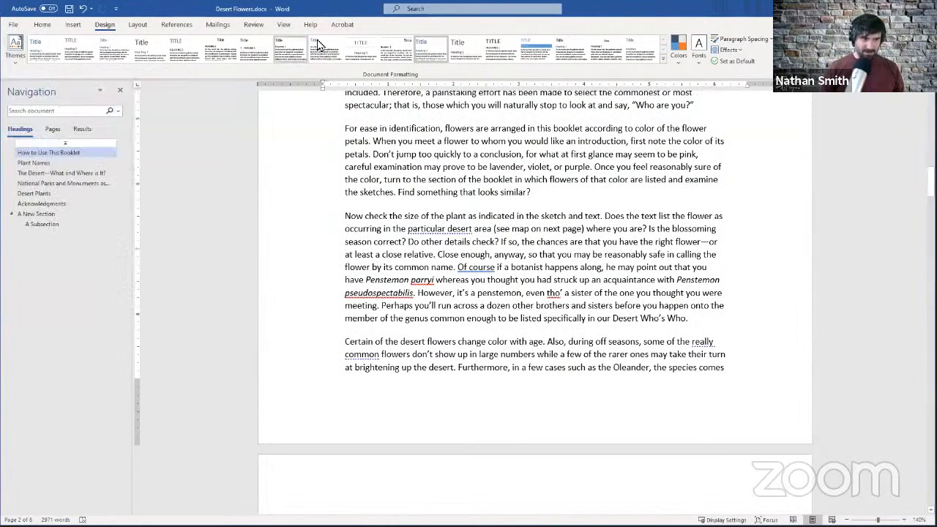
Apply the Organic theme to the document and reapply the Lines (Simple) style set
{"action": "left_click", "coordinate": [10, 57]}
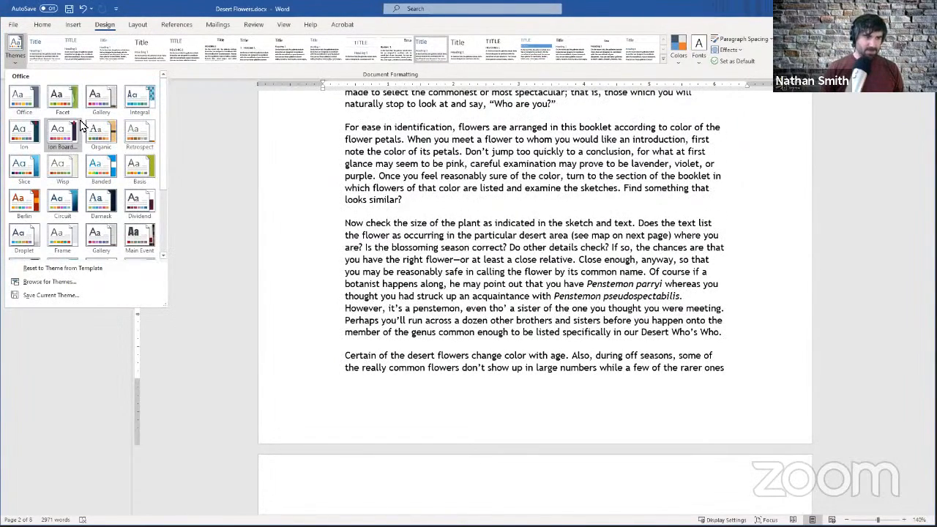
{"action": "left_click", "coordinate": [102, 139]}
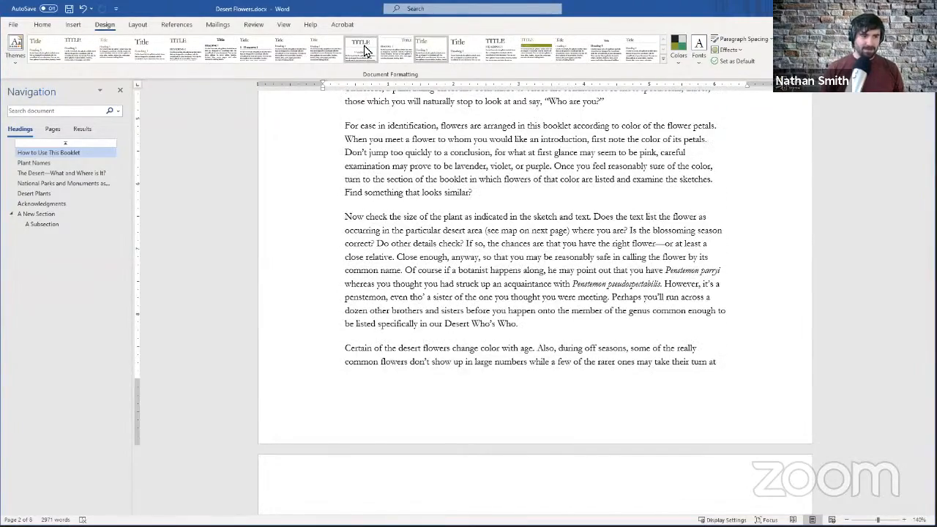
{"action": "left_click", "coordinate": [431, 49]}
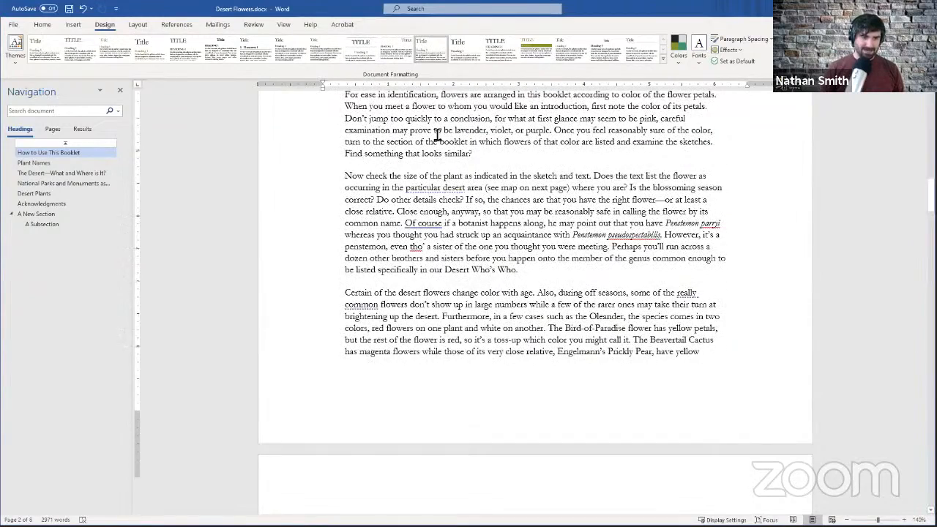
Check the styles and fonts of the booklet title, the "How to Use This Booklet" heading, its body text and the byline
{"action": "scroll", "coordinate": [431, 240], "scroll_direction": "up", "scroll_amount": 8}
{"action": "scroll", "coordinate": [440, 341], "scroll_direction": "down", "scroll_amount": 3}
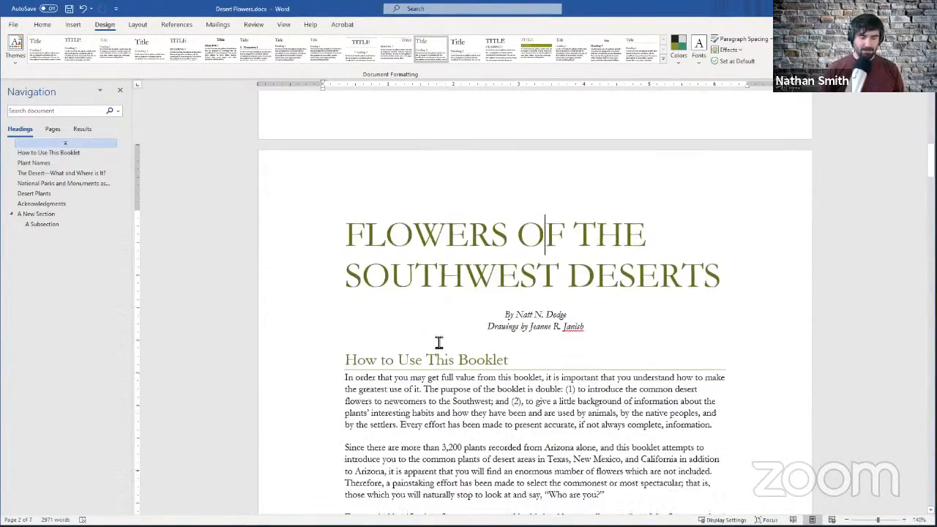
{"action": "left_click", "coordinate": [436, 353]}
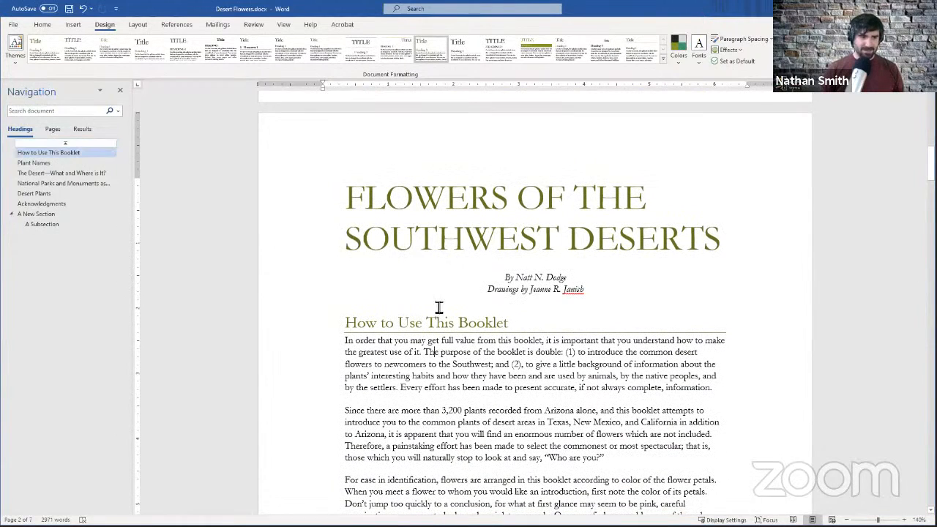
{"action": "left_click", "coordinate": [44, 25]}
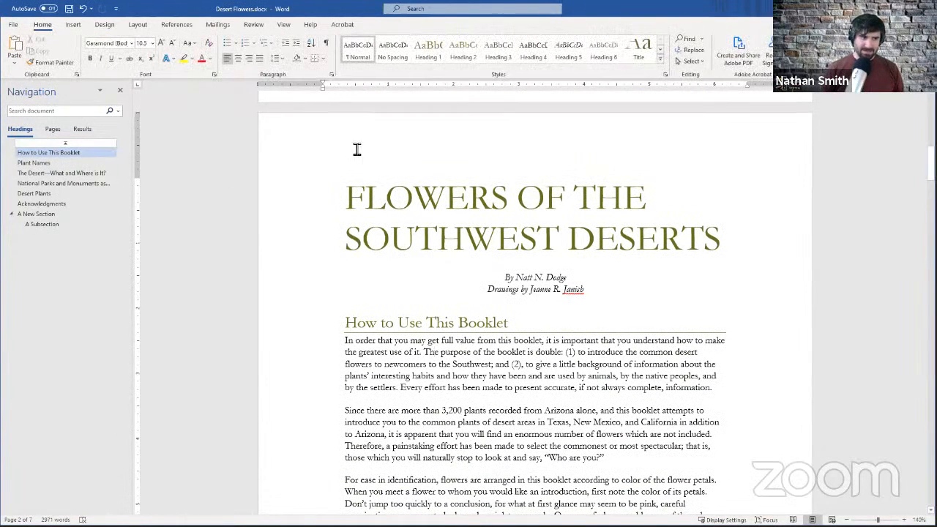
{"action": "left_click", "coordinate": [479, 216]}
{"action": "left_click", "coordinate": [490, 236]}
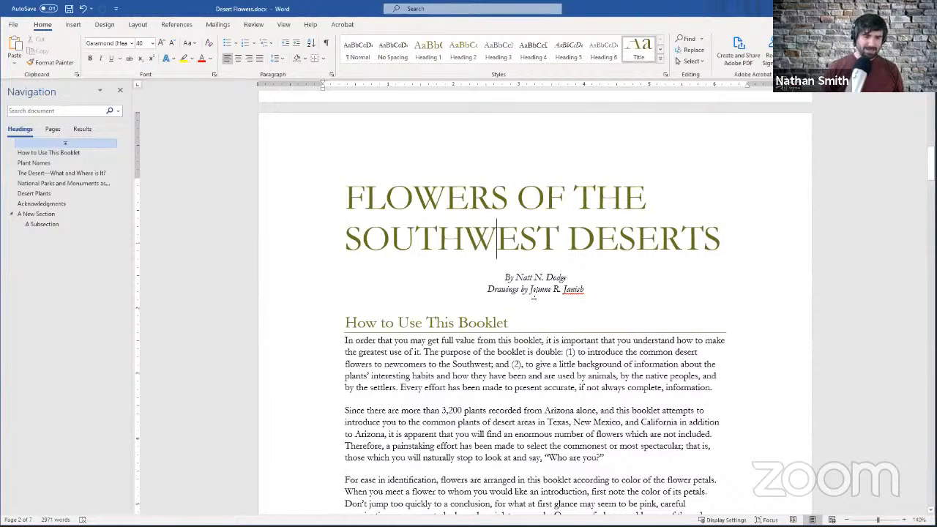
{"action": "left_click", "coordinate": [470, 327]}
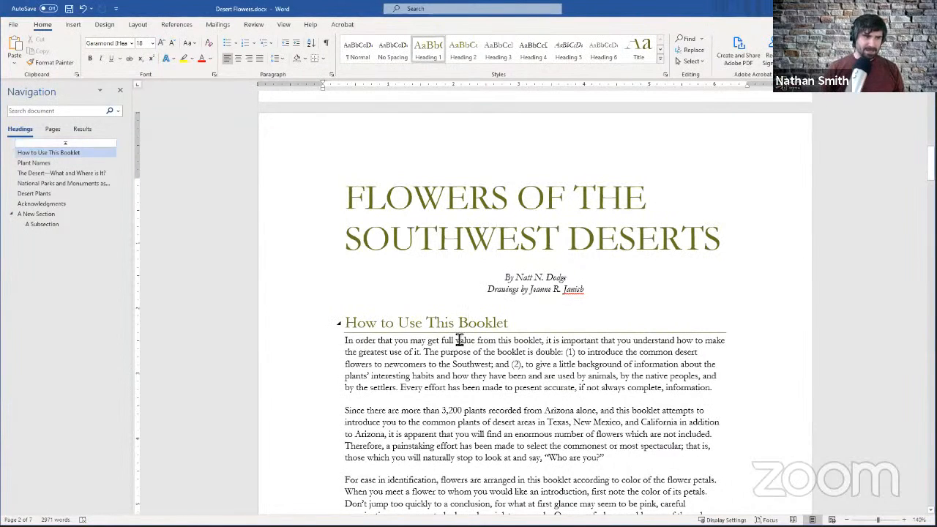
{"action": "left_click", "coordinate": [452, 387]}
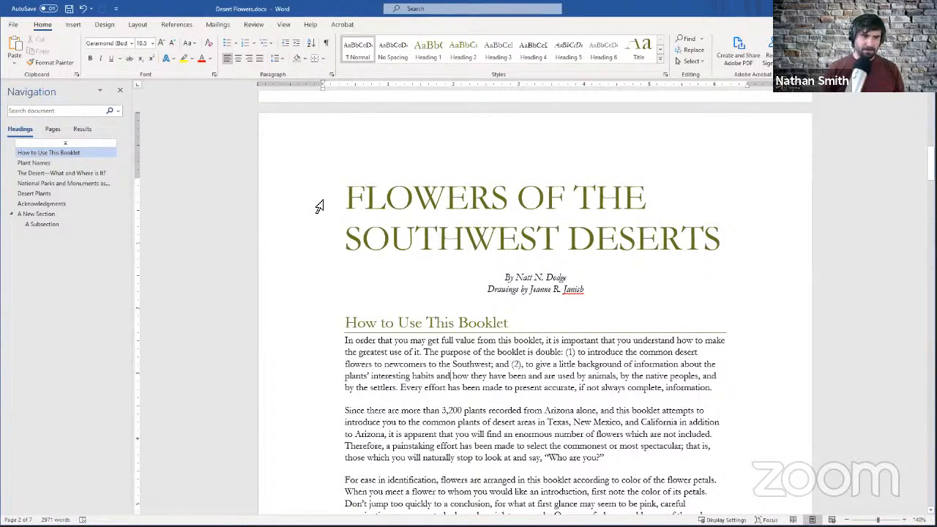
{"action": "left_click", "coordinate": [524, 289]}
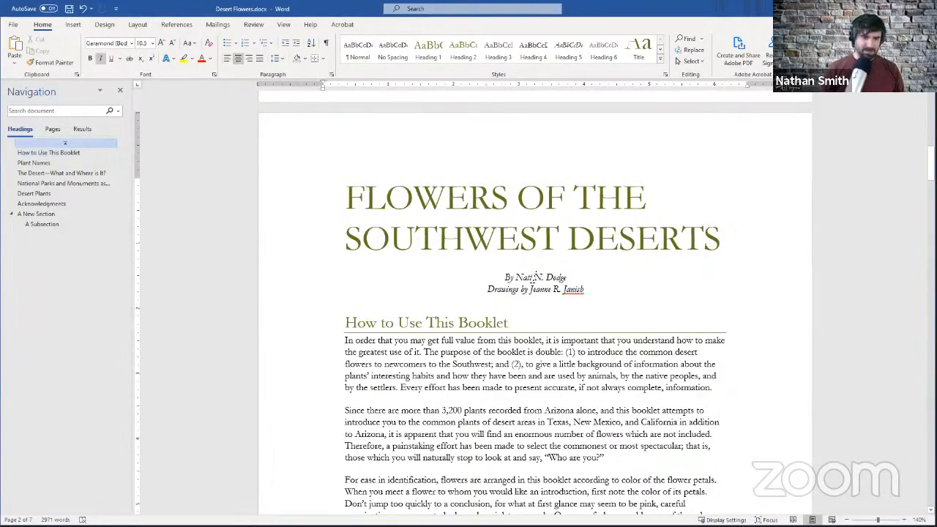
Review the Organic theme's formatting from the Plant Names section back to the cover page
{"action": "scroll", "coordinate": [515, 353], "scroll_direction": "down", "scroll_amount": 20}
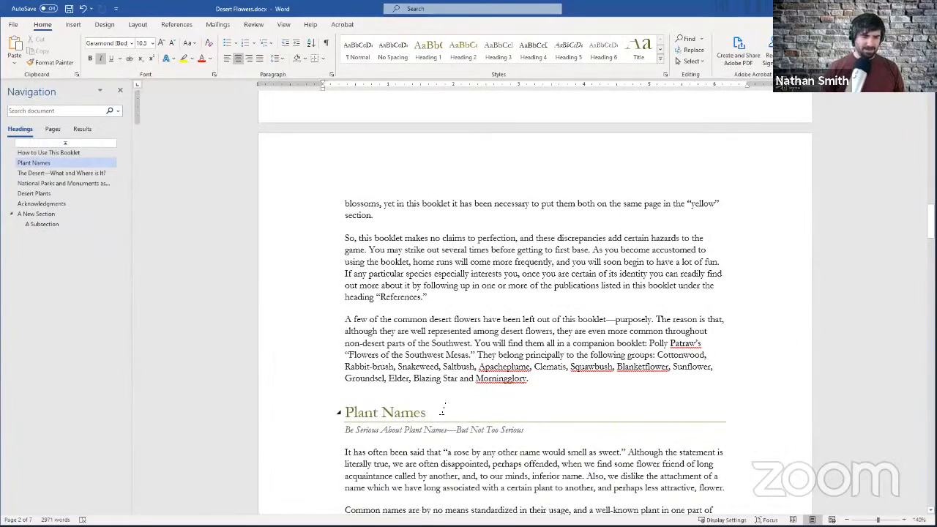
{"action": "scroll", "coordinate": [445, 337], "scroll_direction": "down", "scroll_amount": 10}
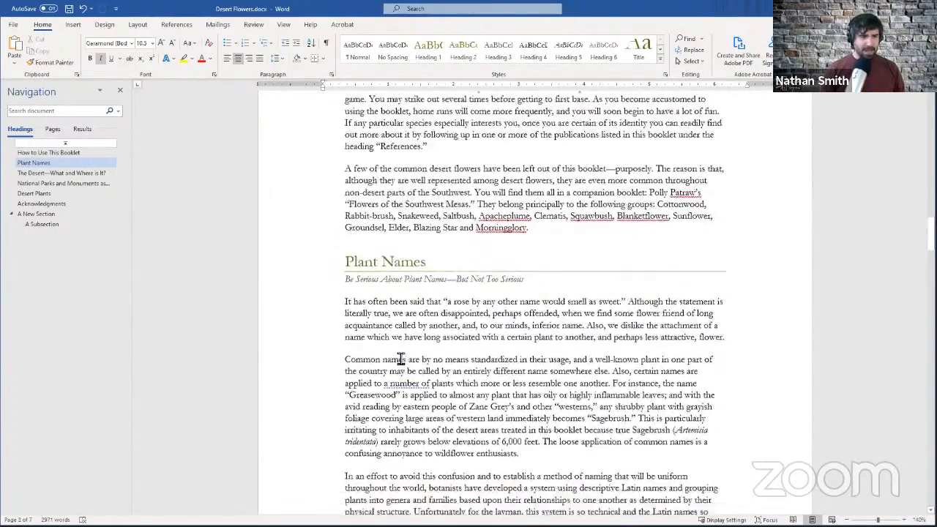
{"action": "scroll", "coordinate": [401, 359], "scroll_direction": "up", "scroll_amount": 20}
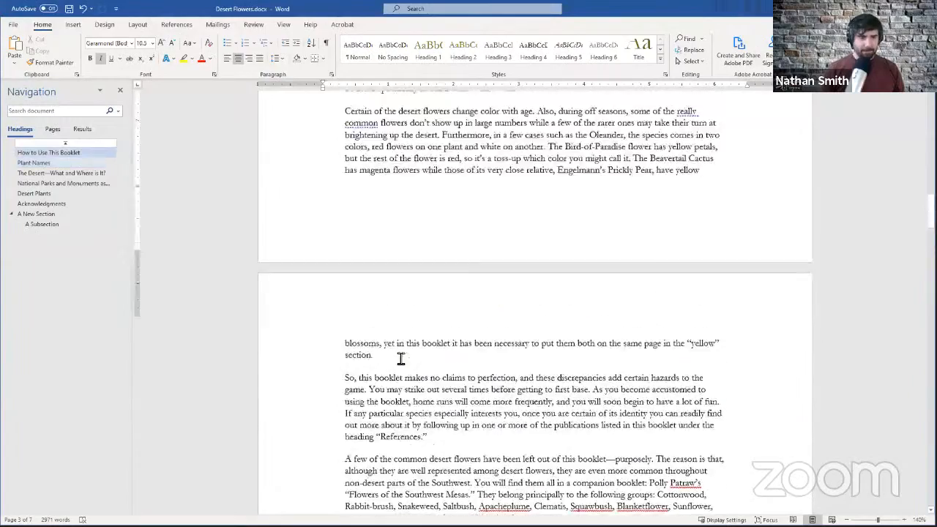
{"action": "scroll", "coordinate": [401, 359], "scroll_direction": "up", "scroll_amount": 20}
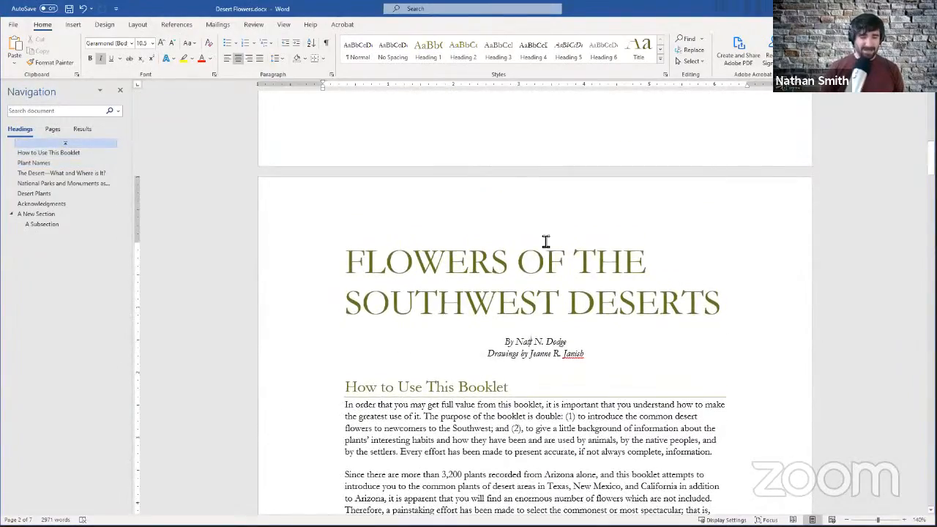
{"action": "scroll", "coordinate": [524, 249], "scroll_direction": "up", "scroll_amount": 1}
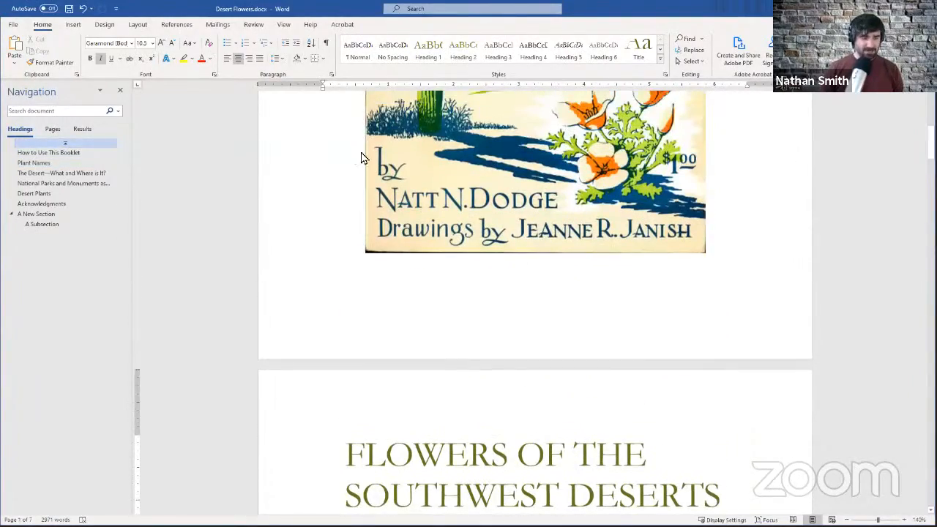
Look through the theme color schemes and compare them with the document themes
{"action": "left_click", "coordinate": [103, 27]}
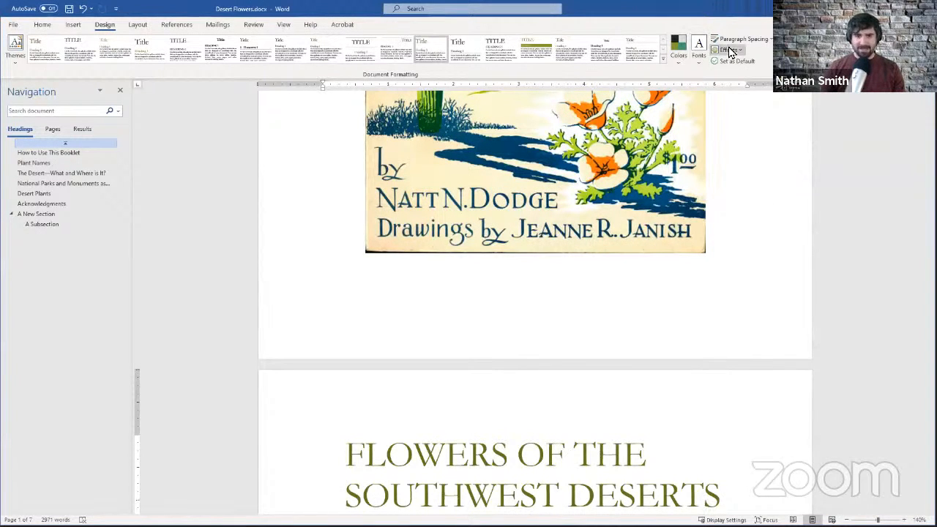
{"action": "left_click", "coordinate": [686, 62]}
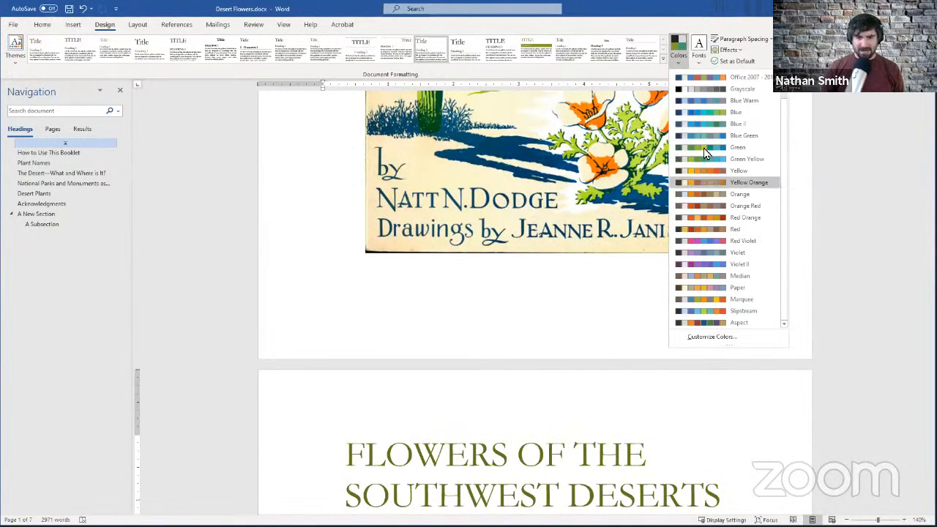
{"action": "scroll", "coordinate": [705, 132], "scroll_direction": "down", "scroll_amount": 1}
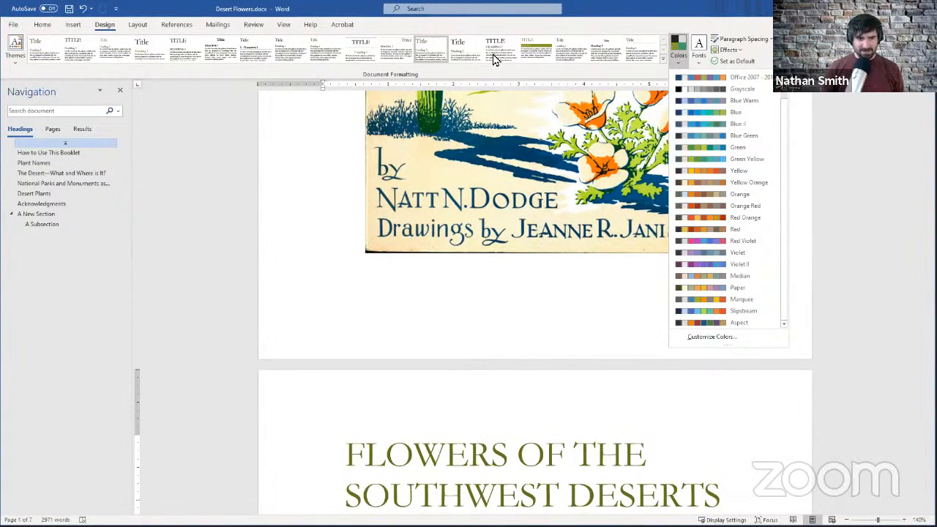
{"action": "left_click", "coordinate": [10, 62]}
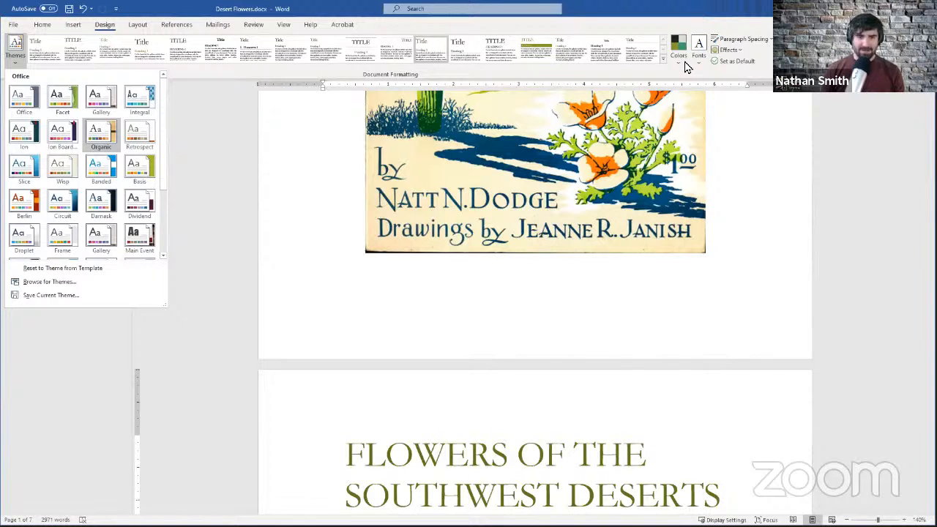
Apply the Violet II color scheme to the document and view the recolored title and heading
{"action": "left_click", "coordinate": [683, 63]}
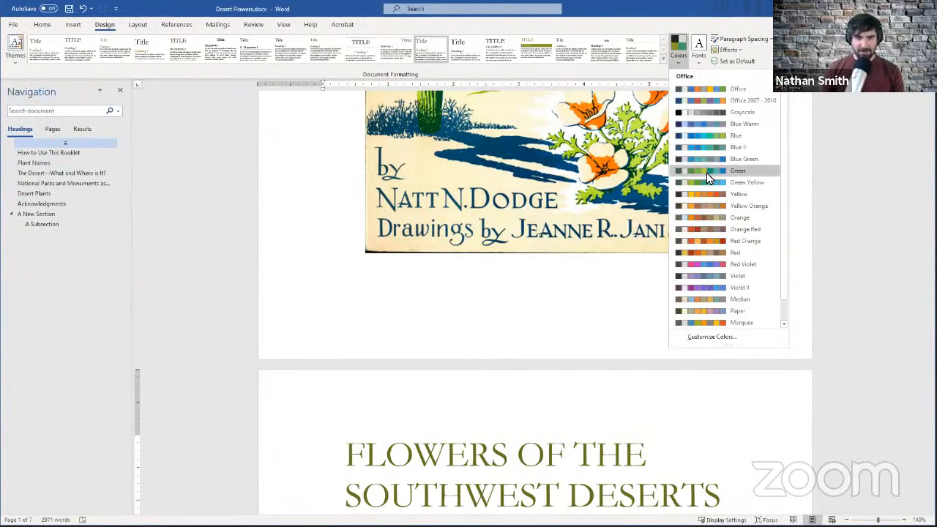
{"action": "scroll", "coordinate": [713, 279], "scroll_direction": "down", "scroll_amount": 1}
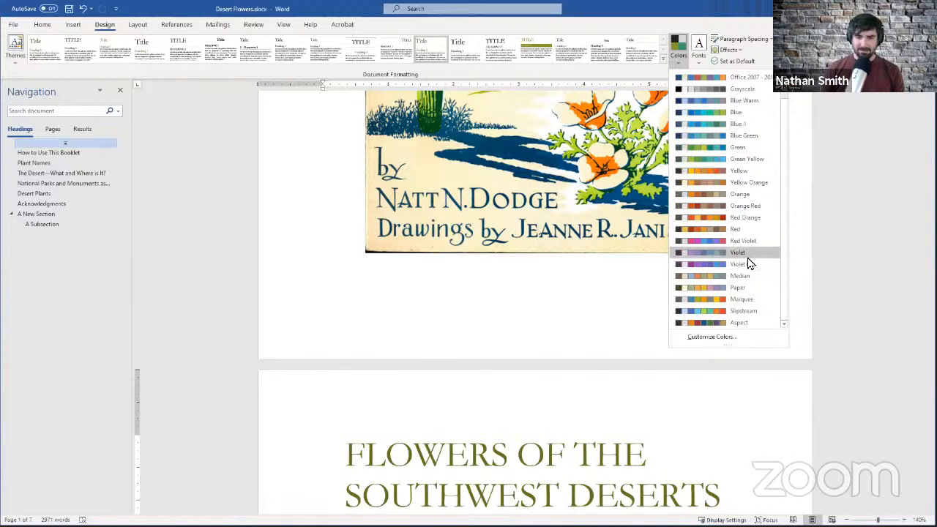
{"action": "left_click", "coordinate": [712, 266]}
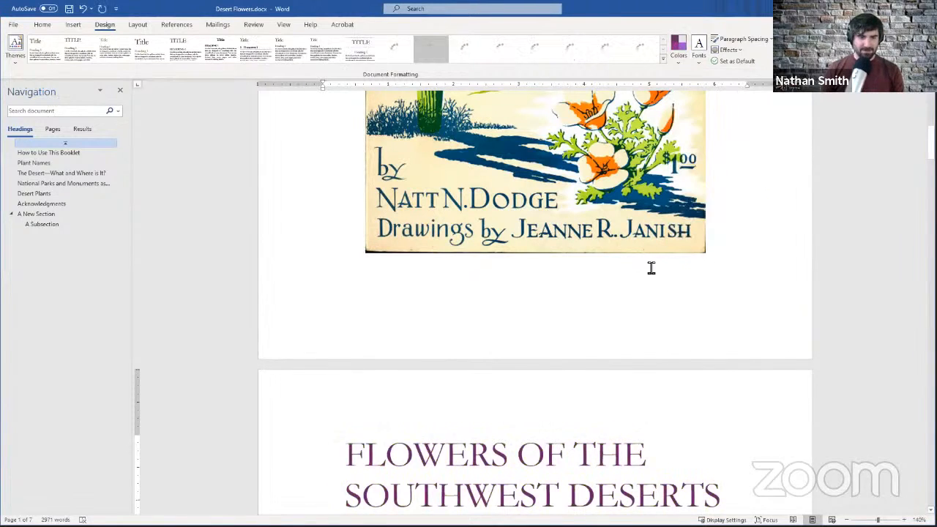
{"action": "scroll", "coordinate": [590, 222], "scroll_direction": "down", "scroll_amount": 6}
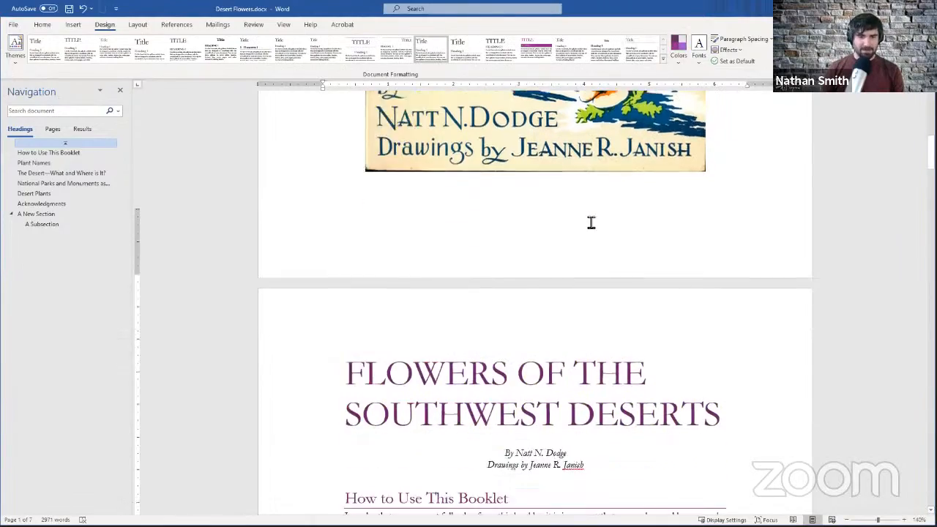
Look through the theme color schemes and the available theme font sets
{"action": "scroll", "coordinate": [648, 162], "scroll_direction": "down", "scroll_amount": 4}
{"action": "scroll", "coordinate": [648, 162], "scroll_direction": "up", "scroll_amount": 10}
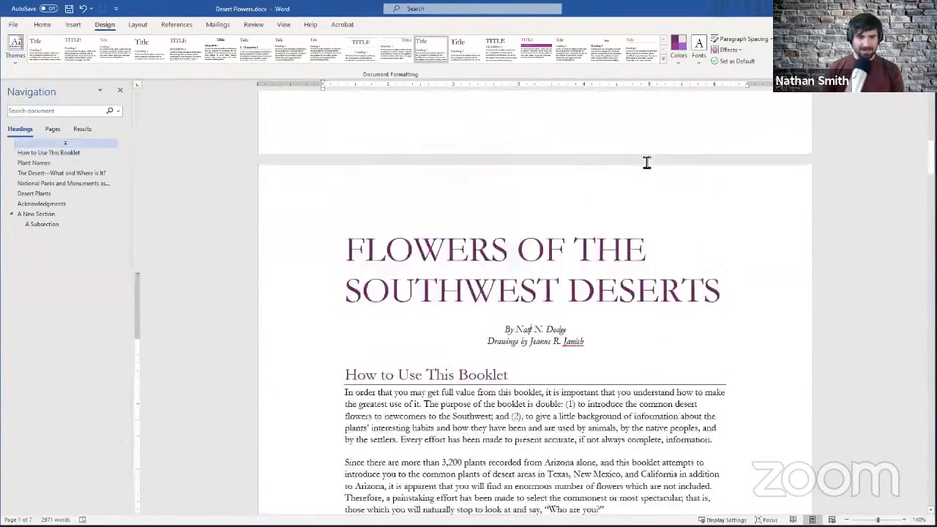
{"action": "left_click", "coordinate": [677, 55]}
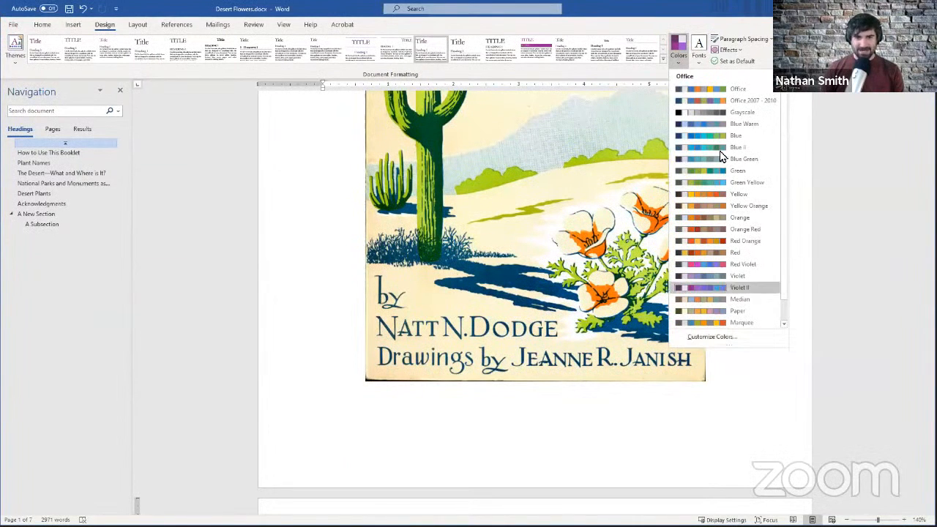
{"action": "left_click", "coordinate": [700, 48]}
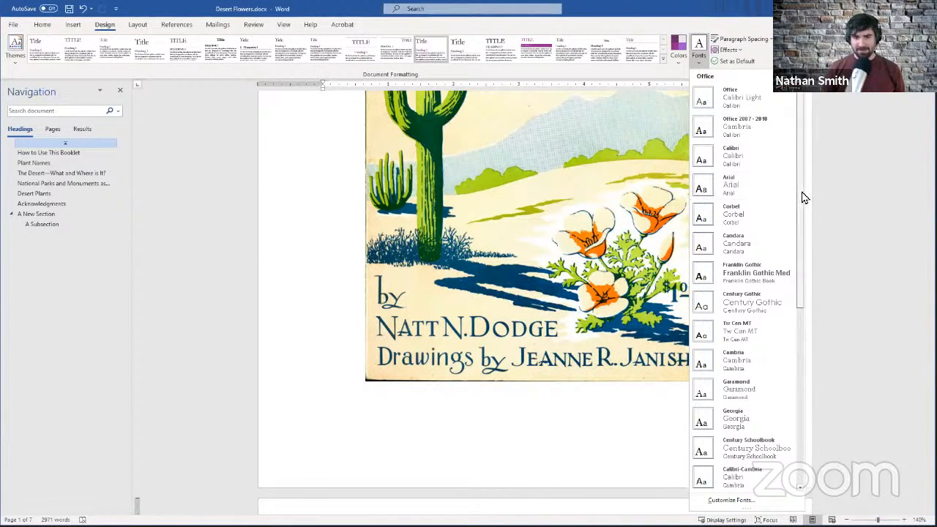
{"action": "left_click_drag", "start_coordinate": [801, 191], "coordinate": [800, 103]}
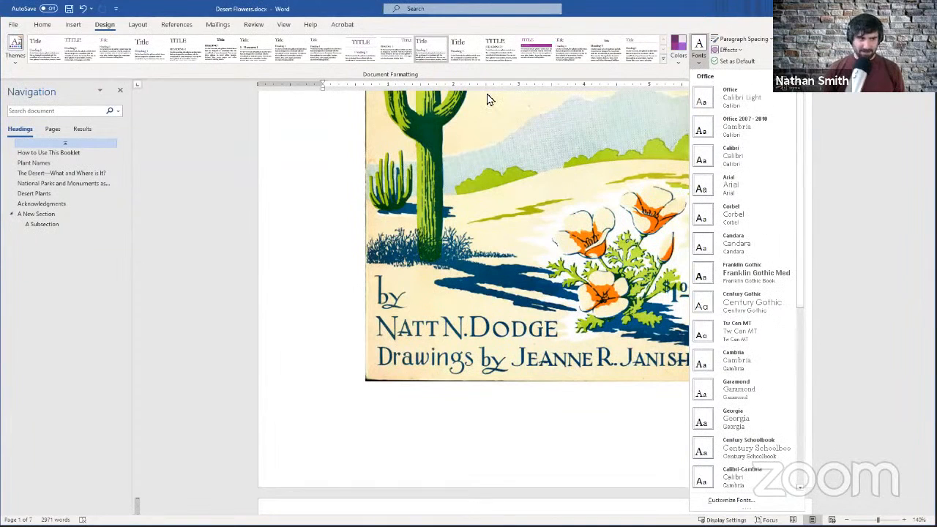
{"action": "left_click", "coordinate": [422, 78]}
{"action": "scroll", "coordinate": [441, 195], "scroll_direction": "down", "scroll_amount": 7}
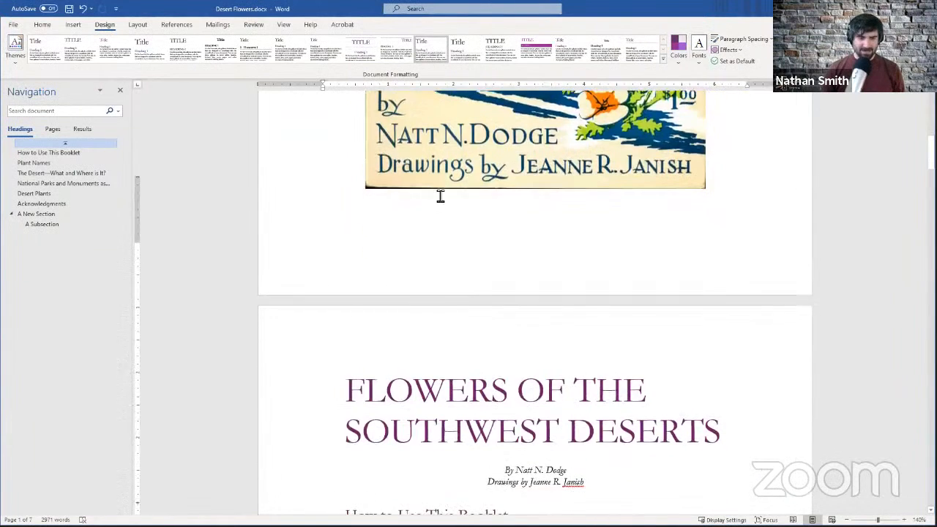
Check the title and body text fonts and preview theme font sets such as Franklin Gothic on the document
{"action": "left_click", "coordinate": [42, 25]}
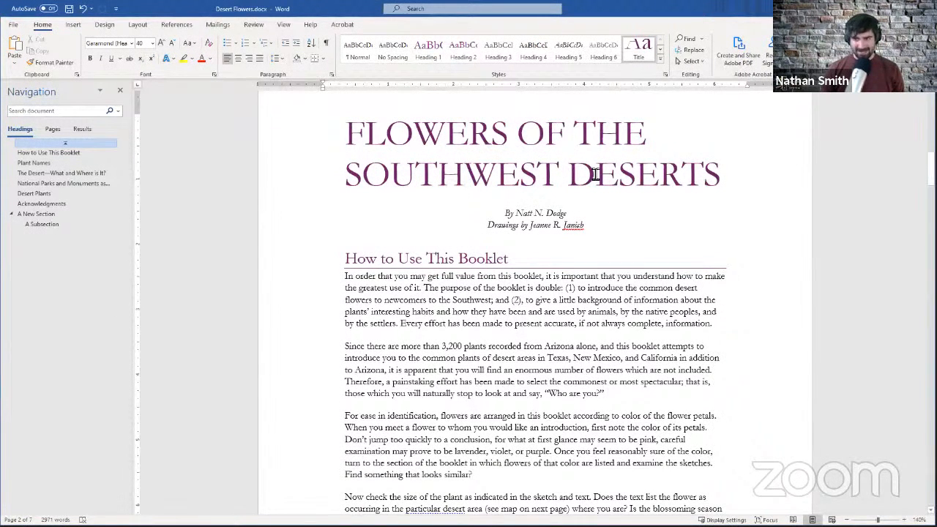
{"action": "left_click", "coordinate": [607, 287]}
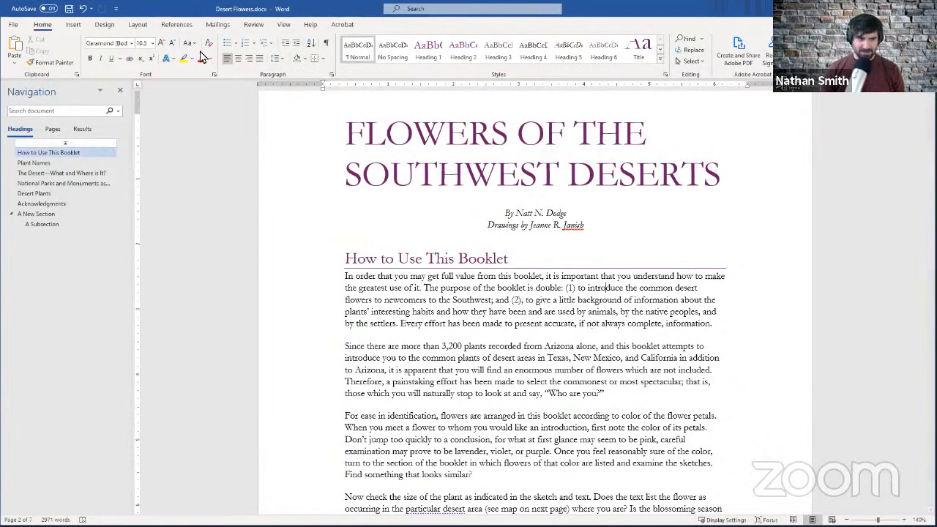
{"action": "left_click", "coordinate": [104, 25]}
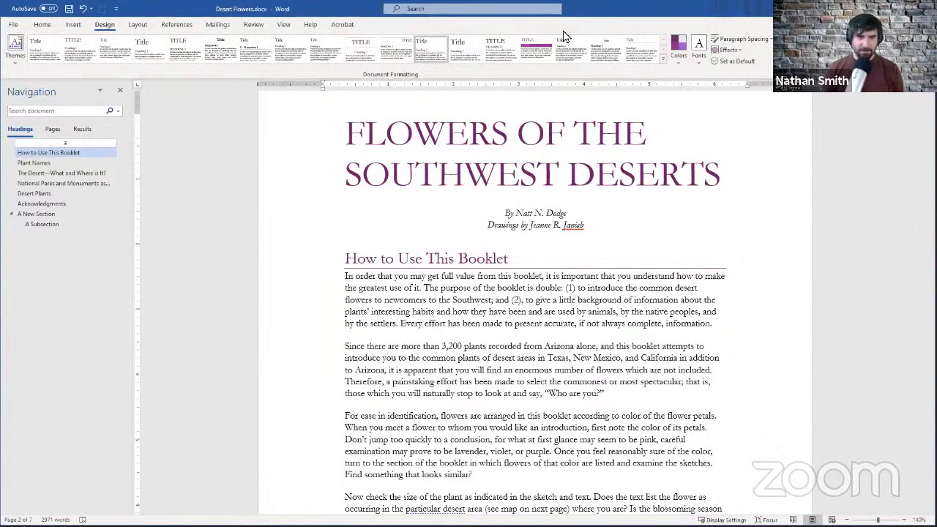
{"action": "left_click", "coordinate": [704, 60]}
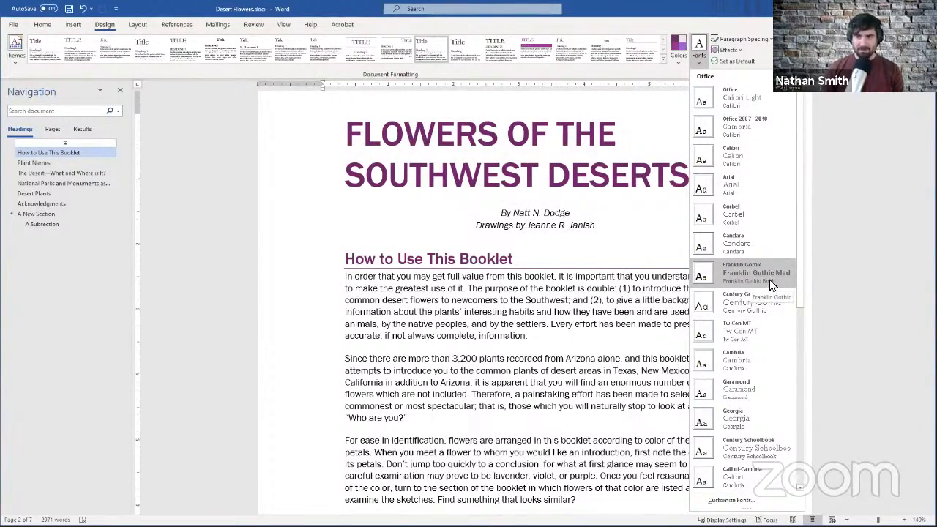
{"action": "scroll", "coordinate": [769, 359], "scroll_direction": "down", "scroll_amount": 3}
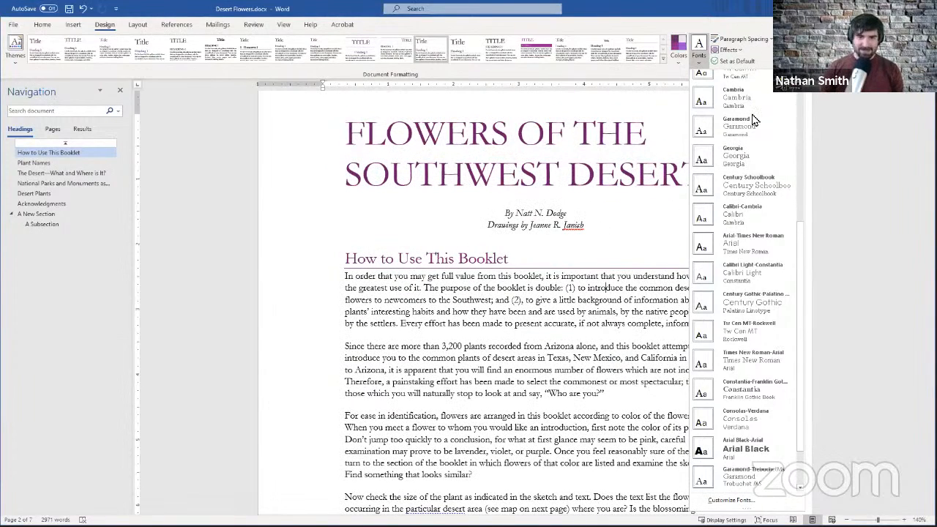
Look through the document-wide paragraph spacing options, theme effects and style sets
{"action": "left_click", "coordinate": [743, 39]}
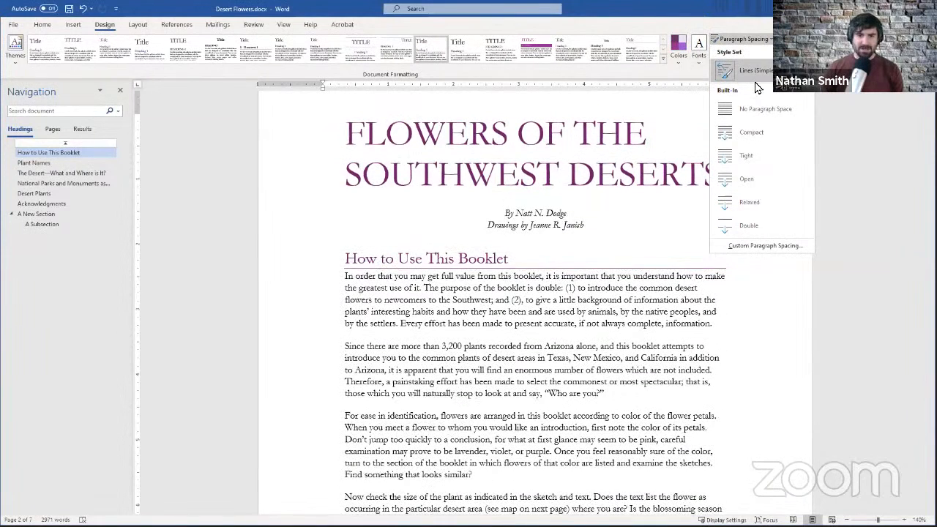
{"action": "left_click", "coordinate": [747, 16]}
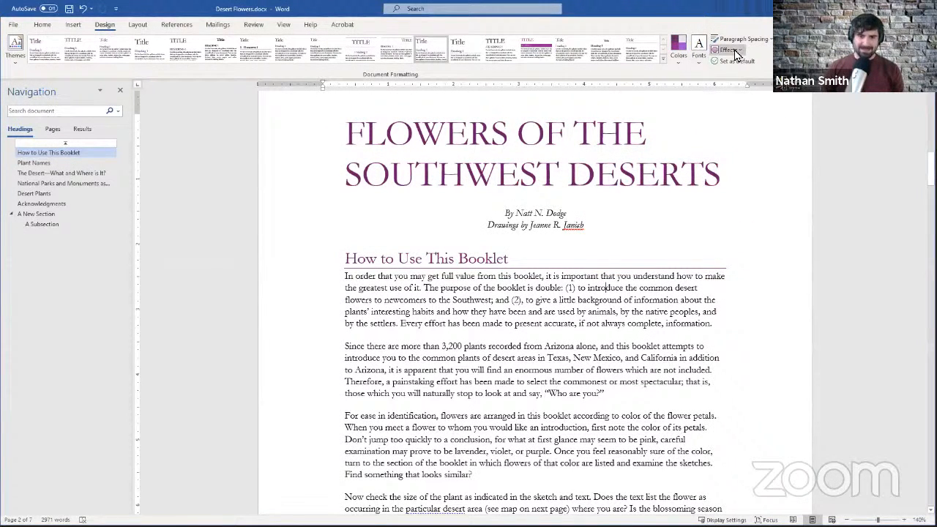
{"action": "left_click", "coordinate": [732, 52]}
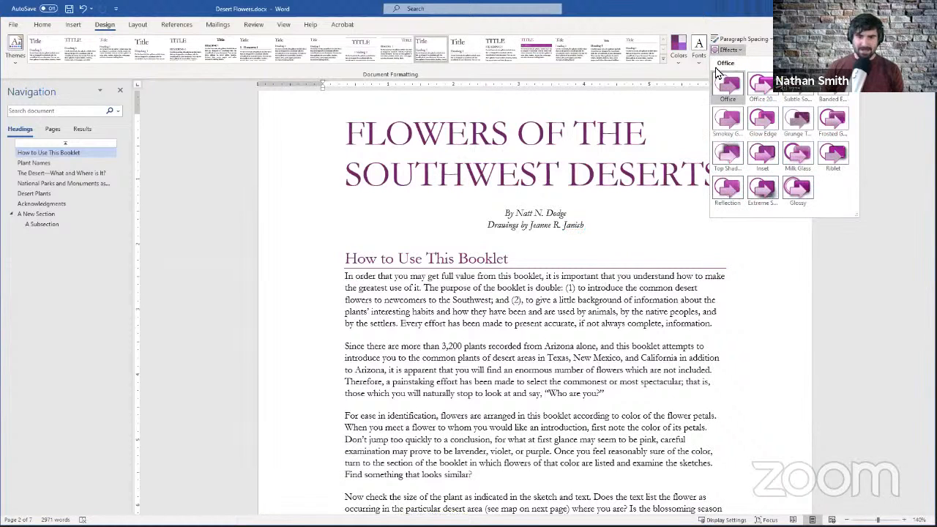
{"action": "left_click", "coordinate": [734, 52]}
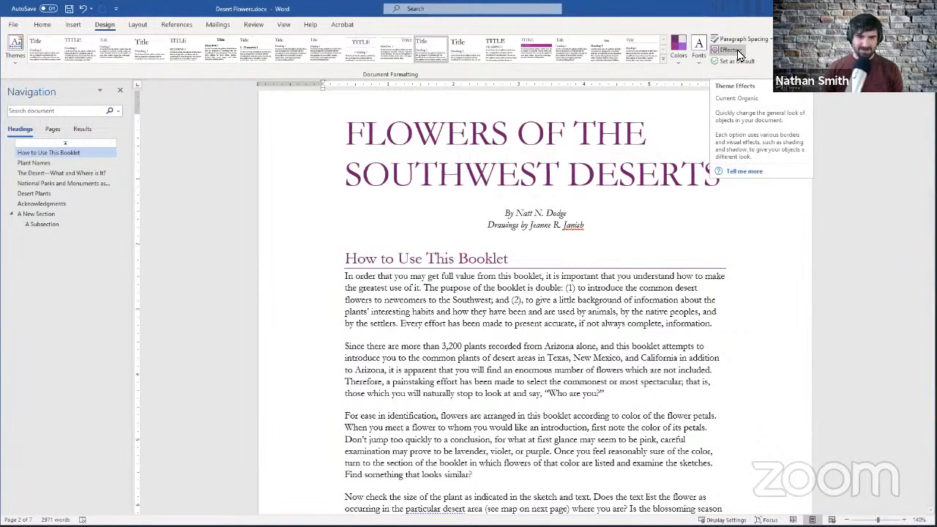
{"action": "left_click", "coordinate": [732, 51]}
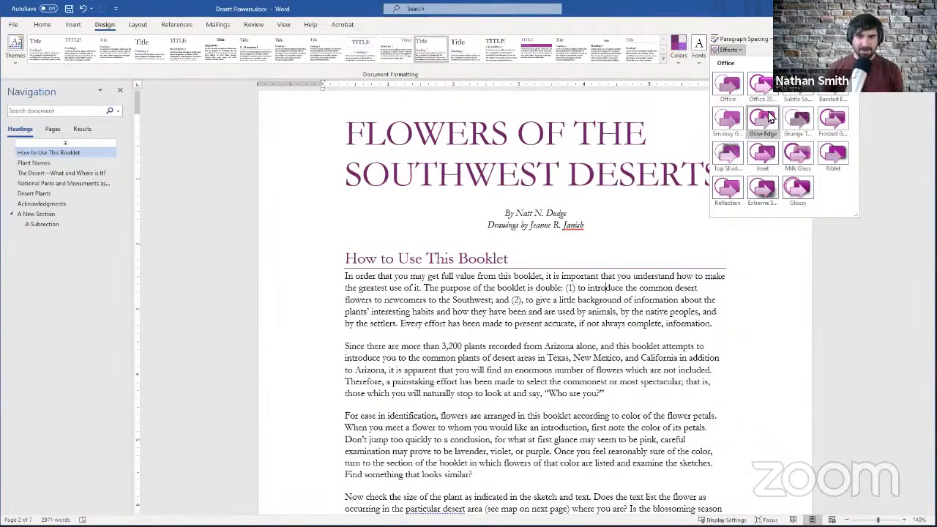
{"action": "left_click", "coordinate": [756, 15]}
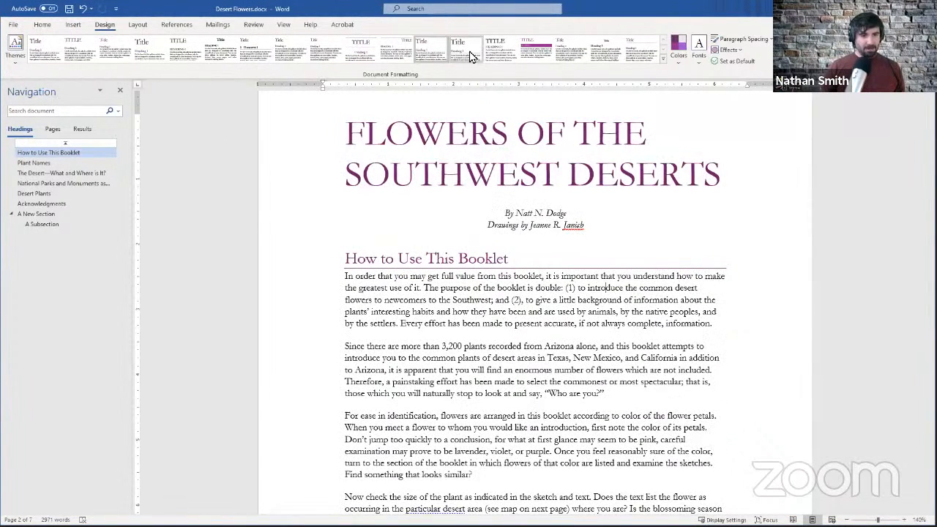
{"action": "left_click", "coordinate": [665, 60]}
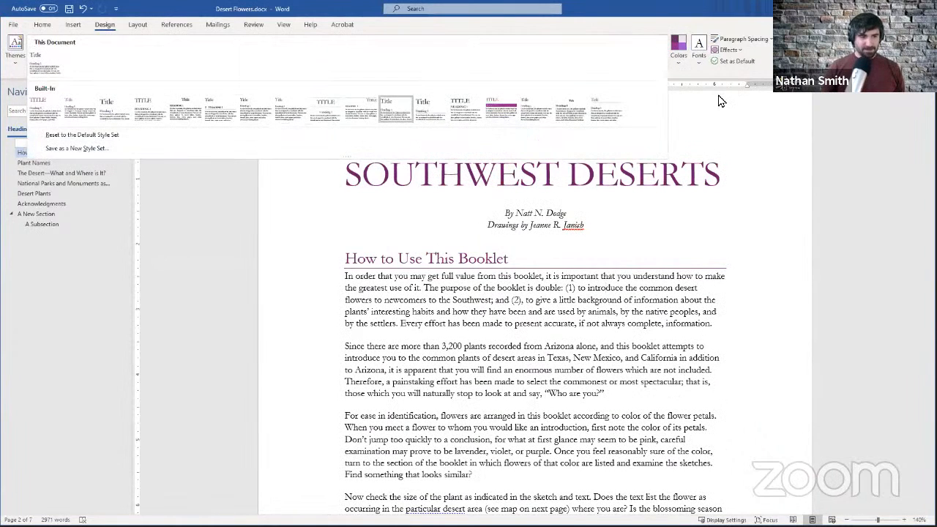
{"action": "left_click", "coordinate": [826, 111]}
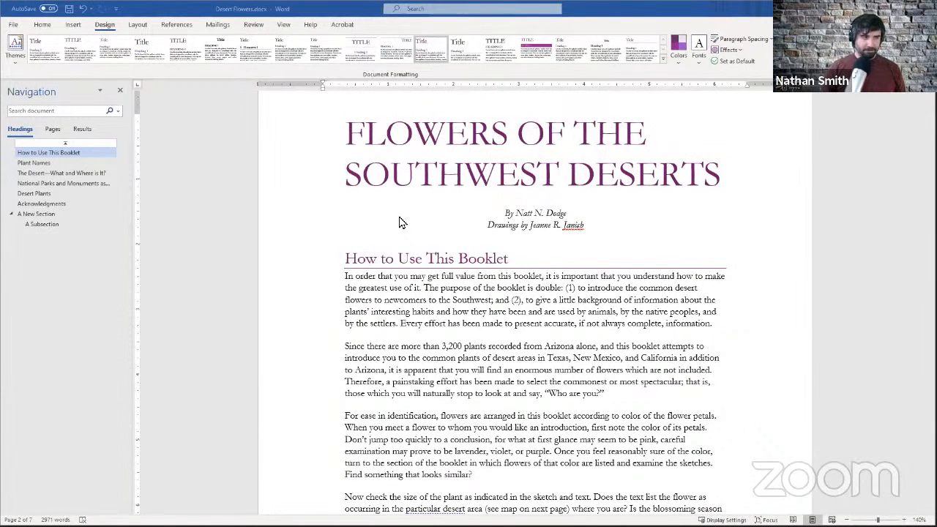
Add an empty paragraph in the Normal style between the byline and the "How to Use This Booklet" heading
{"action": "scroll", "coordinate": [557, 203], "scroll_direction": "down", "scroll_amount": 10}
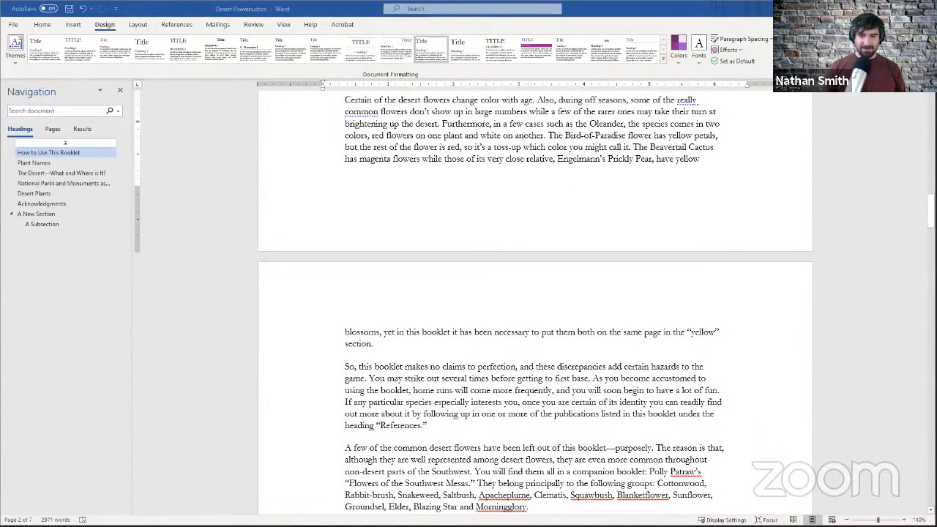
{"action": "left_click_drag", "start_coordinate": [931, 211], "coordinate": [930, 101]}
{"action": "scroll", "coordinate": [854, 128], "scroll_direction": "down", "scroll_amount": 6}
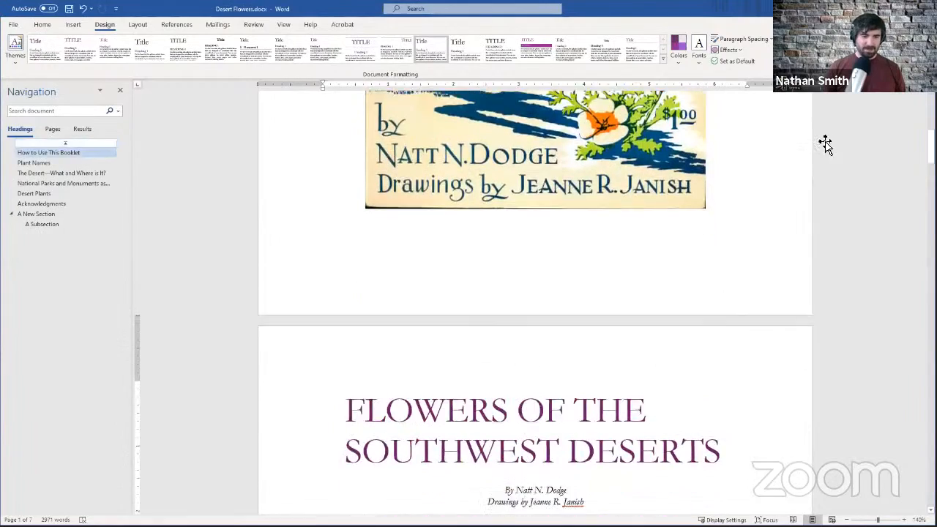
{"action": "scroll", "coordinate": [524, 262], "scroll_direction": "down", "scroll_amount": 8}
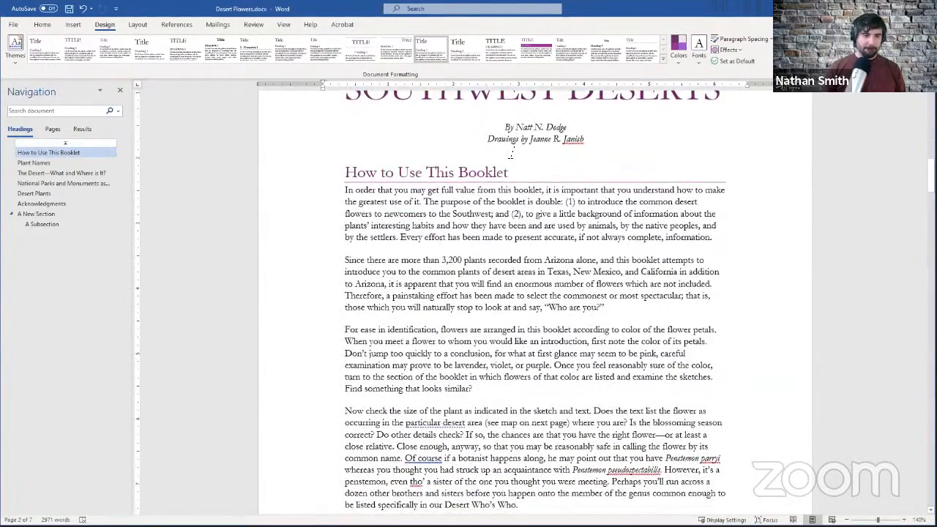
{"action": "left_click", "coordinate": [645, 149]}
{"action": "key", "text": "Return"}
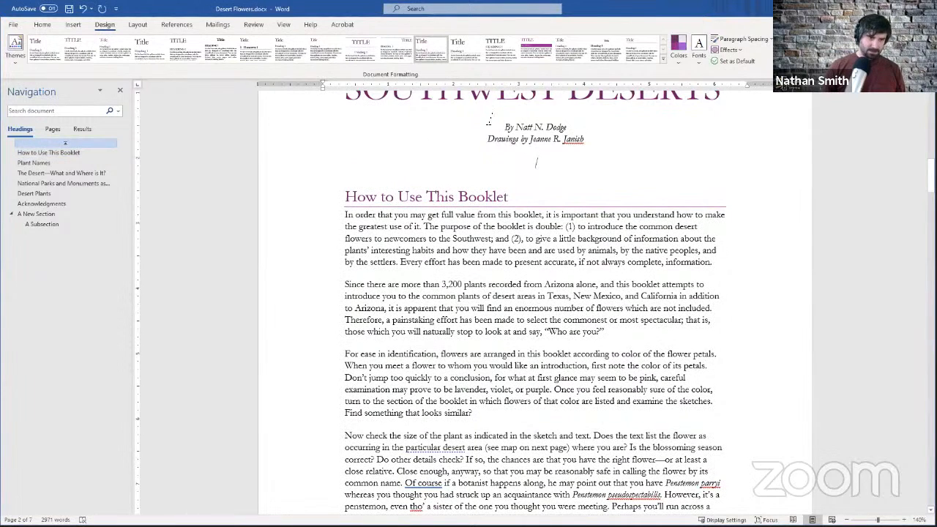
{"action": "left_click", "coordinate": [43, 24]}
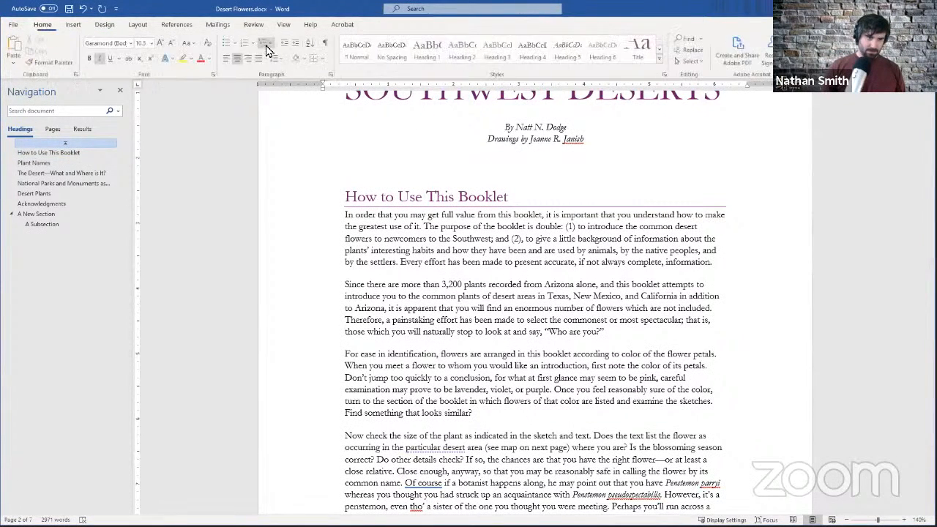
{"action": "left_click", "coordinate": [356, 53]}
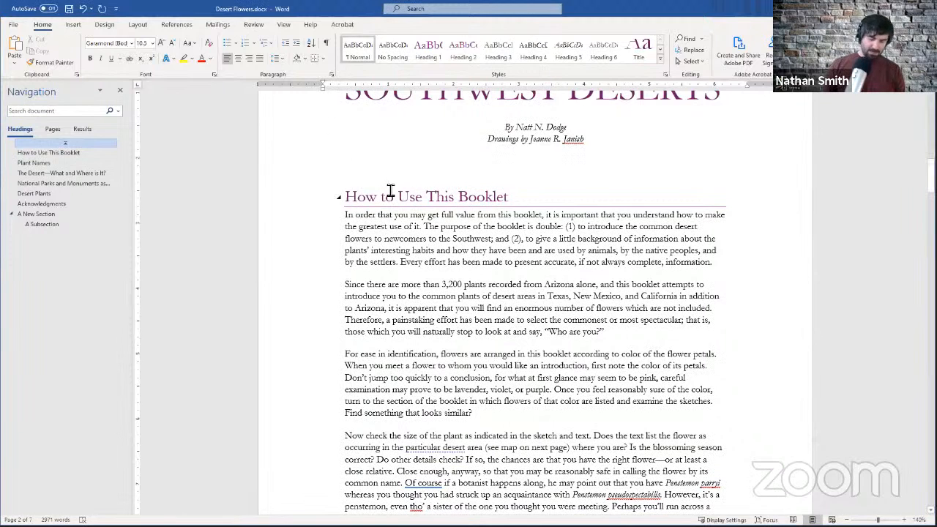
{"action": "key", "text": "Down"}
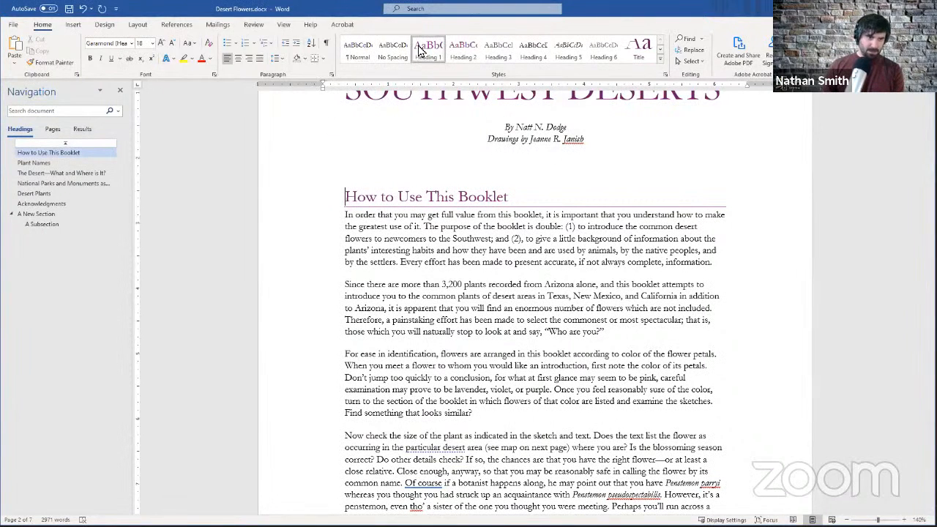
{"action": "key", "text": "Up"}
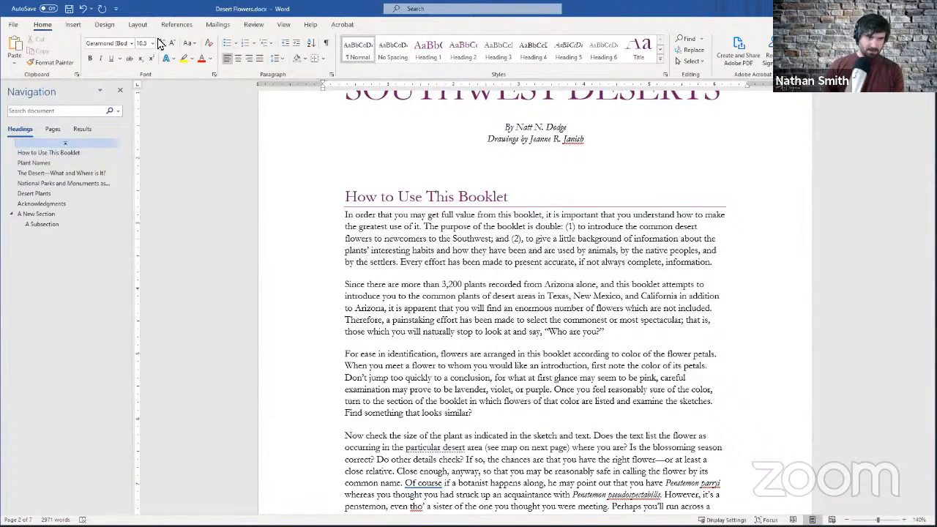
Insert a page break directly before the "How to Use This Booklet" heading
{"action": "left_click", "coordinate": [72, 24]}
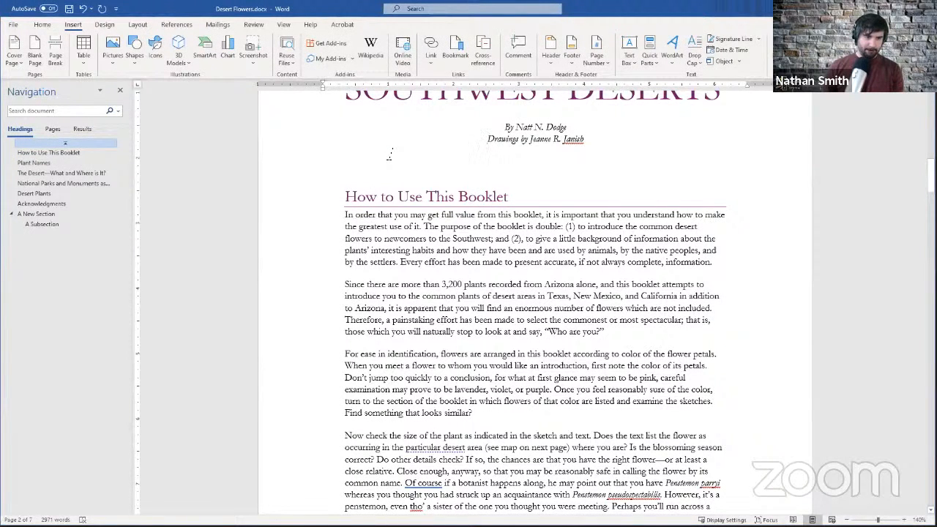
{"action": "key", "text": "Left"}
{"action": "key", "text": "Right"}
{"action": "key", "text": "Right"}
{"action": "key", "text": "Right"}
{"action": "key", "text": "Right"}
{"action": "key", "text": "Right"}
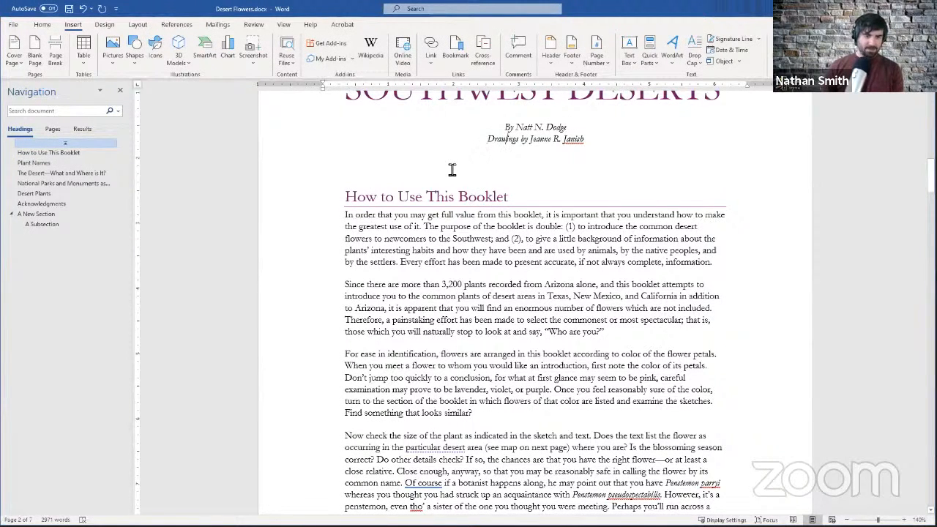
{"action": "key", "text": "ctrl+Down"}
{"action": "key", "text": "ctrl+Down"}
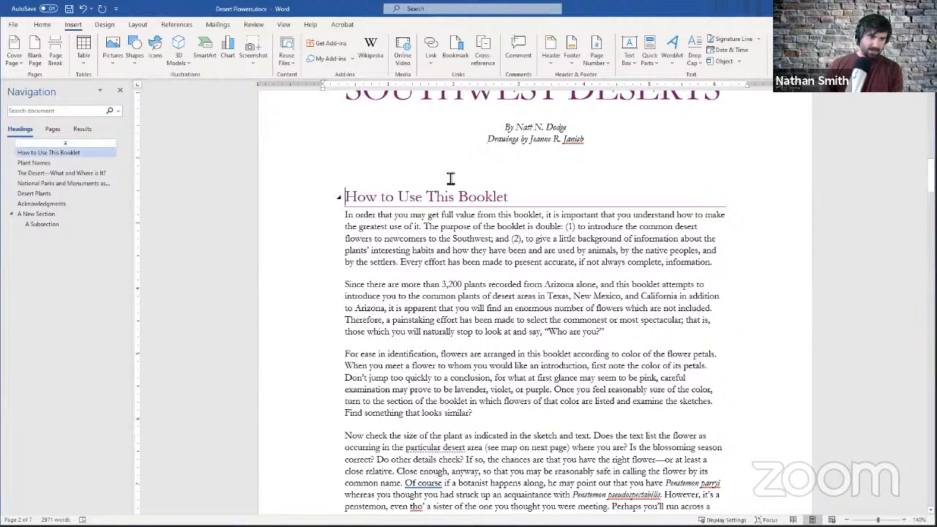
{"action": "left_click", "coordinate": [64, 60]}
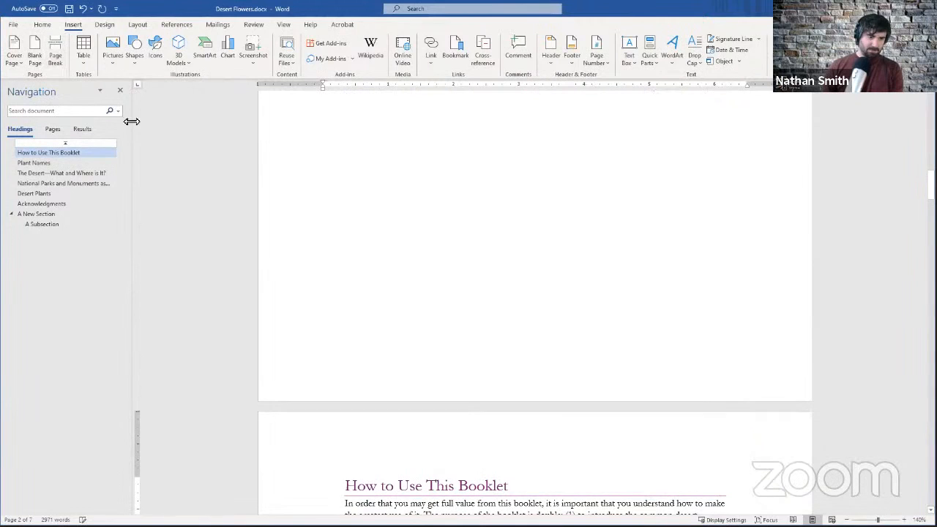
Show the formatting marks around the empty paragraph and page break below the byline on the title page
{"action": "left_click", "coordinate": [415, 282]}
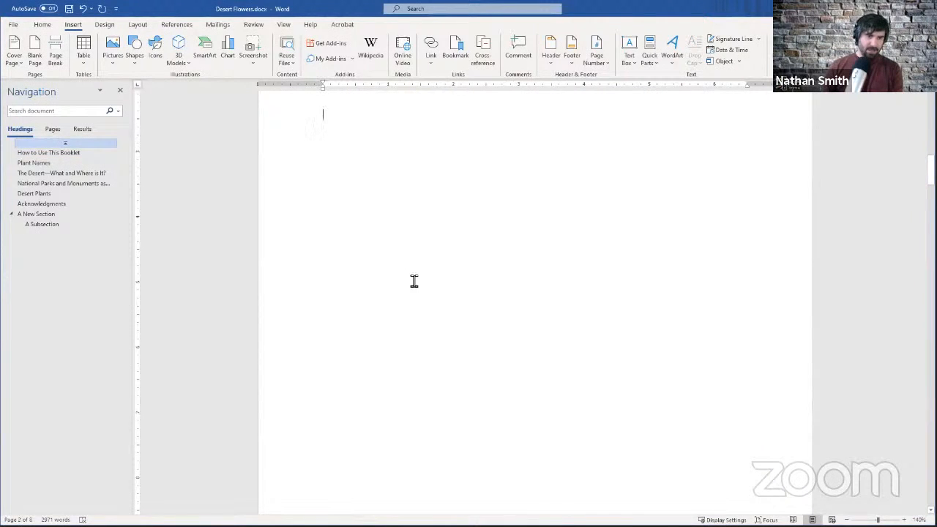
{"action": "scroll", "coordinate": [414, 281], "scroll_direction": "up", "scroll_amount": 5}
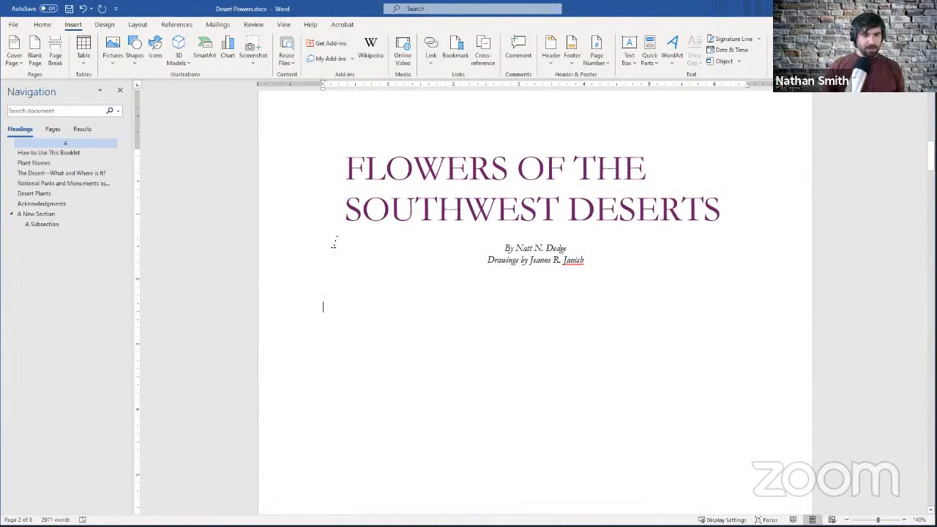
{"action": "left_click", "coordinate": [381, 254]}
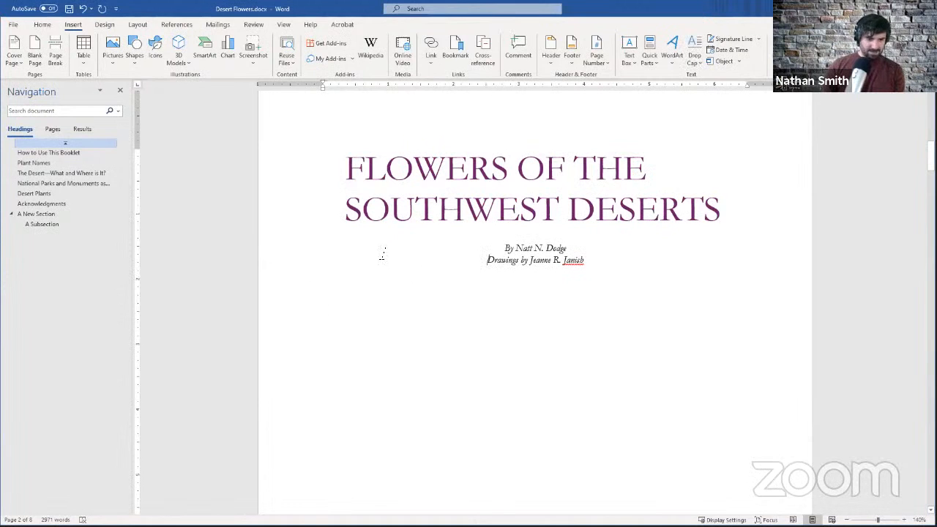
{"action": "key", "text": "Down"}
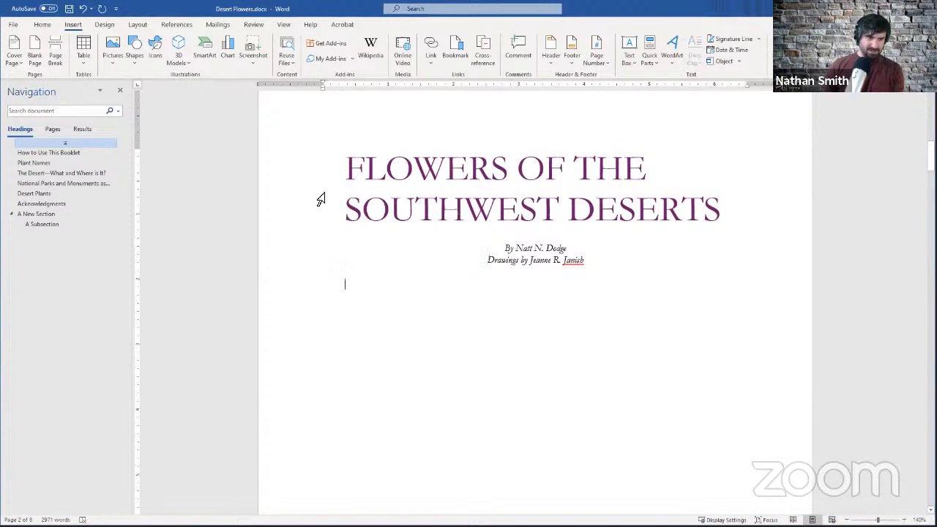
{"action": "left_click", "coordinate": [42, 24]}
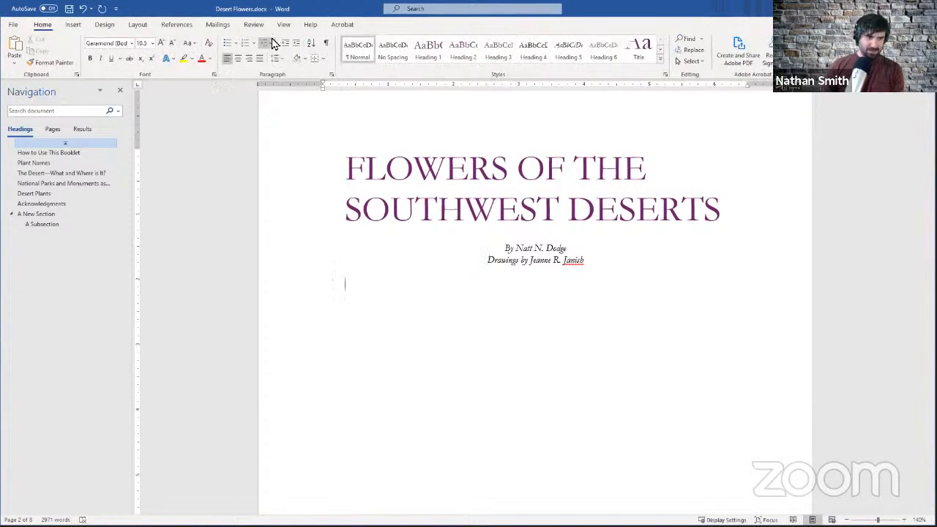
{"action": "left_click", "coordinate": [326, 43]}
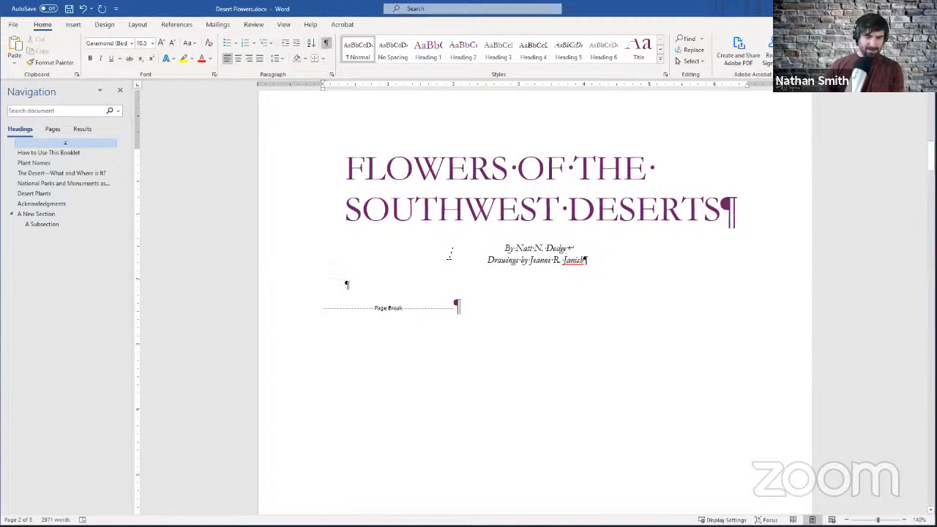
Delete the empty paragraph below the byline and add a new one there in the Normal style
{"action": "key", "text": "Delete"}
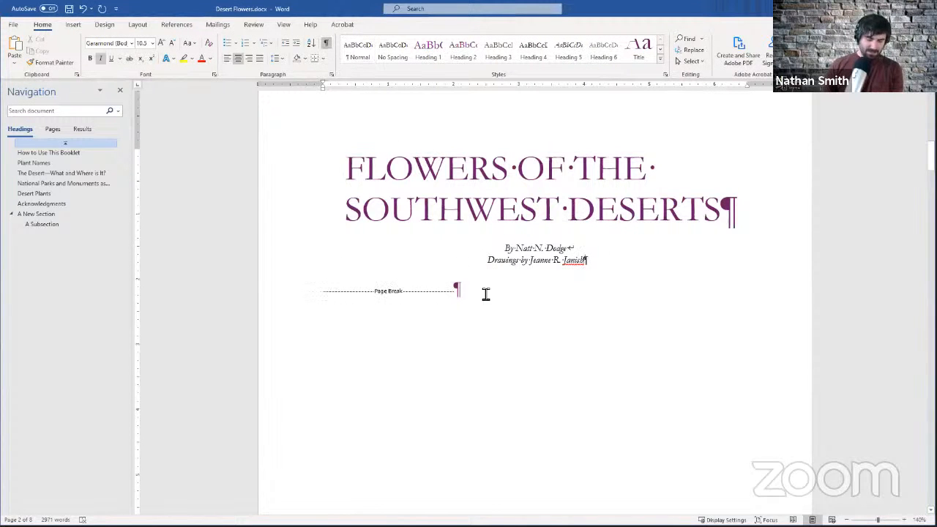
{"action": "key", "text": "Return"}
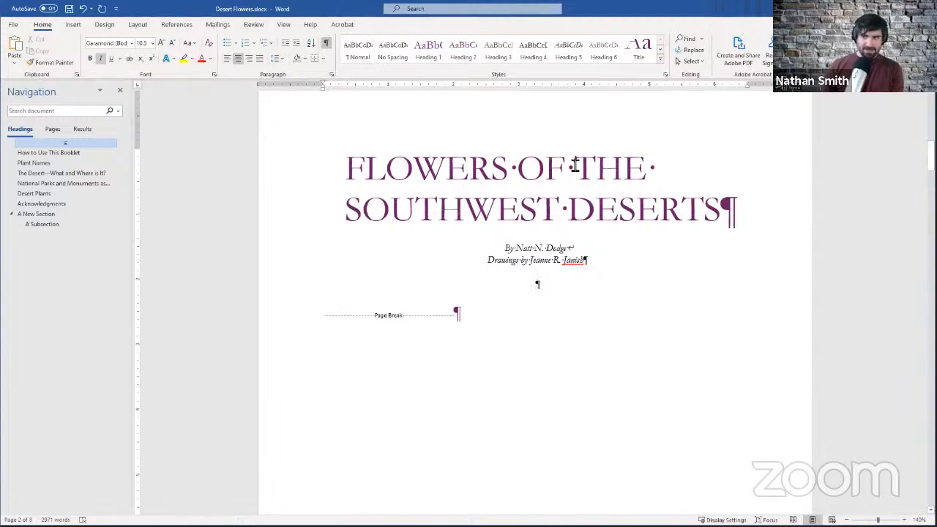
{"action": "left_click", "coordinate": [366, 52]}
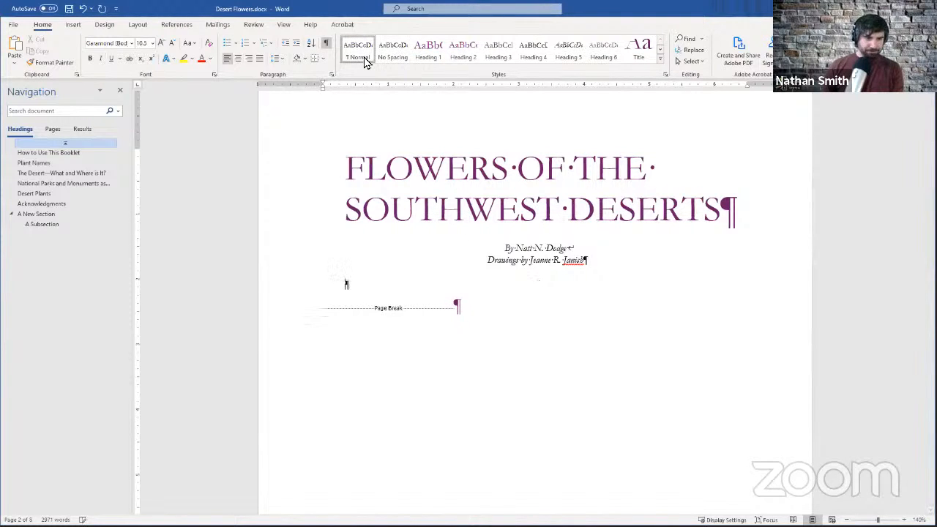
Insert the built-in Automatic Table 1 table of contents at the empty paragraph between the byline and the page break
{"action": "left_click", "coordinate": [75, 26]}
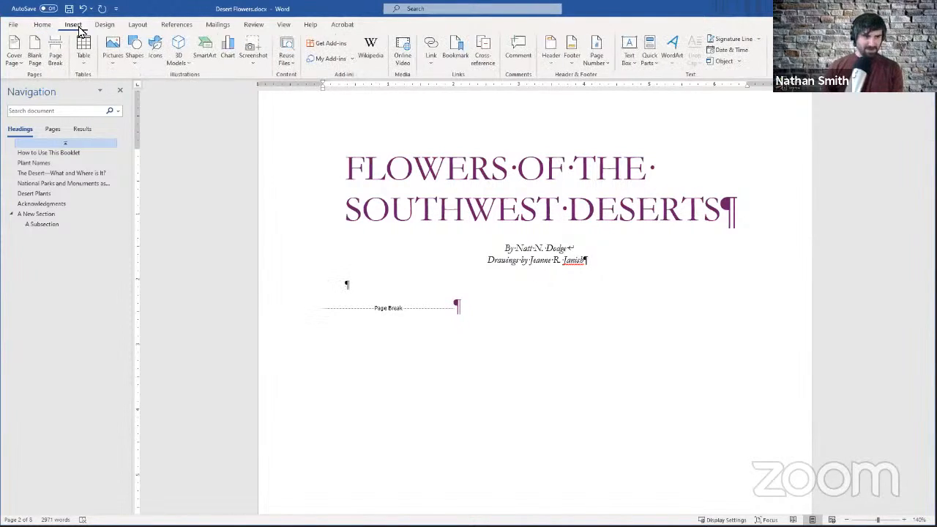
{"action": "left_click", "coordinate": [179, 26]}
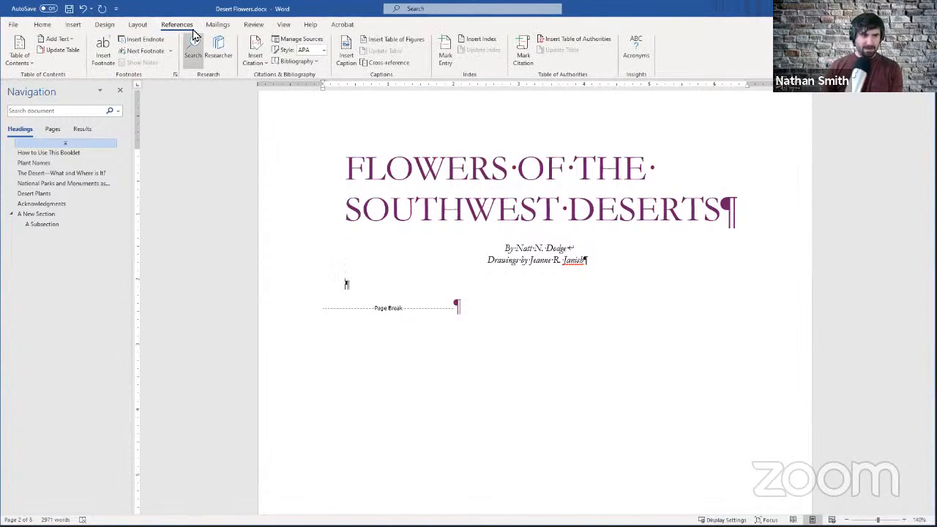
{"action": "left_click", "coordinate": [25, 66]}
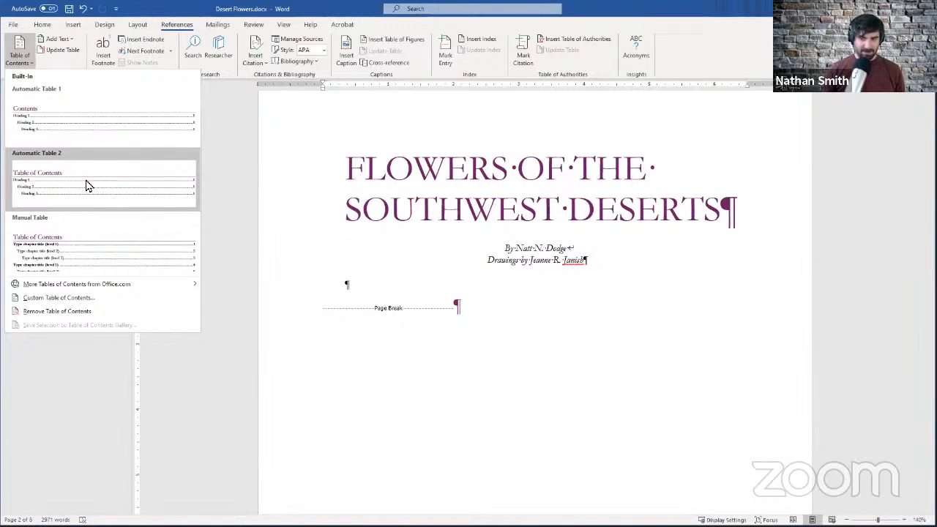
{"action": "left_click", "coordinate": [114, 110]}
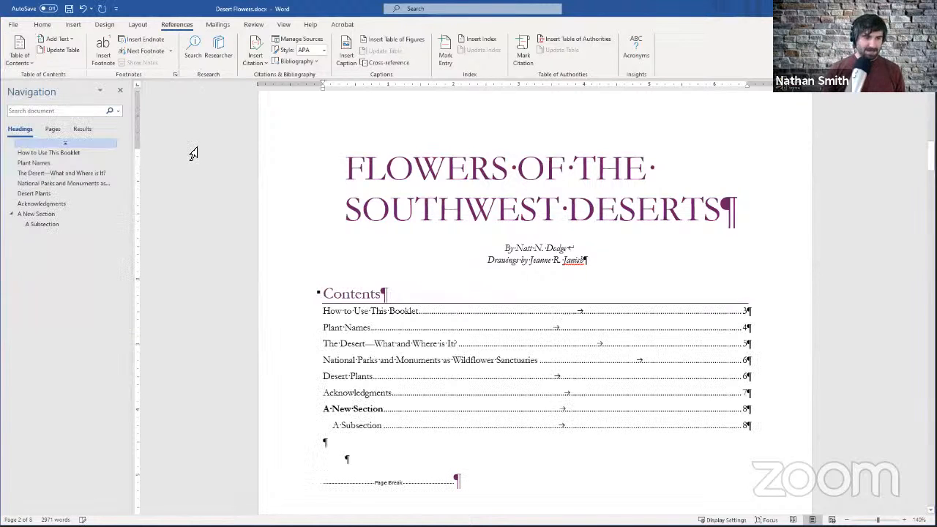
Look over the inserted table of contents and hide the formatting marks
{"action": "scroll", "coordinate": [453, 281], "scroll_direction": "down", "scroll_amount": 2}
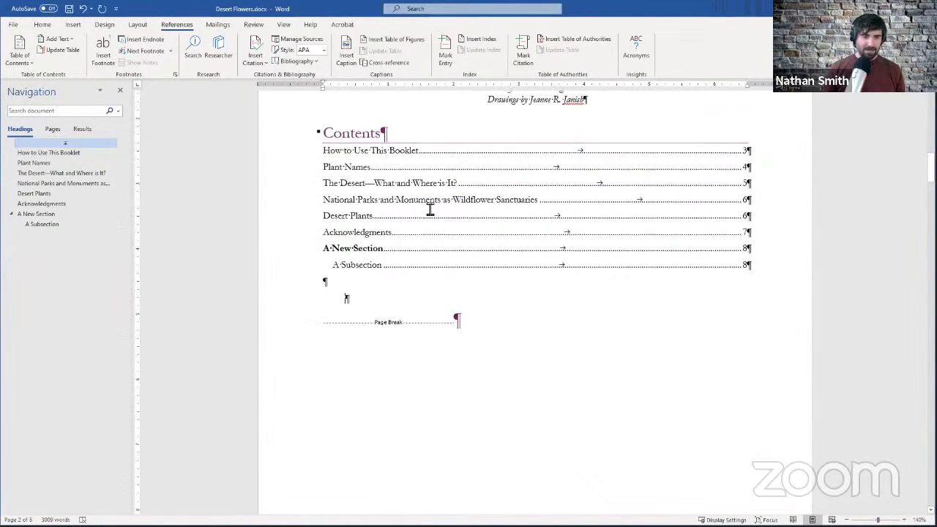
{"action": "scroll", "coordinate": [429, 210], "scroll_direction": "up", "scroll_amount": 1}
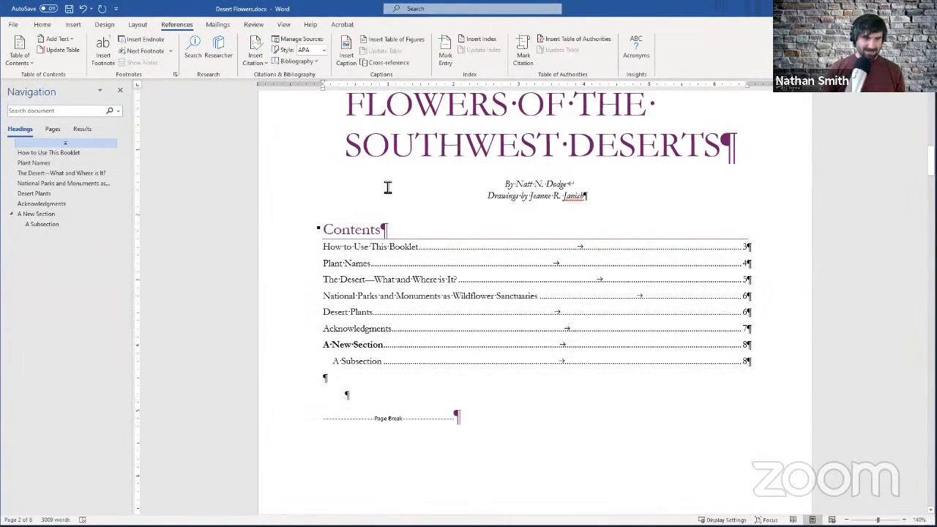
{"action": "left_click", "coordinate": [43, 25]}
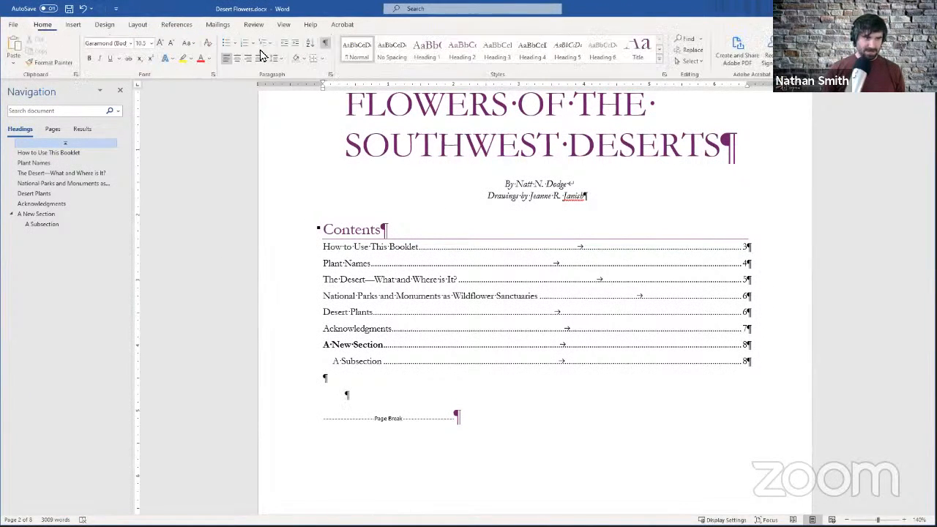
{"action": "left_click", "coordinate": [326, 43]}
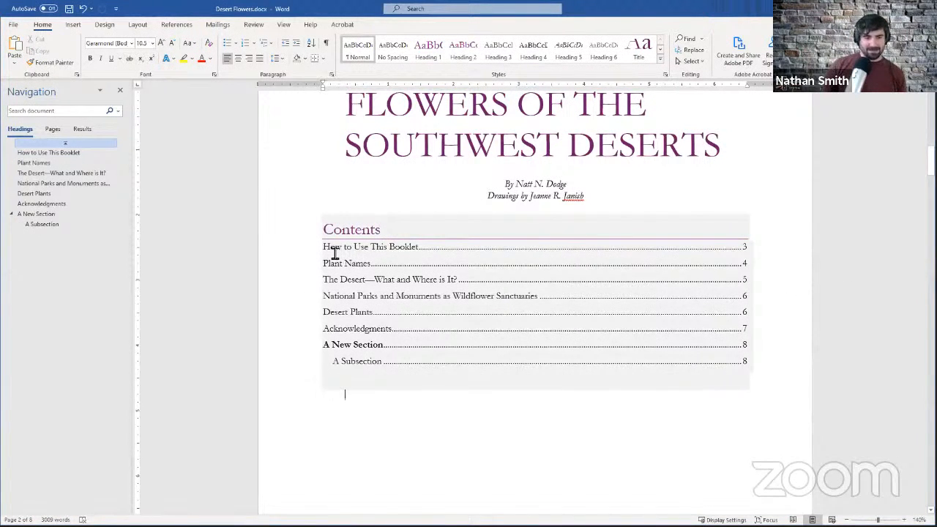
Append " - Updated" to the "How to Use This Booklet" heading
{"action": "scroll", "coordinate": [381, 293], "scroll_direction": "down", "scroll_amount": 10}
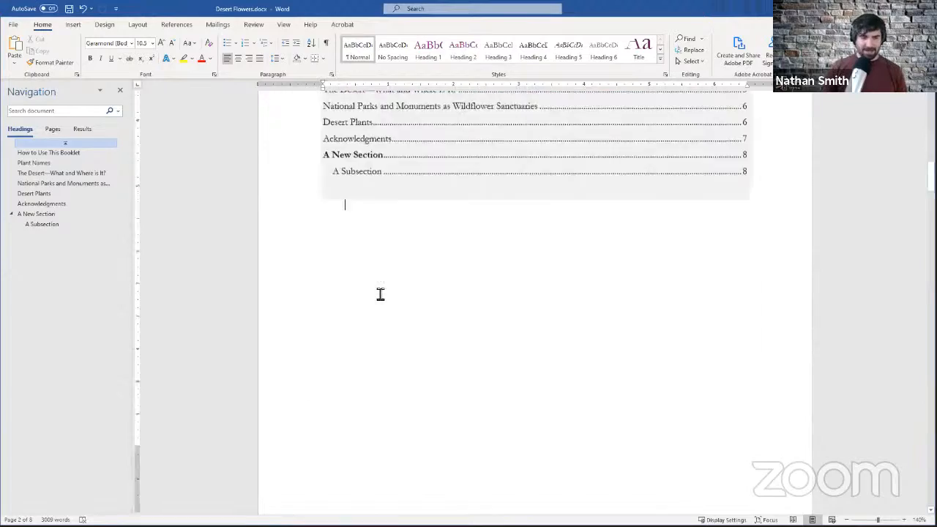
{"action": "scroll", "coordinate": [523, 247], "scroll_direction": "up", "scroll_amount": 3}
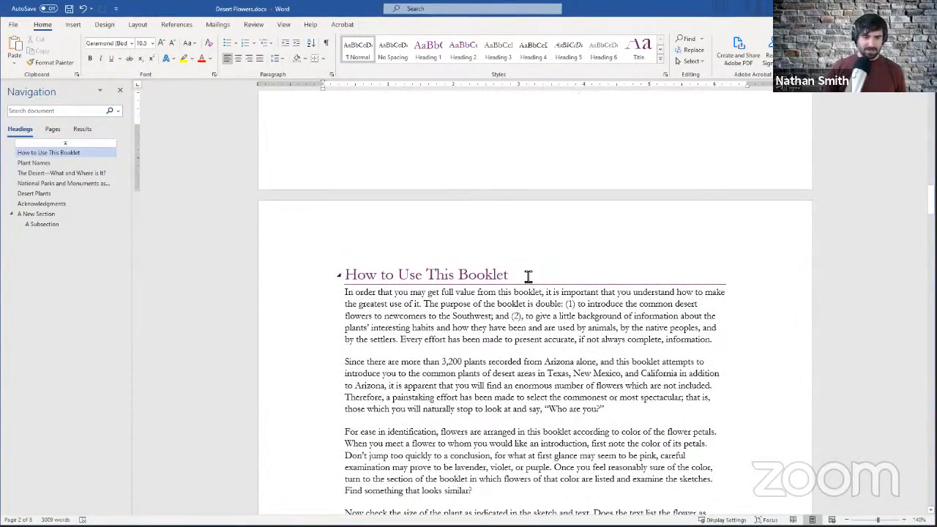
{"action": "left_click", "coordinate": [530, 271]}
{"action": "type", "text": "-"}
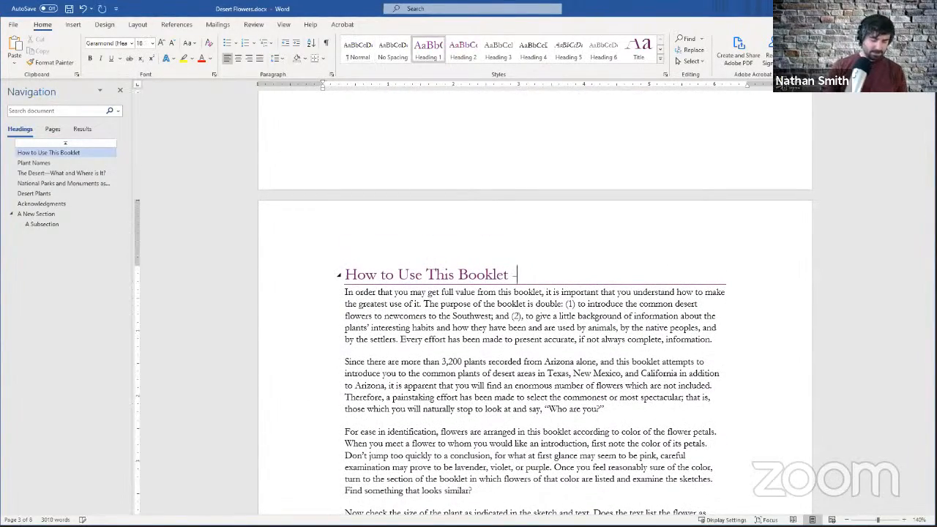
{"action": "type", "text": " Update"}
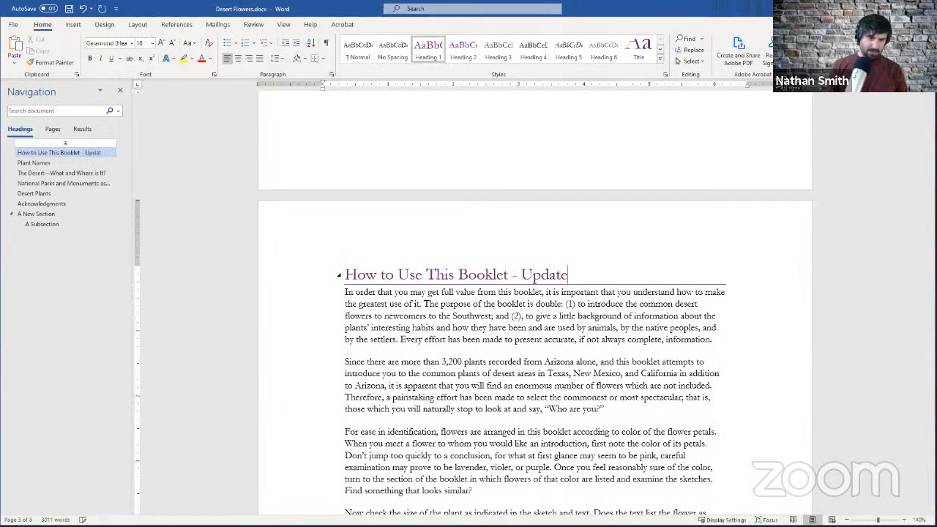
{"action": "type", "text": "d"}
Update the entire table of contents, including the heading text, rather than only the page numbers
{"action": "scroll", "coordinate": [571, 330], "scroll_direction": "up", "scroll_amount": 5}
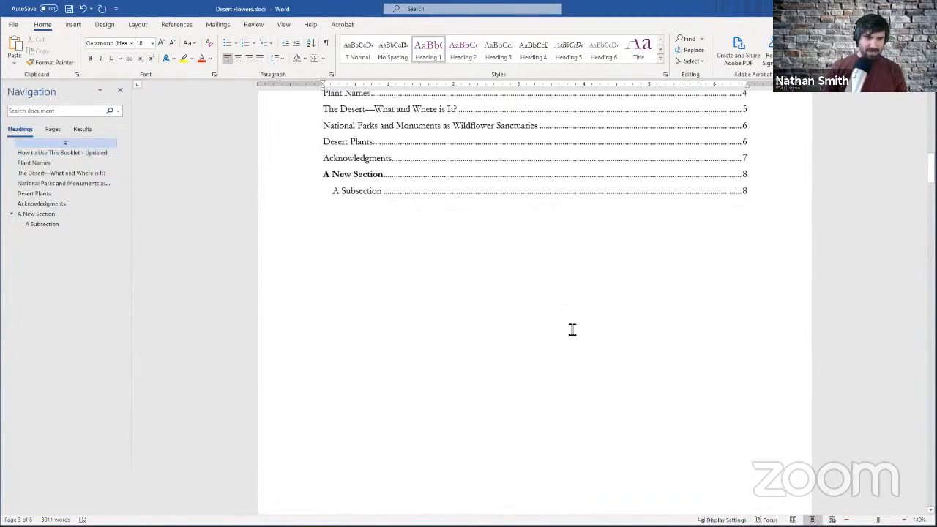
{"action": "scroll", "coordinate": [572, 329], "scroll_direction": "up", "scroll_amount": 4}
{"action": "left_click", "coordinate": [477, 351]}
{"action": "scroll", "coordinate": [515, 362], "scroll_direction": "down", "scroll_amount": 1}
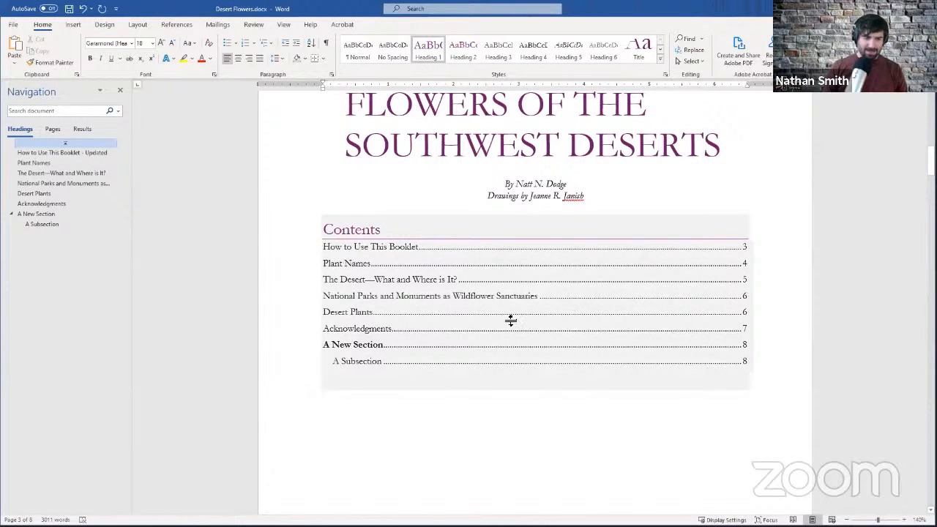
{"action": "left_click", "coordinate": [418, 245]}
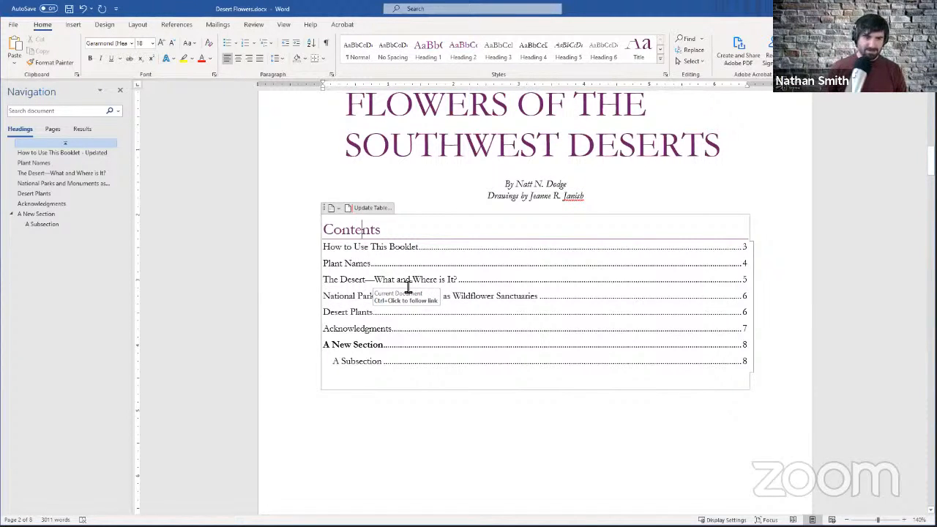
{"action": "left_click", "coordinate": [378, 208]}
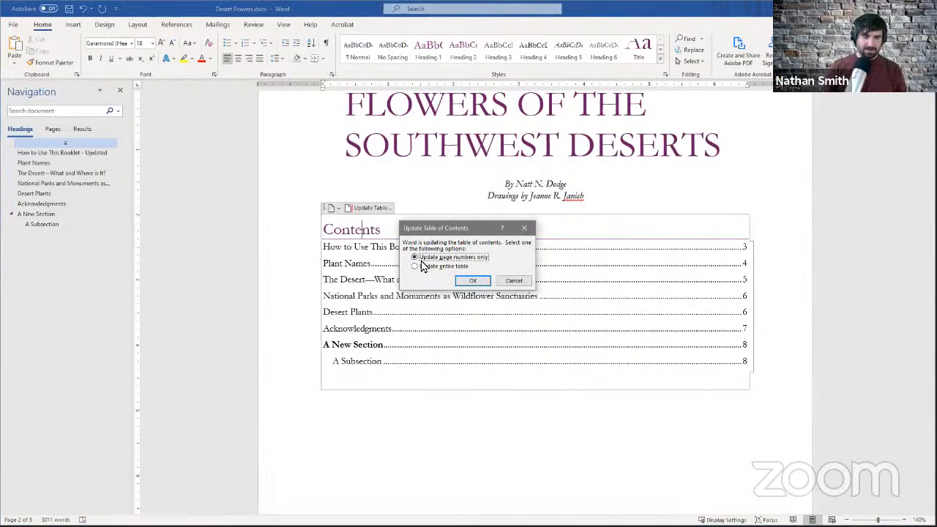
{"action": "left_click", "coordinate": [444, 266]}
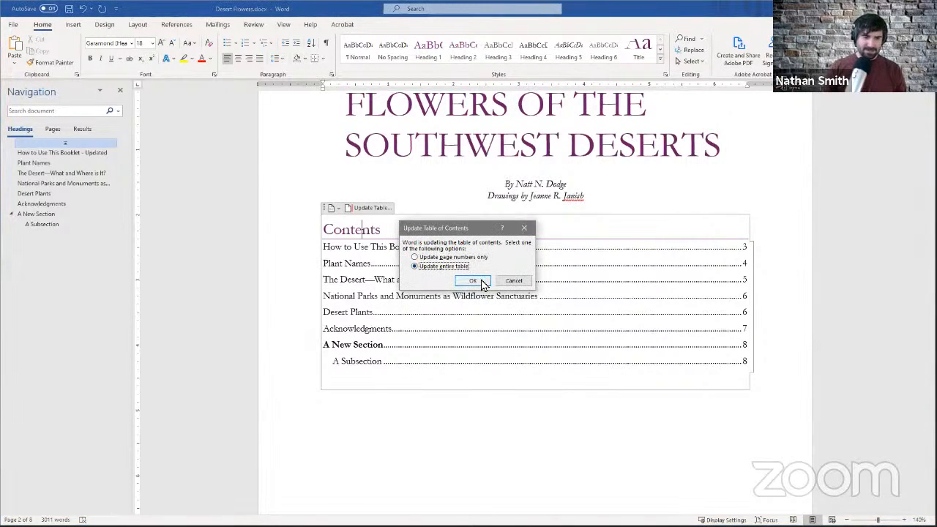
{"action": "left_click", "coordinate": [475, 281]}
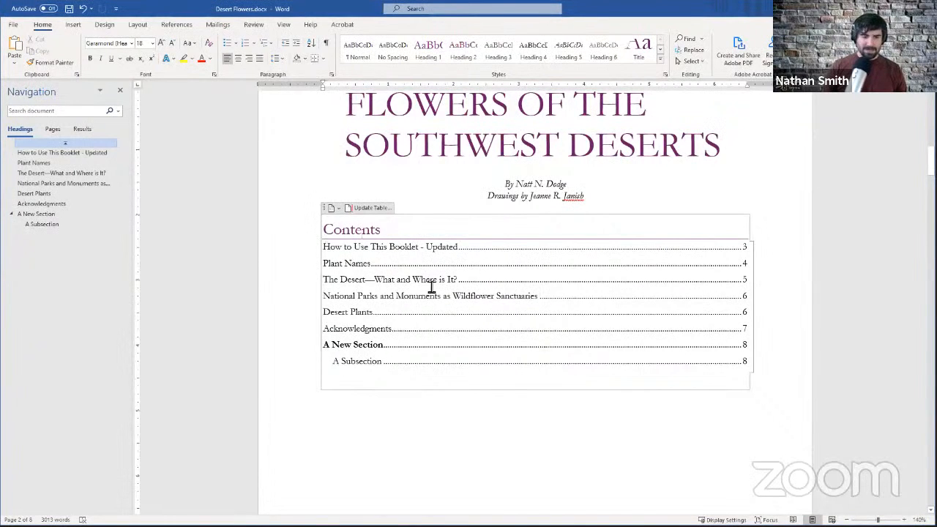
{"action": "scroll", "coordinate": [308, 346], "scroll_direction": "down", "scroll_amount": 10}
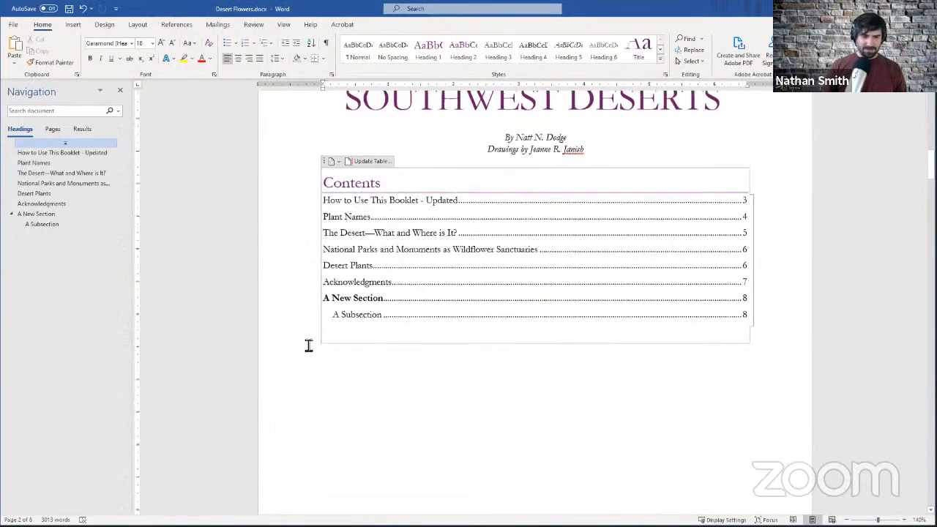
{"action": "scroll", "coordinate": [308, 345], "scroll_direction": "down", "scroll_amount": 2}
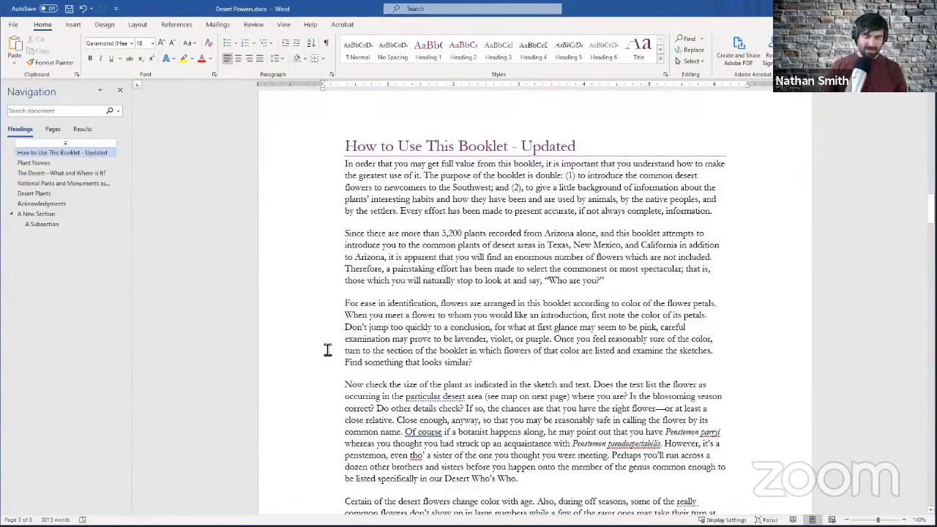
Check in the style gallery which style is applied to the Contents title of the table of contents
{"action": "scroll", "coordinate": [324, 351], "scroll_direction": "up", "scroll_amount": 6}
{"action": "scroll", "coordinate": [327, 350], "scroll_direction": "up", "scroll_amount": 5}
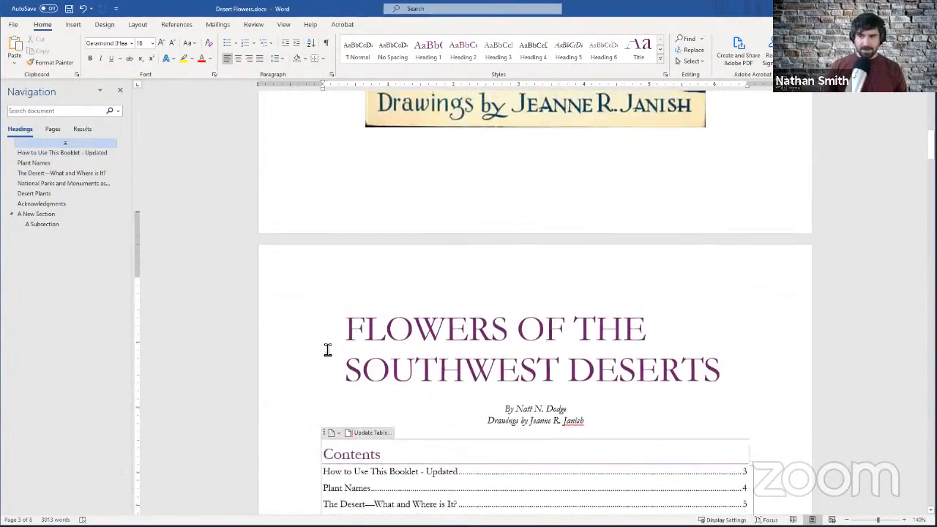
{"action": "scroll", "coordinate": [327, 350], "scroll_direction": "down", "scroll_amount": 5}
{"action": "scroll", "coordinate": [328, 350], "scroll_direction": "down", "scroll_amount": 1}
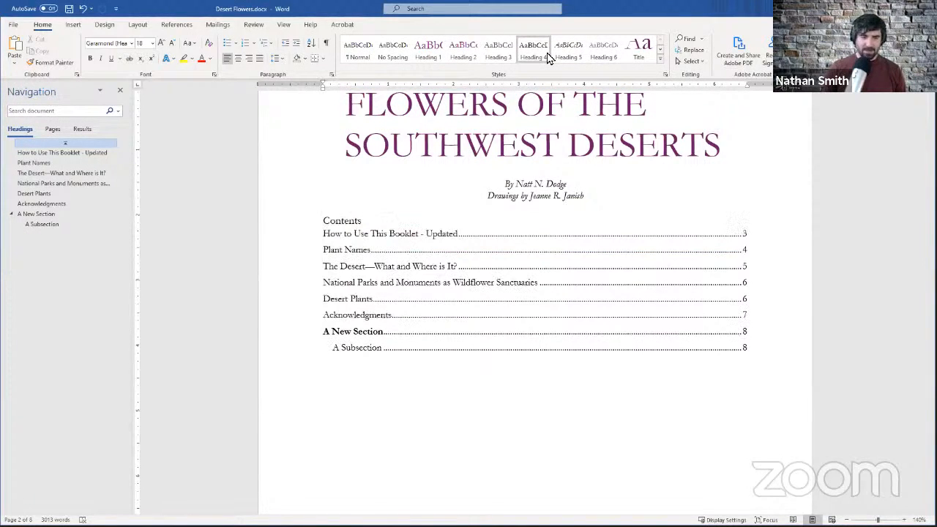
{"action": "left_click", "coordinate": [360, 235]}
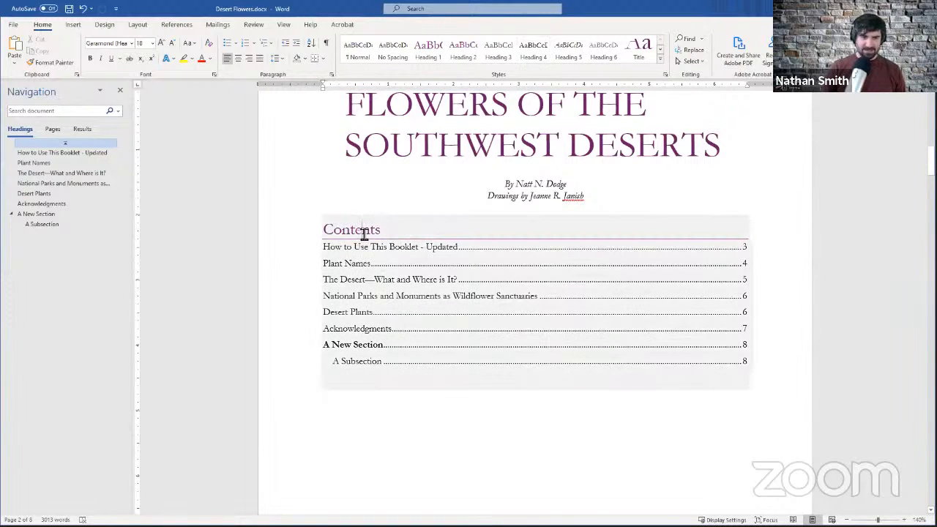
{"action": "left_click", "coordinate": [663, 60]}
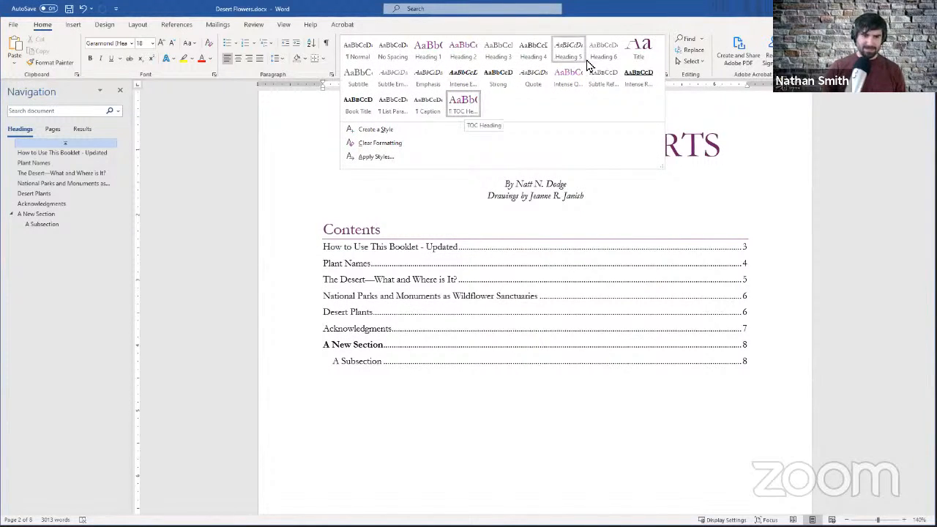
{"action": "left_click", "coordinate": [623, 27]}
Follow the Desert Plants link in the table of contents to that section
{"action": "left_click", "coordinate": [362, 229]}
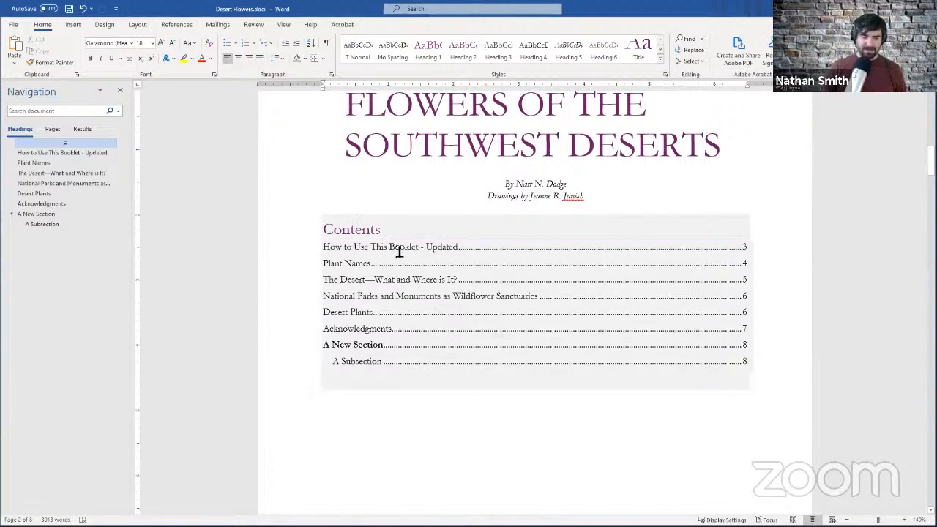
{"action": "left_click", "coordinate": [377, 282]}
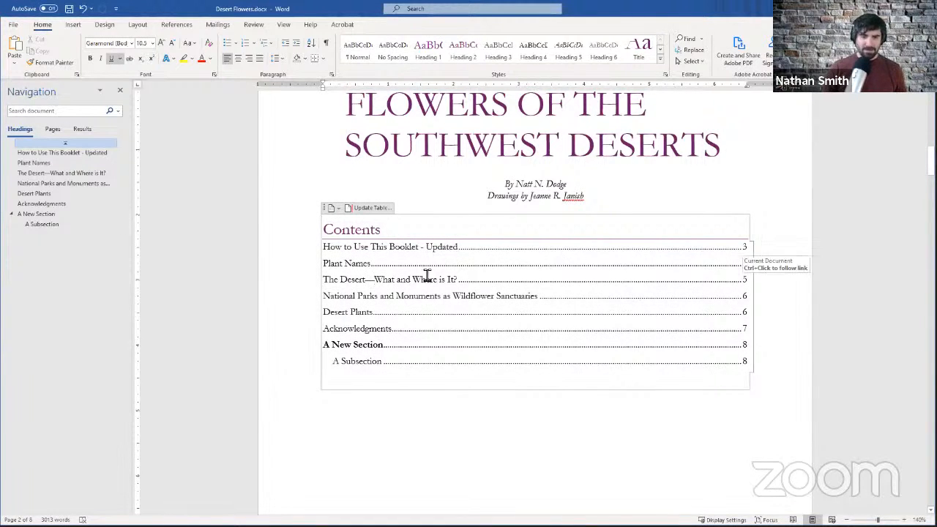
{"action": "left_click", "coordinate": [363, 315], "text": "ctrl"}
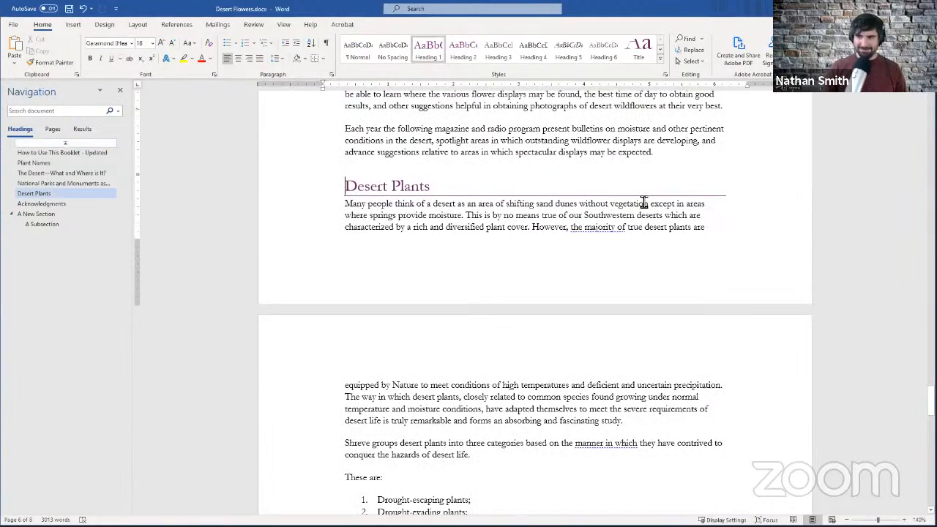
Look through the document backwards from the Desert Plants section to the title and contents page
{"action": "scroll", "coordinate": [640, 209], "scroll_direction": "up", "scroll_amount": 5}
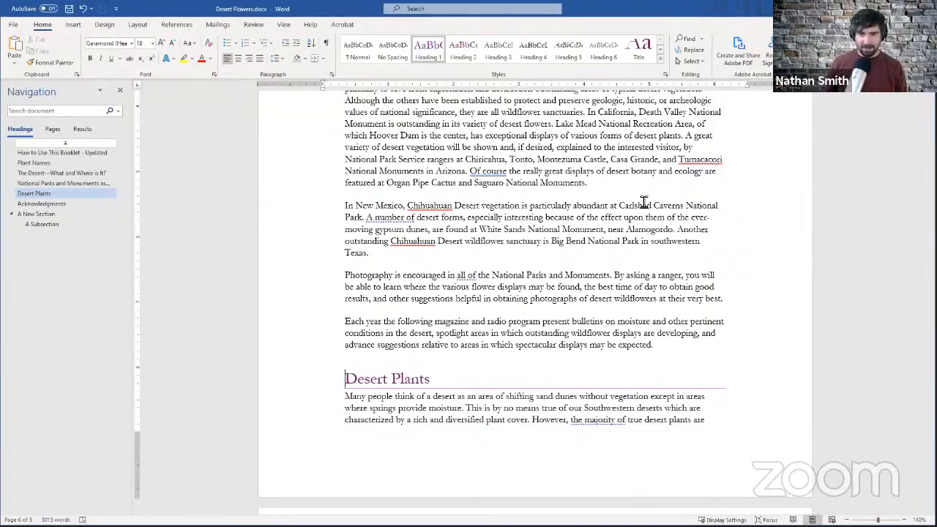
{"action": "scroll", "coordinate": [636, 178], "scroll_direction": "up", "scroll_amount": 15}
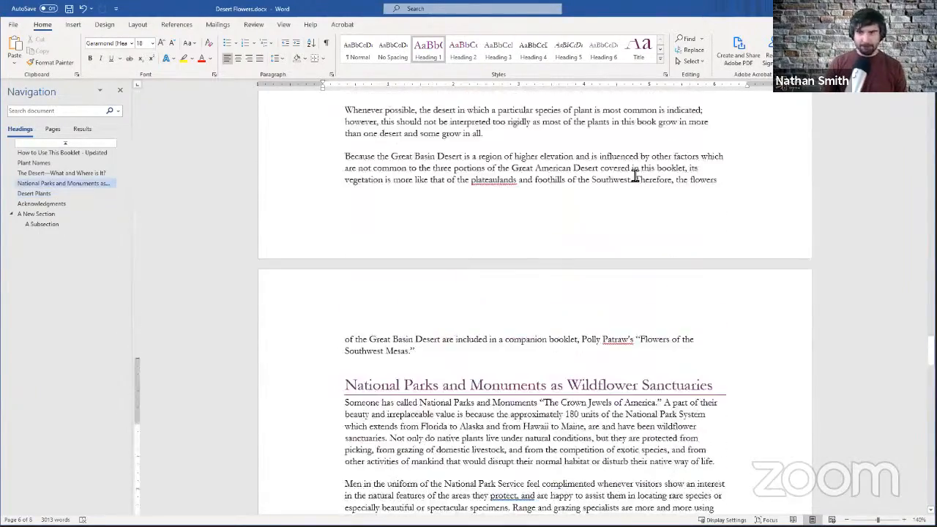
{"action": "scroll", "coordinate": [636, 178], "scroll_direction": "up", "scroll_amount": 9}
{"action": "scroll", "coordinate": [762, 245], "scroll_direction": "down", "scroll_amount": 5}
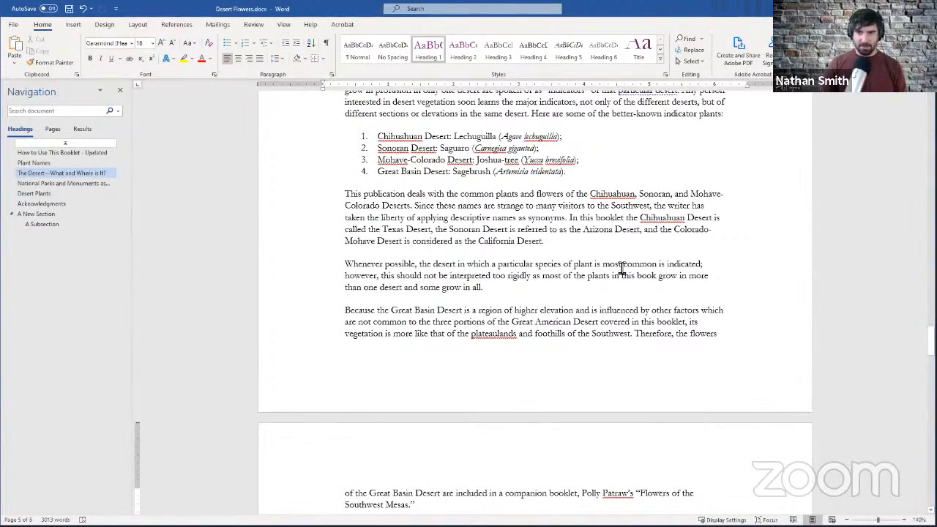
{"action": "scroll", "coordinate": [622, 268], "scroll_direction": "up", "scroll_amount": 3}
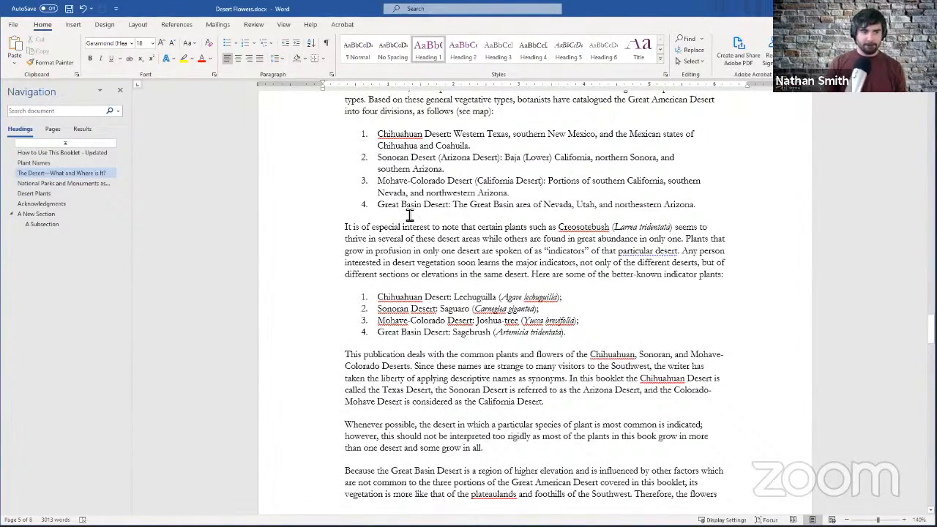
{"action": "scroll", "coordinate": [410, 214], "scroll_direction": "up", "scroll_amount": 15}
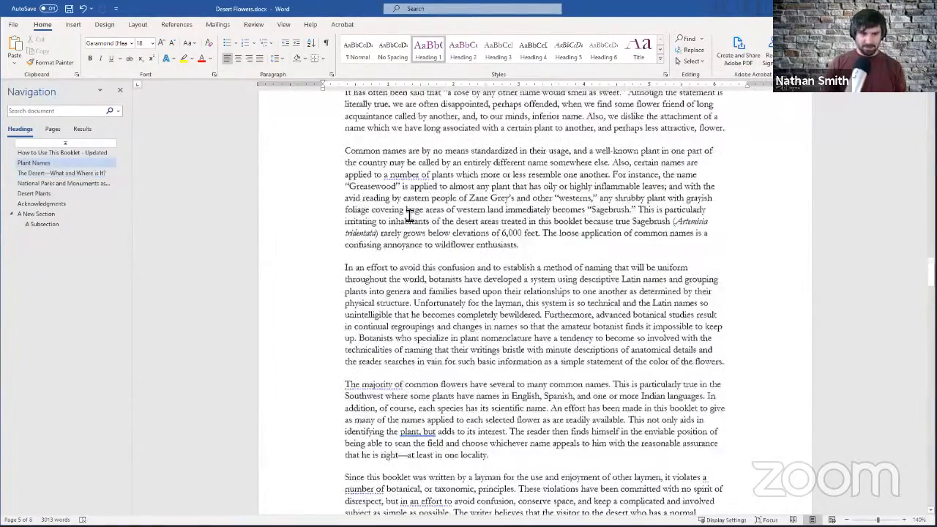
{"action": "scroll", "coordinate": [410, 215], "scroll_direction": "up", "scroll_amount": 1}
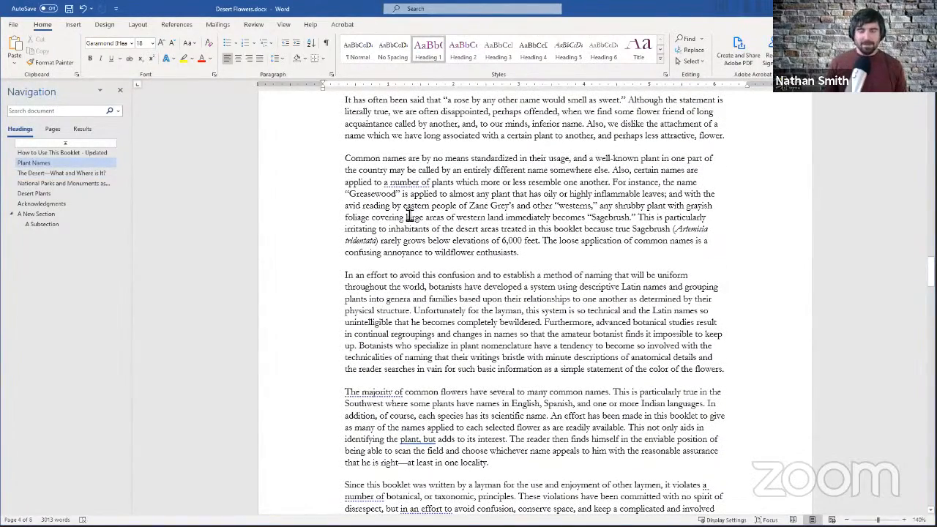
{"action": "scroll", "coordinate": [410, 215], "scroll_direction": "up", "scroll_amount": 8}
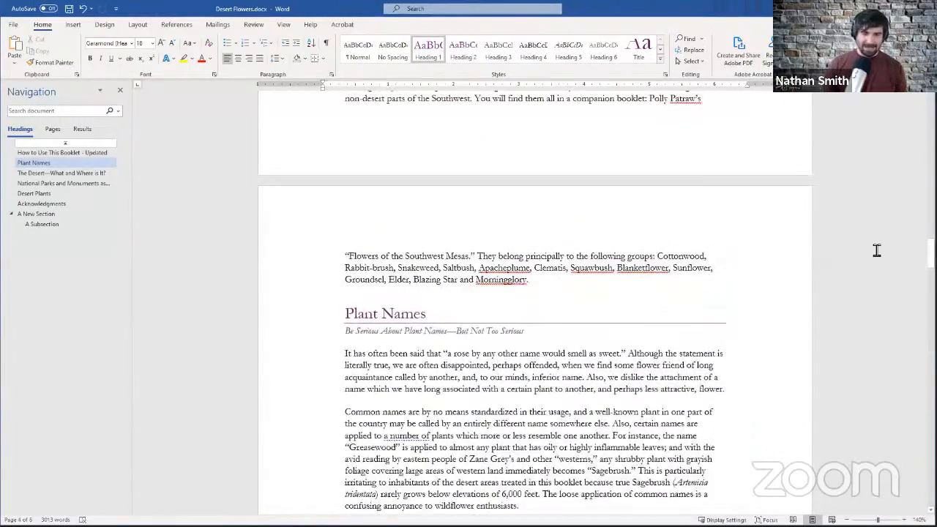
{"action": "left_click_drag", "start_coordinate": [931, 253], "coordinate": [915, 154]}
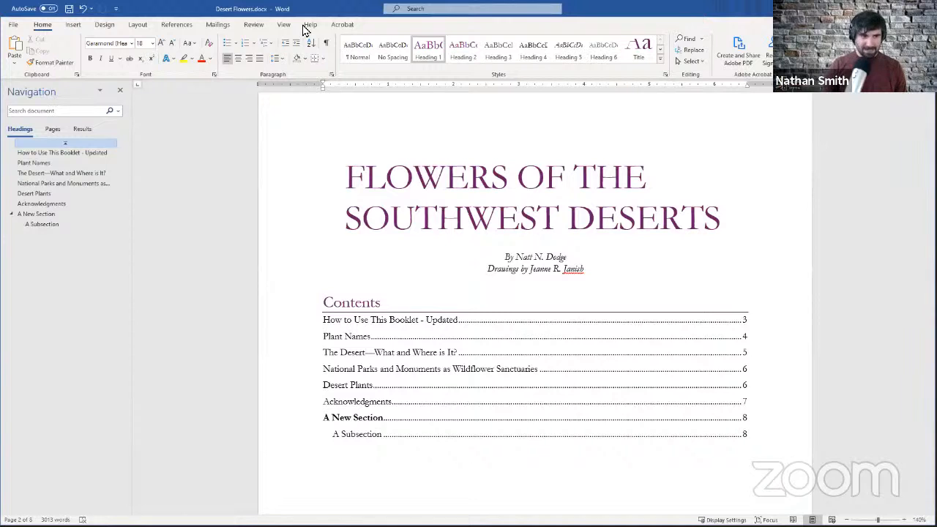
Bring up the review tools and examine the spelling and grammar marks in the How to Use This Booklet section
{"action": "left_click", "coordinate": [254, 25]}
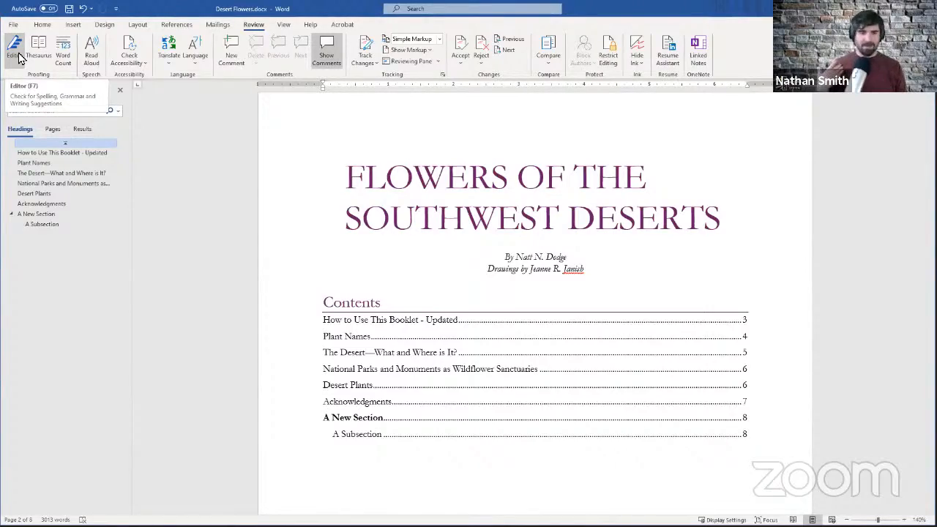
{"action": "scroll", "coordinate": [339, 167], "scroll_direction": "down", "scroll_amount": 10}
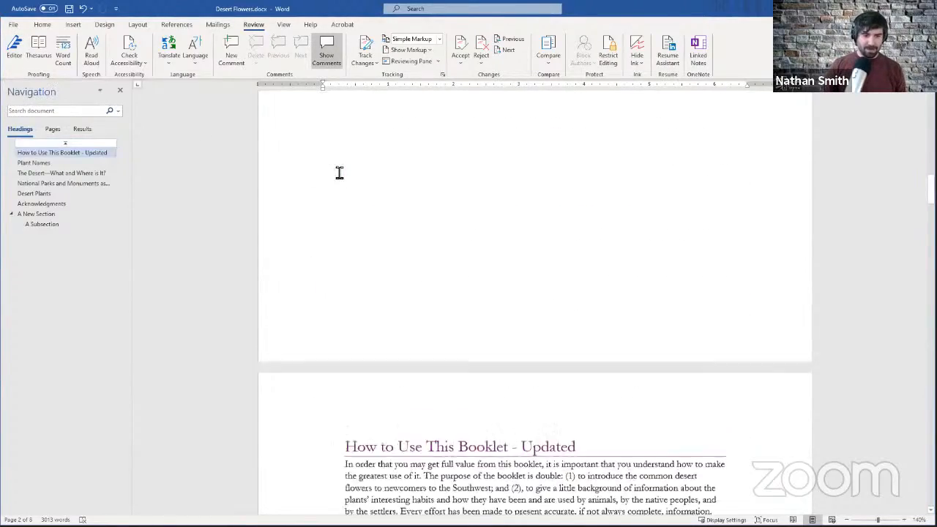
{"action": "scroll", "coordinate": [338, 172], "scroll_direction": "down", "scroll_amount": 10}
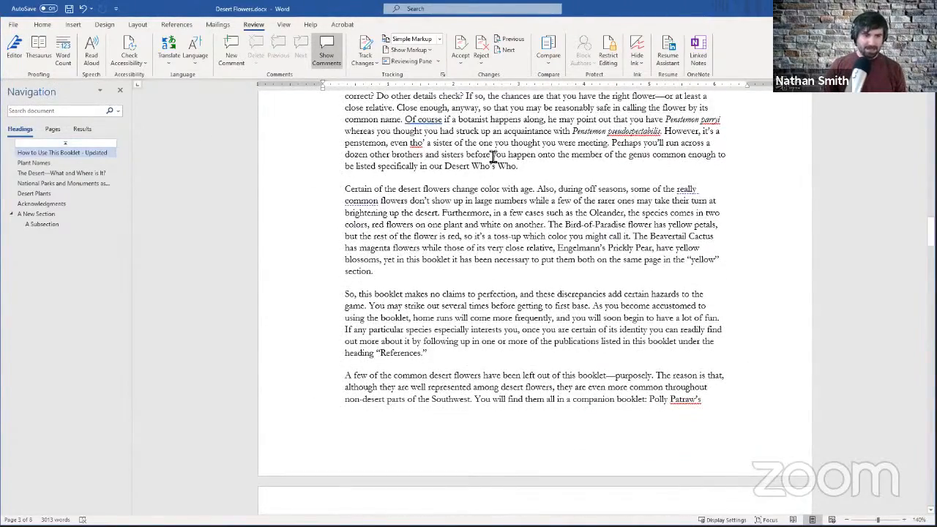
{"action": "scroll", "coordinate": [471, 173], "scroll_direction": "up", "scroll_amount": 2}
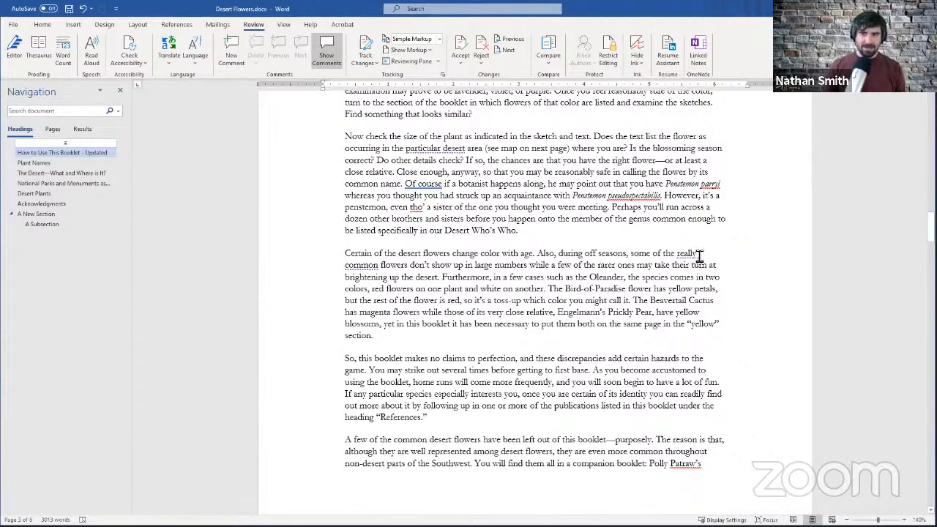
{"action": "scroll", "coordinate": [649, 257], "scroll_direction": "down", "scroll_amount": 5}
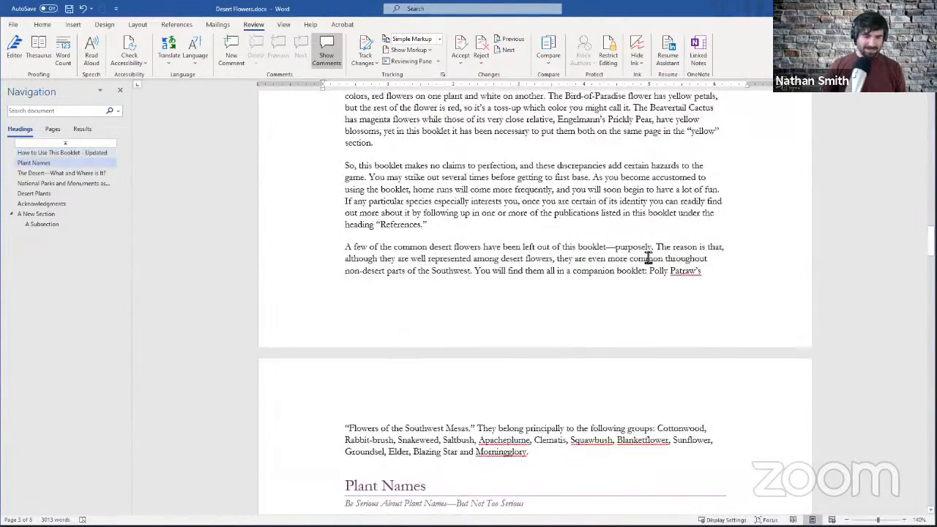
{"action": "scroll", "coordinate": [647, 256], "scroll_direction": "up", "scroll_amount": 3}
{"action": "scroll", "coordinate": [647, 257], "scroll_direction": "up", "scroll_amount": 4}
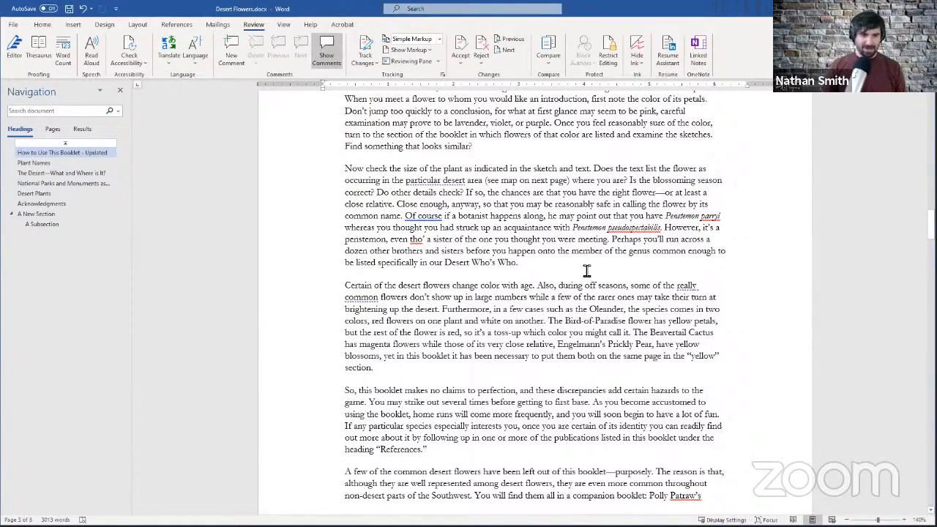
{"action": "scroll", "coordinate": [588, 270], "scroll_direction": "up", "scroll_amount": 3}
{"action": "scroll", "coordinate": [513, 236], "scroll_direction": "up", "scroll_amount": 20}
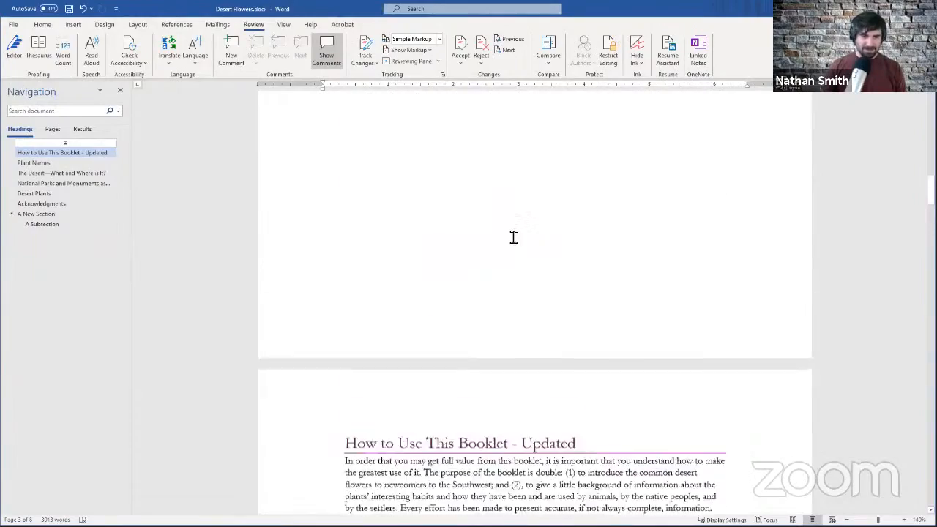
{"action": "scroll", "coordinate": [380, 226], "scroll_direction": "up", "scroll_amount": 9}
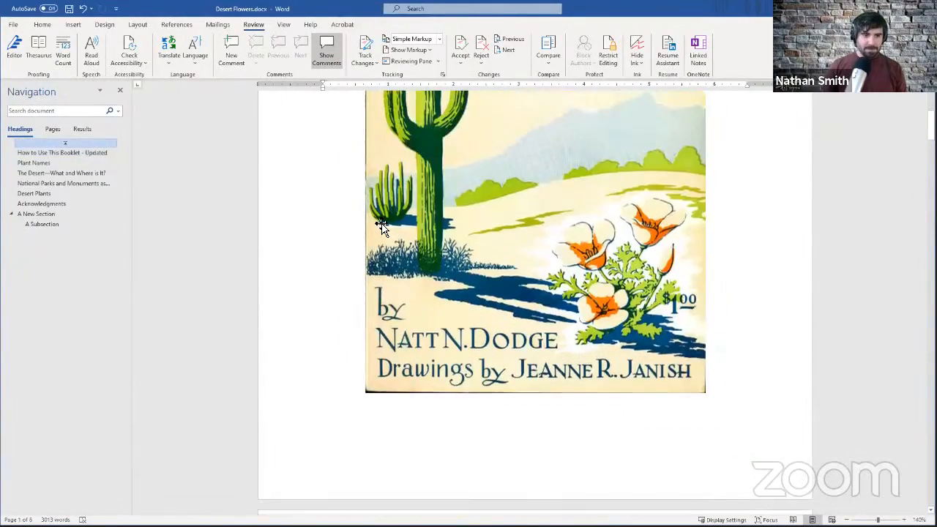
Check the spelling suggestions for the flagged word "pseudospectabilis" in the How to Use This Booklet section, and dismiss them
{"action": "scroll", "coordinate": [380, 227], "scroll_direction": "down", "scroll_amount": 16}
{"action": "scroll", "coordinate": [382, 226], "scroll_direction": "down", "scroll_amount": 15}
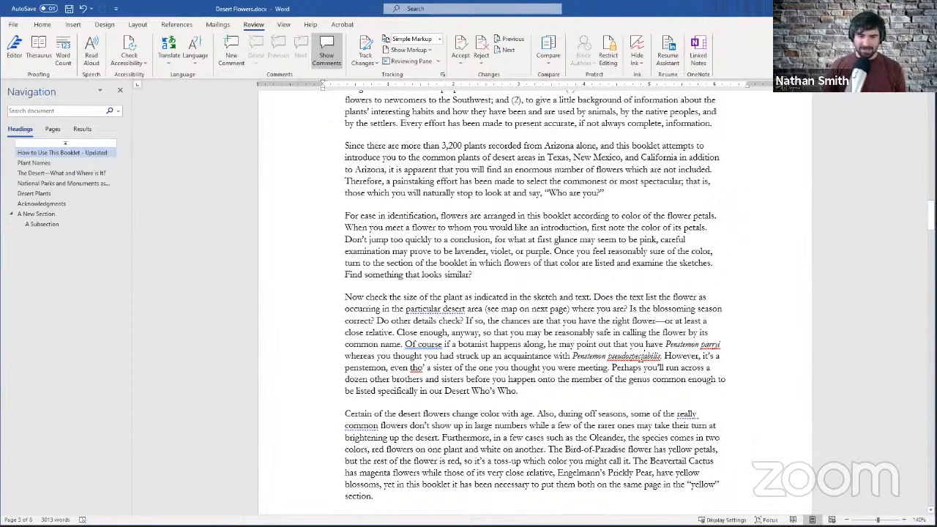
{"action": "right_click", "coordinate": [639, 358]}
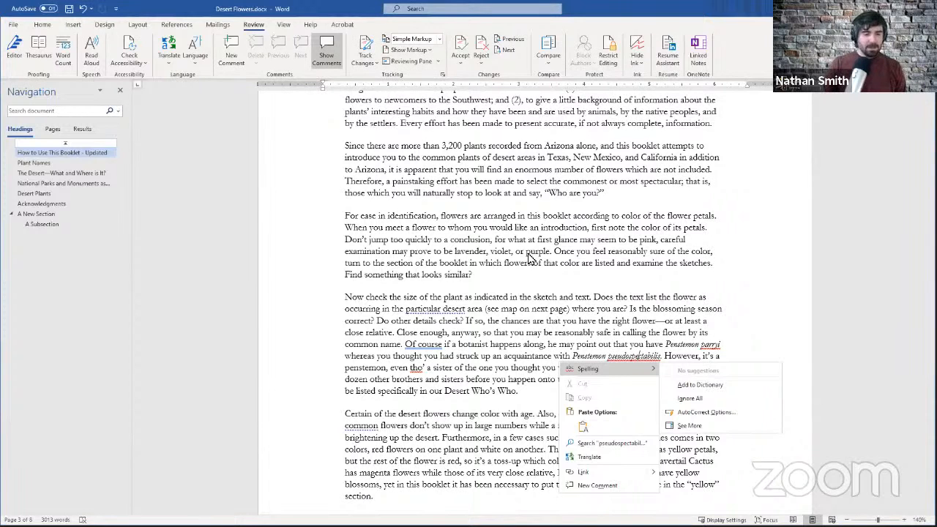
{"action": "left_click", "coordinate": [158, 134]}
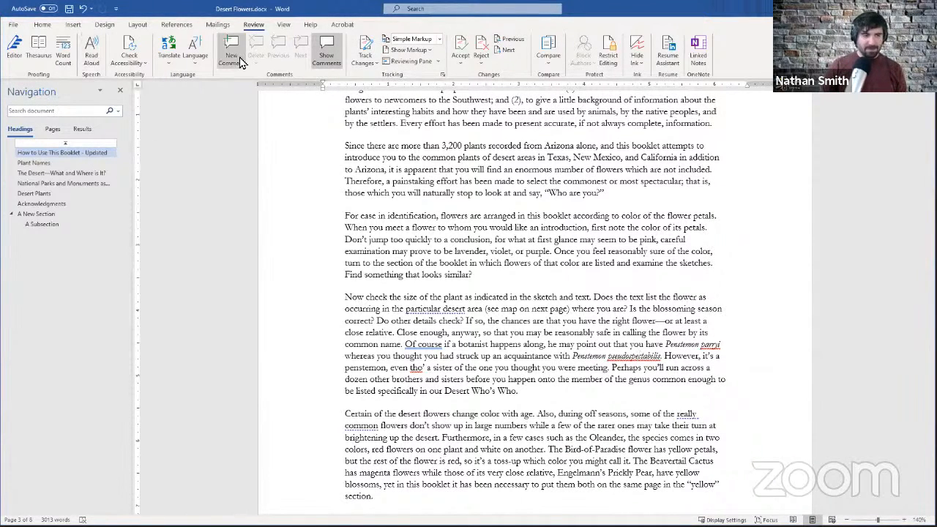
{"action": "scroll", "coordinate": [368, 160], "scroll_direction": "up", "scroll_amount": 12}
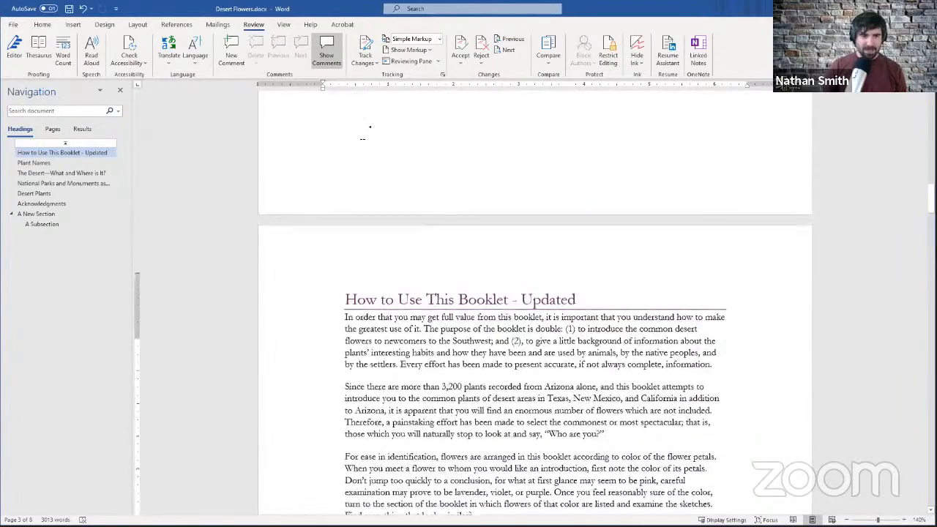
{"action": "scroll", "coordinate": [366, 136], "scroll_direction": "up", "scroll_amount": 3}
{"action": "scroll", "coordinate": [365, 136], "scroll_direction": "down", "scroll_amount": 15}
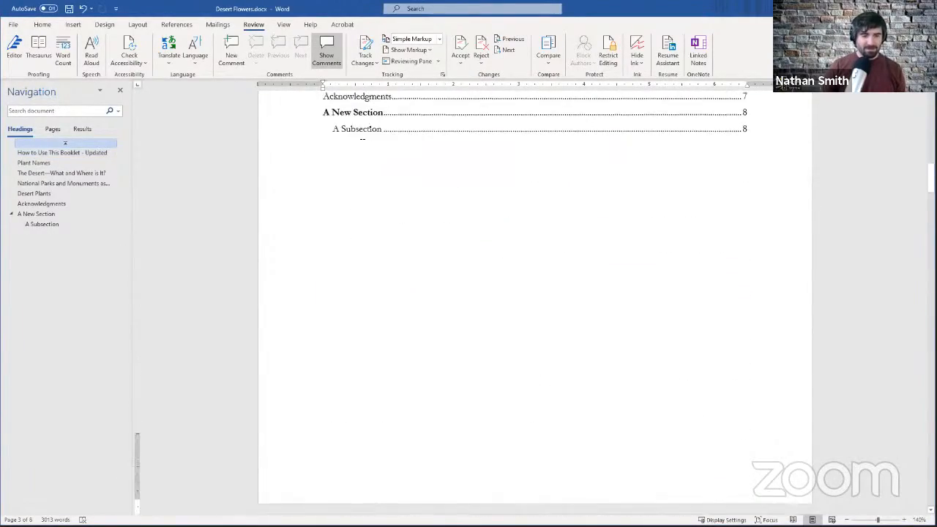
{"action": "scroll", "coordinate": [380, 213], "scroll_direction": "up", "scroll_amount": 10}
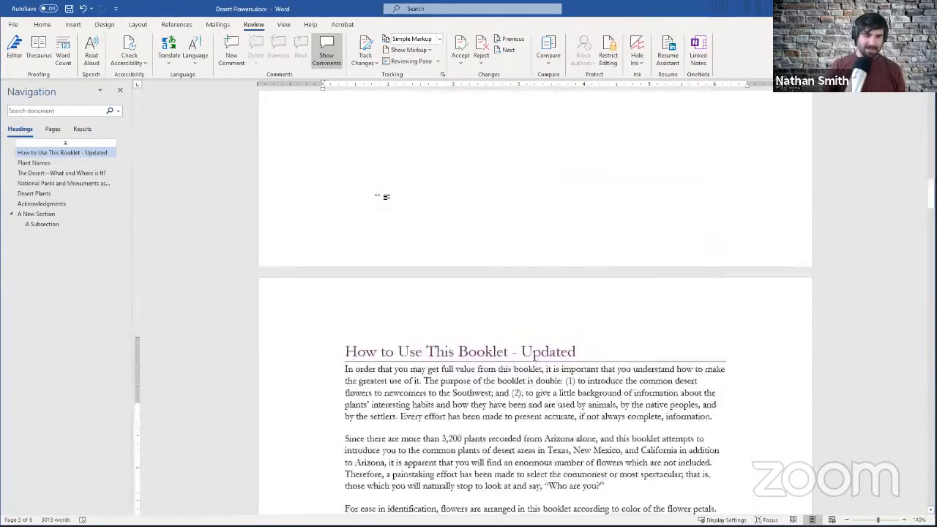
{"action": "scroll", "coordinate": [380, 202], "scroll_direction": "up", "scroll_amount": 1}
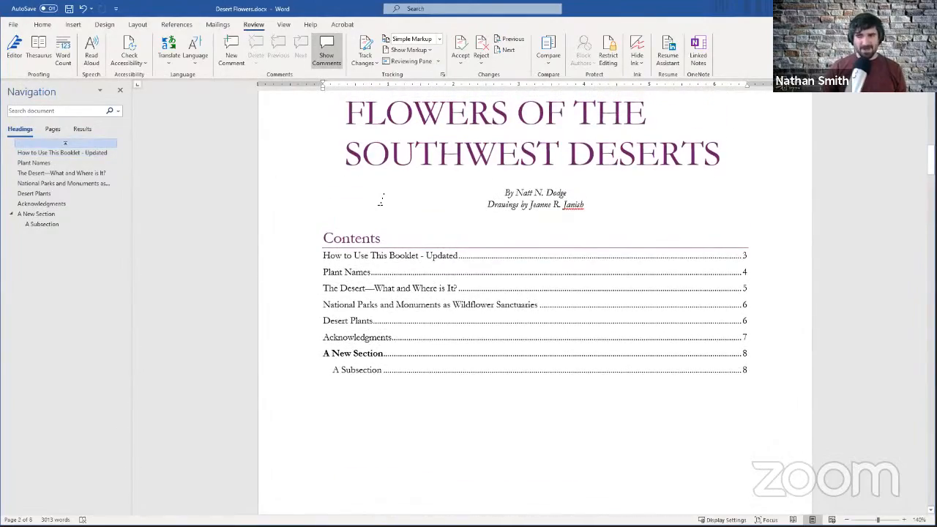
{"action": "scroll", "coordinate": [381, 197], "scroll_direction": "down", "scroll_amount": 12}
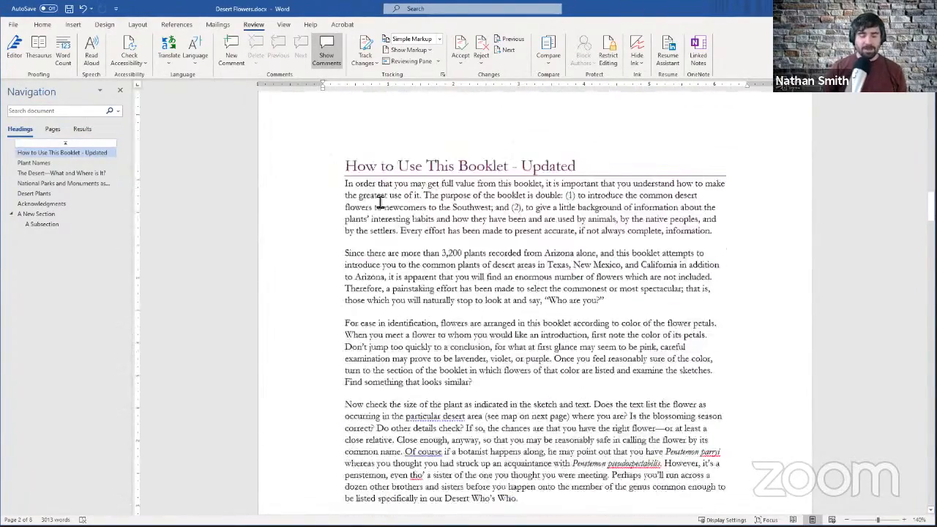
{"action": "scroll", "coordinate": [384, 187], "scroll_direction": "up", "scroll_amount": 4}
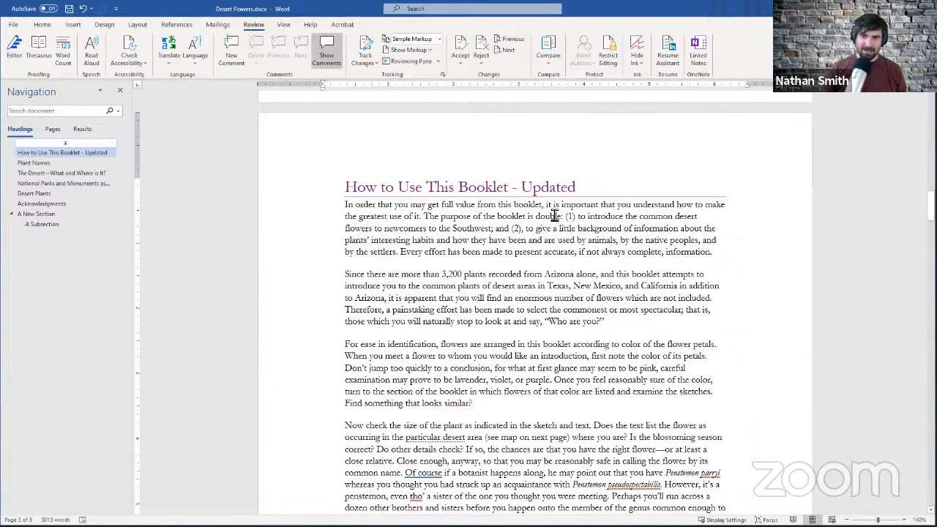
{"action": "scroll", "coordinate": [554, 216], "scroll_direction": "down", "scroll_amount": 4}
{"action": "scroll", "coordinate": [553, 215], "scroll_direction": "down", "scroll_amount": 4}
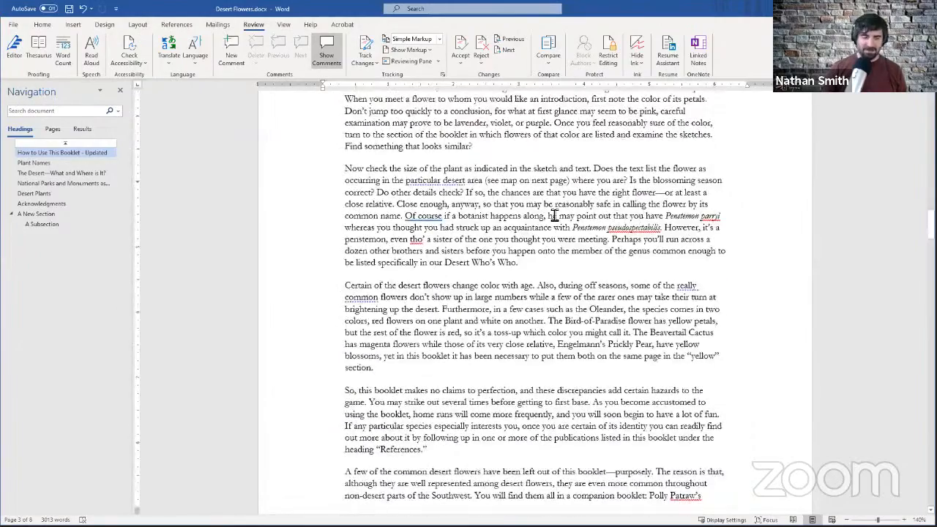
{"action": "scroll", "coordinate": [553, 215], "scroll_direction": "up", "scroll_amount": 4}
{"action": "scroll", "coordinate": [554, 215], "scroll_direction": "up", "scroll_amount": 5}
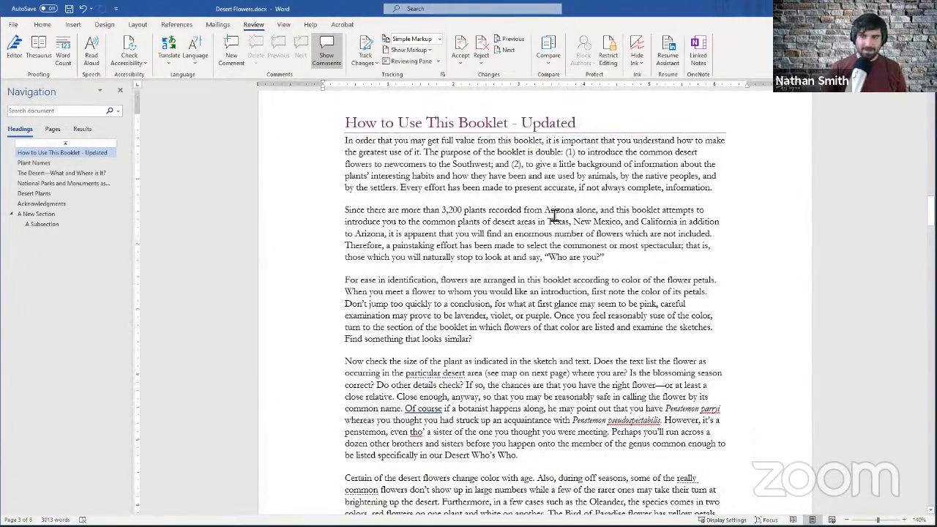
{"action": "scroll", "coordinate": [539, 222], "scroll_direction": "down", "scroll_amount": 2}
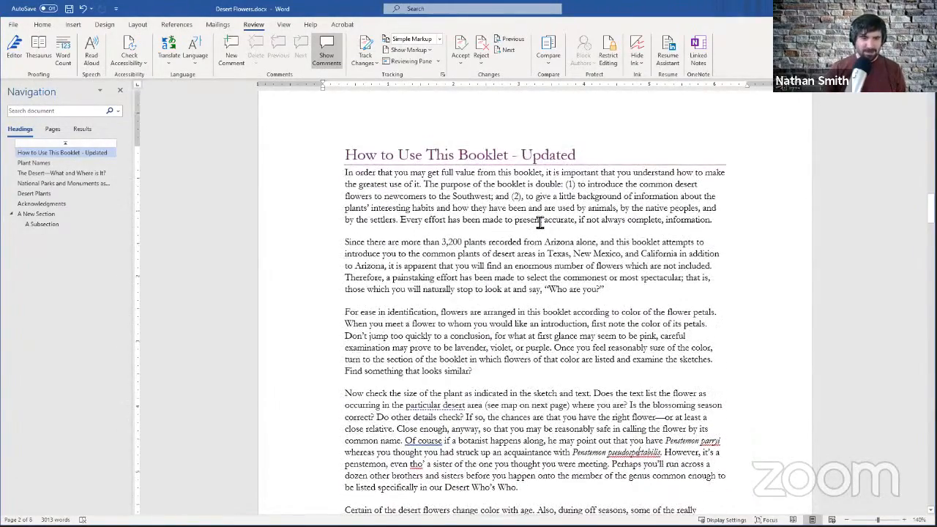
Comment on the whole "For ease in identification" paragraph with "Do we really need this paragraph?"
{"action": "scroll", "coordinate": [541, 220], "scroll_direction": "down", "scroll_amount": 3}
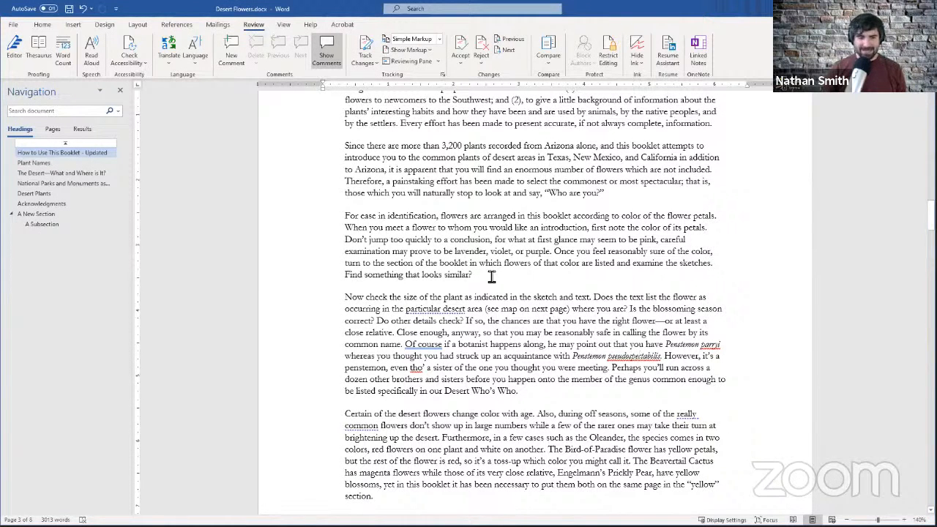
{"action": "mouse_move", "coordinate": [474, 276]}
{"action": "left_mouse_down"}
{"action": "mouse_move", "coordinate": [335, 239]}
{"action": "mouse_move", "coordinate": [333, 217]}
{"action": "mouse_move", "coordinate": [382, 232]}
{"action": "mouse_move", "coordinate": [448, 276]}
{"action": "mouse_move", "coordinate": [489, 280]}
{"action": "left_mouse_up"}
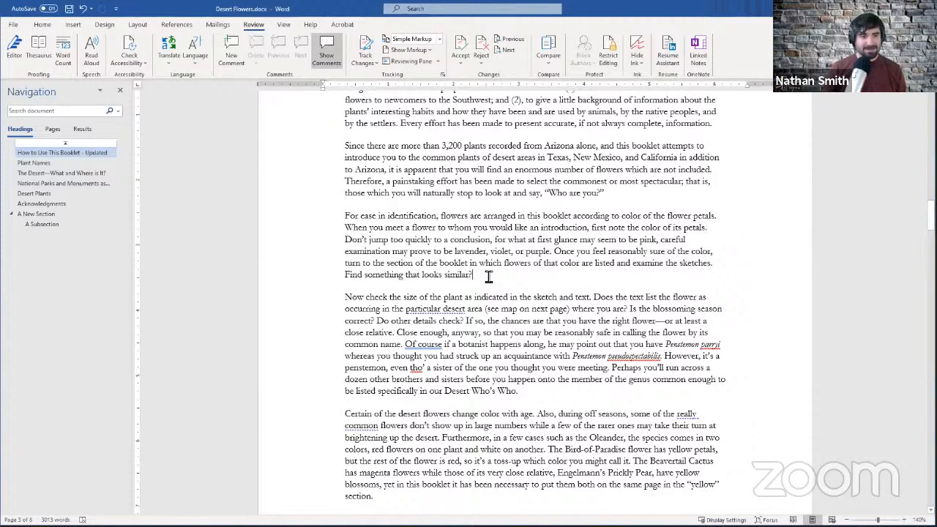
{"action": "left_click_drag", "start_coordinate": [488, 277], "coordinate": [336, 218]}
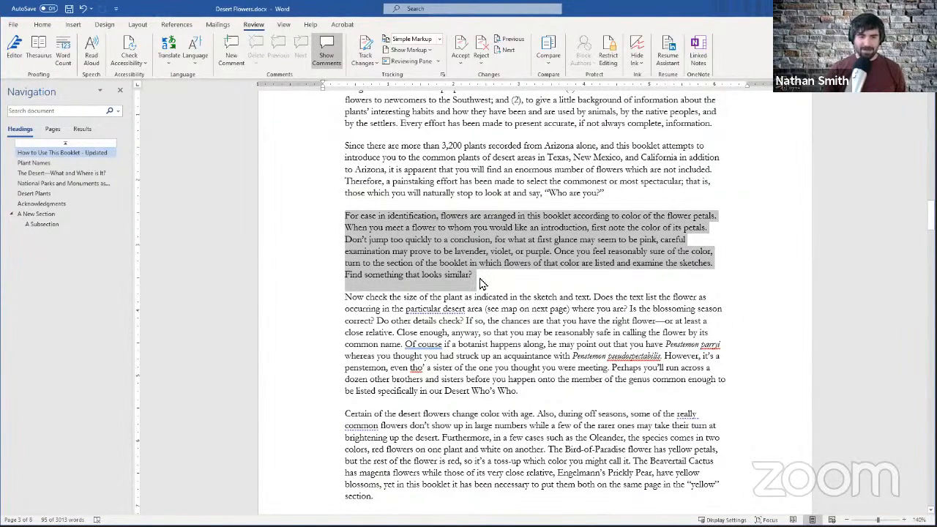
{"action": "left_click_drag", "start_coordinate": [481, 269], "coordinate": [298, 219]}
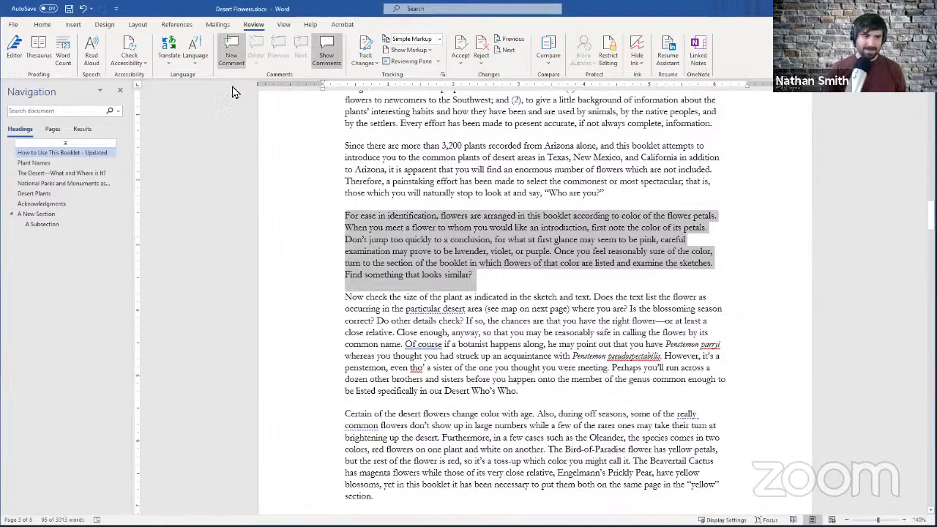
{"action": "left_click", "coordinate": [232, 50]}
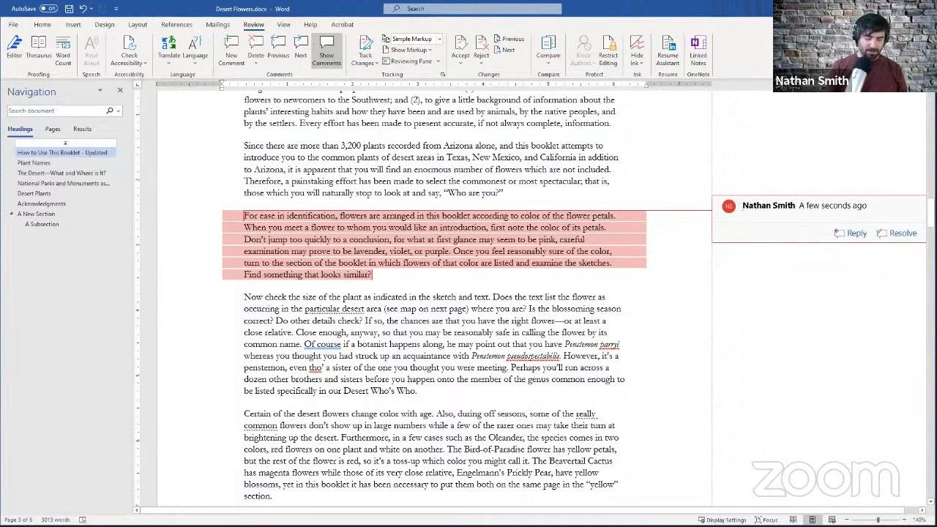
{"action": "type", "text": "Do we really need th"}
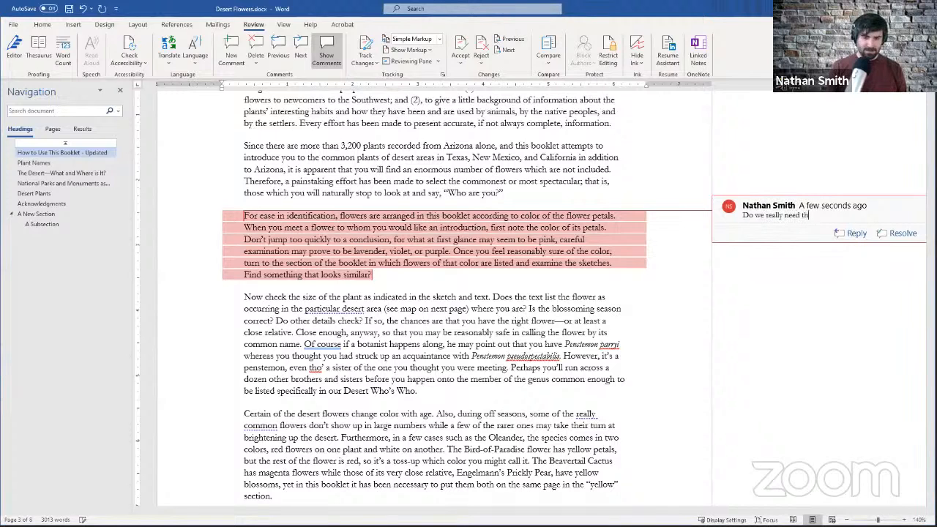
{"action": "type", "text": "paragraph?"}
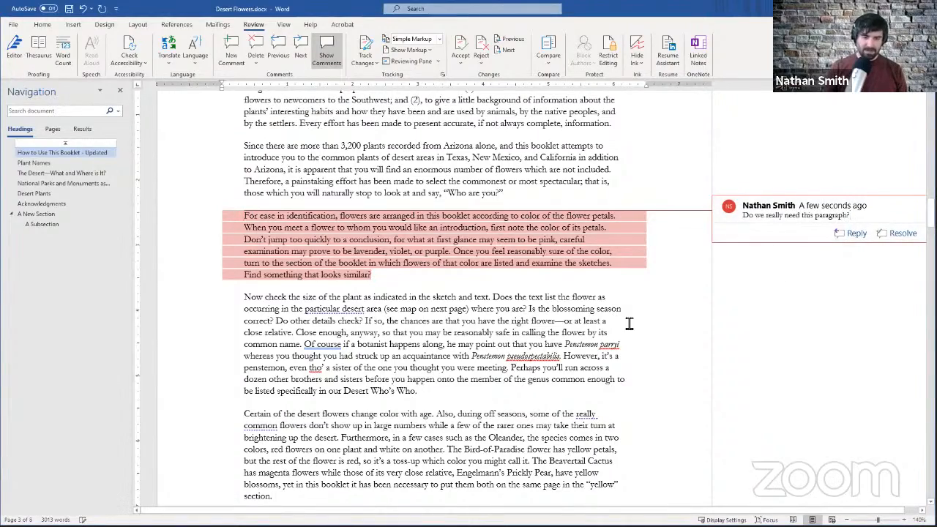
{"action": "left_click", "coordinate": [608, 307]}
Hide the margin comments to check the "For ease in identification" comment through its marker, and show them again
{"action": "scroll", "coordinate": [628, 304], "scroll_direction": "down", "scroll_amount": 5}
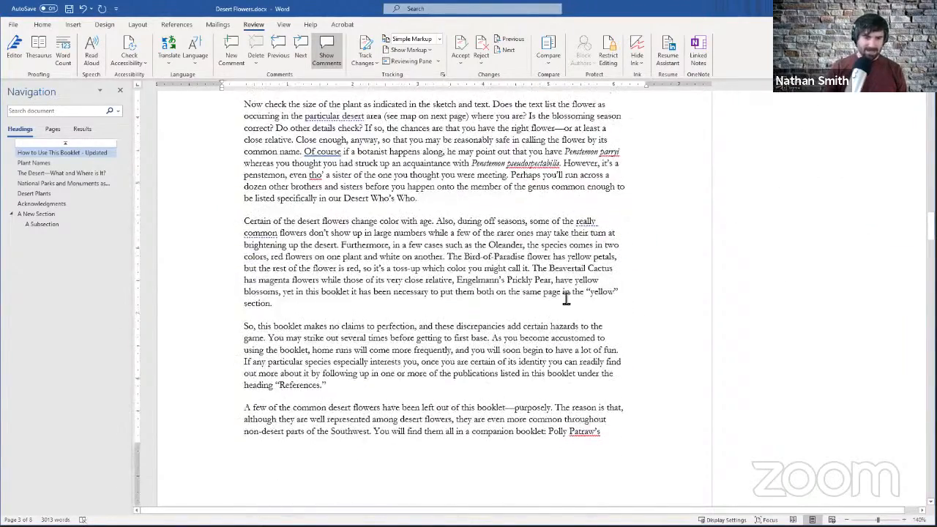
{"action": "scroll", "coordinate": [566, 298], "scroll_direction": "up", "scroll_amount": 9}
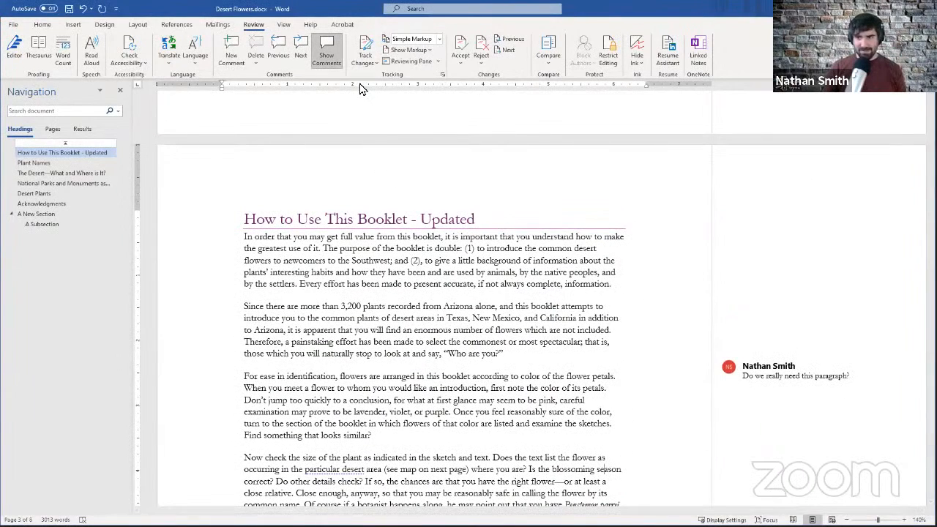
{"action": "left_click", "coordinate": [326, 57]}
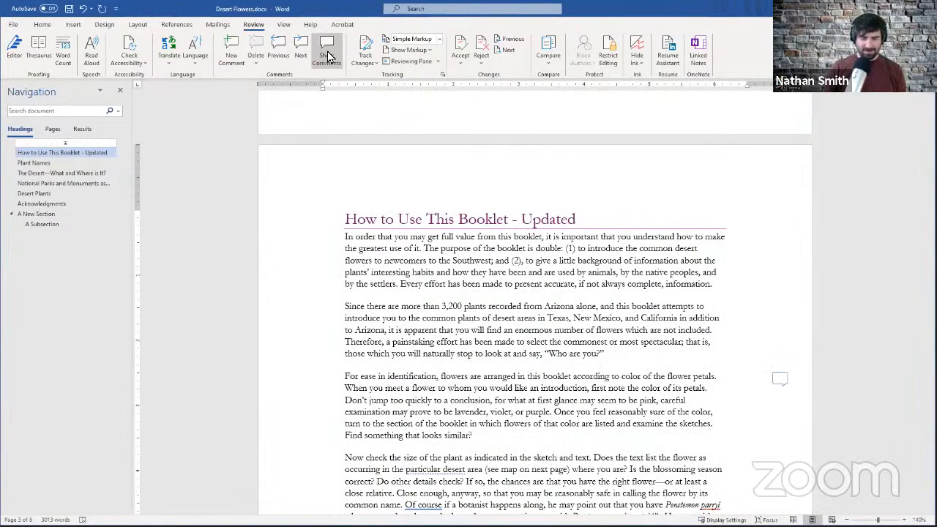
{"action": "left_click", "coordinate": [781, 377]}
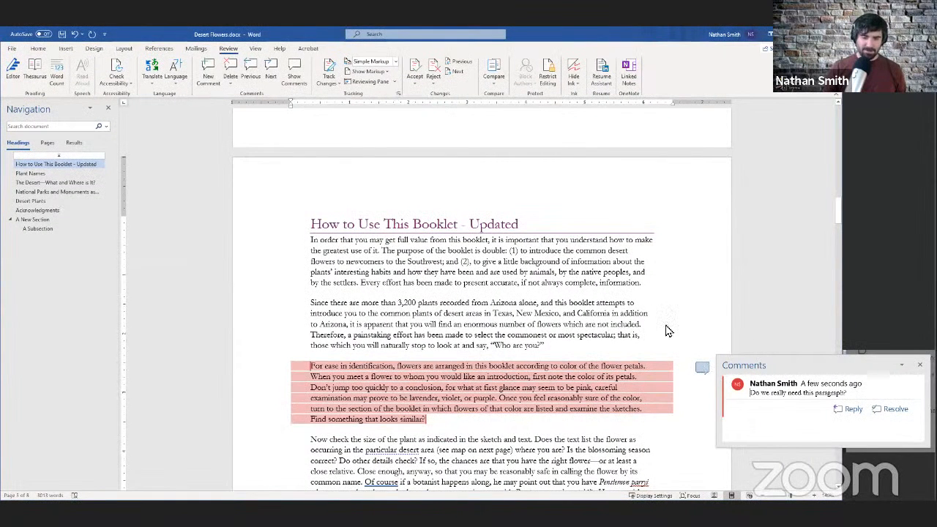
{"action": "left_click", "coordinate": [293, 72]}
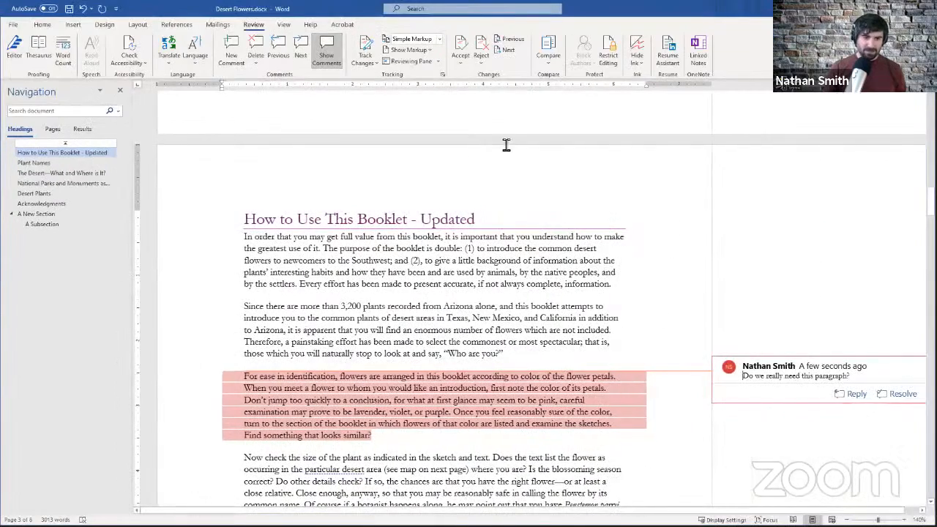
Reply "It's important because blah blah blah" to the comment on the "For ease in identification" paragraph, and resolve that comment thread
{"action": "scroll", "coordinate": [761, 256], "scroll_direction": "up", "scroll_amount": 3}
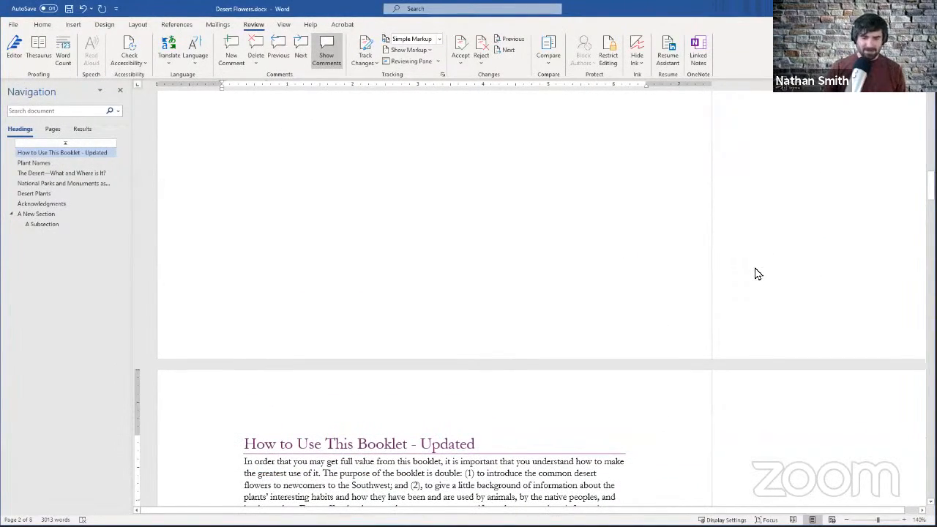
{"action": "scroll", "coordinate": [755, 272], "scroll_direction": "down", "scroll_amount": 4}
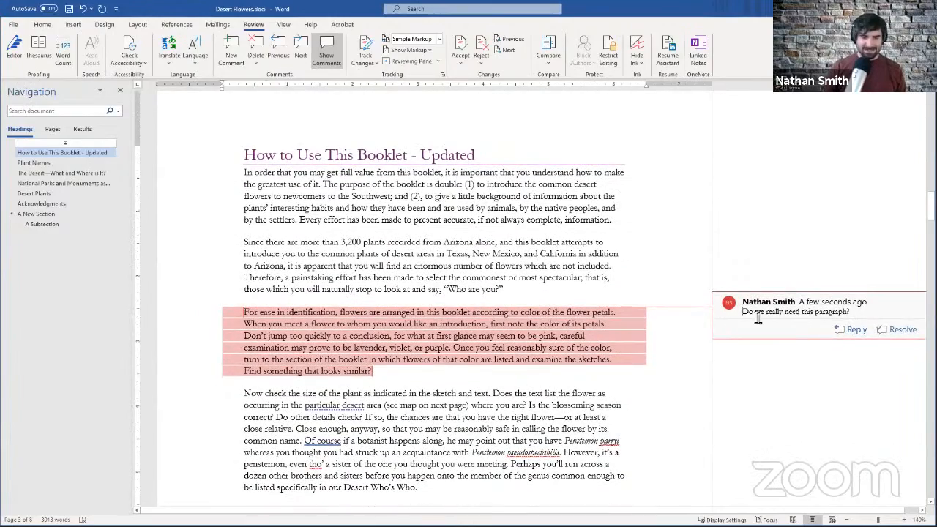
{"action": "left_click", "coordinate": [758, 316]}
{"action": "scroll", "coordinate": [687, 324], "scroll_direction": "down", "scroll_amount": 2}
{"action": "scroll", "coordinate": [687, 324], "scroll_direction": "up", "scroll_amount": 7}
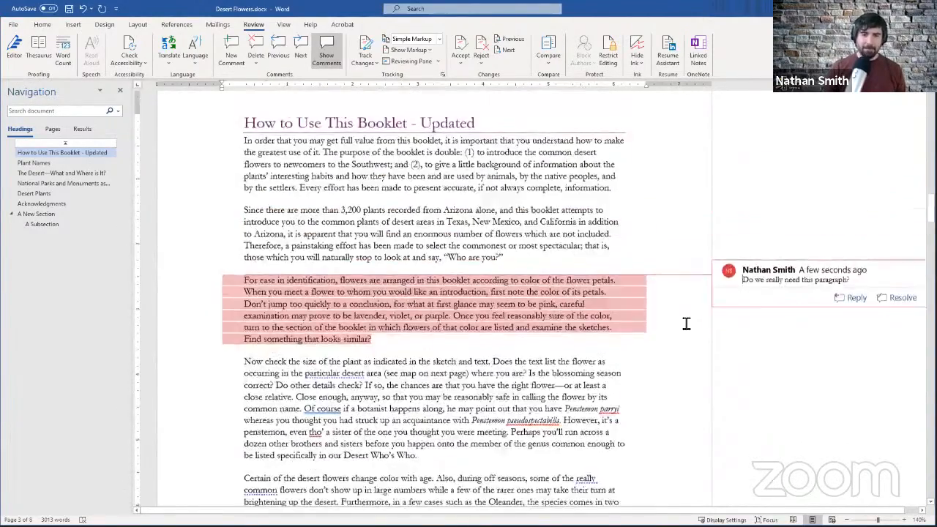
{"action": "scroll", "coordinate": [686, 324], "scroll_direction": "down", "scroll_amount": 7}
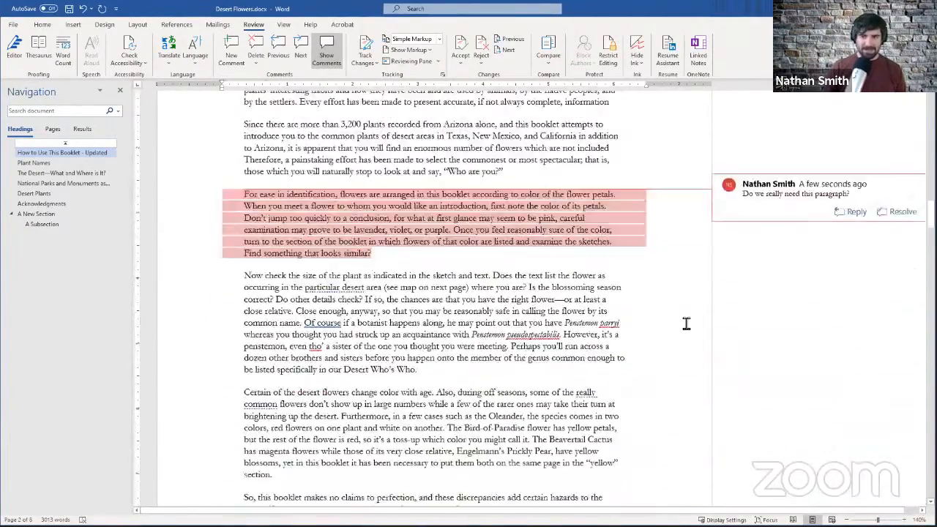
{"action": "scroll", "coordinate": [687, 324], "scroll_direction": "up", "scroll_amount": 2}
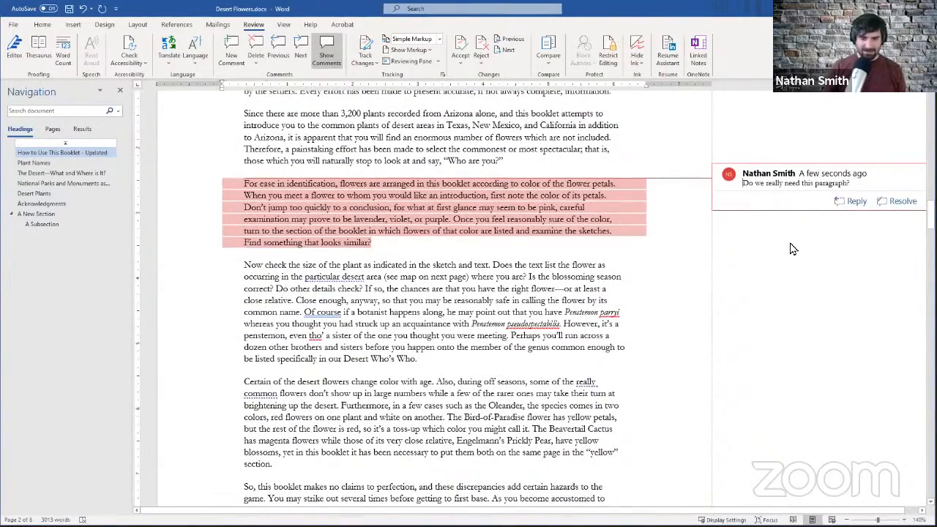
{"action": "left_click", "coordinate": [855, 202]}
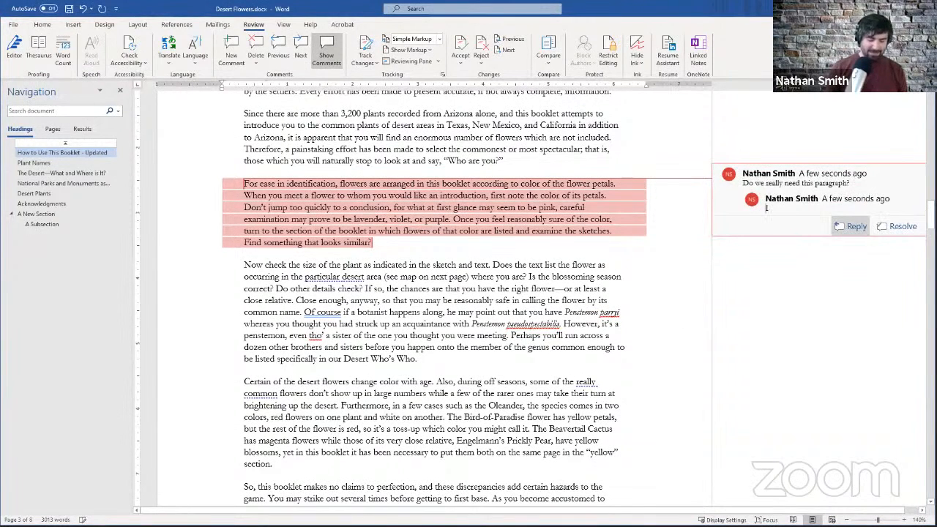
{"action": "type", "text": "It's importan"}
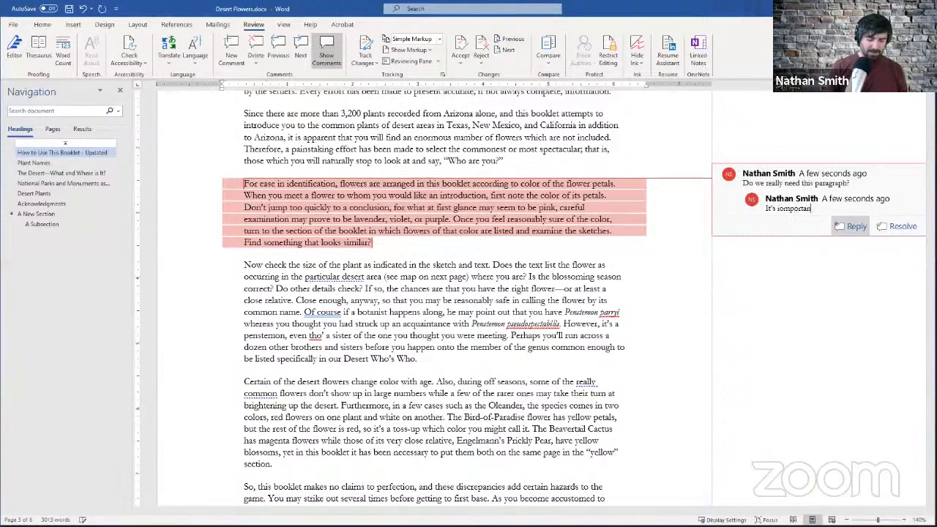
{"action": "type", "text": "t because blah blah blah"}
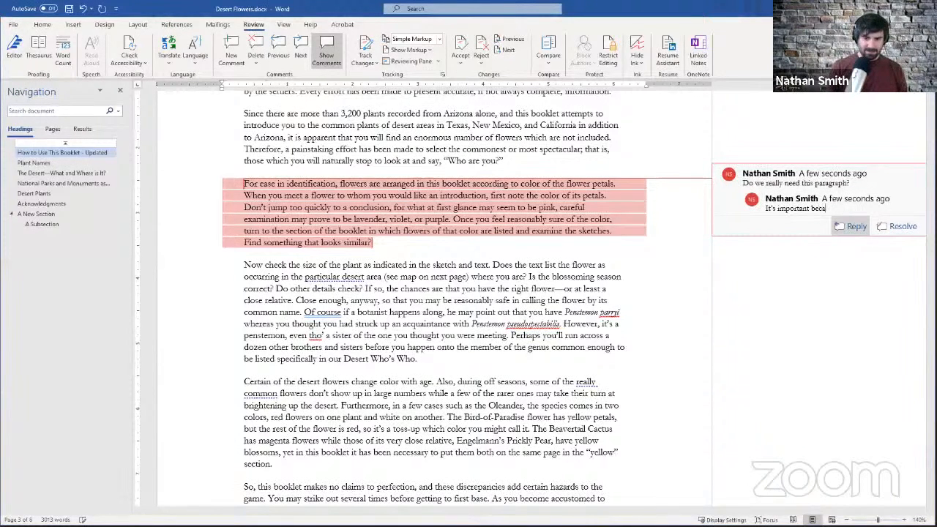
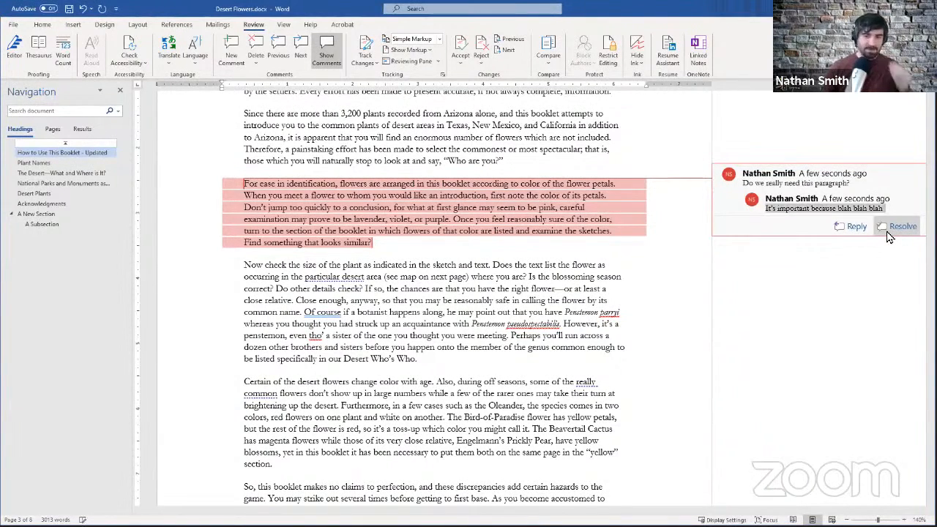
{"action": "left_click", "coordinate": [888, 233]}
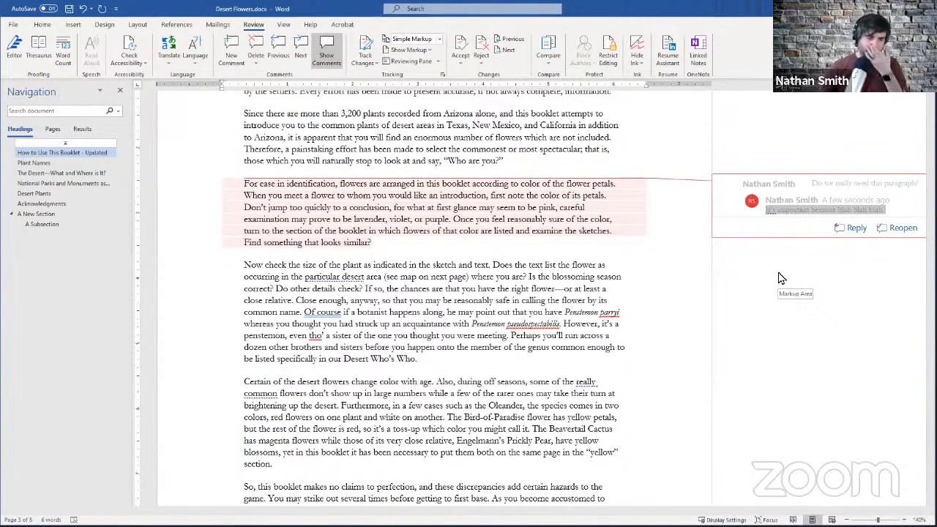
Add the comment "Maybe the next paragraph should be about widgets." at the end of the "Certain of the desert flowers" paragraph
{"action": "scroll", "coordinate": [649, 263], "scroll_direction": "down", "scroll_amount": 4}
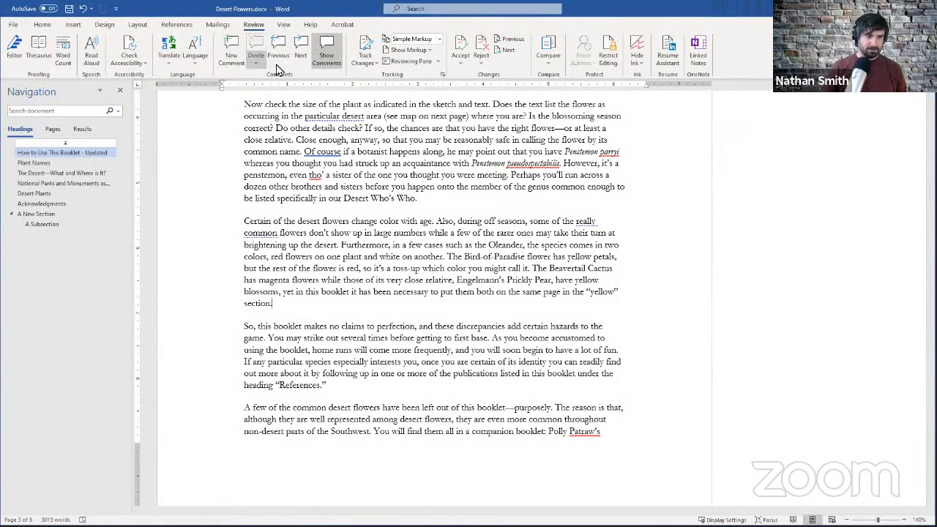
{"action": "left_click", "coordinate": [232, 55]}
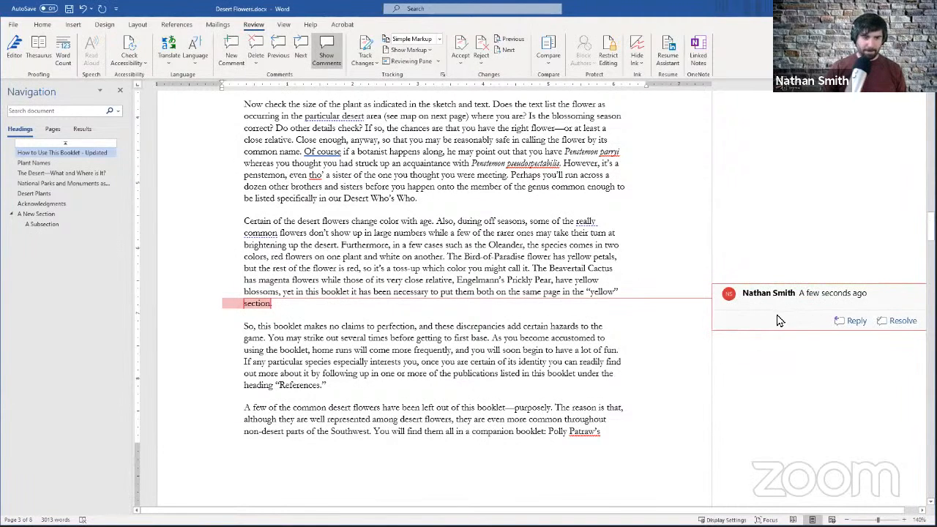
{"action": "type", "text": "M"}
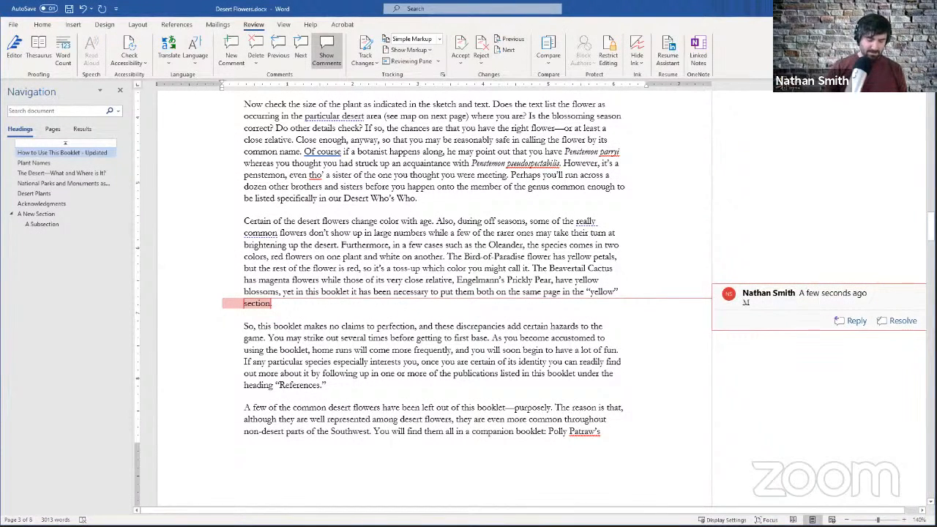
{"action": "type", "text": "a"}
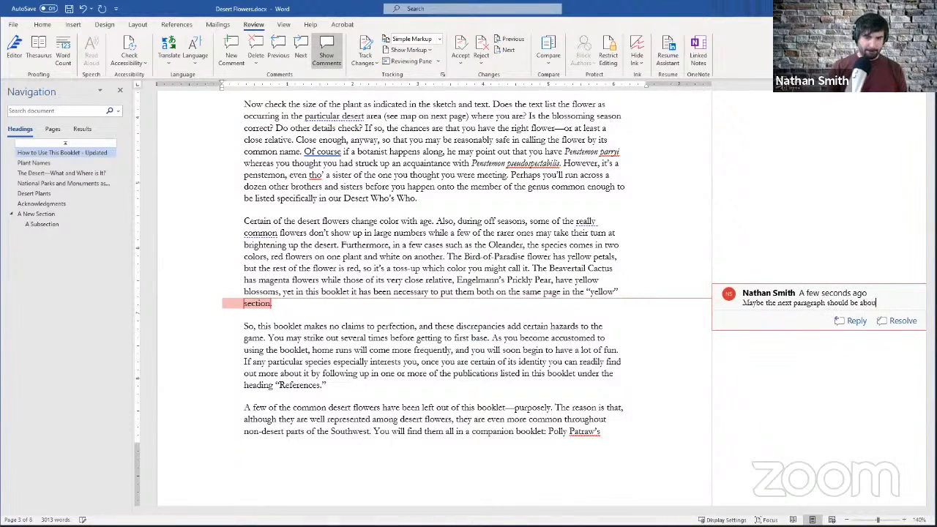
{"action": "type", "text": "idgets."}
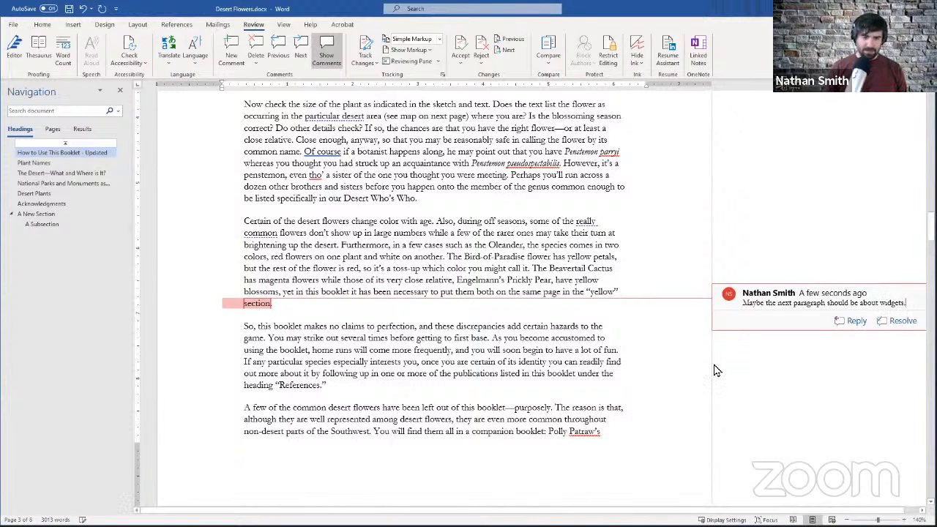
Comment "Could you rephrase this? I'm not sure what you mean by it." on the sentence beginning "The reason is that"
{"action": "scroll", "coordinate": [513, 364], "scroll_direction": "down", "scroll_amount": 3}
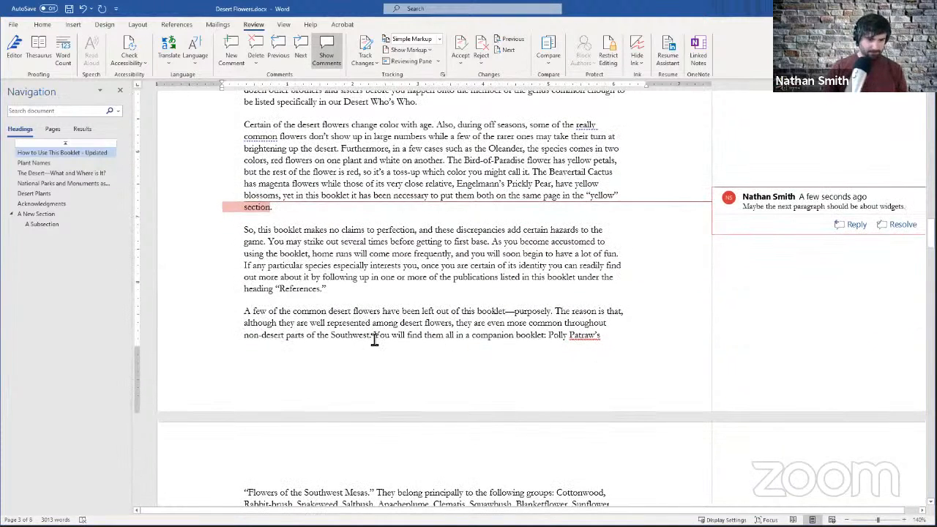
{"action": "left_click_drag", "start_coordinate": [371, 337], "coordinate": [556, 312]}
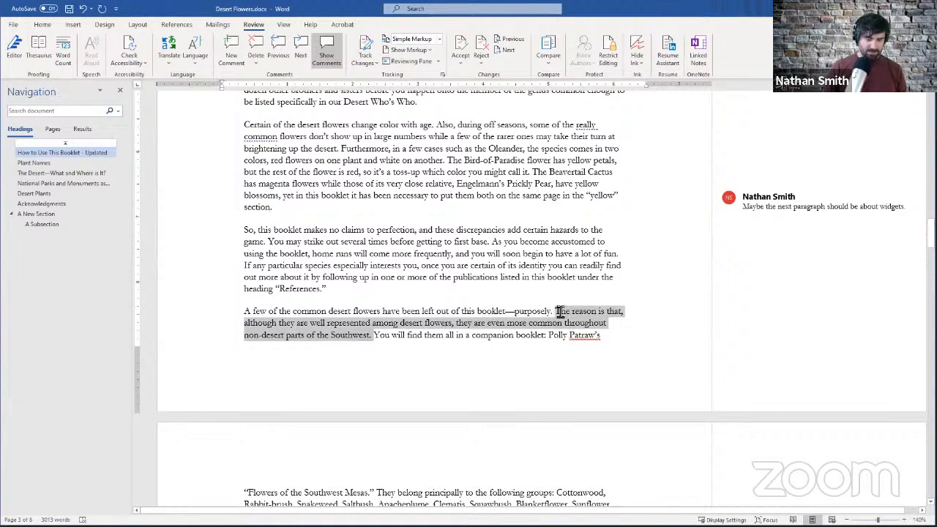
{"action": "left_click", "coordinate": [232, 51]}
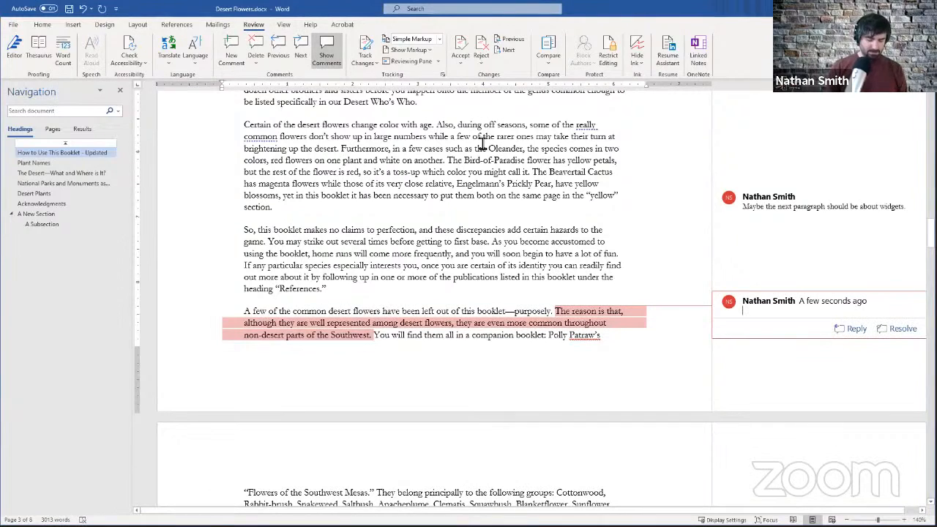
{"action": "type", "text": "Co"}
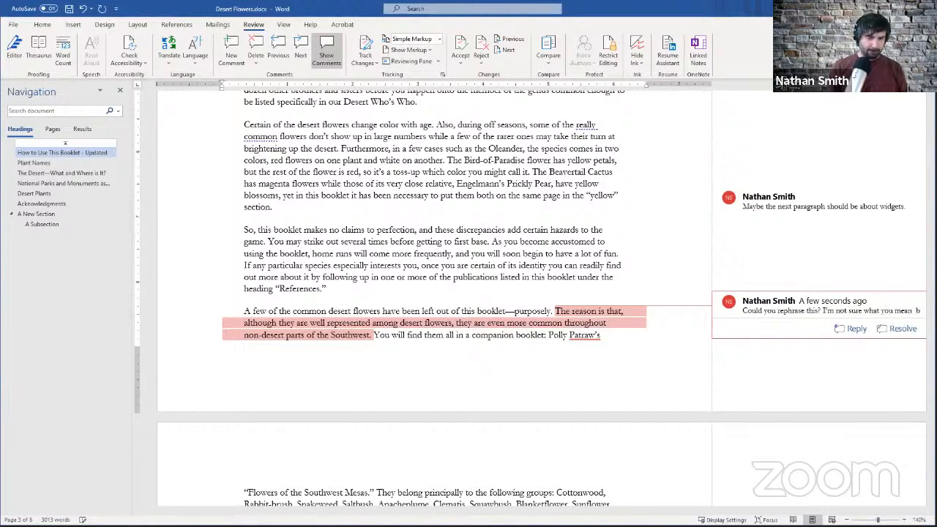
{"action": "type", "text": "by it"}
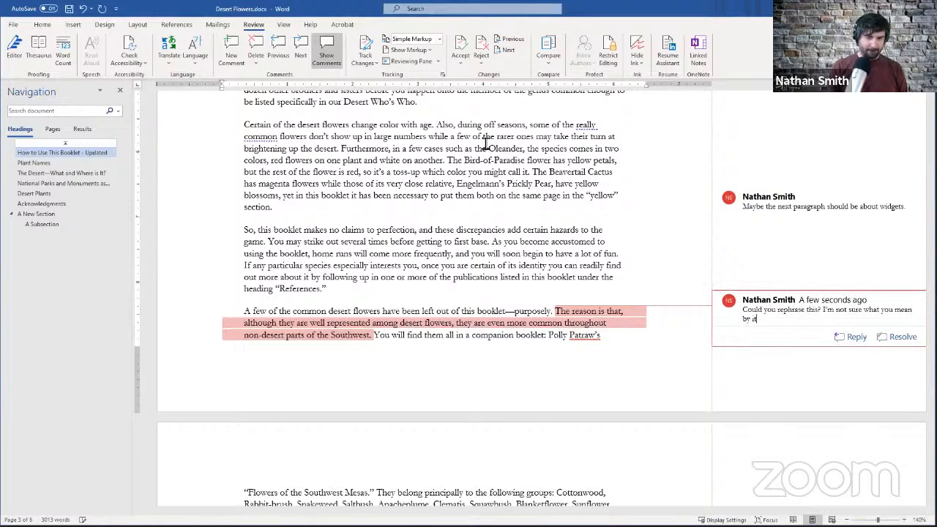
{"action": "type", "text": "."}
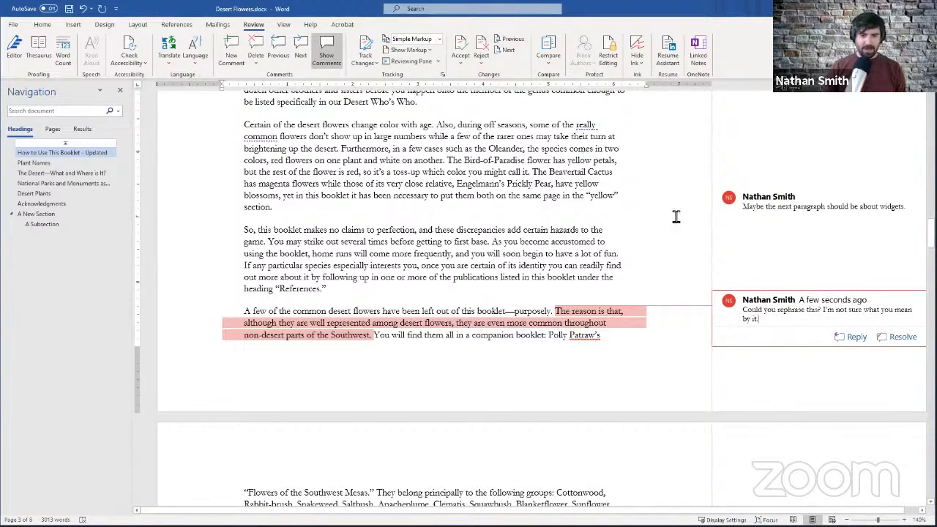
{"action": "left_click", "coordinate": [675, 216]}
{"action": "scroll", "coordinate": [692, 214], "scroll_direction": "up", "scroll_amount": 3}
{"action": "scroll", "coordinate": [692, 215], "scroll_direction": "up", "scroll_amount": 4}
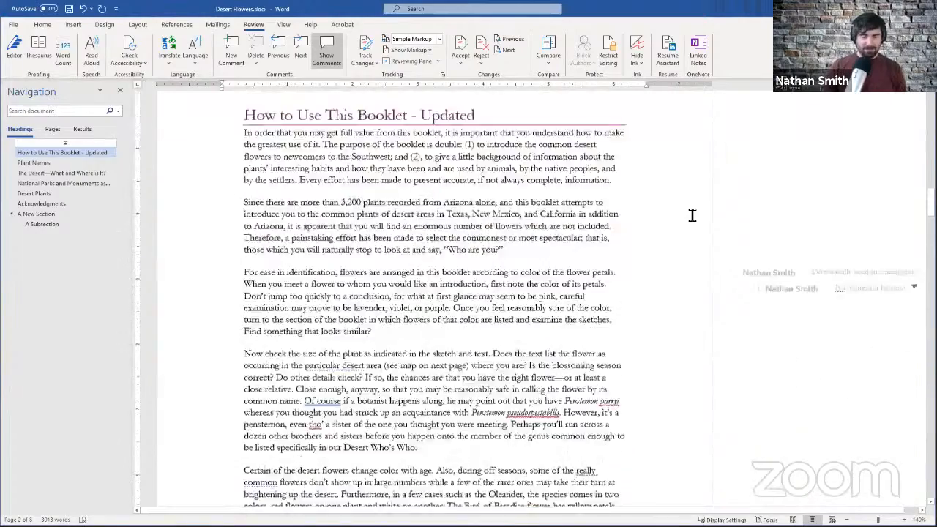
{"action": "scroll", "coordinate": [691, 213], "scroll_direction": "down", "scroll_amount": 3}
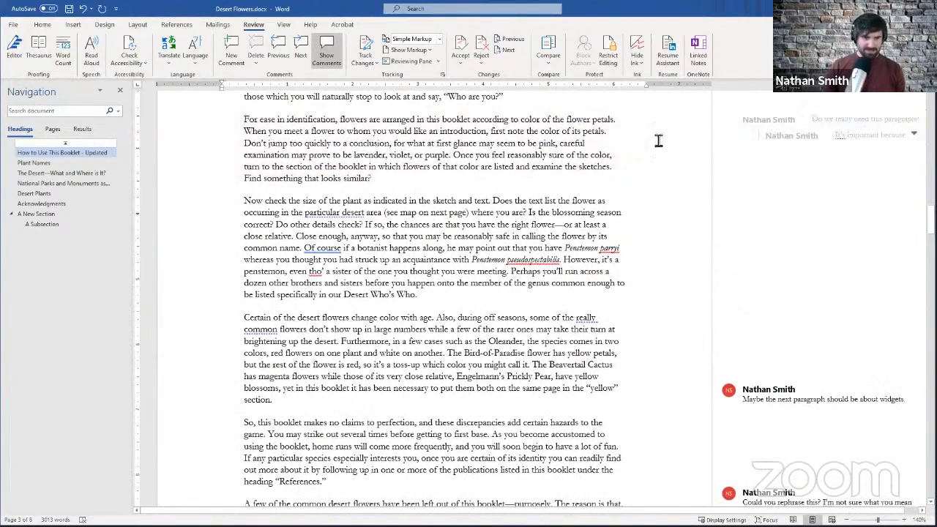
Step through the review comments, from the resolved thread on "For ease in identification" to the widgets comment
{"action": "scroll", "coordinate": [666, 178], "scroll_direction": "down", "scroll_amount": 2}
{"action": "left_click", "coordinate": [563, 171]}
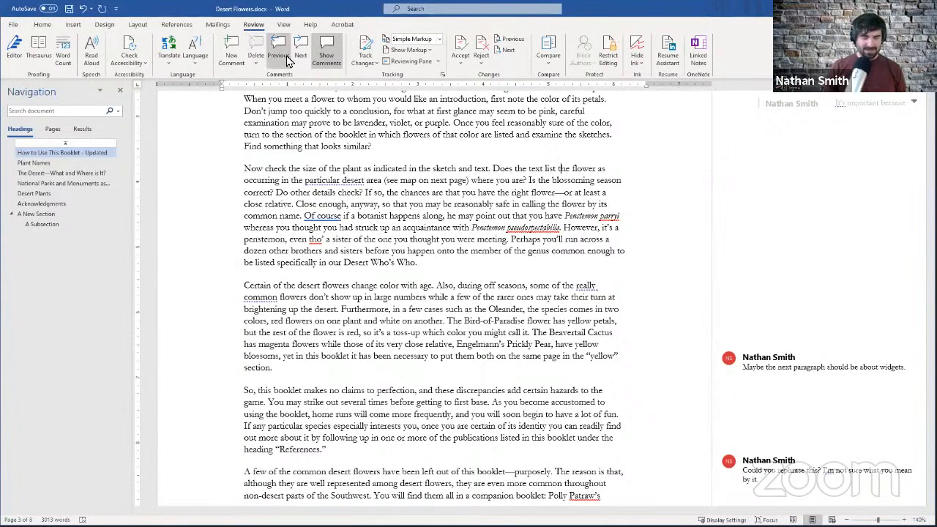
{"action": "left_click", "coordinate": [522, 205]}
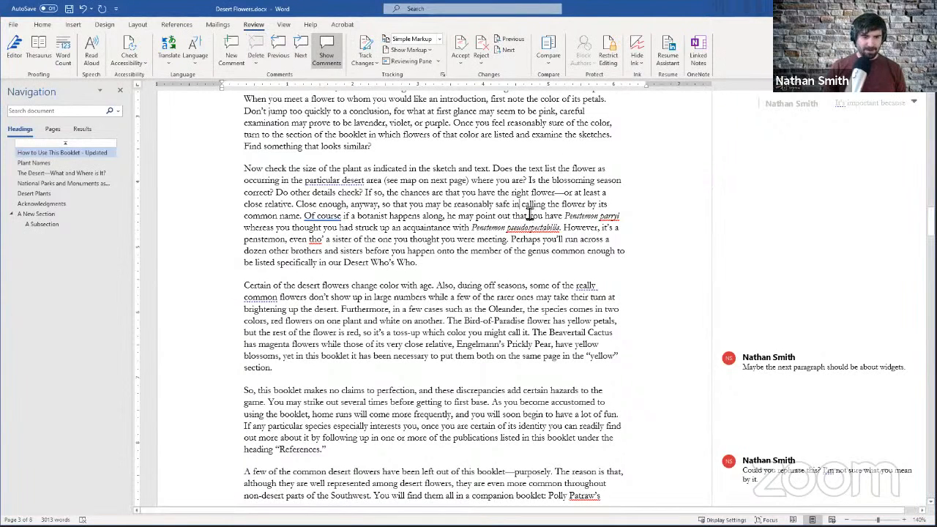
{"action": "left_click", "coordinate": [278, 50]}
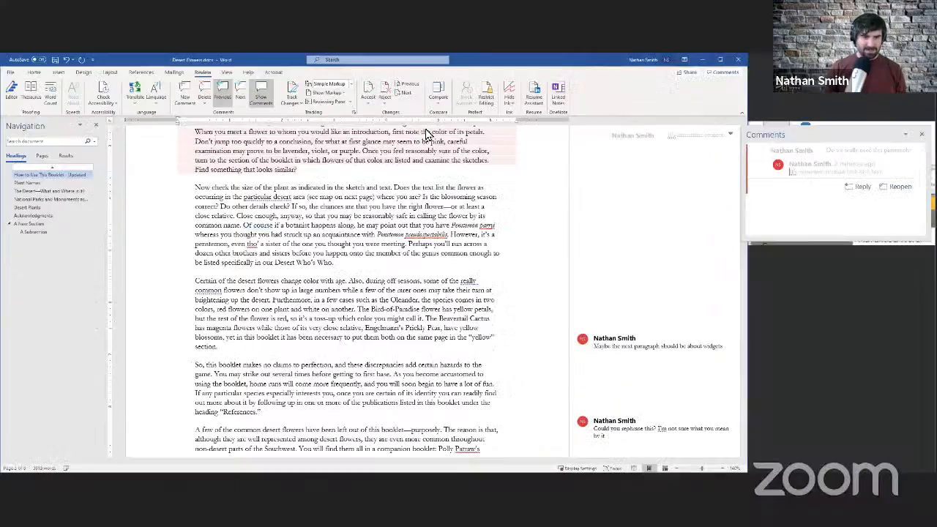
{"action": "scroll", "coordinate": [447, 172], "scroll_direction": "up", "scroll_amount": 2}
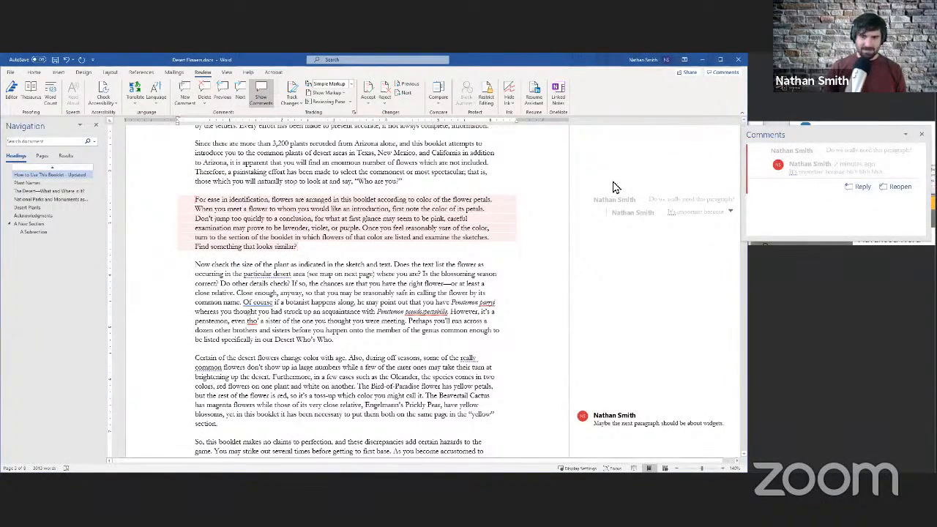
{"action": "left_click", "coordinate": [238, 101]}
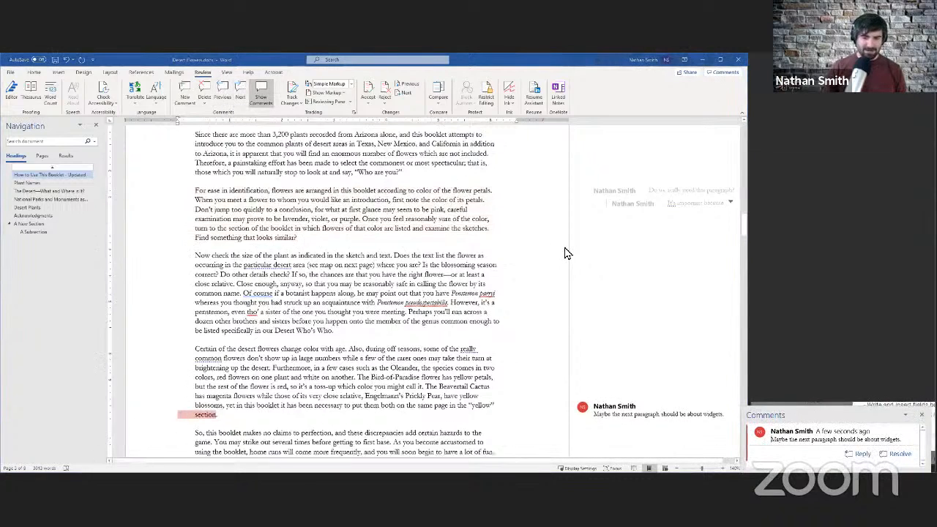
{"action": "scroll", "coordinate": [564, 252], "scroll_direction": "down", "scroll_amount": 3}
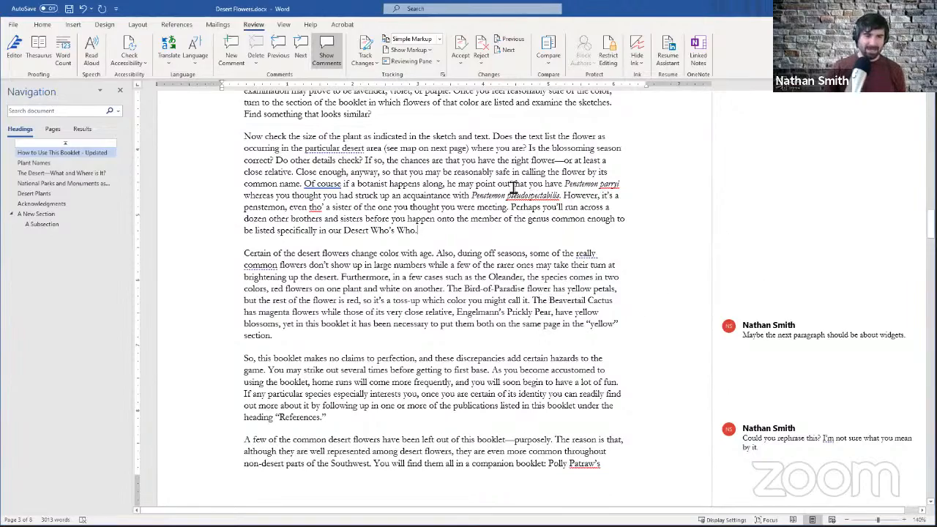
Select the text of the "Maybe the next paragraph should be about widgets." comment and check the available comment deletion options
{"action": "scroll", "coordinate": [498, 178], "scroll_direction": "up", "scroll_amount": 4}
{"action": "scroll", "coordinate": [448, 207], "scroll_direction": "down", "scroll_amount": 7}
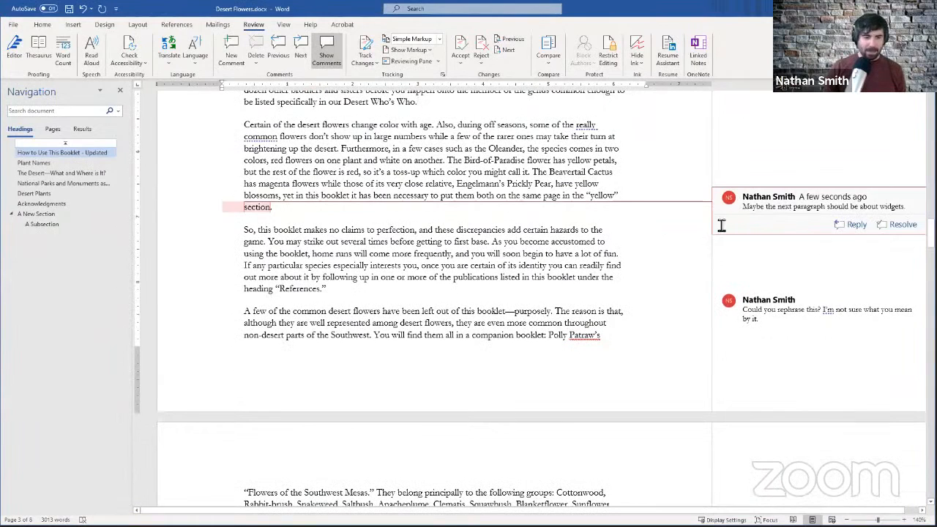
{"action": "left_click", "coordinate": [776, 208]}
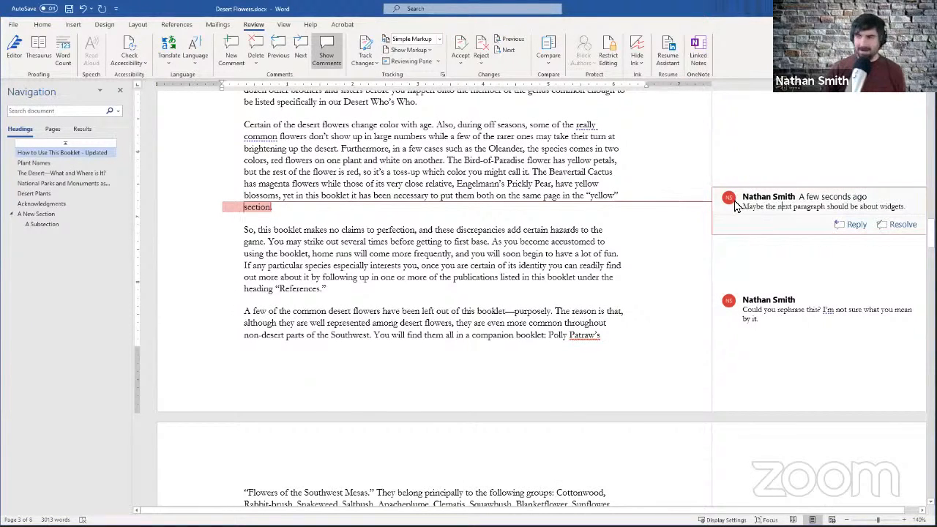
{"action": "mouse_move", "coordinate": [760, 207]}
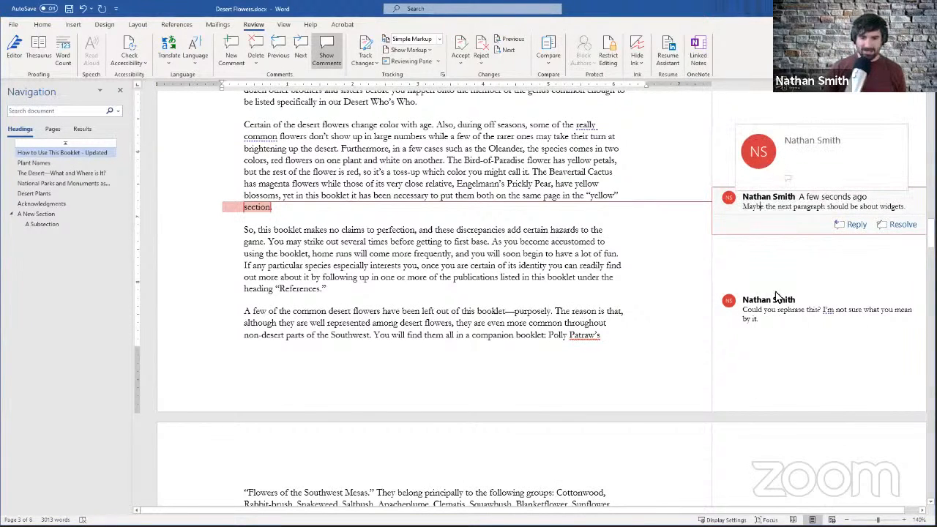
{"action": "right_click", "coordinate": [762, 207]}
{"action": "left_click", "coordinate": [511, 176]}
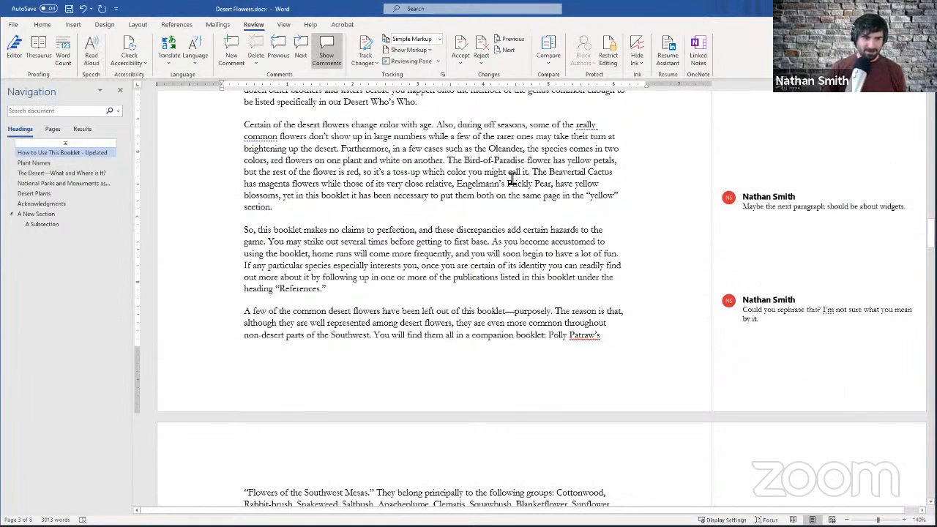
{"action": "triple_click", "coordinate": [747, 206]}
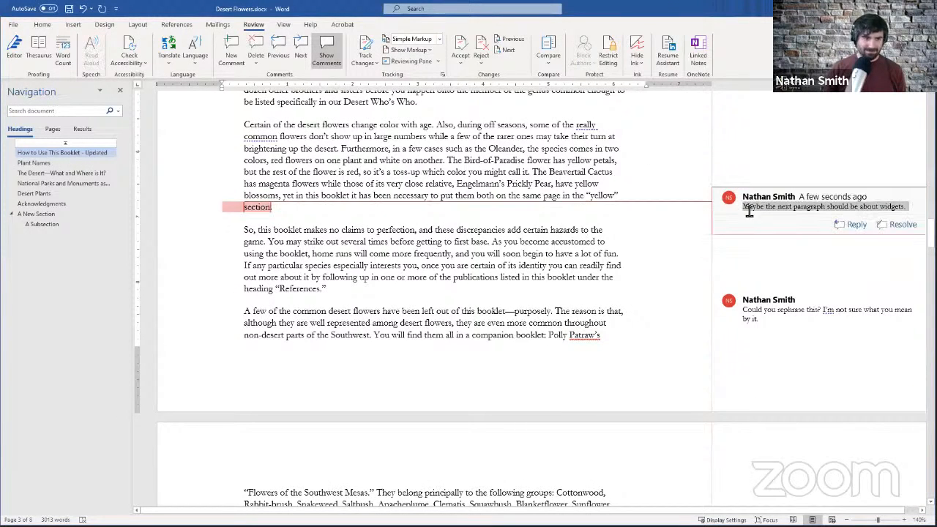
{"action": "left_click", "coordinate": [255, 62]}
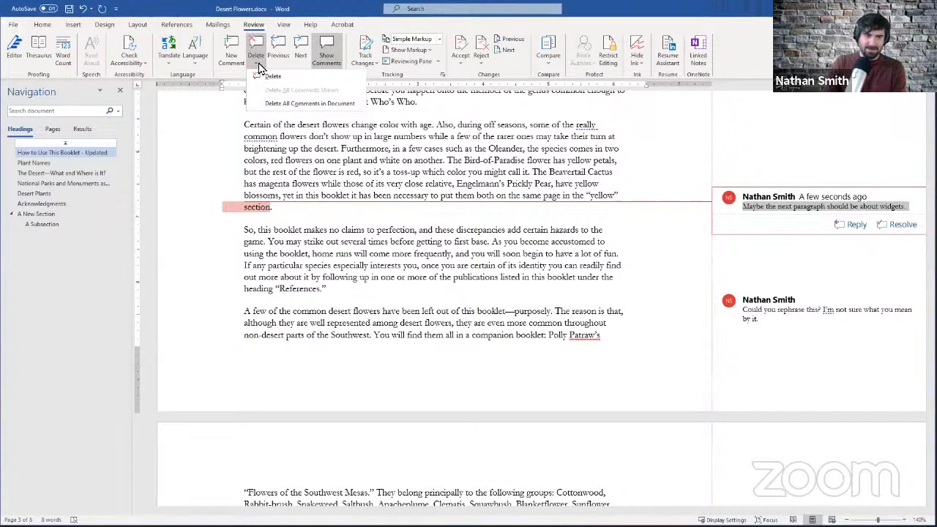
{"action": "left_click", "coordinate": [352, 143]}
{"action": "left_click", "coordinate": [353, 143]}
{"action": "scroll", "coordinate": [504, 191], "scroll_direction": "down", "scroll_amount": 1}
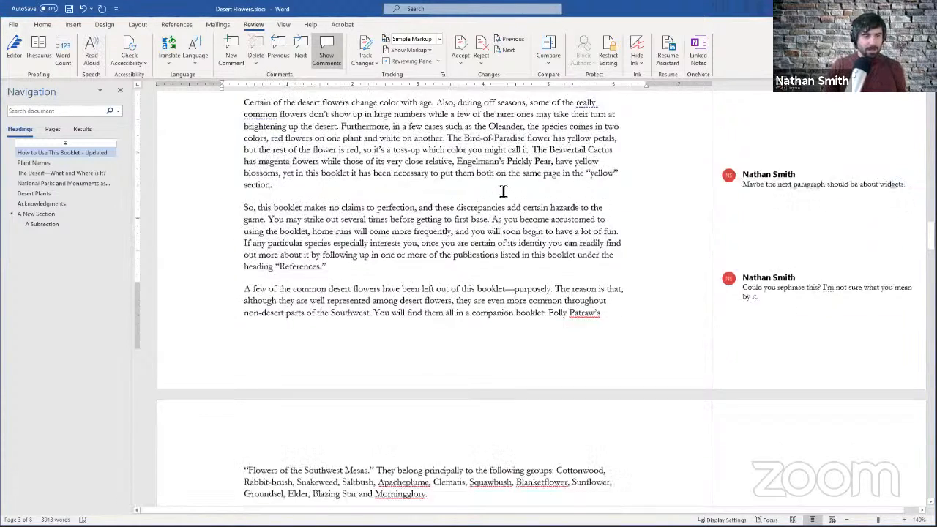
{"action": "scroll", "coordinate": [504, 192], "scroll_direction": "down", "scroll_amount": 2}
{"action": "scroll", "coordinate": [527, 176], "scroll_direction": "up", "scroll_amount": 6}
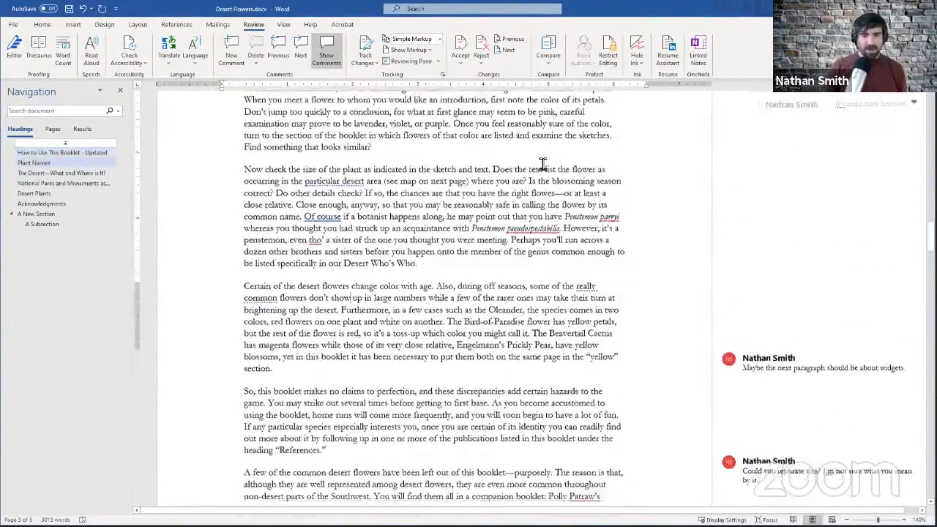
{"action": "scroll", "coordinate": [543, 164], "scroll_direction": "down", "scroll_amount": 10}
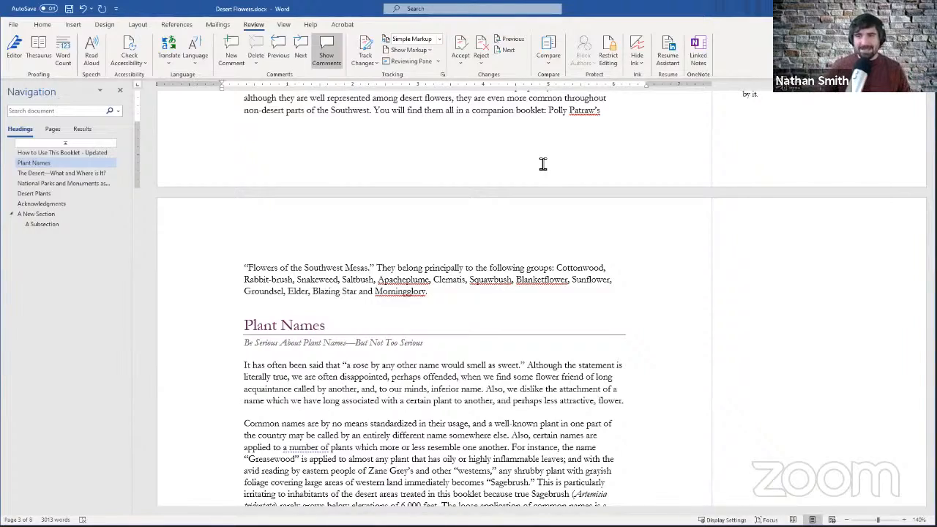
{"action": "scroll", "coordinate": [543, 164], "scroll_direction": "up", "scroll_amount": 15}
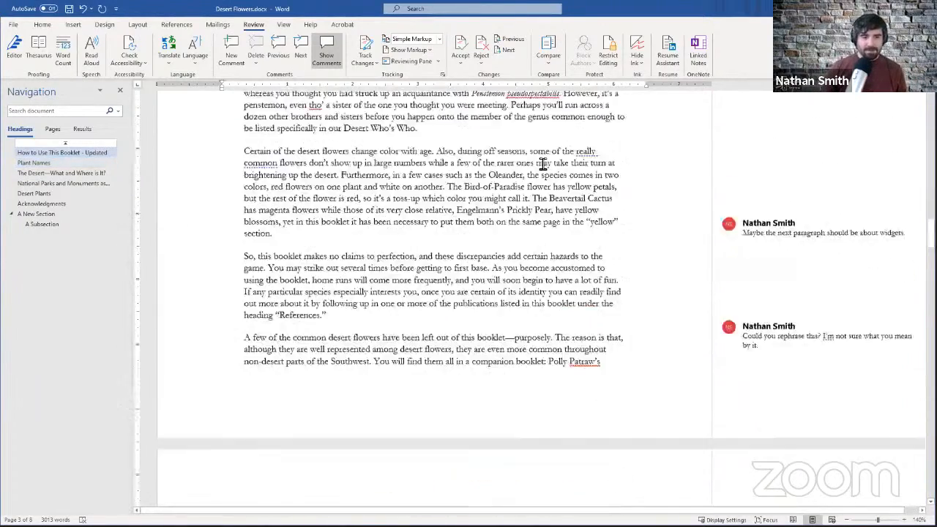
{"action": "scroll", "coordinate": [542, 163], "scroll_direction": "down", "scroll_amount": 15}
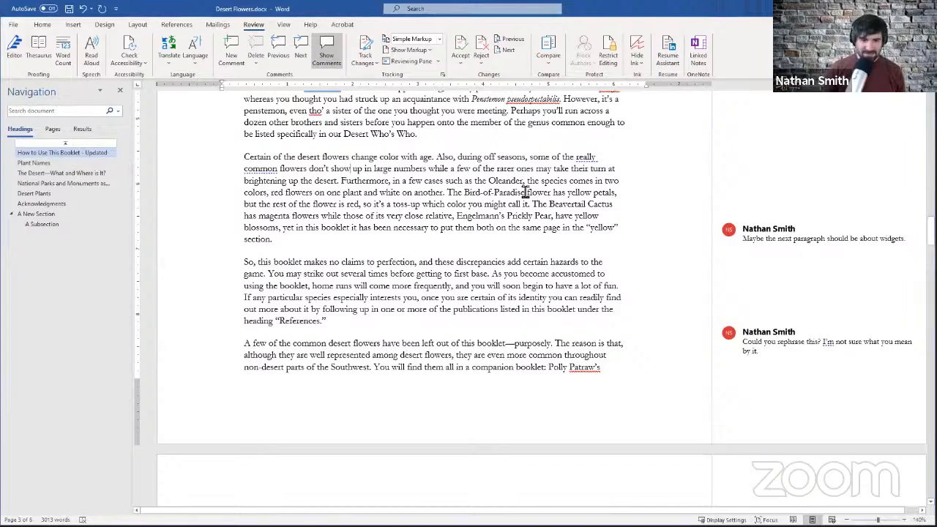
Turn on Track Changes at the Plant Names section and check its Lock Tracking option
{"action": "scroll", "coordinate": [512, 213], "scroll_direction": "down", "scroll_amount": 12}
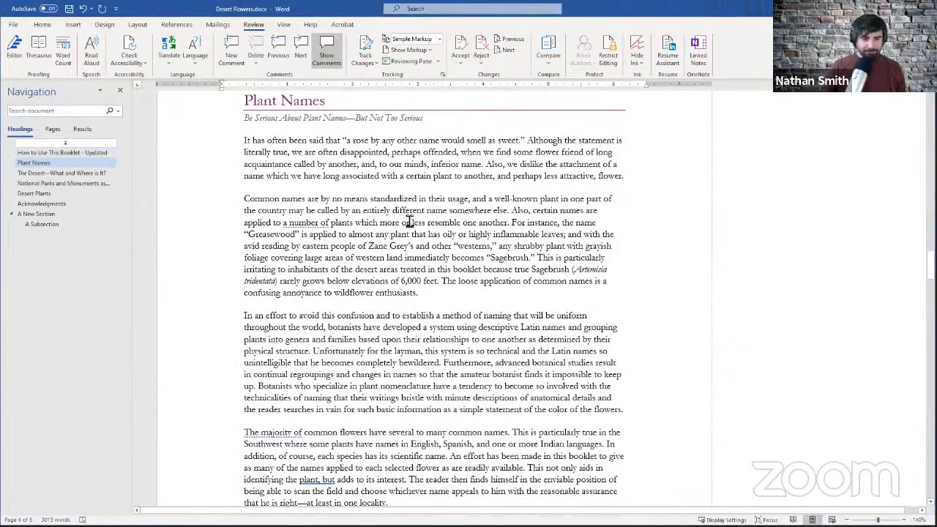
{"action": "left_click", "coordinate": [368, 44]}
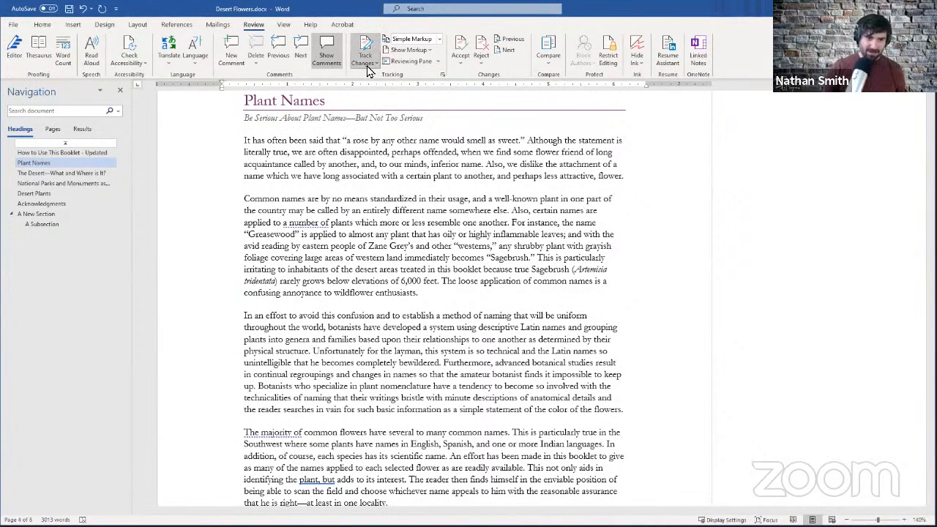
{"action": "left_click", "coordinate": [370, 67]}
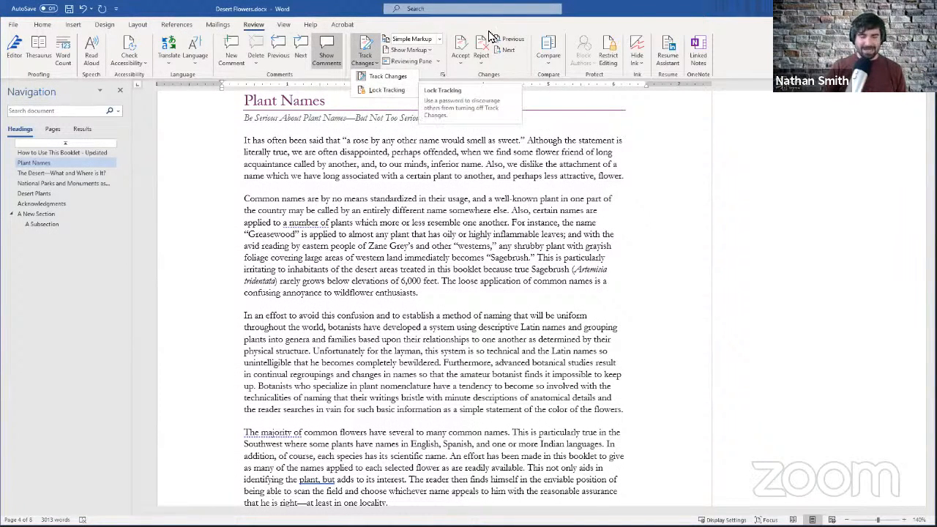
{"action": "left_click", "coordinate": [600, 170]}
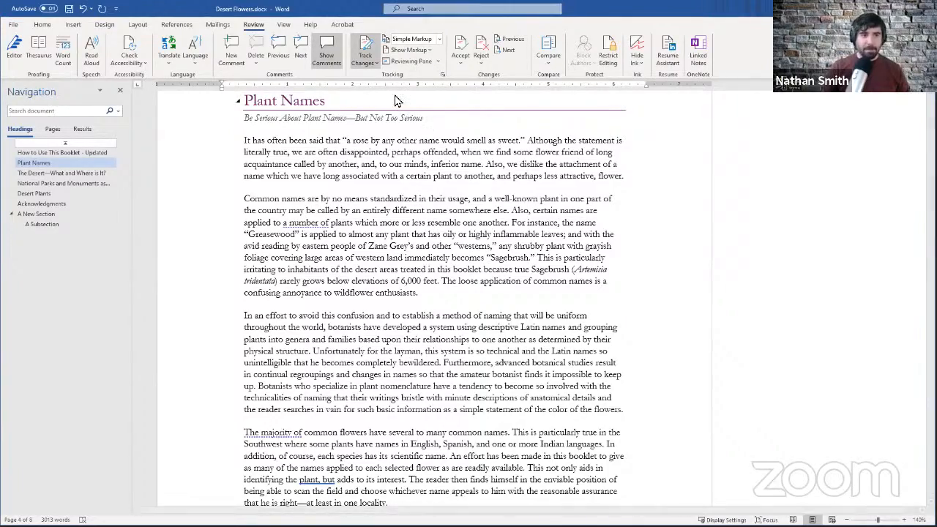
Delete the word "various" before "differences in elevation" in the "In North America" paragraph of the desert section
{"action": "scroll", "coordinate": [432, 189], "scroll_direction": "down", "scroll_amount": 1}
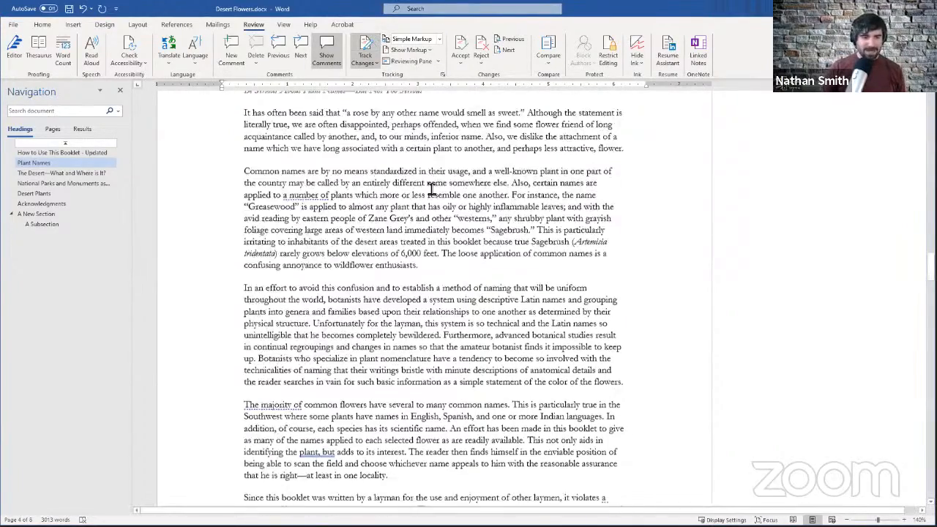
{"action": "scroll", "coordinate": [431, 186], "scroll_direction": "down", "scroll_amount": 1}
{"action": "scroll", "coordinate": [425, 220], "scroll_direction": "up", "scroll_amount": 5}
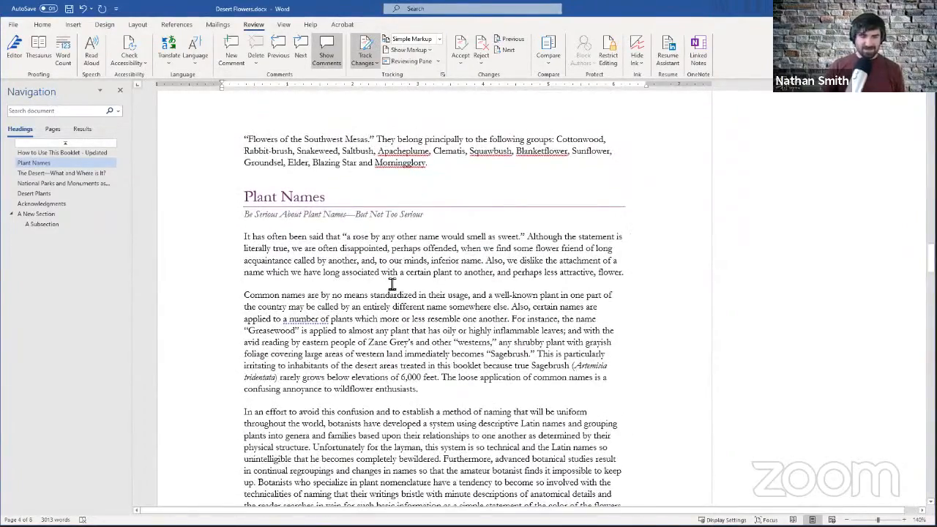
{"action": "scroll", "coordinate": [392, 284], "scroll_direction": "down", "scroll_amount": 10}
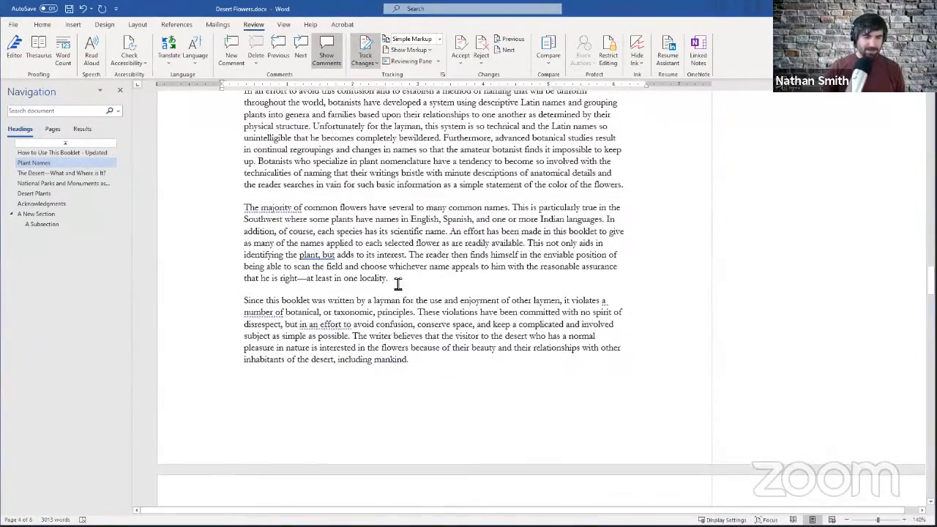
{"action": "scroll", "coordinate": [398, 284], "scroll_direction": "down", "scroll_amount": 4}
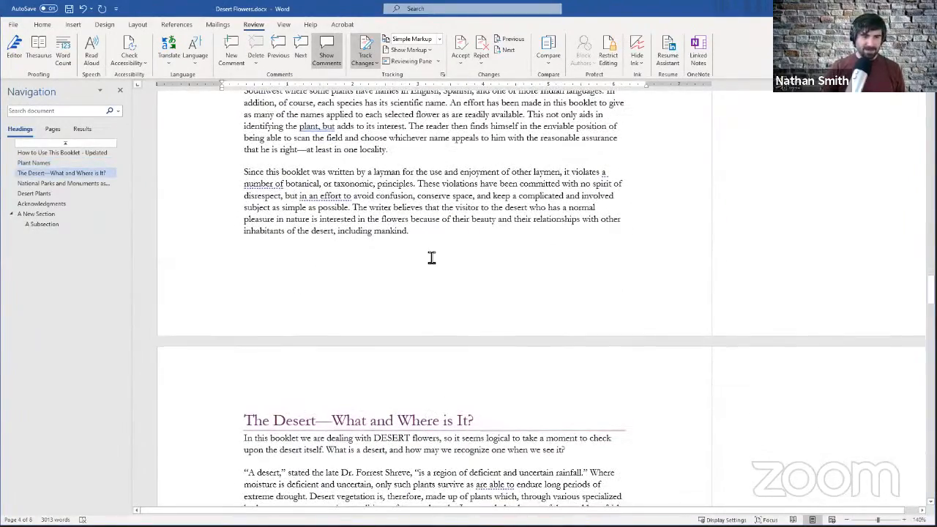
{"action": "scroll", "coordinate": [484, 214], "scroll_direction": "down", "scroll_amount": 1}
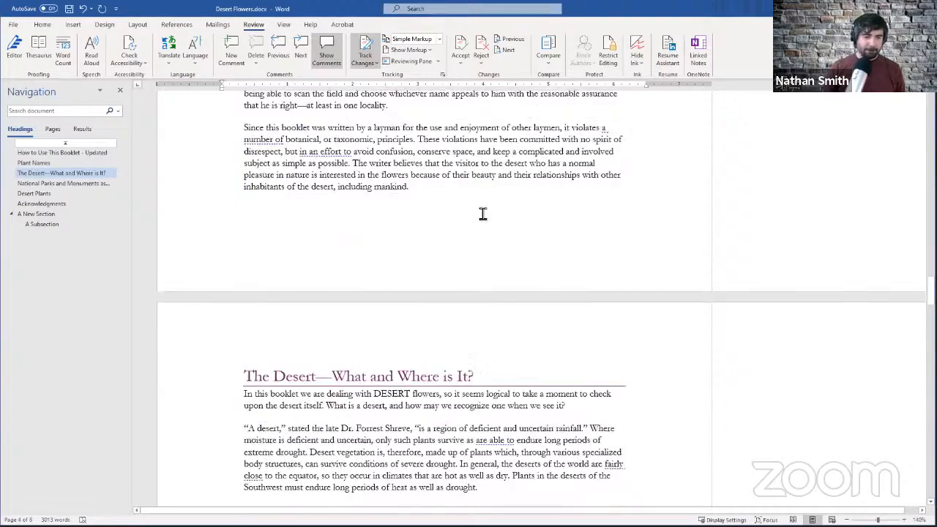
{"action": "scroll", "coordinate": [484, 214], "scroll_direction": "down", "scroll_amount": 10}
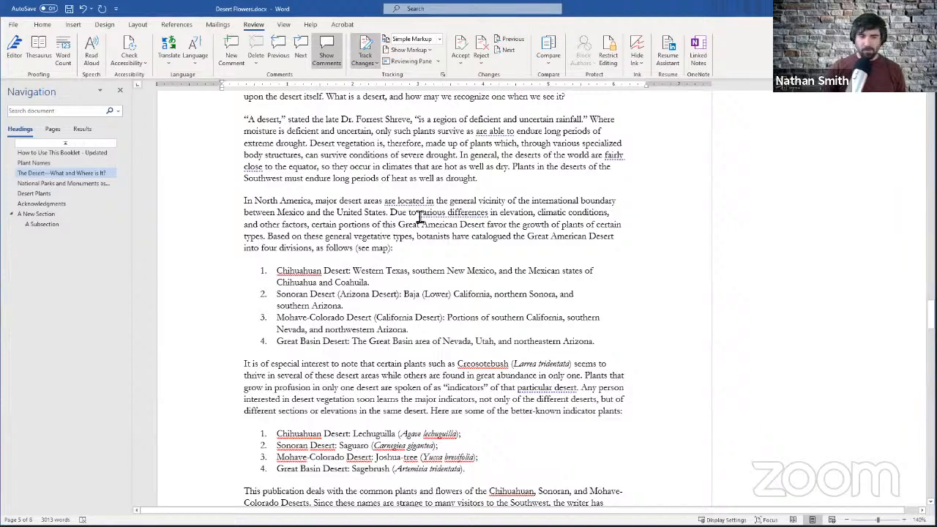
{"action": "left_click_drag", "start_coordinate": [419, 214], "coordinate": [451, 217]}
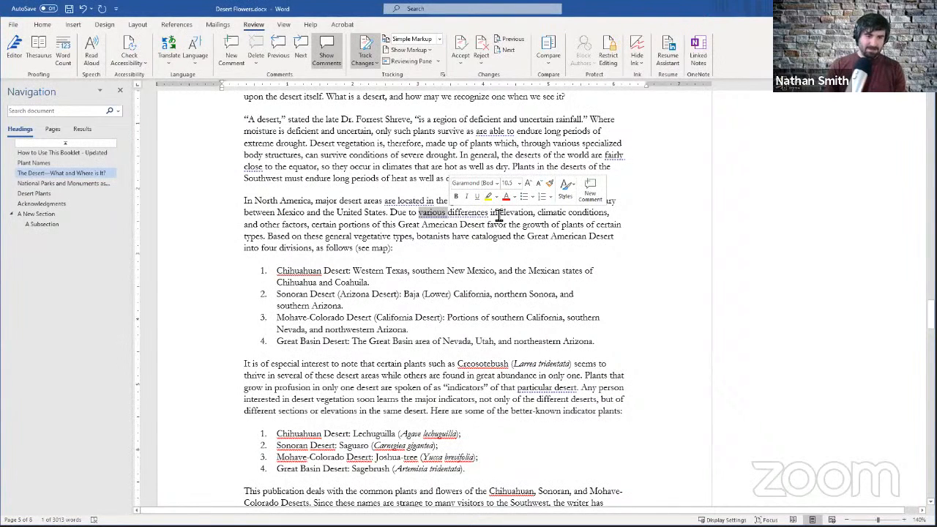
{"action": "key", "text": "Delete"}
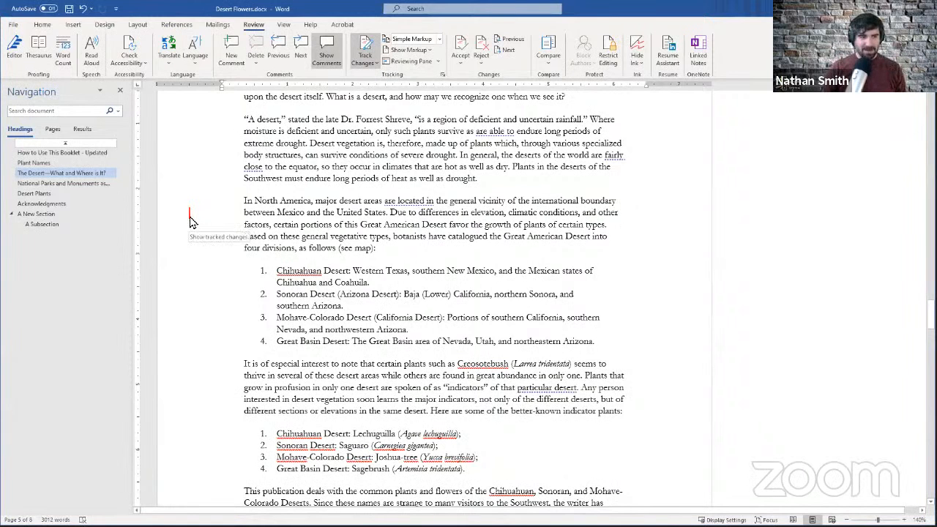
Close the Navigation pane, and check the tracked deletion in All Markup view before returning to Simple Markup
{"action": "left_click", "coordinate": [120, 90]}
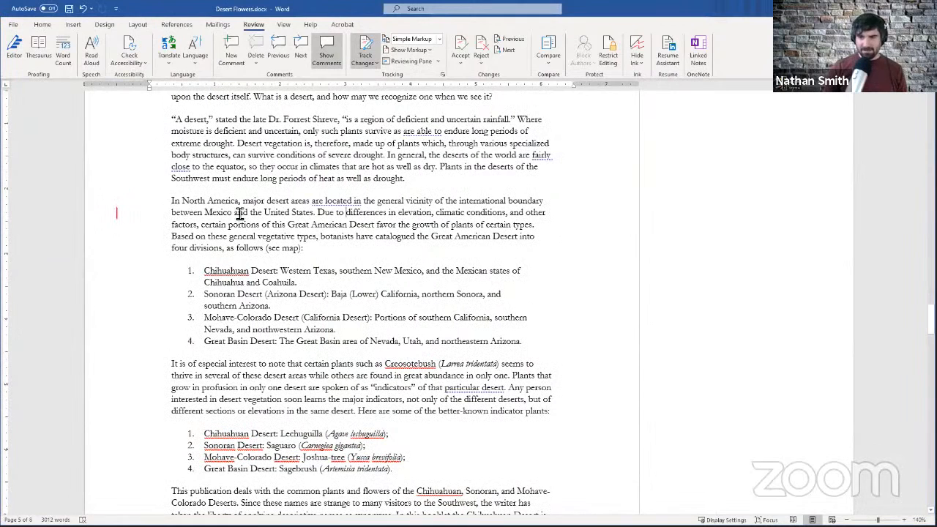
{"action": "left_click", "coordinate": [117, 219]}
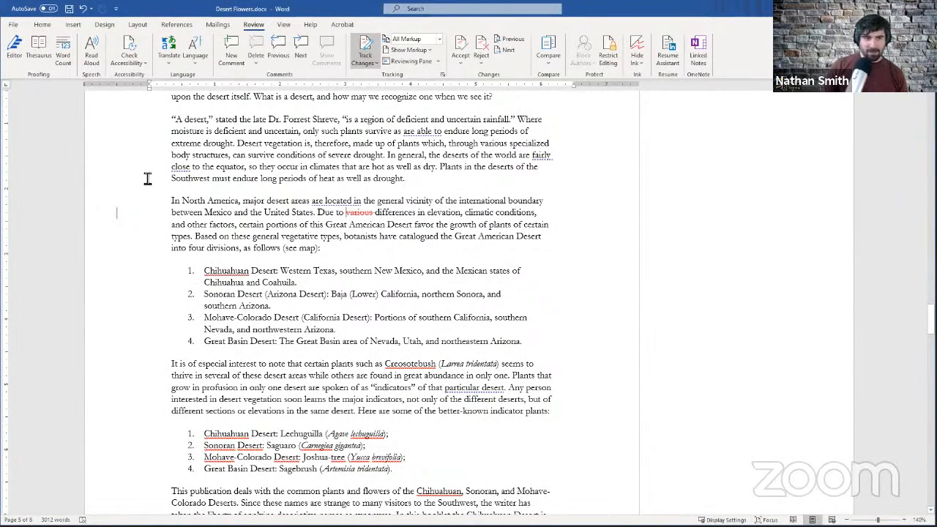
{"action": "left_click", "coordinate": [118, 218]}
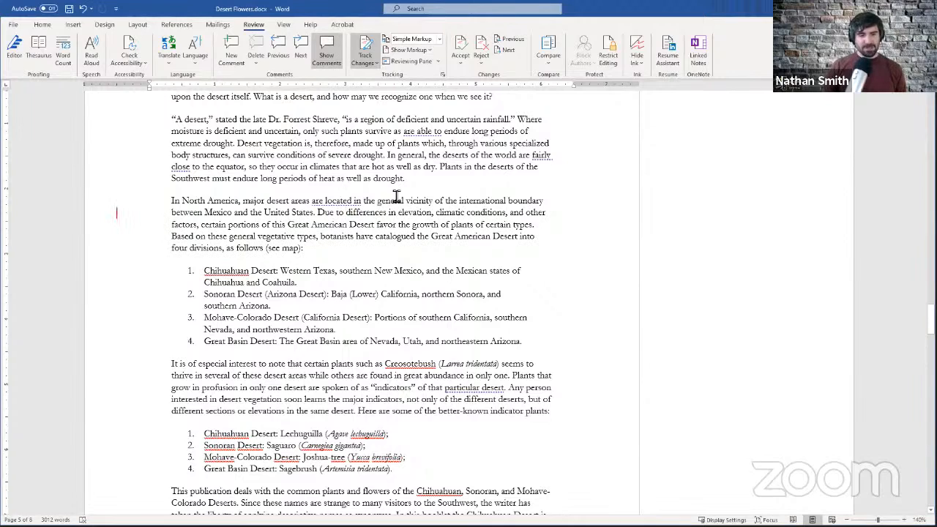
Add a fifth item reading "The Super Duper Desert: It's awesome." after the Great Basin Desert entry in the list of four desert divisions
{"action": "scroll", "coordinate": [352, 264], "scroll_direction": "down", "scroll_amount": 2}
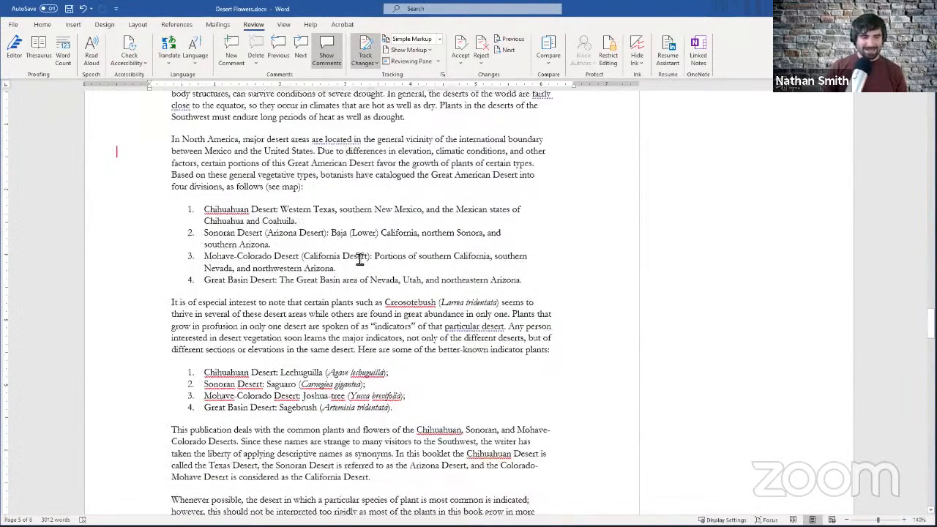
{"action": "left_click", "coordinate": [567, 281]}
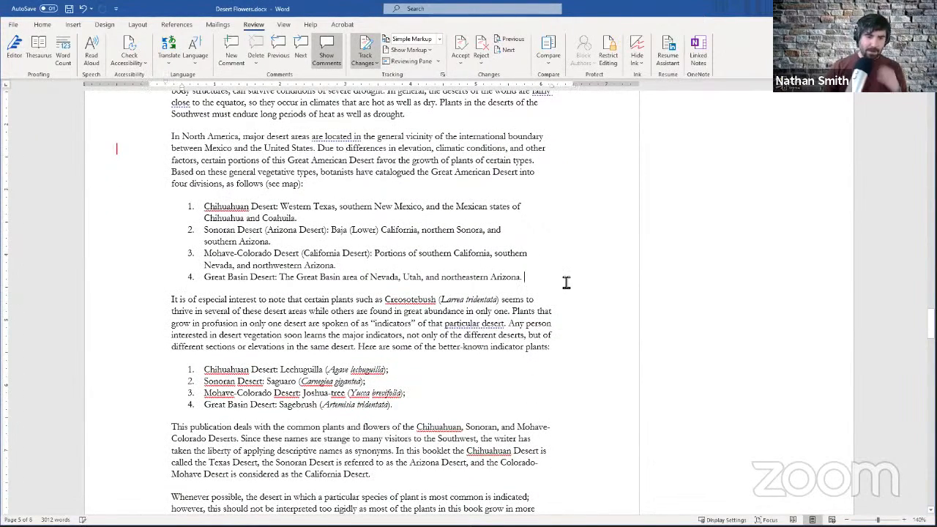
{"action": "key", "text": "Return"}
{"action": "type", "text": "The Sup"}
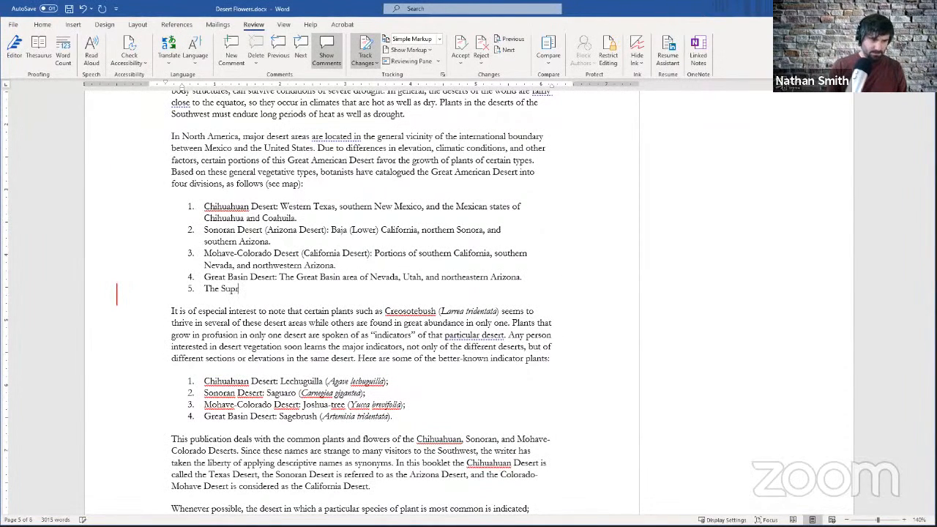
{"action": "type", "text": "er Du"}
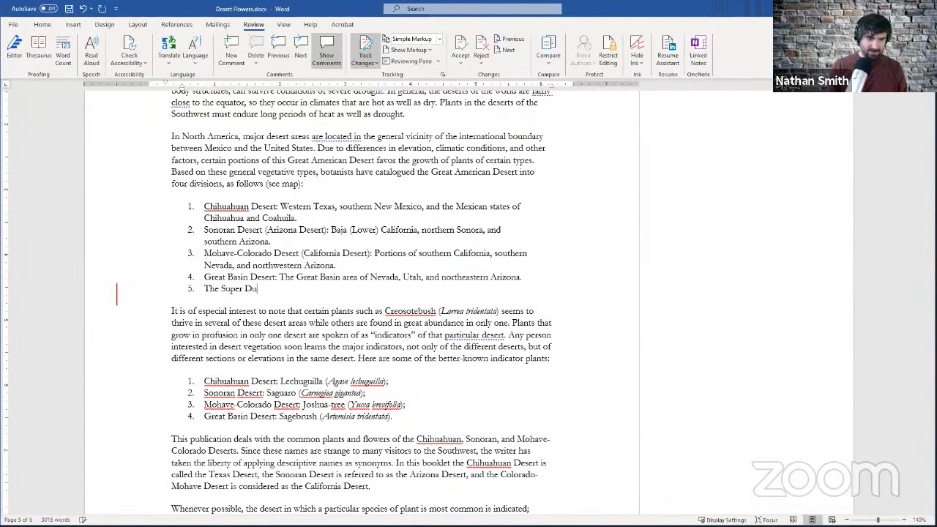
{"action": "type", "text": "per Desert: It's awe"}
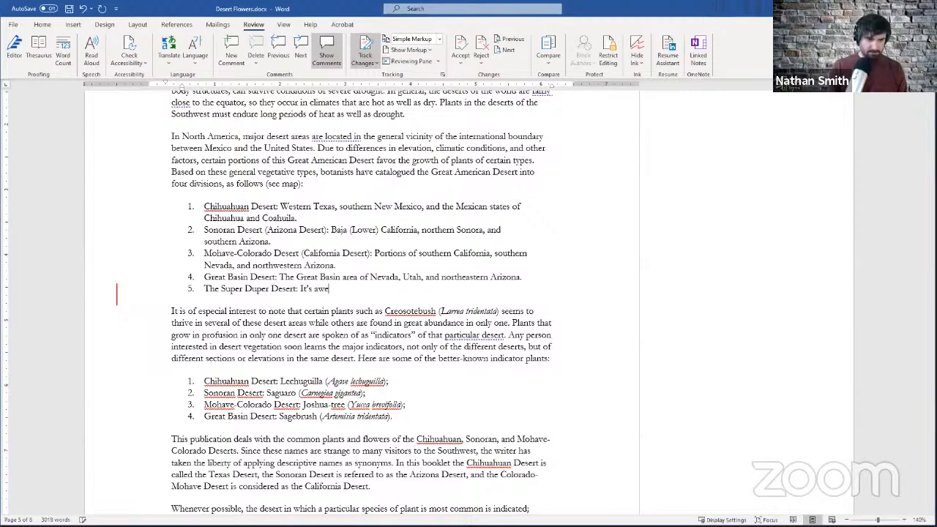
{"action": "type", "text": "some."}
Delete the Chihuahuan Desert: Lechuguilla item from the numbered list of better-known indicator plants
{"action": "scroll", "coordinate": [415, 293], "scroll_direction": "down", "scroll_amount": 4}
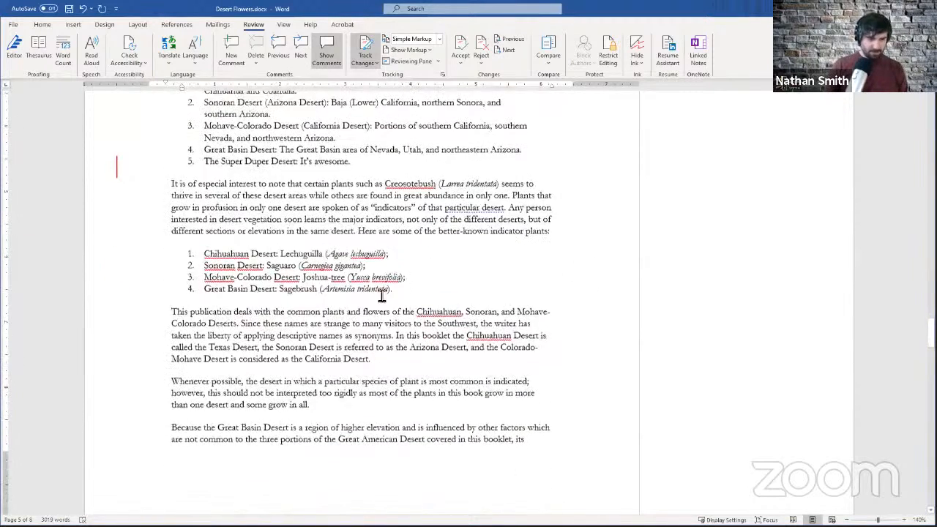
{"action": "scroll", "coordinate": [366, 241], "scroll_direction": "down", "scroll_amount": 2}
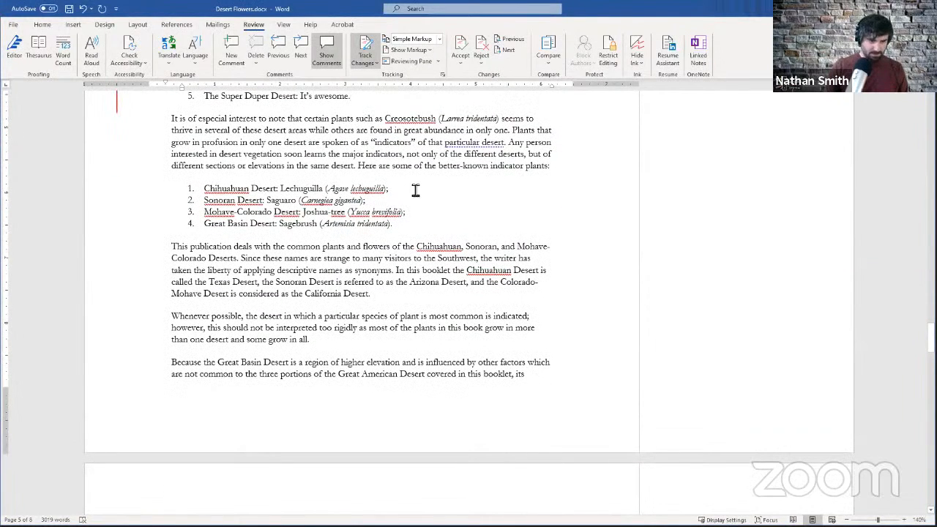
{"action": "left_click_drag", "start_coordinate": [416, 191], "coordinate": [218, 192]}
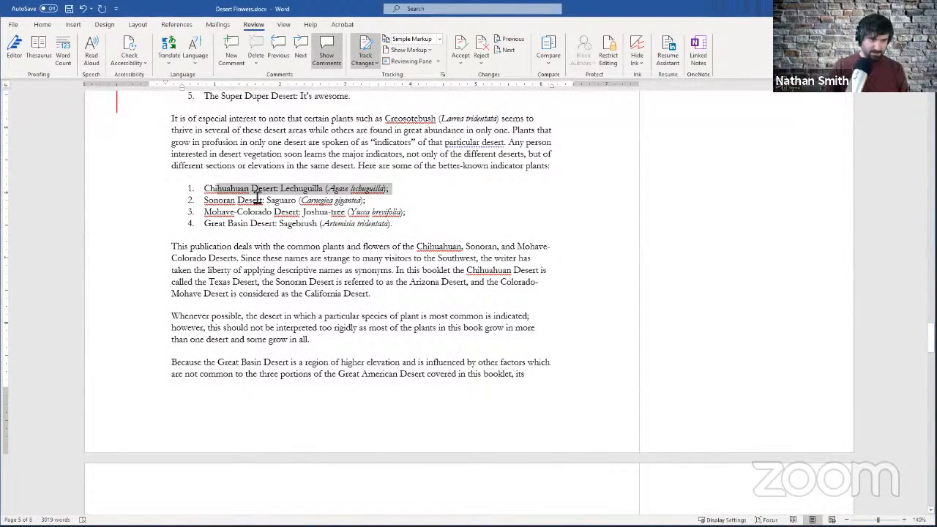
{"action": "left_click", "coordinate": [438, 194]}
{"action": "left_click_drag", "start_coordinate": [418, 193], "coordinate": [208, 194]}
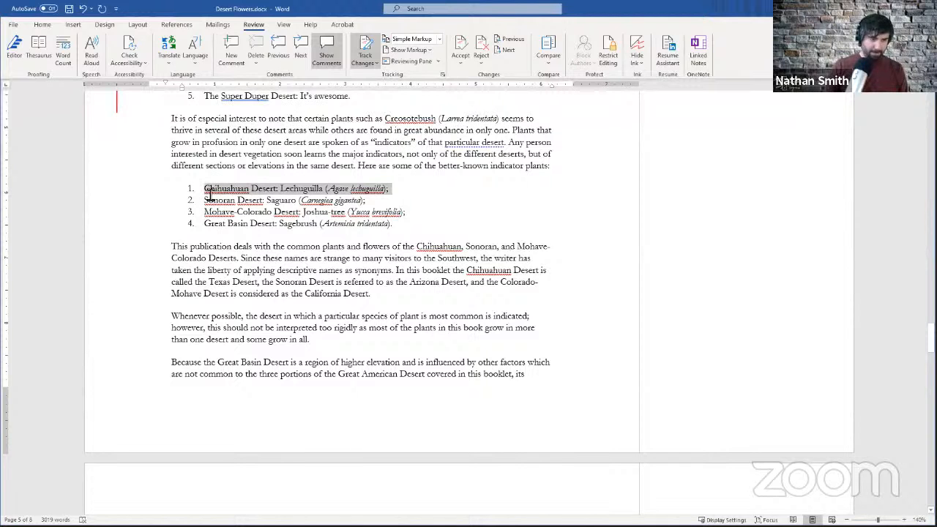
{"action": "key", "text": "Delete"}
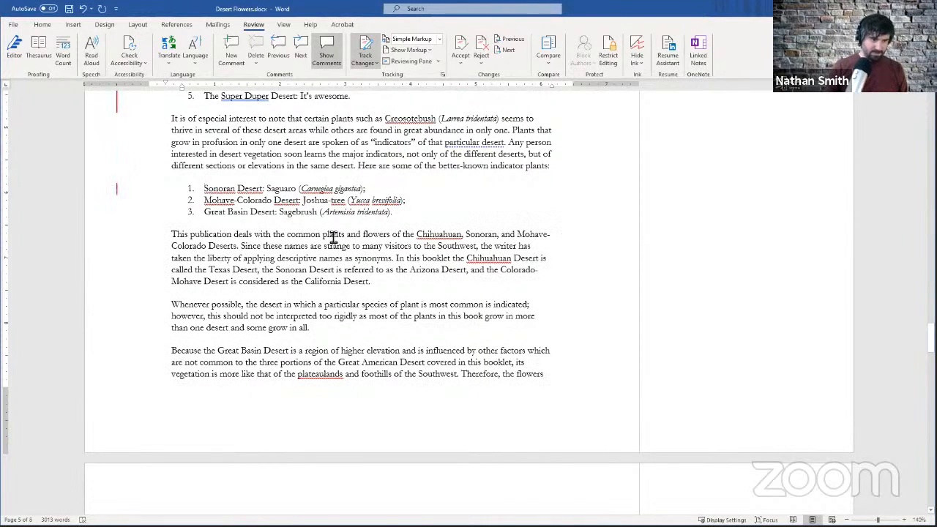
In the "Whenever possible" paragraph, delete "too" before "rigidly" and insert a comma after "rigidly"
{"action": "scroll", "coordinate": [471, 192], "scroll_direction": "down", "scroll_amount": 2}
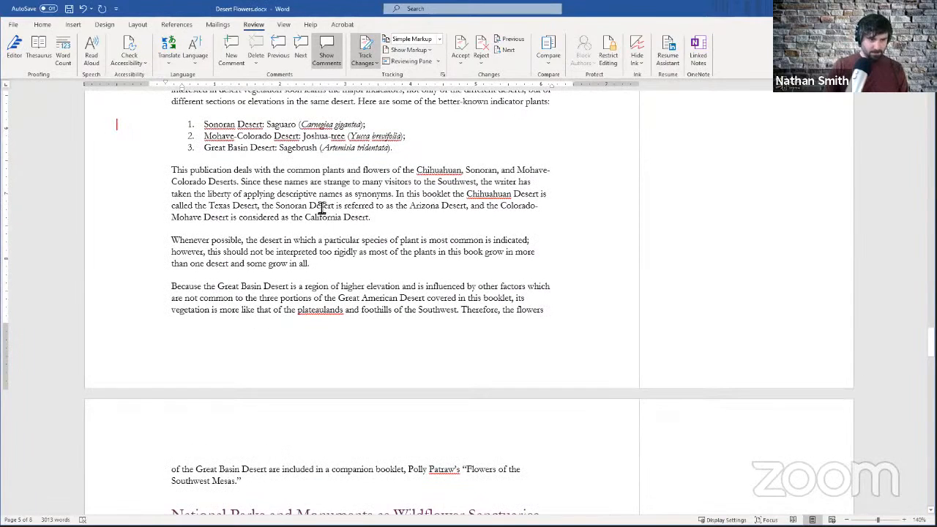
{"action": "left_click", "coordinate": [468, 173]}
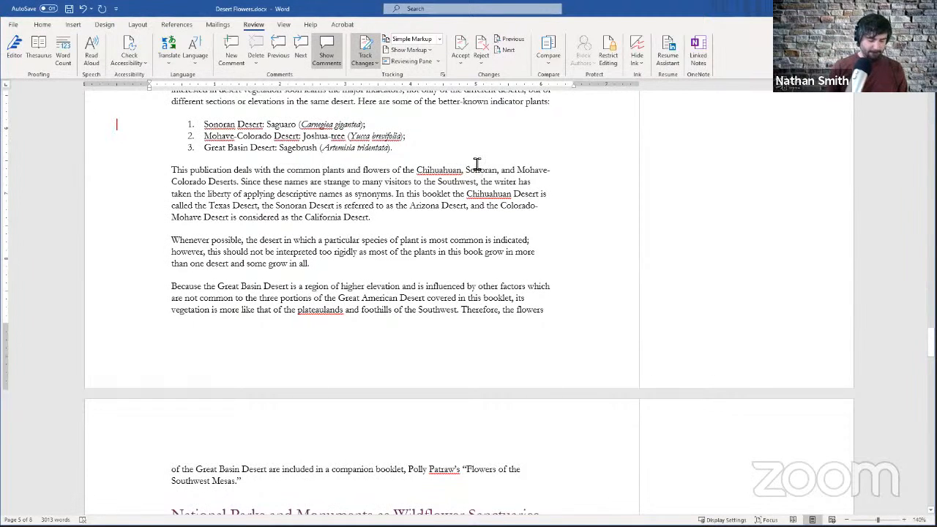
{"action": "scroll", "coordinate": [396, 201], "scroll_direction": "down", "scroll_amount": 1}
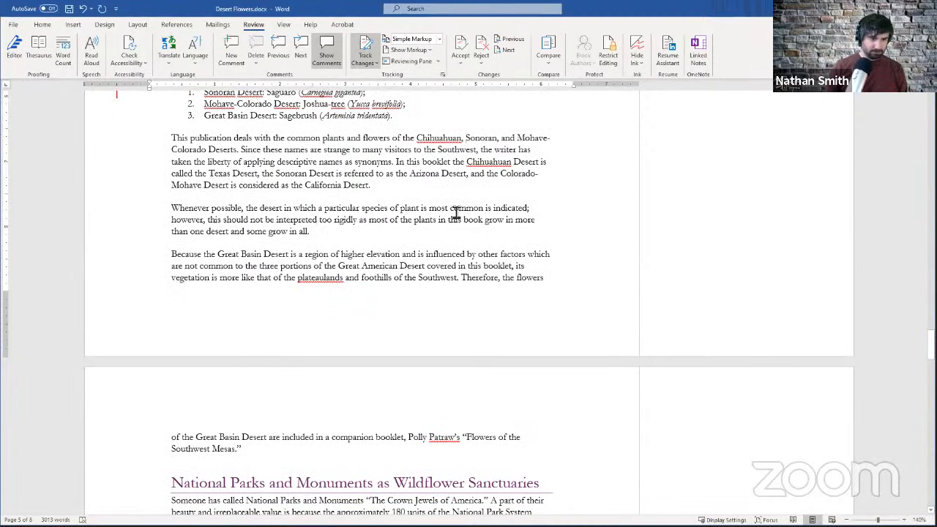
{"action": "key", "text": "Delete"}
{"action": "key", "text": "Delete"}
{"action": "key", "text": "Delete"}
{"action": "key", "text": "Delete"}
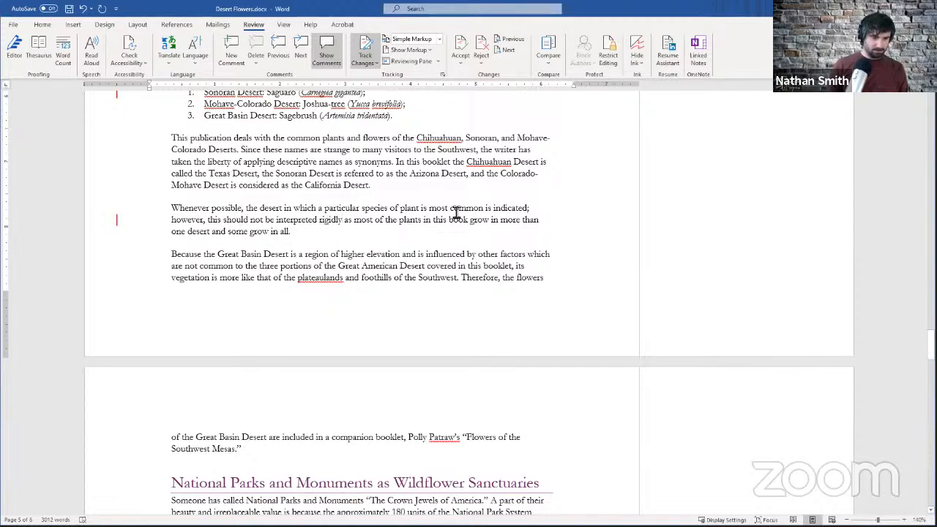
{"action": "type", "text": ","}
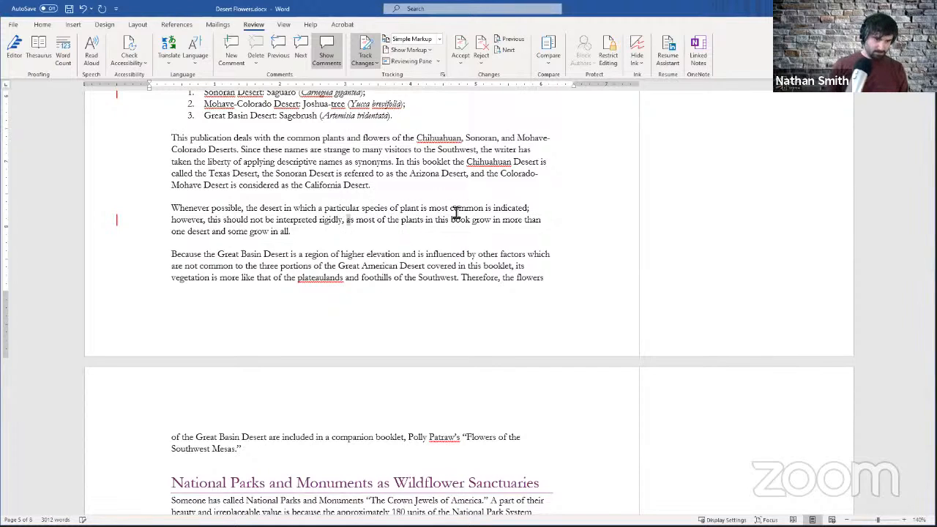
Replace the word "as" with "since" before "most of the plants in this book"
{"action": "key", "text": "shift+Right"}
{"action": "key", "text": "shift+Right"}
{"action": "type", "text": "sin"}
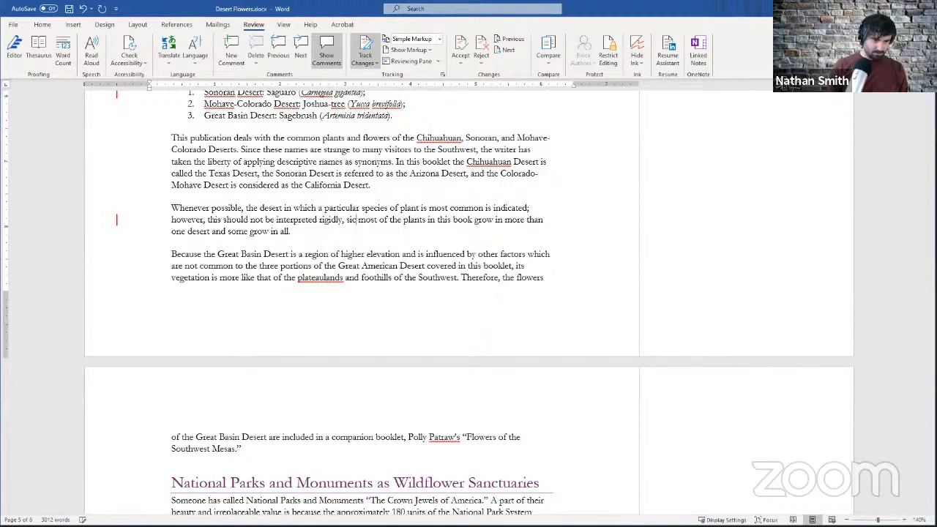
{"action": "type", "text": "c"}
{"action": "key", "text": "BackSpace"}
{"action": "type", "text": "nce"}
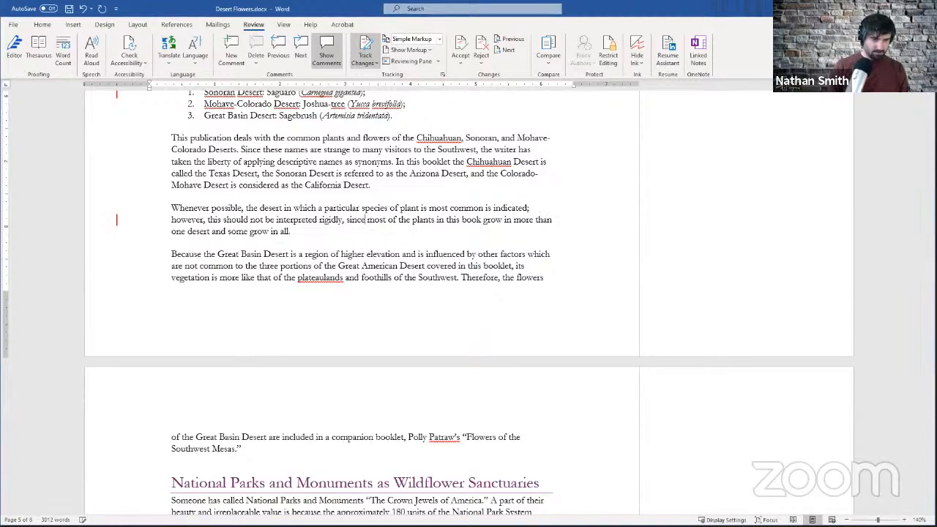
Delete the sentence starting "Not only do native plants live" from the first paragraph under National Parks and Monuments as Wildflower Sanctuaries
{"action": "scroll", "coordinate": [353, 261], "scroll_direction": "down", "scroll_amount": 2}
{"action": "scroll", "coordinate": [425, 366], "scroll_direction": "down", "scroll_amount": 3}
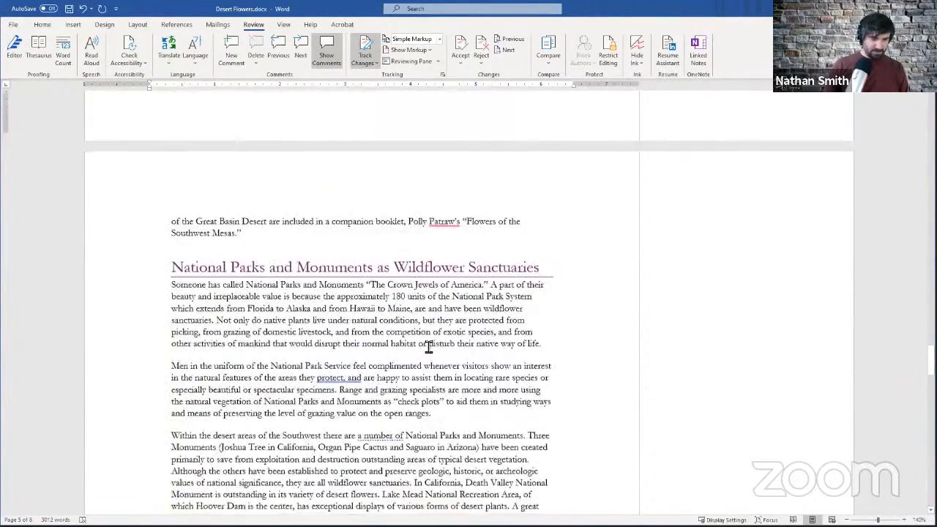
{"action": "left_click_drag", "start_coordinate": [542, 335], "coordinate": [218, 312]}
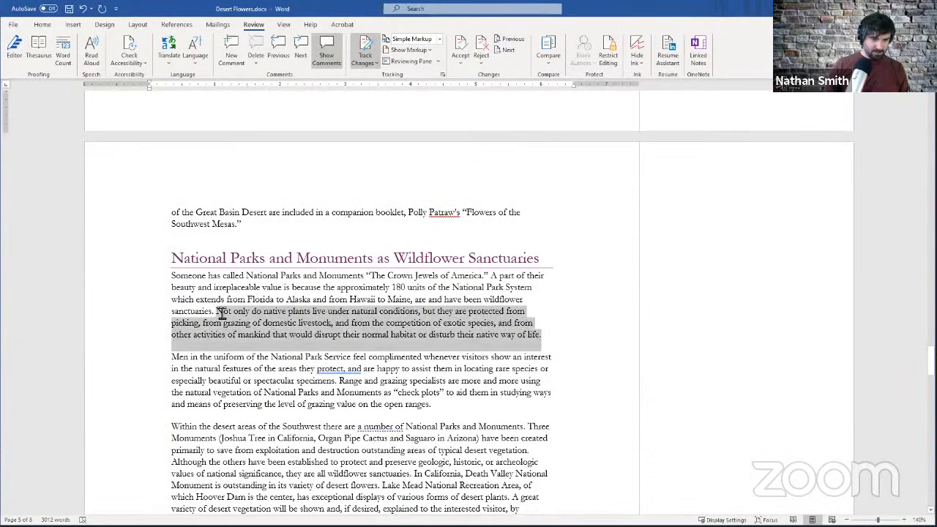
{"action": "key", "text": "Delete"}
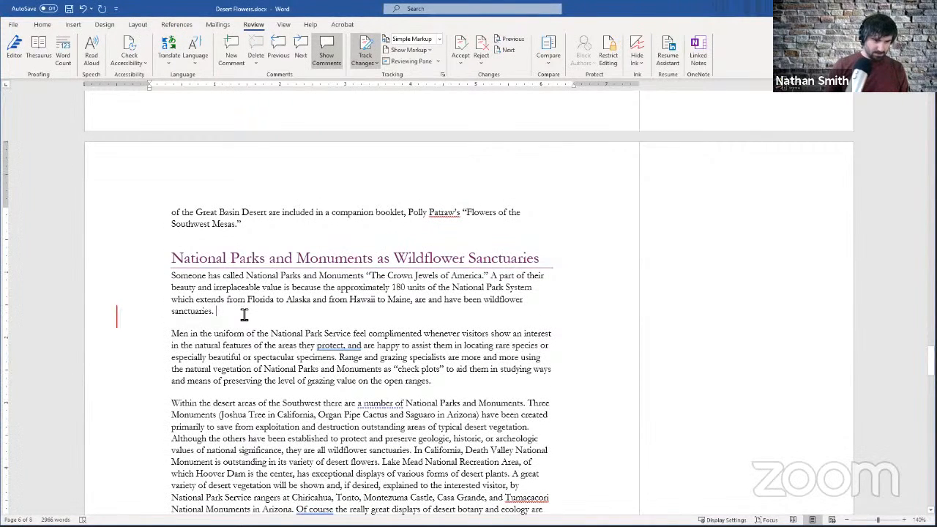
Capitalize "ranger" as "Ranger" in the paragraph beginning "Photography is encouraged"
{"action": "scroll", "coordinate": [245, 311], "scroll_direction": "down", "scroll_amount": 5}
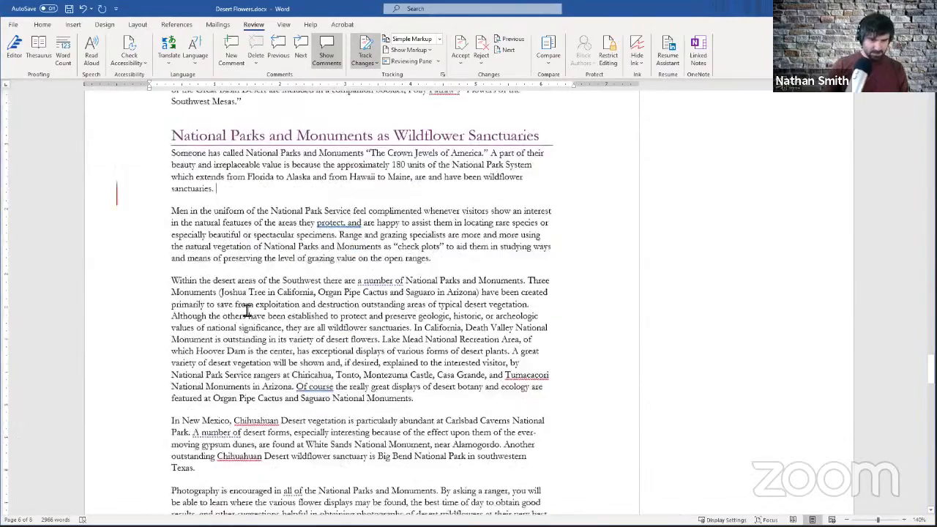
{"action": "scroll", "coordinate": [333, 229], "scroll_direction": "down", "scroll_amount": 2}
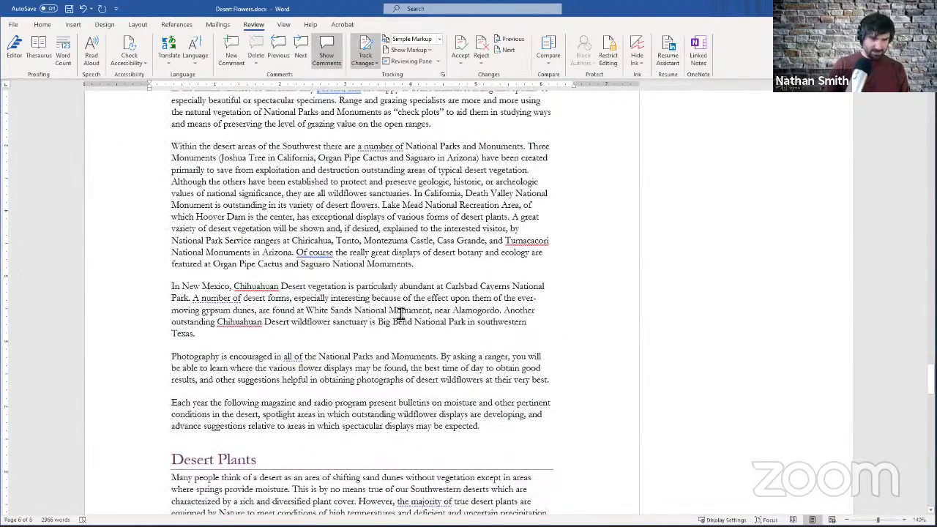
{"action": "scroll", "coordinate": [390, 311], "scroll_direction": "down", "scroll_amount": 1}
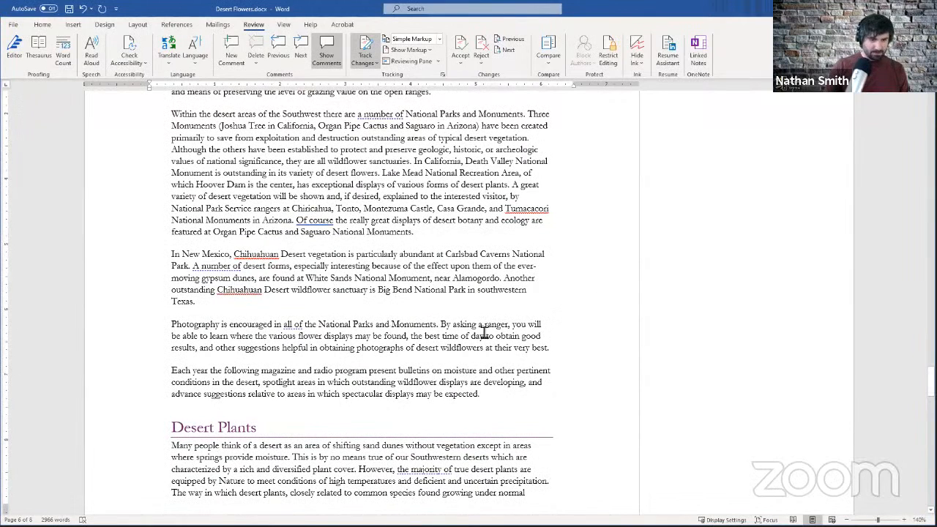
{"action": "left_click", "coordinate": [485, 325]}
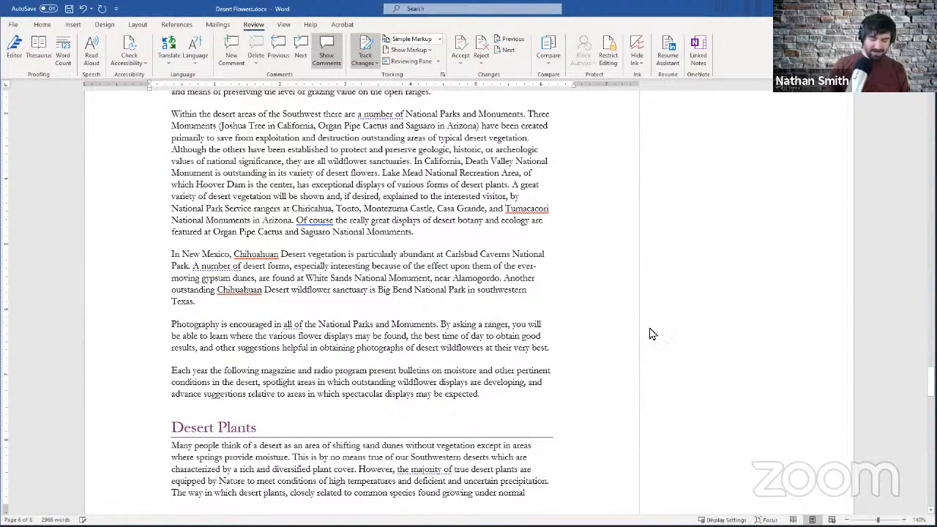
{"action": "key", "text": "shift+Left"}
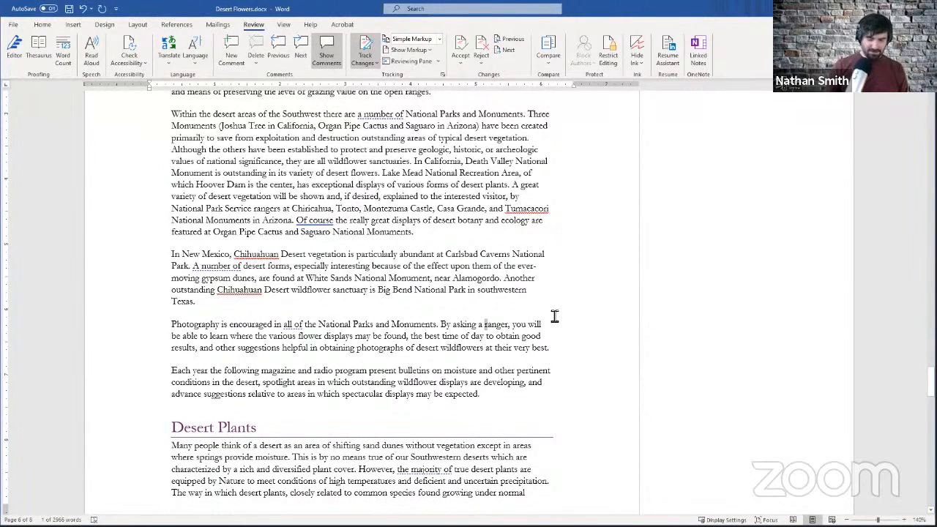
{"action": "type", "text": "R"}
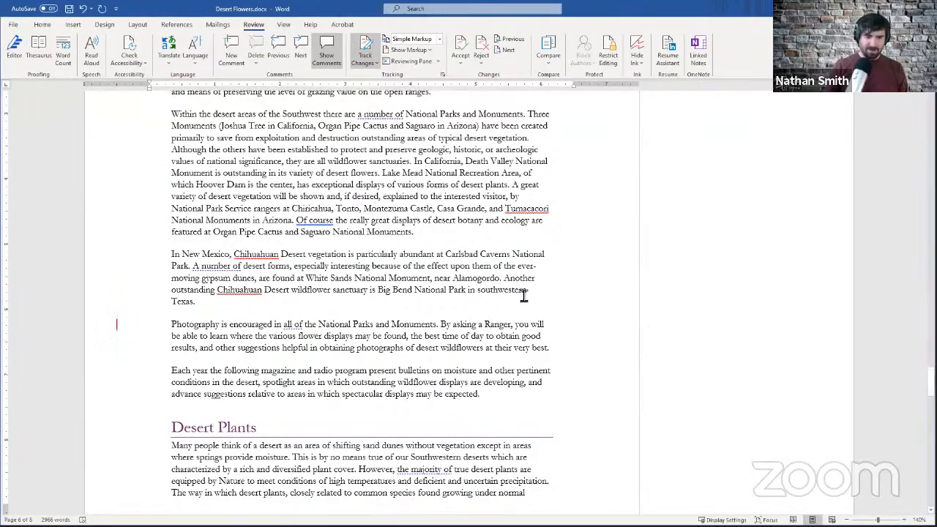
Switch from Simple Markup to All Markup and review the tracked insertions and deletions throughout the desert section
{"action": "scroll", "coordinate": [452, 307], "scroll_direction": "up", "scroll_amount": 20}
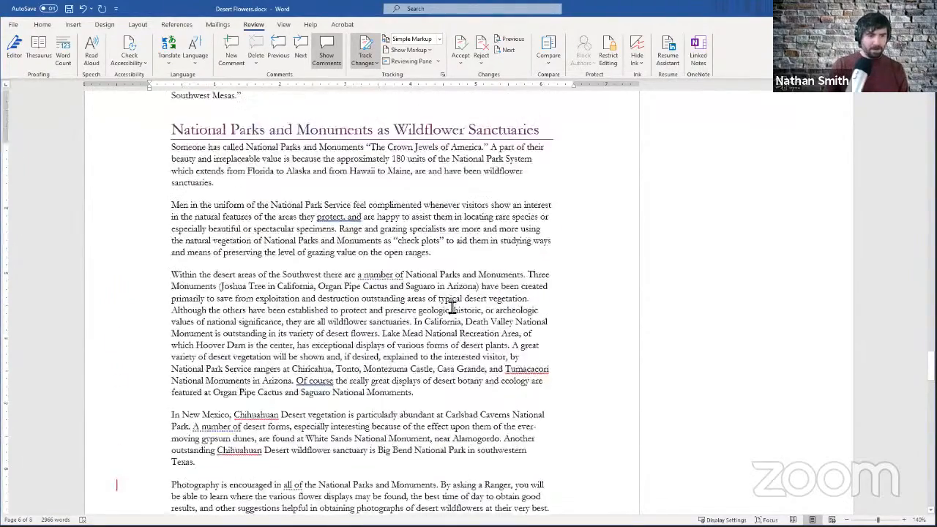
{"action": "scroll", "coordinate": [366, 232], "scroll_direction": "up", "scroll_amount": 3}
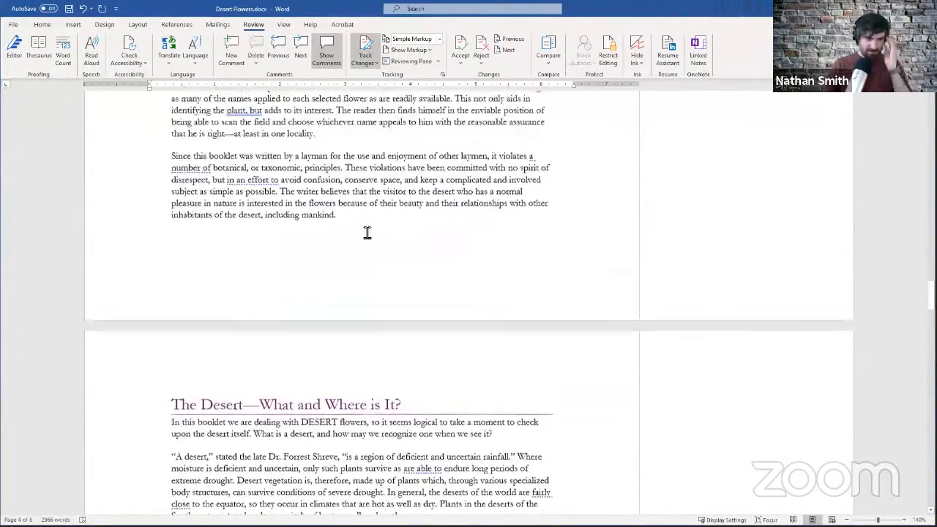
{"action": "scroll", "coordinate": [366, 232], "scroll_direction": "down", "scroll_amount": 8}
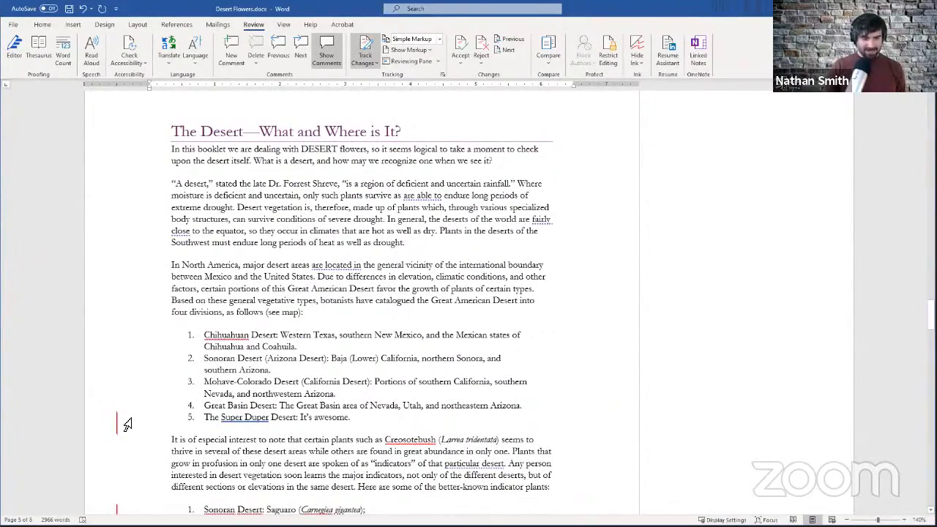
{"action": "scroll", "coordinate": [117, 396], "scroll_direction": "down", "scroll_amount": 3}
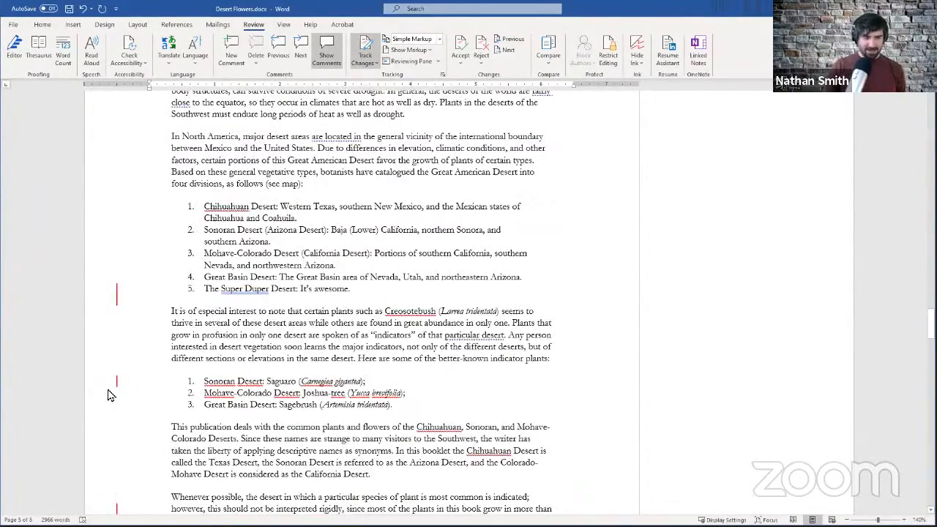
{"action": "scroll", "coordinate": [119, 386], "scroll_direction": "down", "scroll_amount": 3}
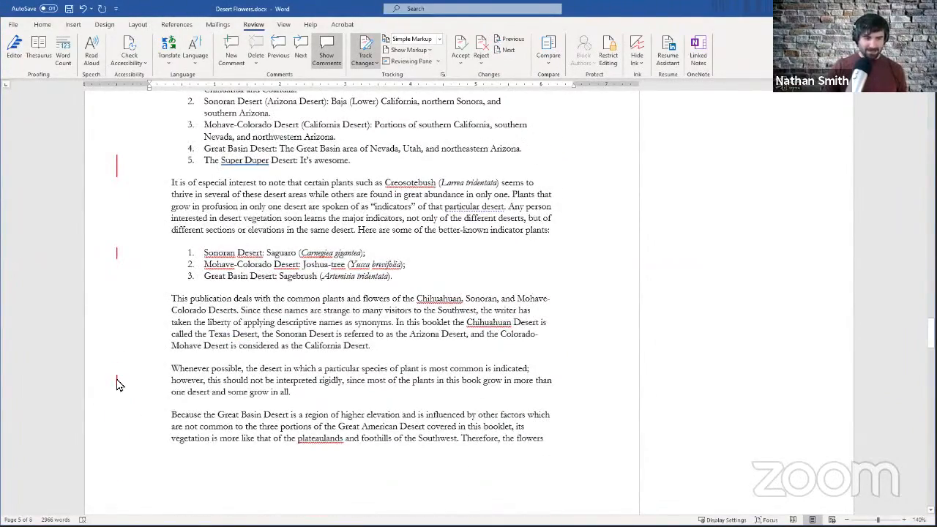
{"action": "left_click", "coordinate": [117, 384]}
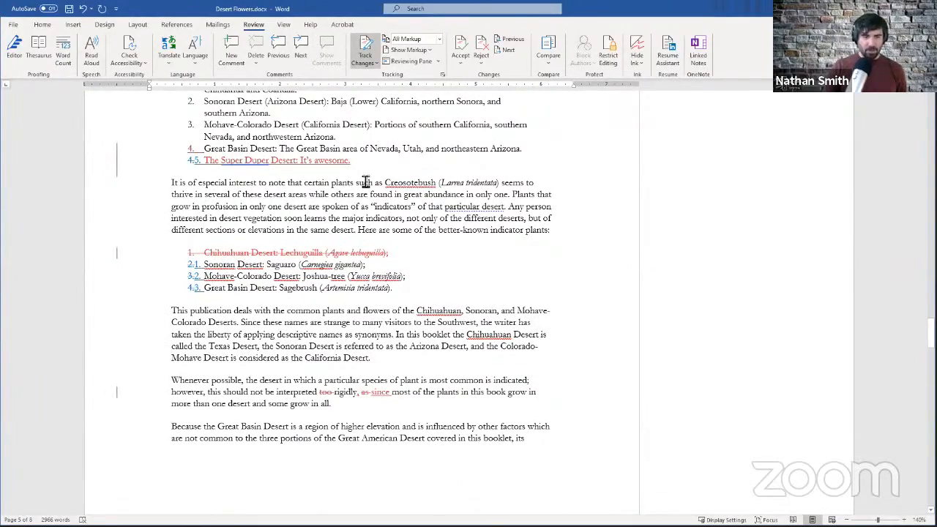
{"action": "scroll", "coordinate": [366, 189], "scroll_direction": "up", "scroll_amount": 10}
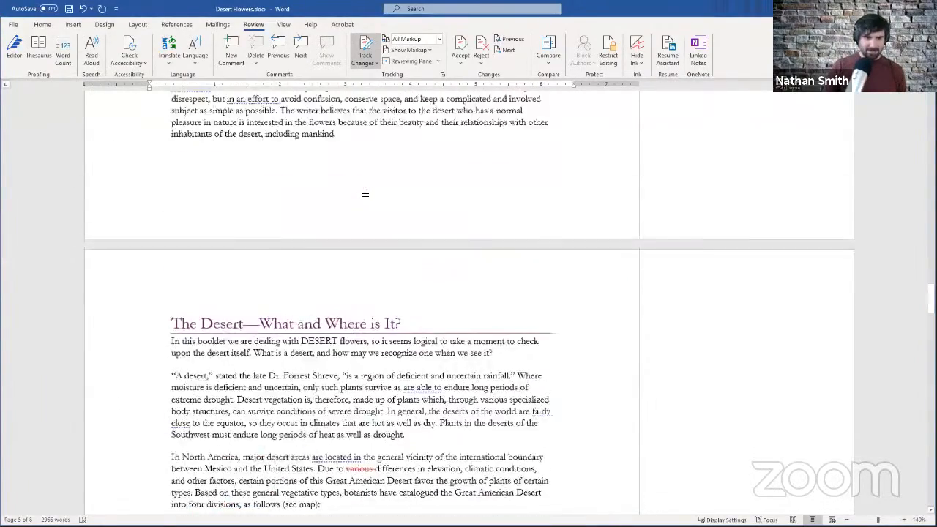
{"action": "scroll", "coordinate": [366, 189], "scroll_direction": "down", "scroll_amount": 4}
{"action": "scroll", "coordinate": [366, 189], "scroll_direction": "down", "scroll_amount": 10}
{"action": "scroll", "coordinate": [366, 189], "scroll_direction": "up", "scroll_amount": 6}
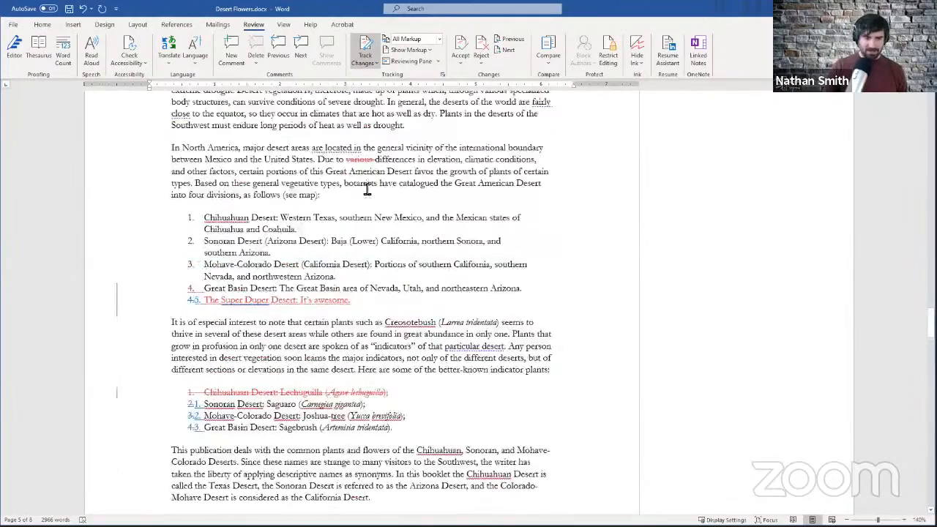
{"action": "scroll", "coordinate": [367, 189], "scroll_direction": "up", "scroll_amount": 8}
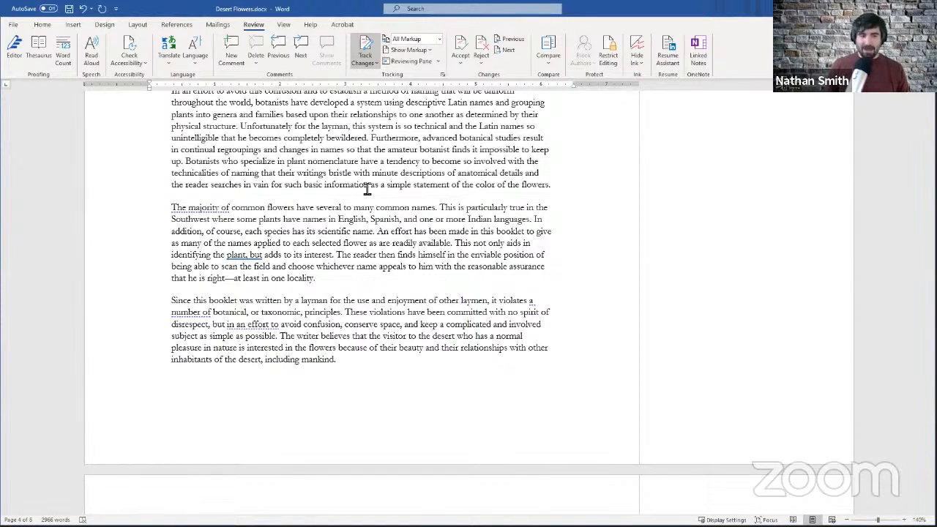
Look through the document from Plant Names to A New Section and examine the tracked edits in the National Parks and Monuments section
{"action": "scroll", "coordinate": [367, 189], "scroll_direction": "up", "scroll_amount": 10}
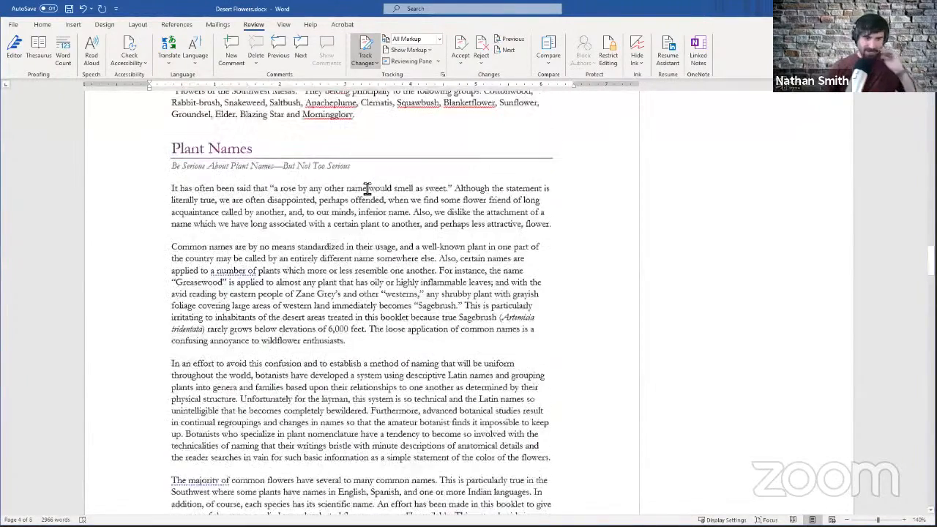
{"action": "scroll", "coordinate": [871, 263], "scroll_direction": "down", "scroll_amount": 5}
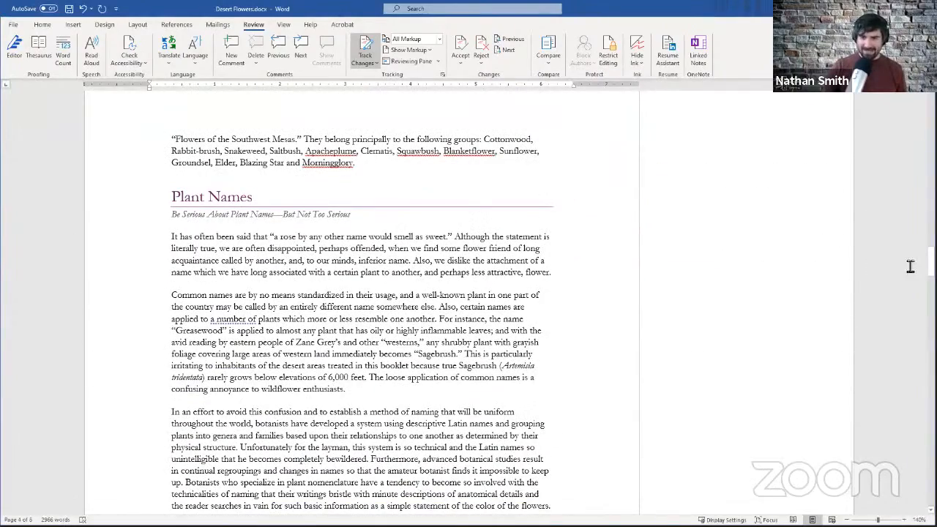
{"action": "mouse_move", "coordinate": [916, 470]}
{"action": "left_mouse_down"}
{"action": "mouse_move", "coordinate": [915, 482]}
{"action": "mouse_move", "coordinate": [916, 454]}
{"action": "left_mouse_up"}
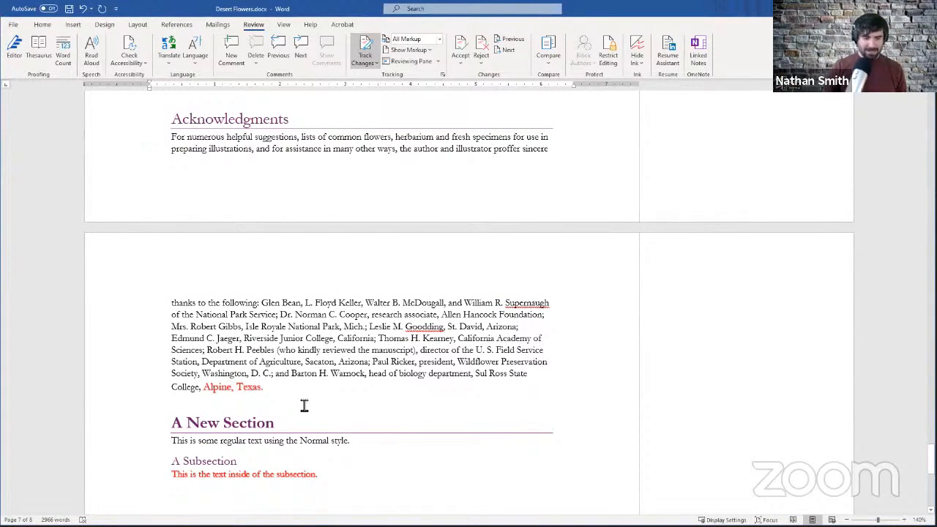
{"action": "scroll", "coordinate": [347, 394], "scroll_direction": "up", "scroll_amount": 10}
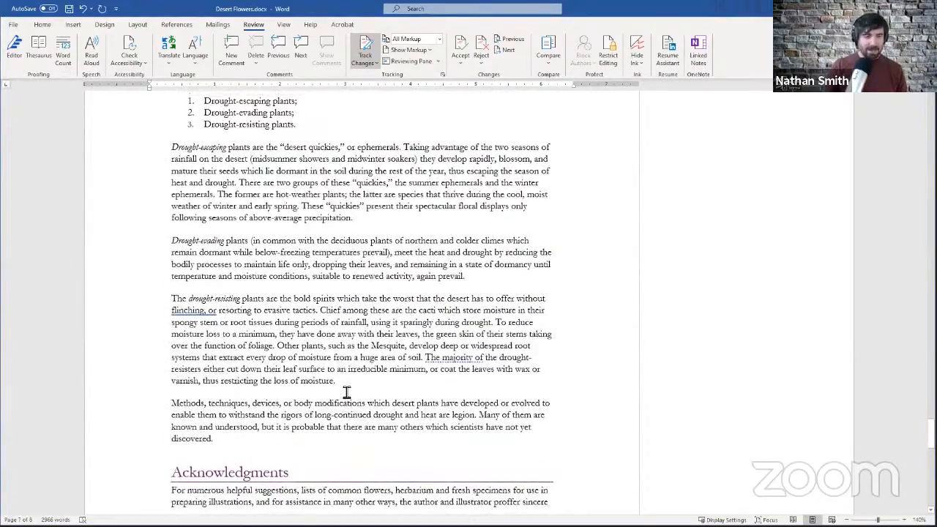
{"action": "scroll", "coordinate": [347, 391], "scroll_direction": "down", "scroll_amount": 8}
{"action": "scroll", "coordinate": [348, 391], "scroll_direction": "up", "scroll_amount": 20}
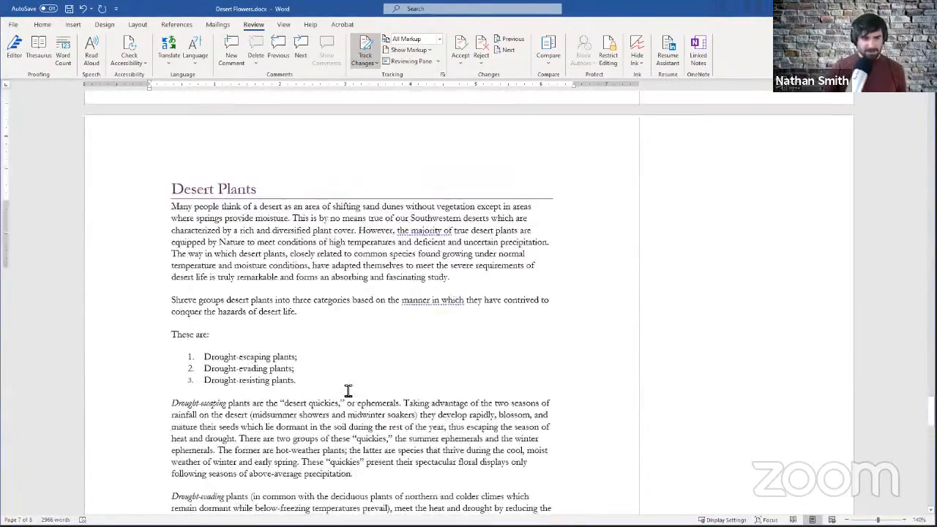
{"action": "scroll", "coordinate": [348, 391], "scroll_direction": "up", "scroll_amount": 10}
{"action": "scroll", "coordinate": [347, 392], "scroll_direction": "down", "scroll_amount": 9}
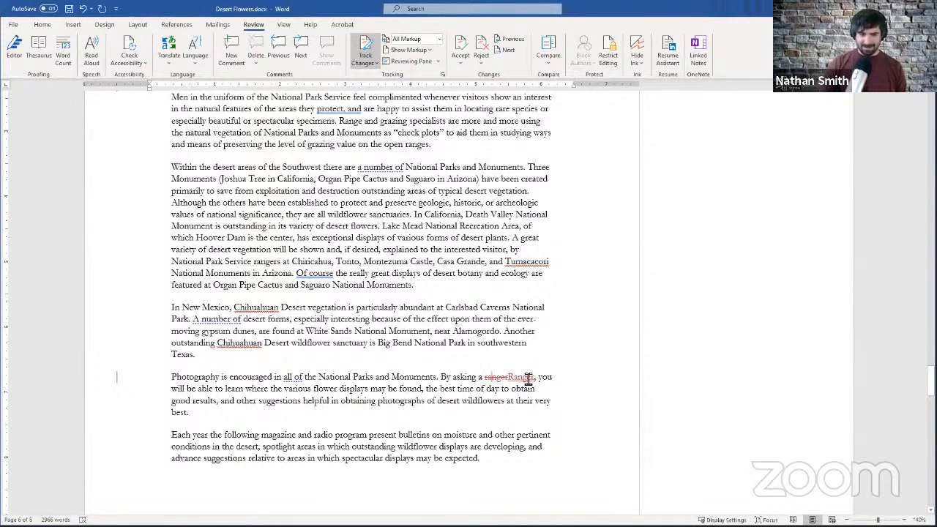
{"action": "scroll", "coordinate": [475, 354], "scroll_direction": "up", "scroll_amount": 5}
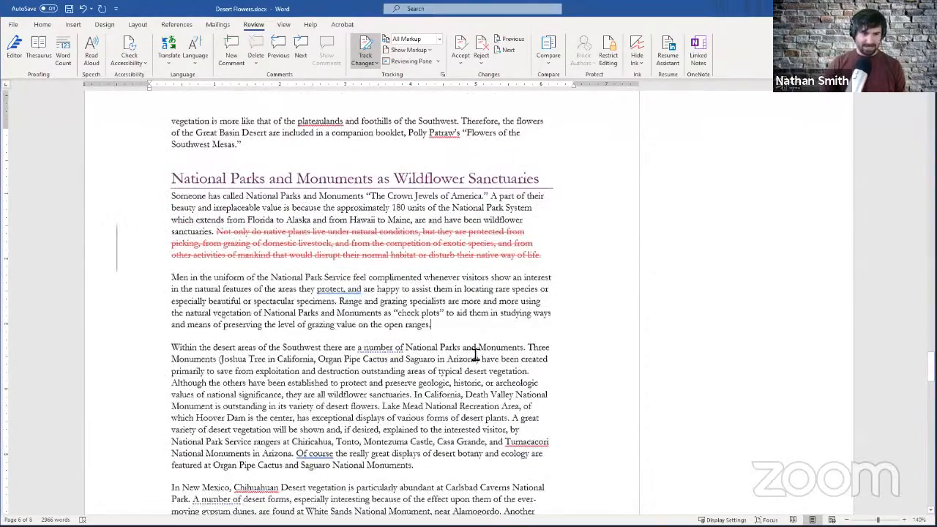
{"action": "scroll", "coordinate": [272, 249], "scroll_direction": "up", "scroll_amount": 1}
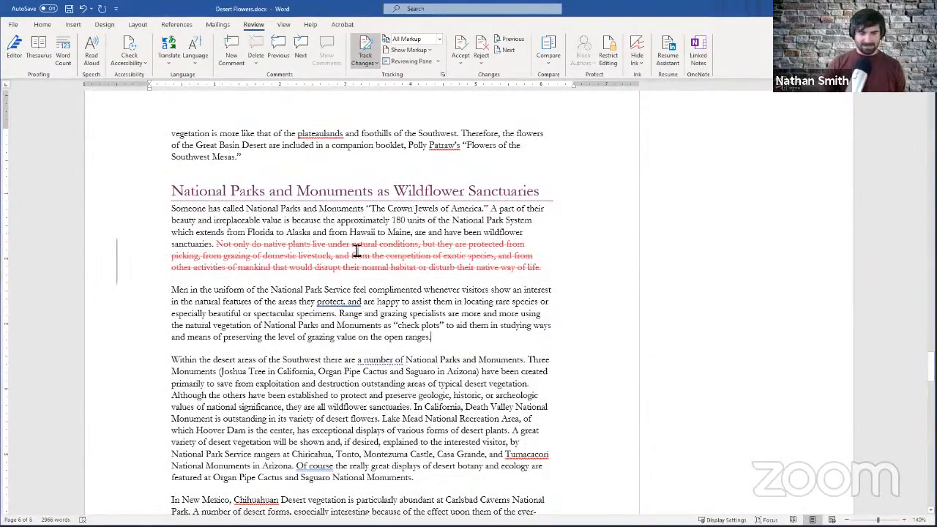
Toggle to Simple Markup and back to All Markup, and examine the tracked edits in the desert lists and surrounding paragraphs
{"action": "left_click", "coordinate": [116, 263]}
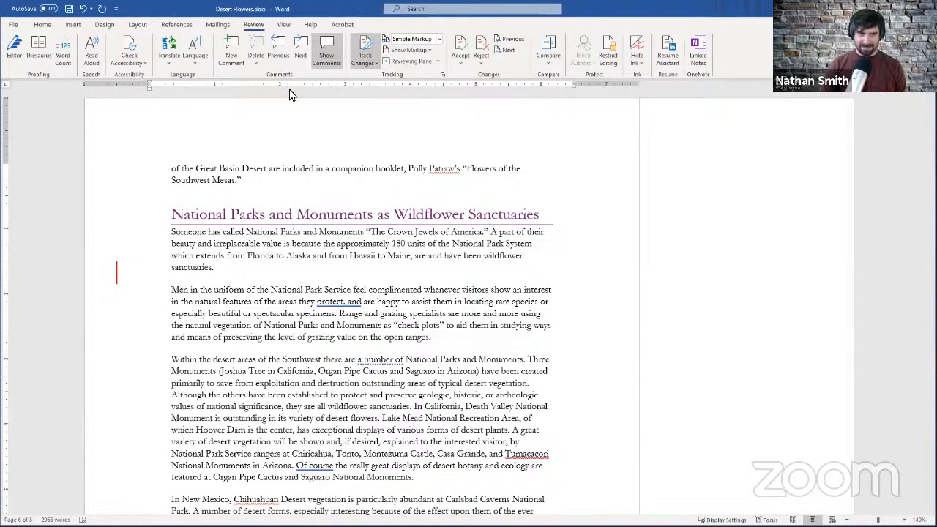
{"action": "left_click", "coordinate": [118, 274]}
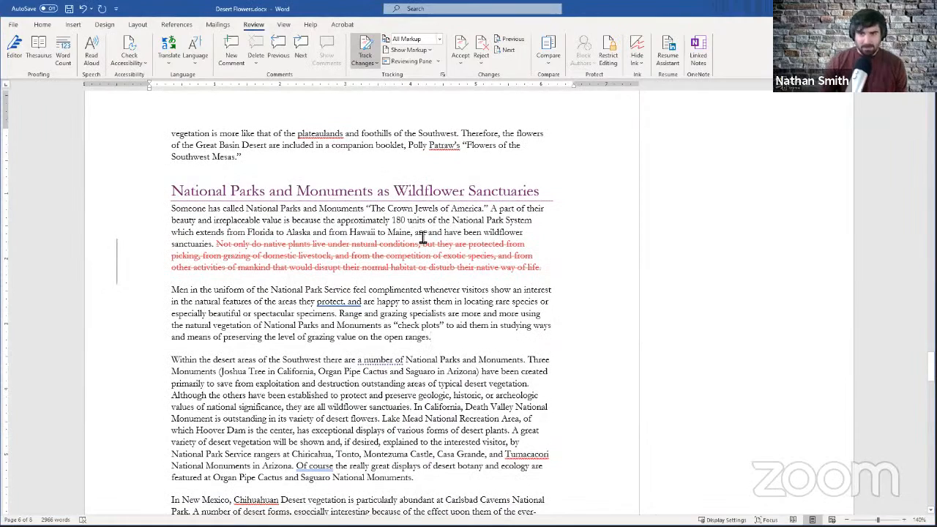
{"action": "scroll", "coordinate": [422, 258], "scroll_direction": "up", "scroll_amount": 3}
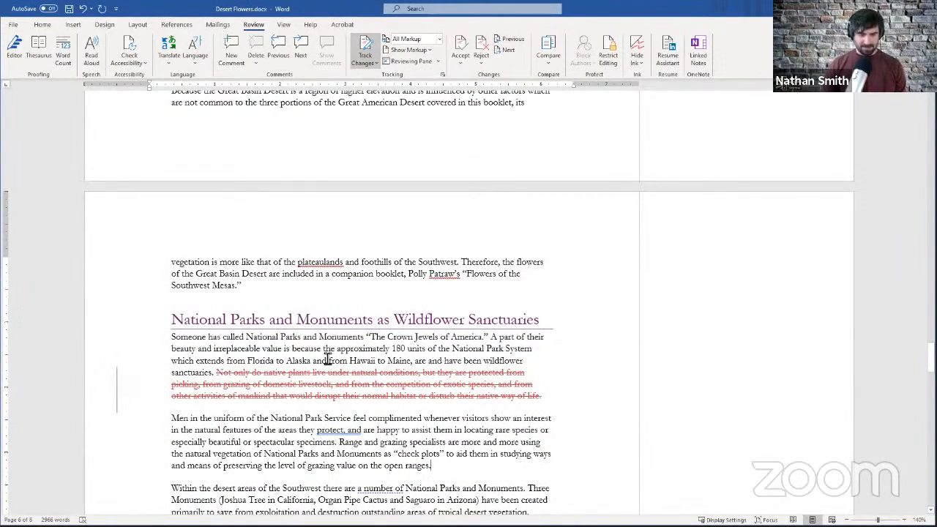
{"action": "scroll", "coordinate": [326, 358], "scroll_direction": "up", "scroll_amount": 9}
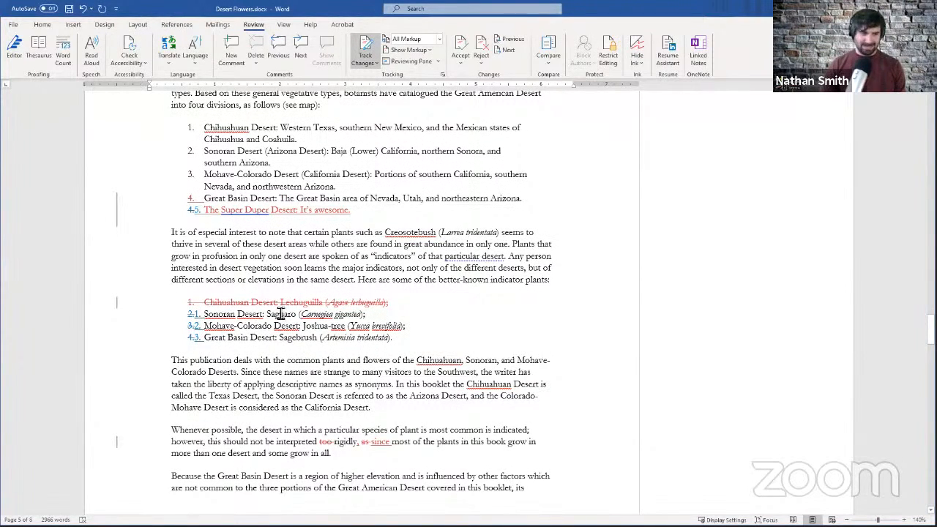
{"action": "scroll", "coordinate": [246, 327], "scroll_direction": "up", "scroll_amount": 2}
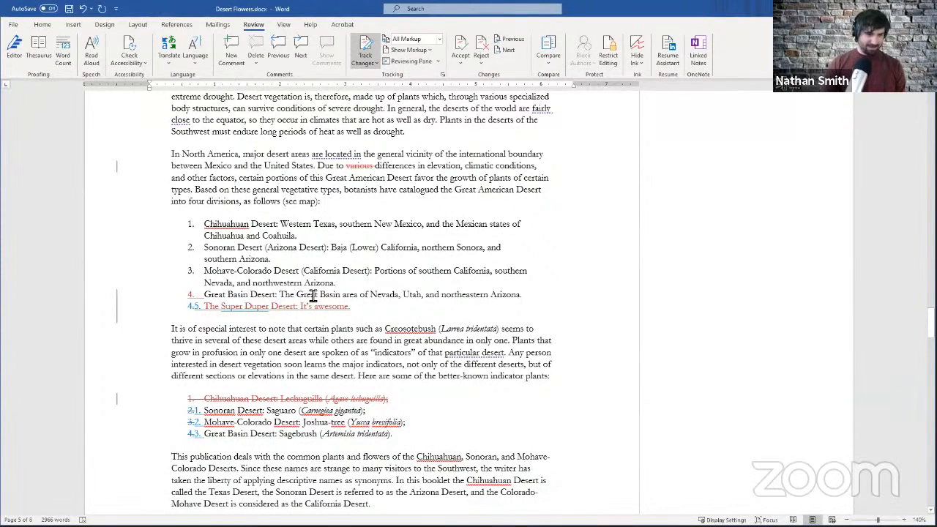
{"action": "scroll", "coordinate": [351, 301], "scroll_direction": "up", "scroll_amount": 5}
{"action": "scroll", "coordinate": [375, 306], "scroll_direction": "down", "scroll_amount": 7}
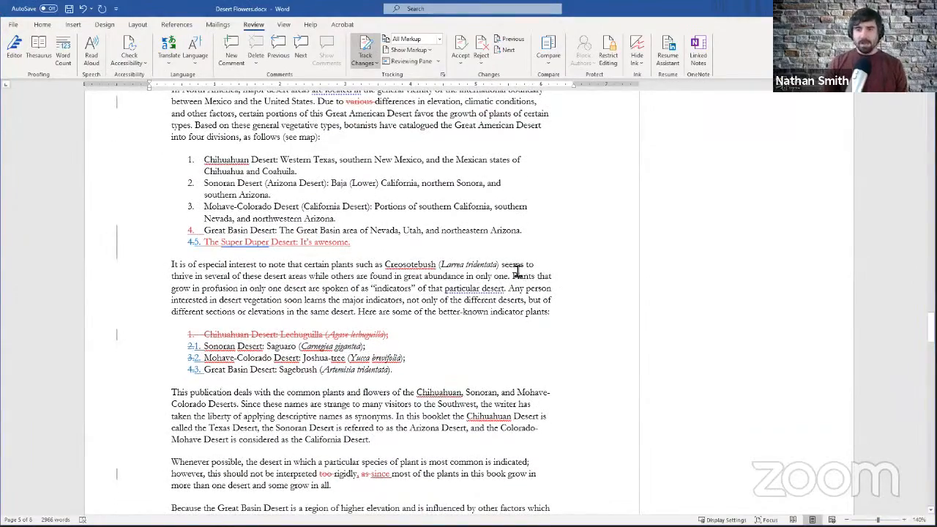
Resolve the comment suggesting that the next paragraph should be about widgets
{"action": "scroll", "coordinate": [530, 251], "scroll_direction": "up", "scroll_amount": 20}
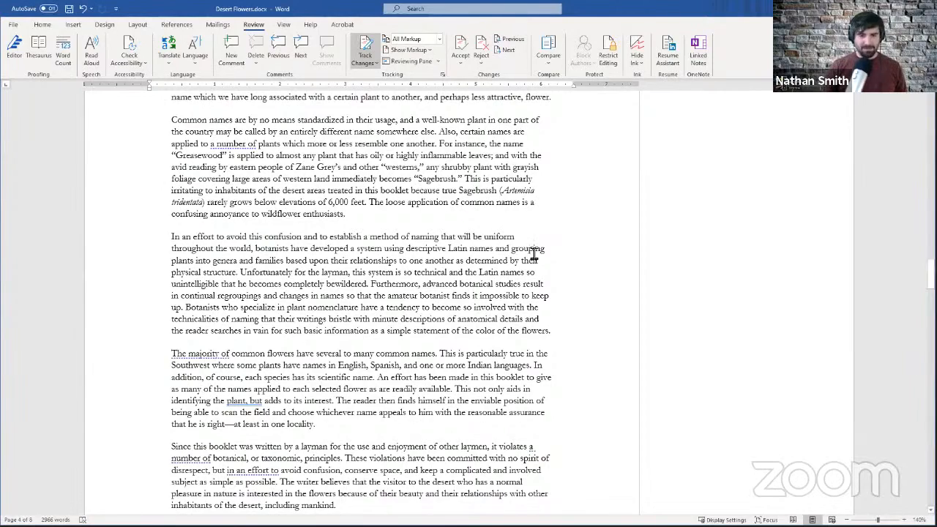
{"action": "scroll", "coordinate": [531, 251], "scroll_direction": "up", "scroll_amount": 5}
{"action": "scroll", "coordinate": [534, 253], "scroll_direction": "up", "scroll_amount": 2}
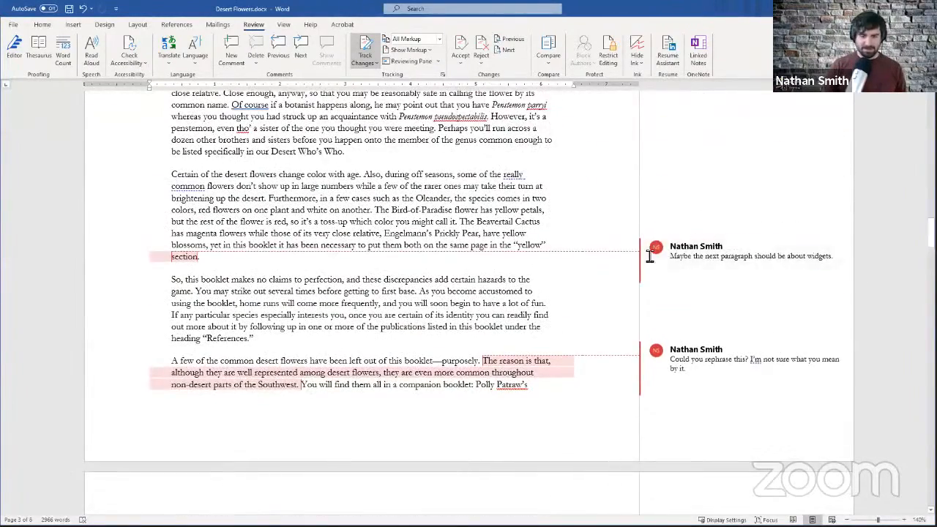
{"action": "scroll", "coordinate": [603, 215], "scroll_direction": "up", "scroll_amount": 4}
{"action": "scroll", "coordinate": [483, 237], "scroll_direction": "up", "scroll_amount": 2}
{"action": "scroll", "coordinate": [483, 238], "scroll_direction": "down", "scroll_amount": 4}
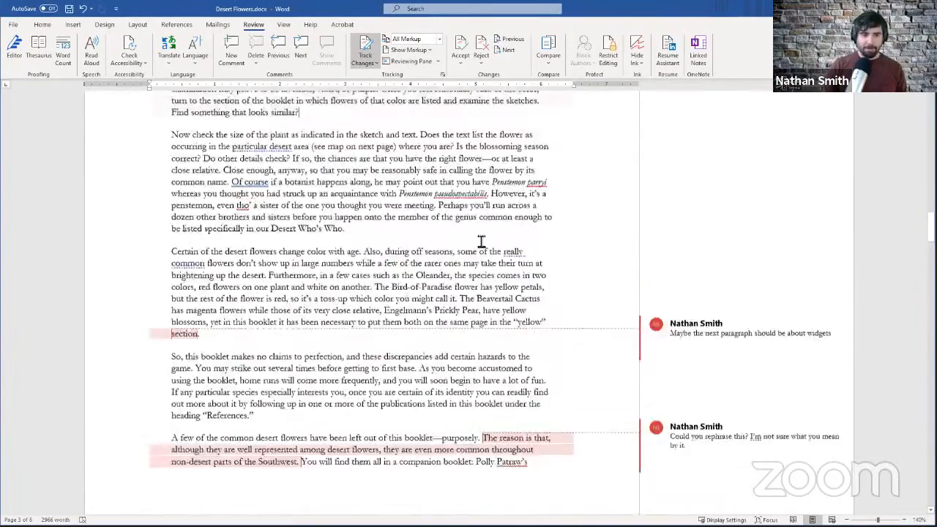
{"action": "scroll", "coordinate": [481, 241], "scroll_direction": "up", "scroll_amount": 5}
{"action": "scroll", "coordinate": [481, 241], "scroll_direction": "up", "scroll_amount": 9}
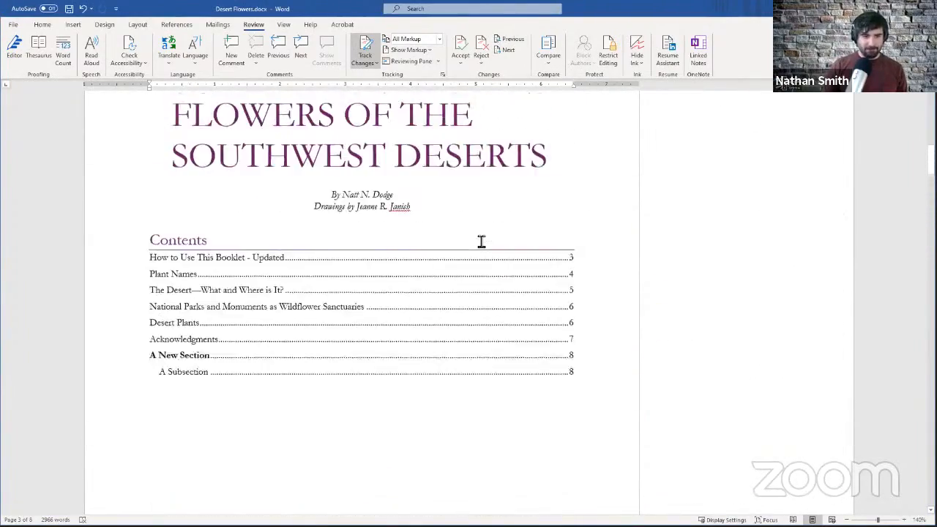
{"action": "scroll", "coordinate": [481, 242], "scroll_direction": "down", "scroll_amount": 8}
{"action": "scroll", "coordinate": [481, 242], "scroll_direction": "down", "scroll_amount": 3}
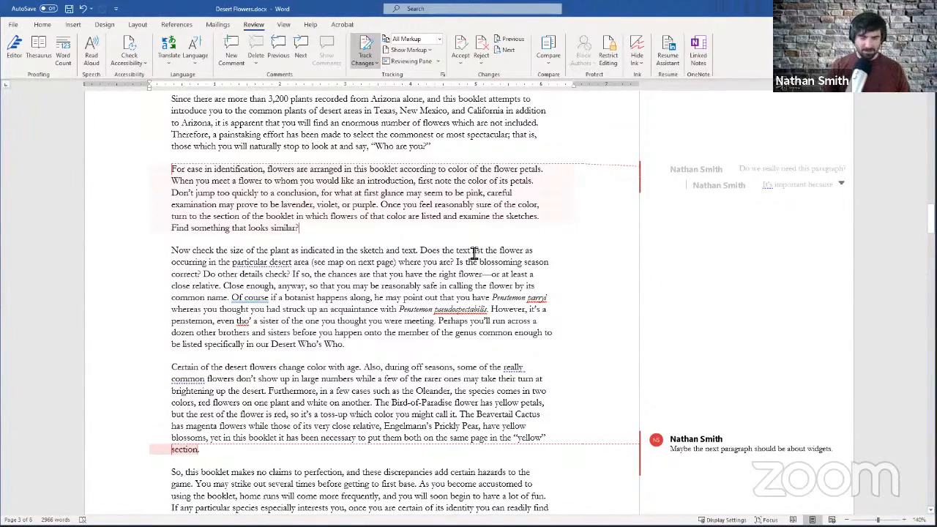
{"action": "scroll", "coordinate": [465, 234], "scroll_direction": "down", "scroll_amount": 5}
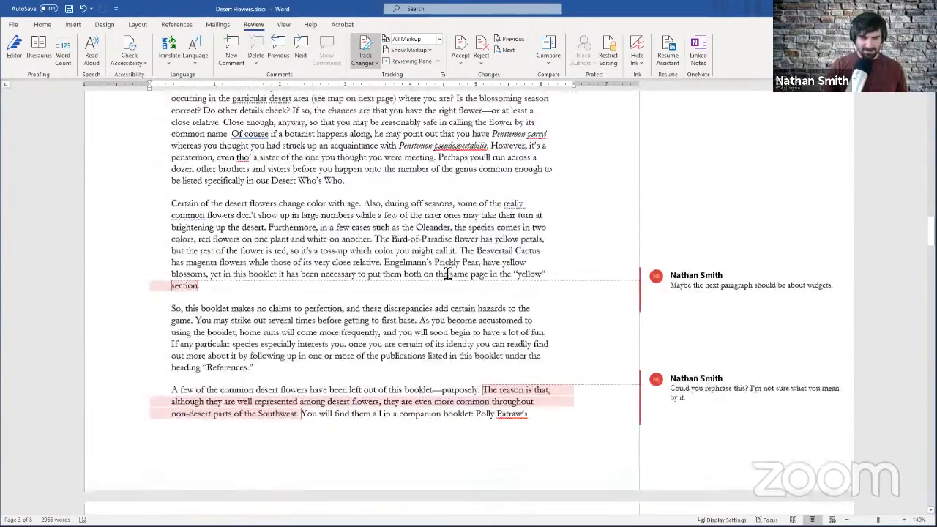
{"action": "scroll", "coordinate": [447, 274], "scroll_direction": "down", "scroll_amount": 1}
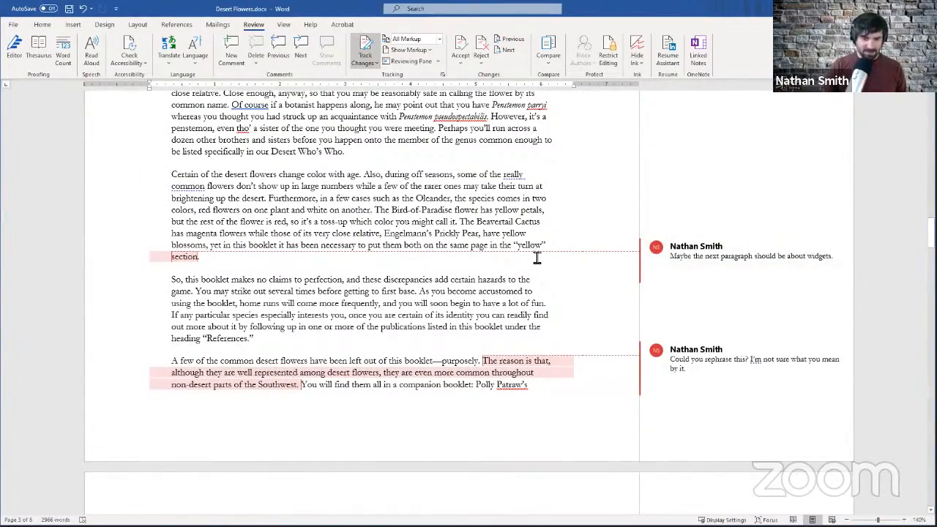
{"action": "mouse_move", "coordinate": [714, 261]}
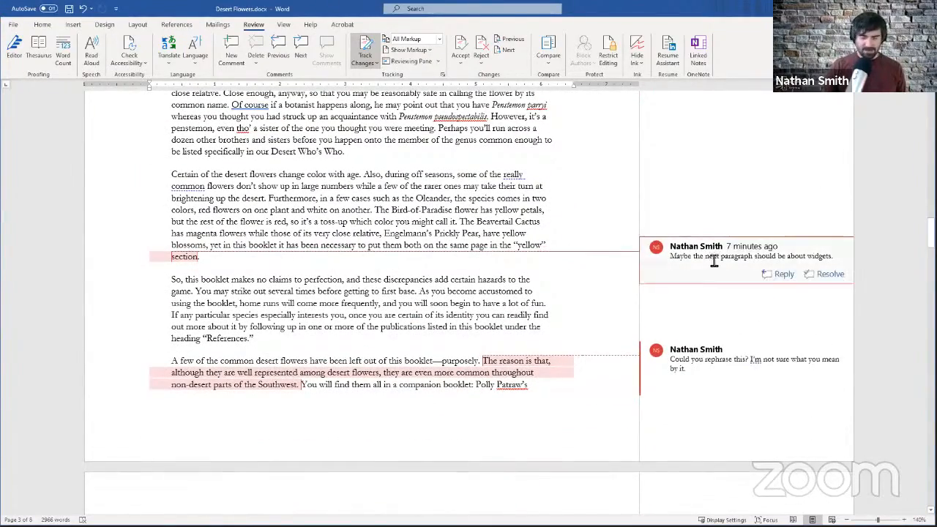
{"action": "left_click", "coordinate": [830, 275]}
Replace "The reason is that," with "You see," before "although they are well represented among desert flowers"
{"action": "scroll", "coordinate": [625, 287], "scroll_direction": "down", "scroll_amount": 2}
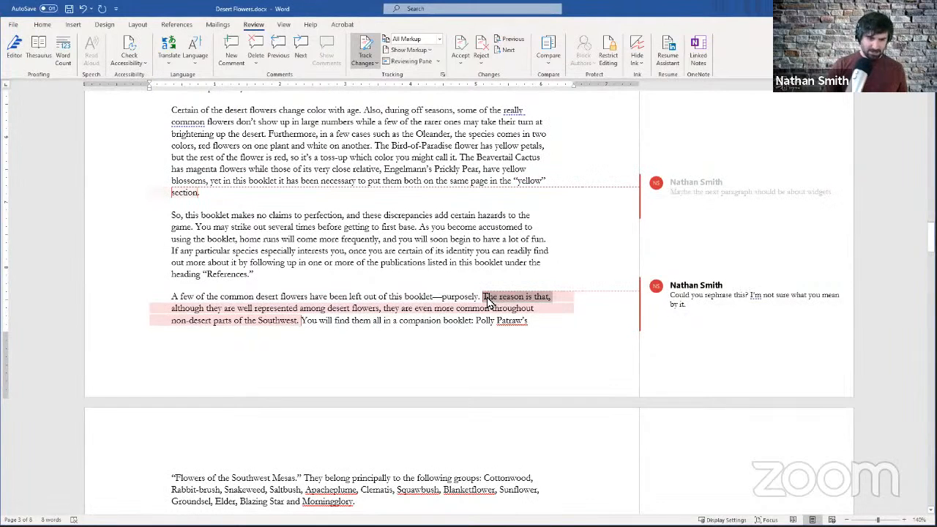
{"action": "left_click_drag", "start_coordinate": [488, 300], "coordinate": [490, 300]}
{"action": "key", "text": "Delete"}
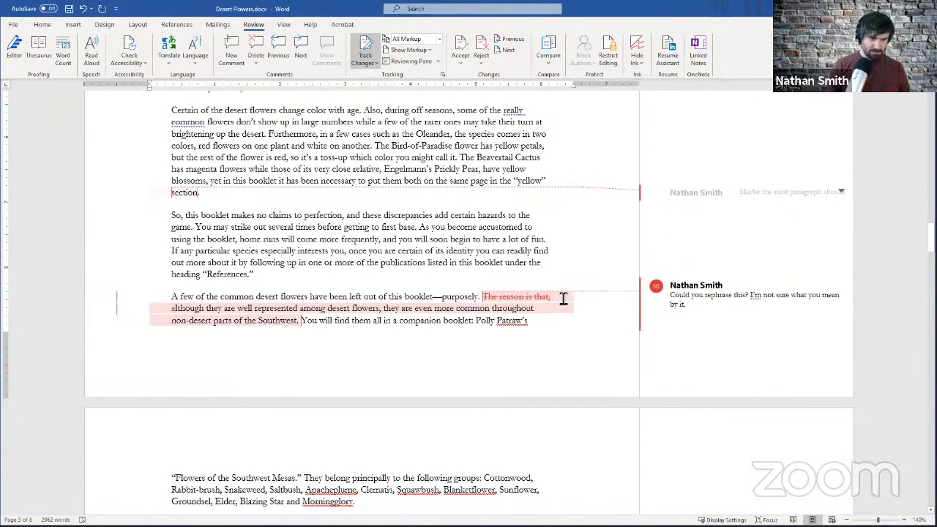
{"action": "type", "text": "You see, "}
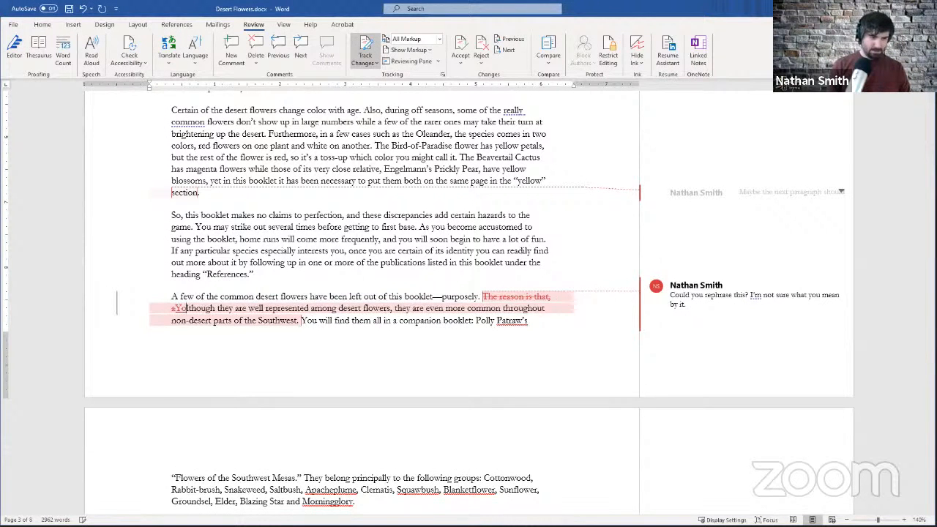
{"action": "type", "text": "al"}
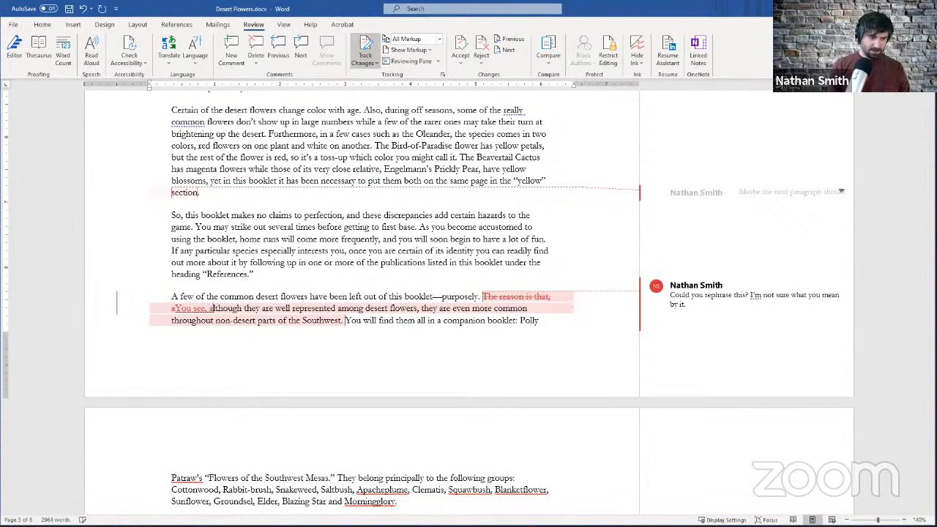
Resolve the comment asking to rephrase the sentence about flowers common in non-desert parts of the Southwest
{"action": "scroll", "coordinate": [567, 278], "scroll_direction": "up", "scroll_amount": 1}
{"action": "scroll", "coordinate": [566, 279], "scroll_direction": "down", "scroll_amount": 2}
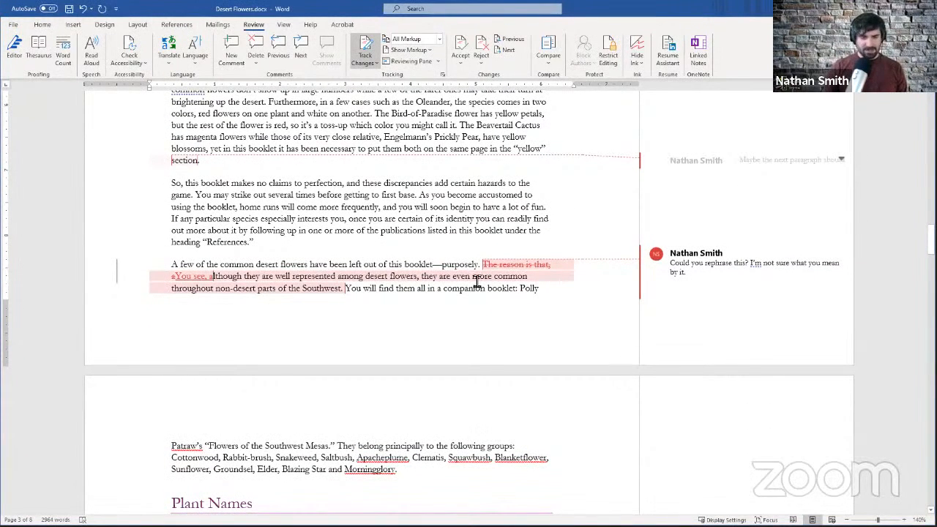
{"action": "left_click", "coordinate": [718, 271]}
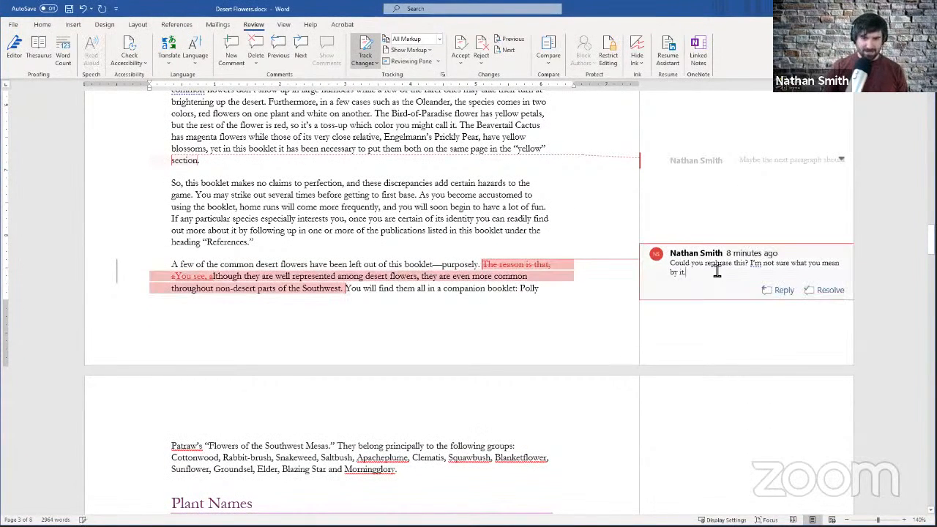
{"action": "left_click", "coordinate": [820, 291]}
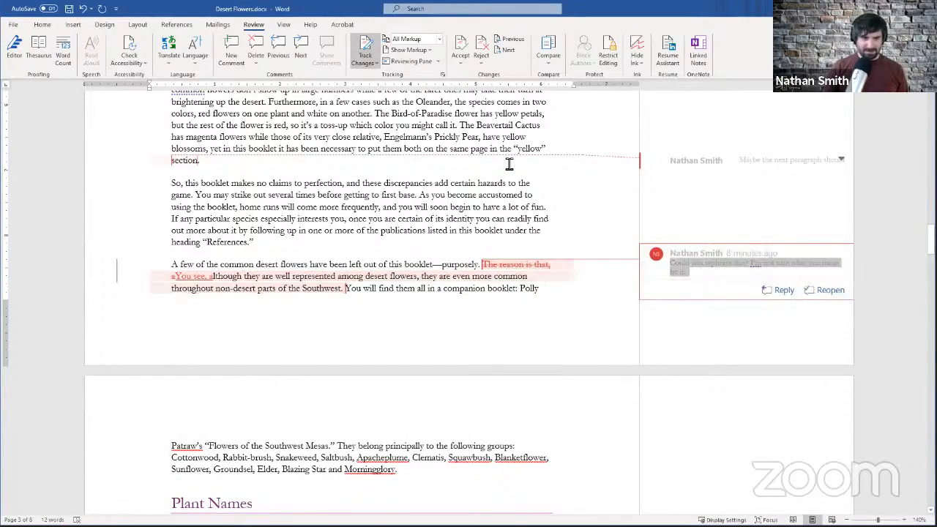
Step backward and forward through the tracked changes and comments, from the desert section to the comment about widgets
{"action": "scroll", "coordinate": [382, 203], "scroll_direction": "down", "scroll_amount": 10}
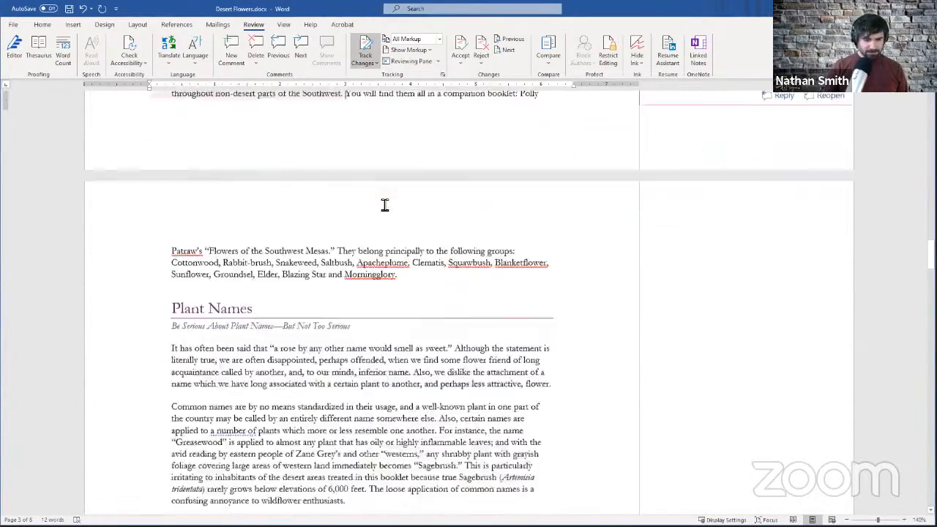
{"action": "scroll", "coordinate": [383, 202], "scroll_direction": "down", "scroll_amount": 20}
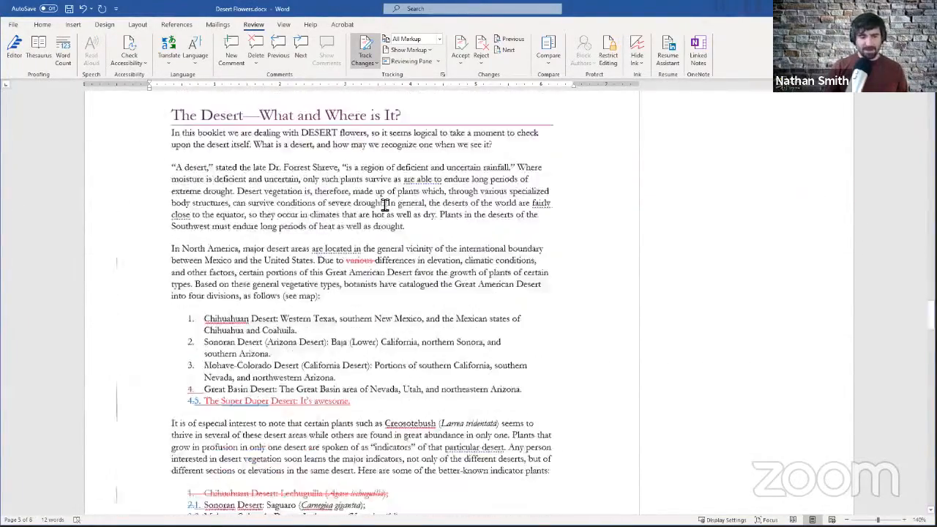
{"action": "scroll", "coordinate": [234, 213], "scroll_direction": "down", "scroll_amount": 1}
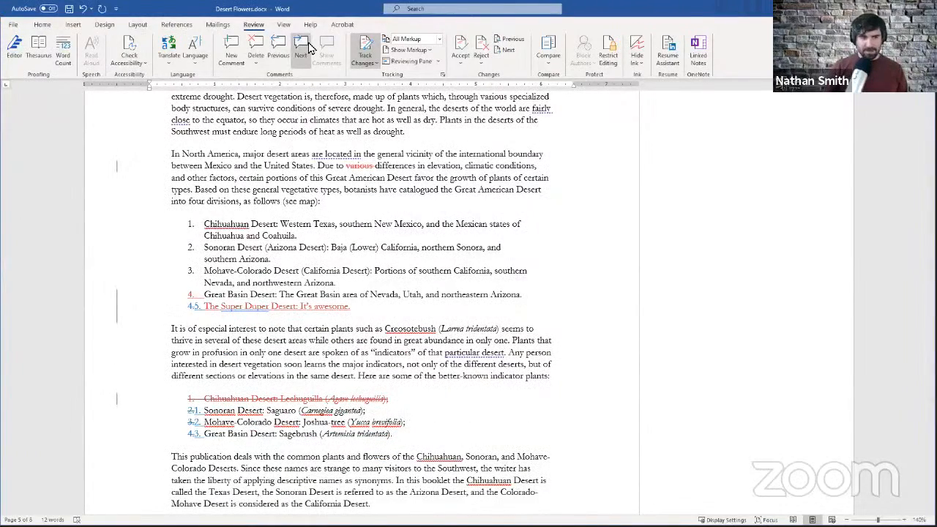
{"action": "left_click", "coordinate": [509, 40]}
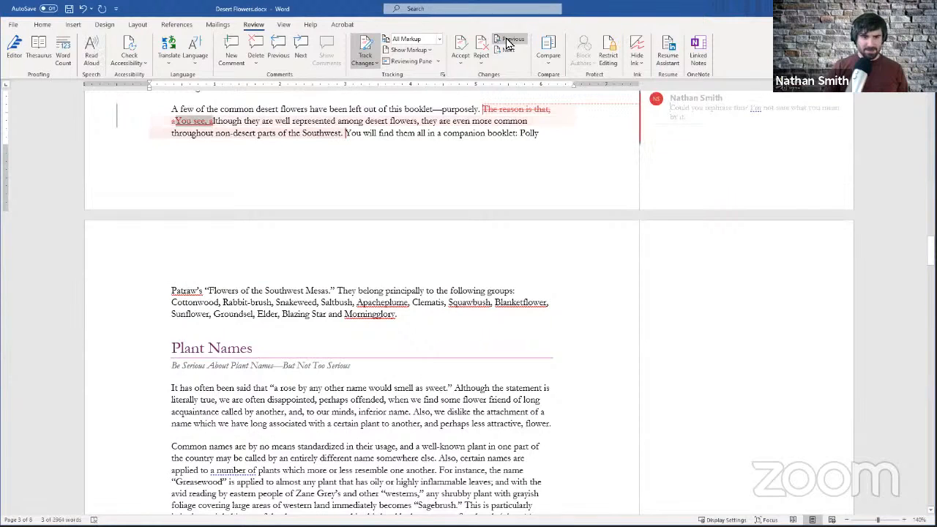
{"action": "left_click", "coordinate": [510, 50]}
{"action": "left_click", "coordinate": [511, 41]}
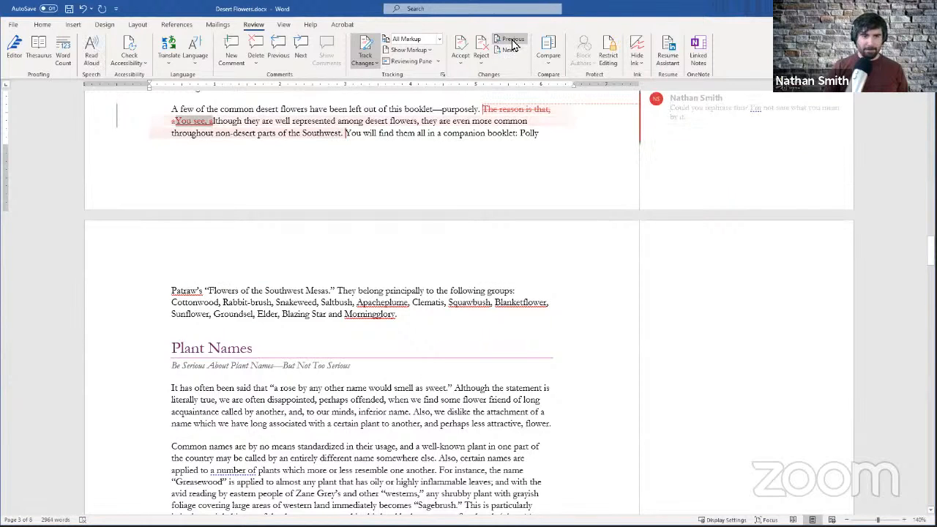
{"action": "left_click", "coordinate": [511, 41]}
{"action": "left_click", "coordinate": [511, 40]}
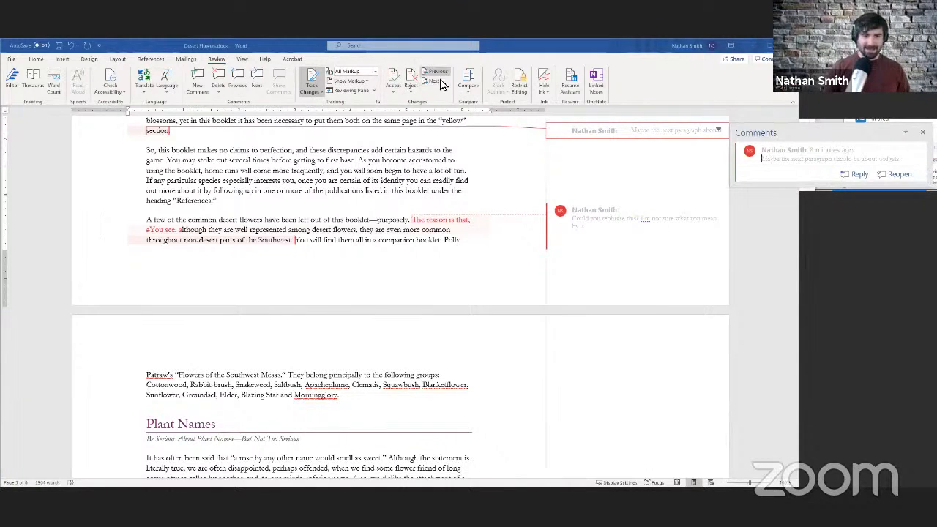
Move through the tracked changes to the deleted word "various" before "differences in elevation" and accept its deletion
{"action": "left_click", "coordinate": [435, 81]}
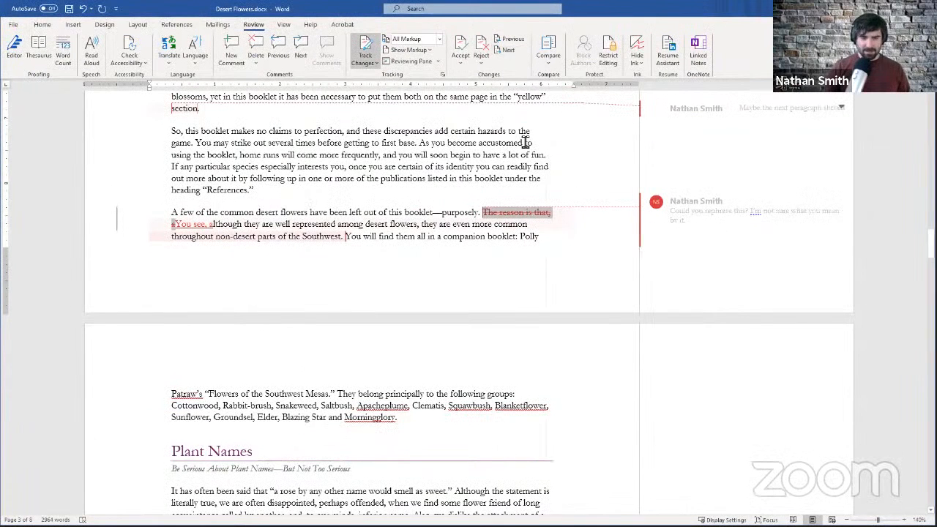
{"action": "left_click", "coordinate": [512, 52]}
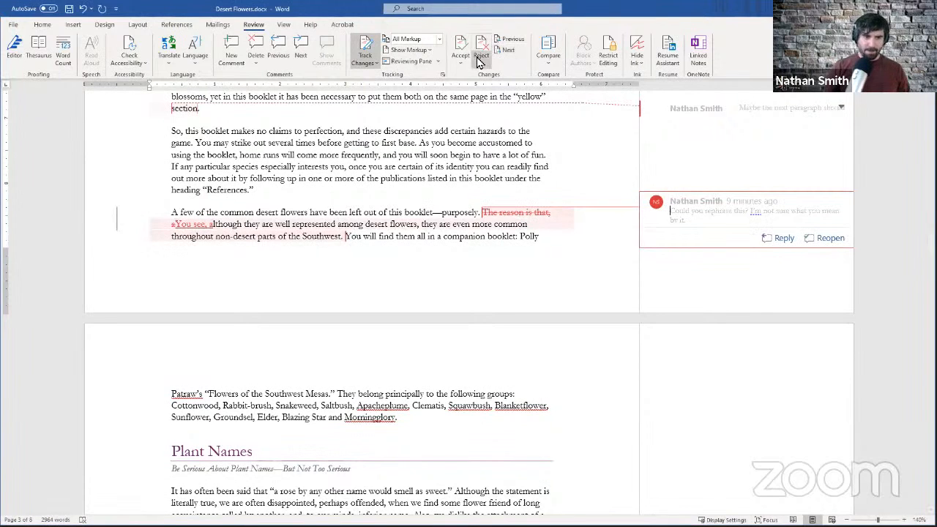
{"action": "left_click", "coordinate": [512, 39]}
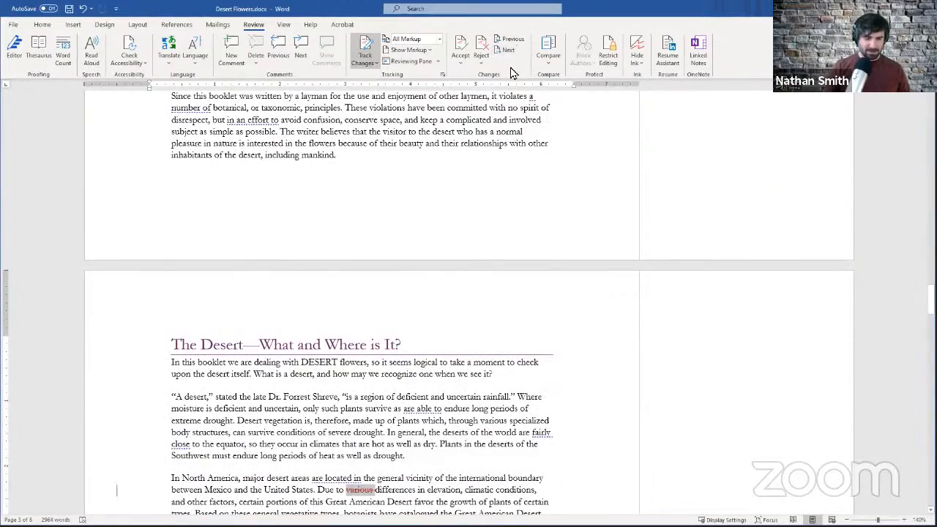
{"action": "scroll", "coordinate": [512, 146], "scroll_direction": "down", "scroll_amount": 10}
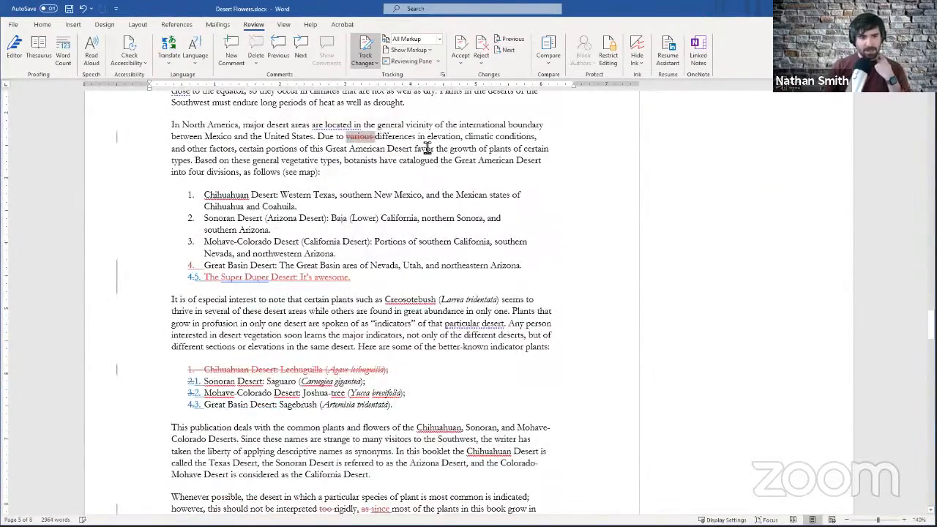
{"action": "scroll", "coordinate": [427, 148], "scroll_direction": "up", "scroll_amount": 3}
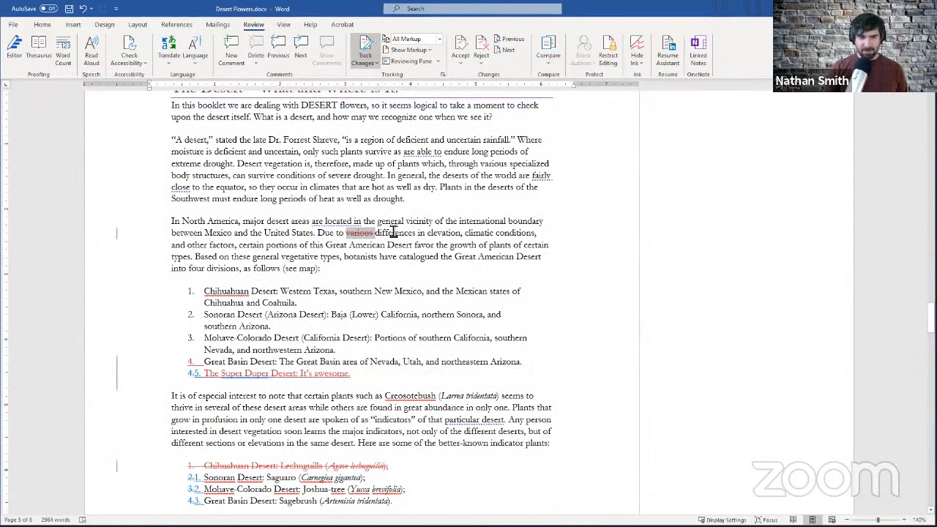
{"action": "left_click", "coordinate": [462, 50]}
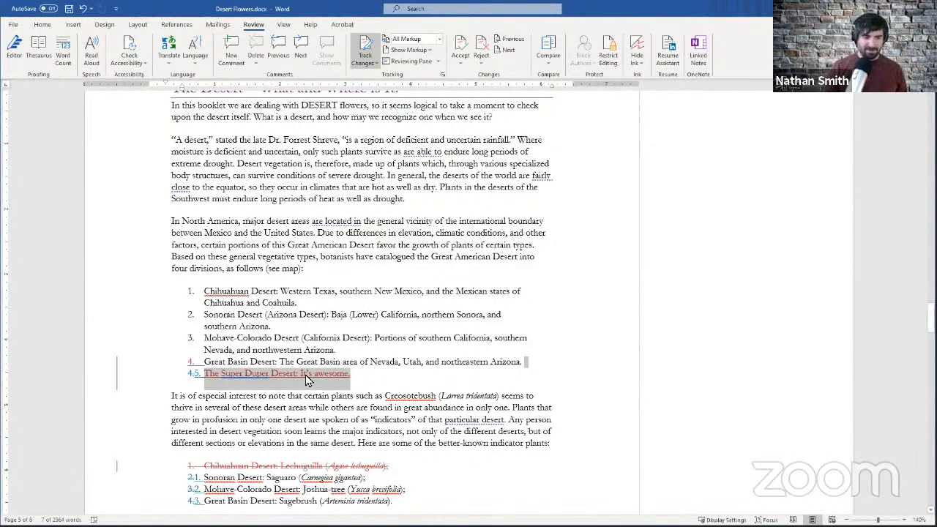
Reject the inserted "The Super Duper Desert" list item and accept the deletion of the "Chihuahuan Desert: Lechuguilla" item
{"action": "left_click", "coordinate": [487, 45]}
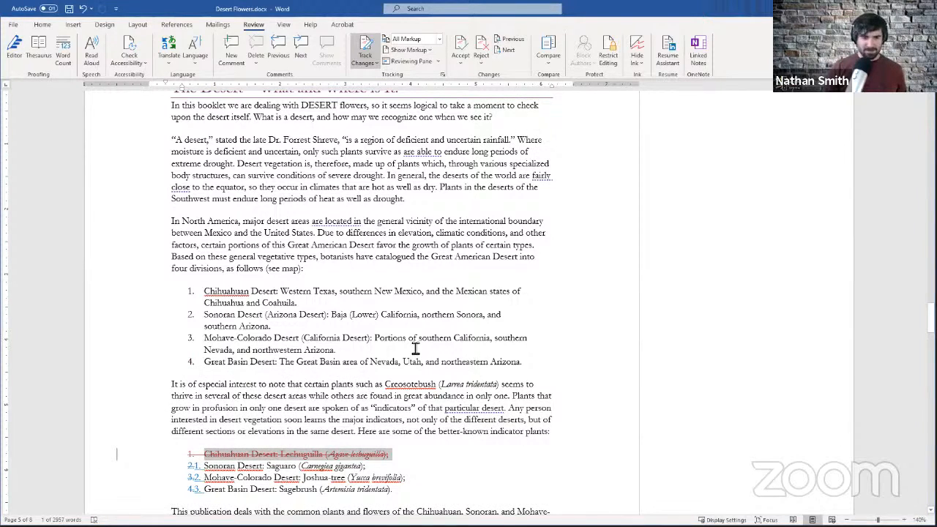
{"action": "scroll", "coordinate": [415, 350], "scroll_direction": "down", "scroll_amount": 2}
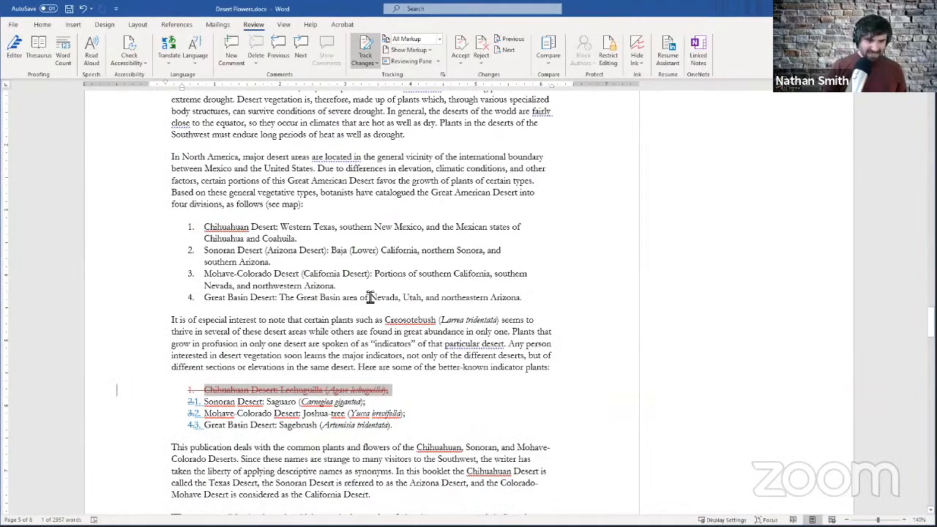
{"action": "scroll", "coordinate": [352, 284], "scroll_direction": "down", "scroll_amount": 3}
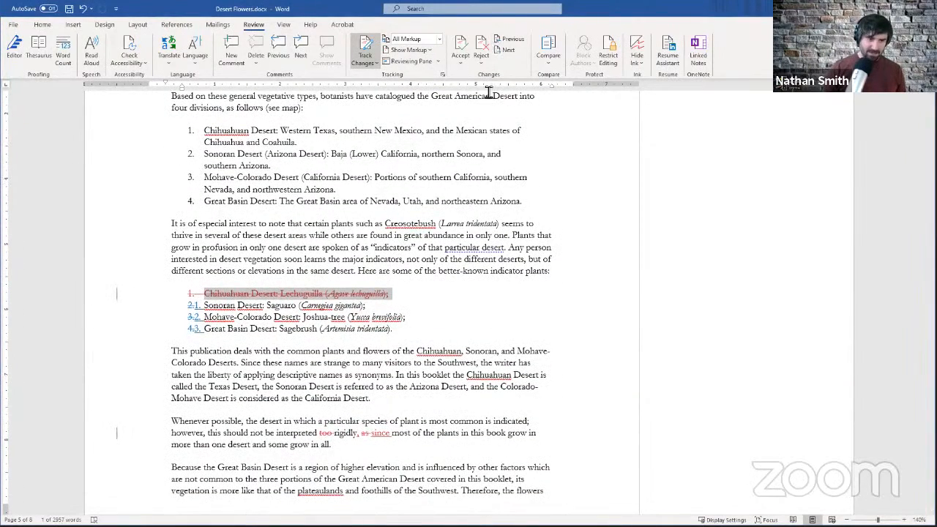
{"action": "left_click", "coordinate": [461, 45]}
In the "Whenever possible" paragraph, reject the deletion of "too" and accept the comma and the replacement of "as" with "since"
{"action": "scroll", "coordinate": [405, 278], "scroll_direction": "down", "scroll_amount": 2}
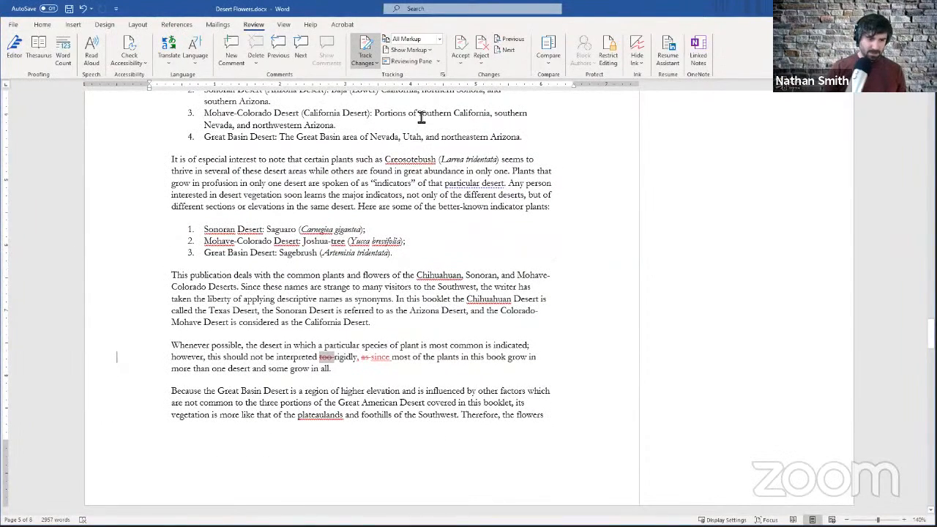
{"action": "left_click", "coordinate": [487, 48]}
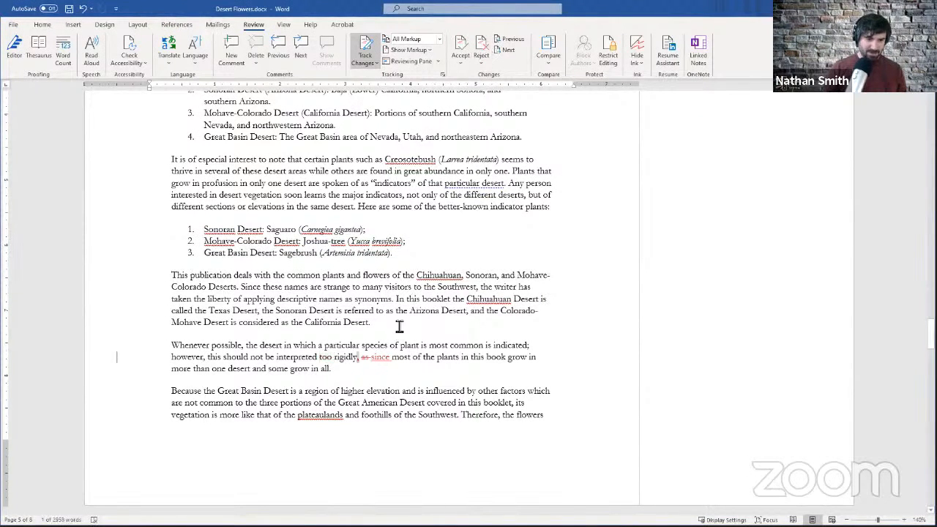
{"action": "left_click", "coordinate": [459, 49]}
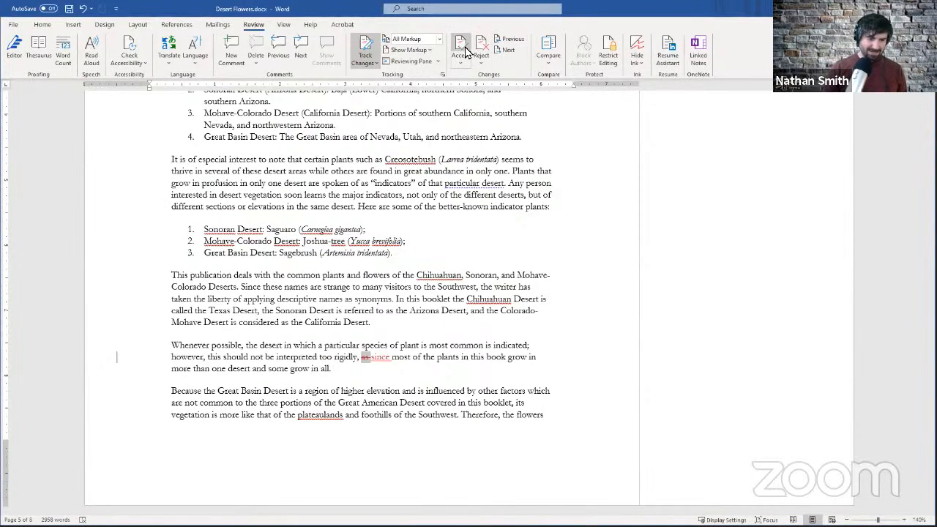
{"action": "left_click", "coordinate": [465, 51]}
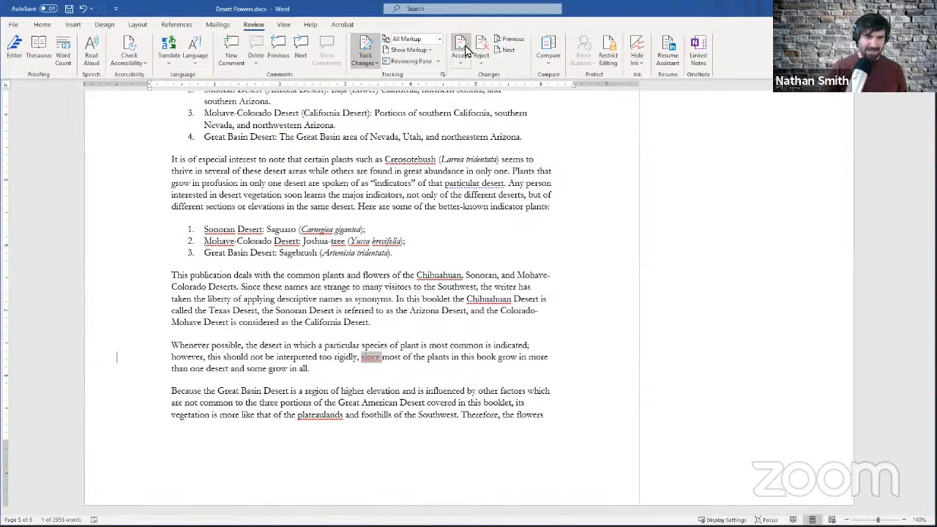
{"action": "left_click", "coordinate": [465, 51]}
Reject the deletion of the "Not only do native plants" sentence and accept the replacement of "ranger" with "Ranger"
{"action": "scroll", "coordinate": [373, 293], "scroll_direction": "down", "scroll_amount": 5}
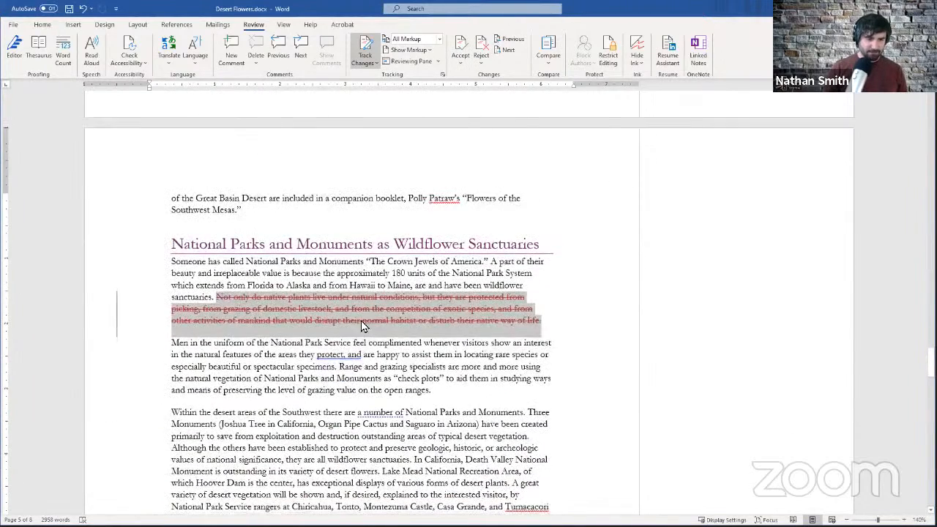
{"action": "left_click", "coordinate": [481, 50]}
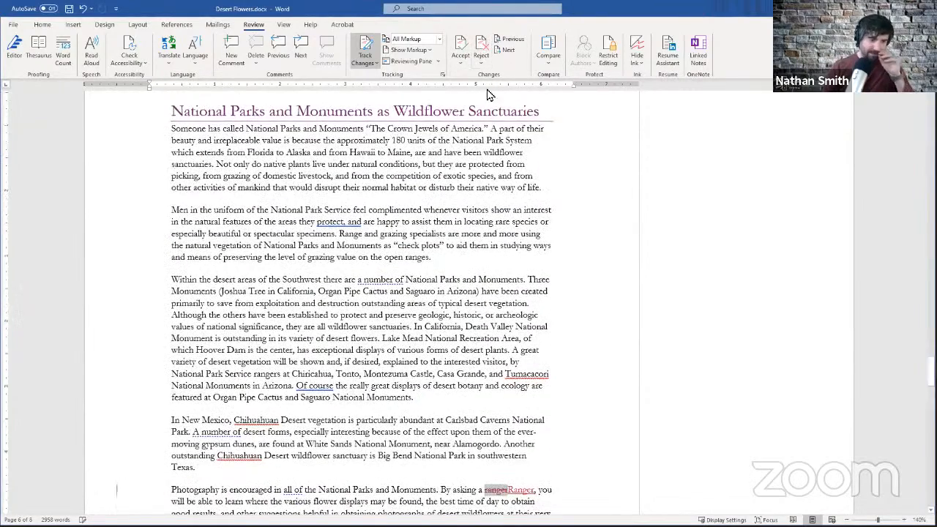
{"action": "left_click", "coordinate": [461, 50]}
{"action": "left_click", "coordinate": [461, 49]}
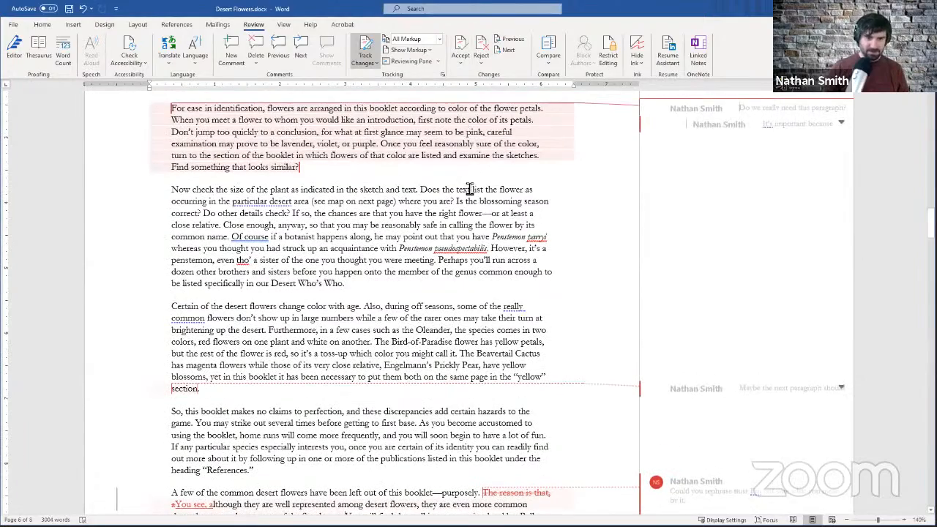
Look through the document from the commented paragraphs to the Acknowledgments and back for any remaining tracked changes
{"action": "scroll", "coordinate": [522, 234], "scroll_direction": "down", "scroll_amount": 10}
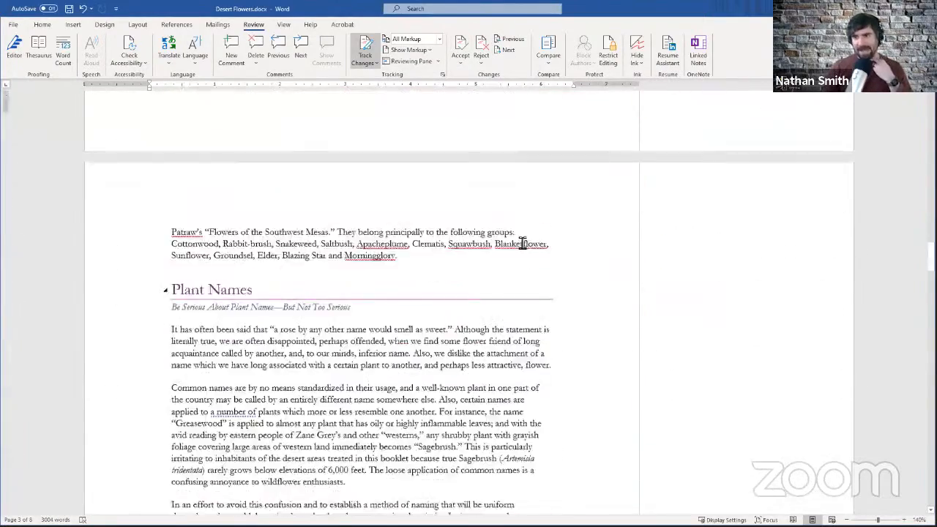
{"action": "scroll", "coordinate": [522, 243], "scroll_direction": "down", "scroll_amount": 5}
{"action": "scroll", "coordinate": [522, 244], "scroll_direction": "down", "scroll_amount": 20}
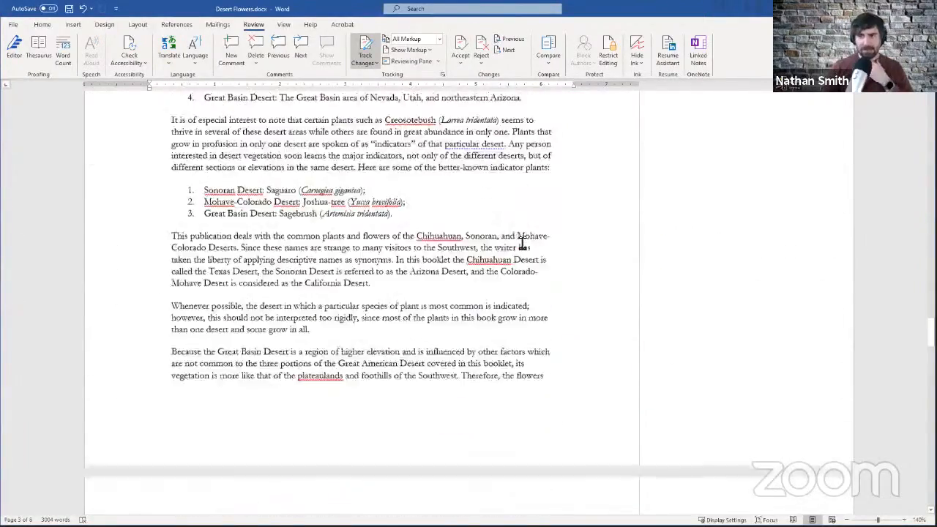
{"action": "scroll", "coordinate": [521, 243], "scroll_direction": "down", "scroll_amount": 15}
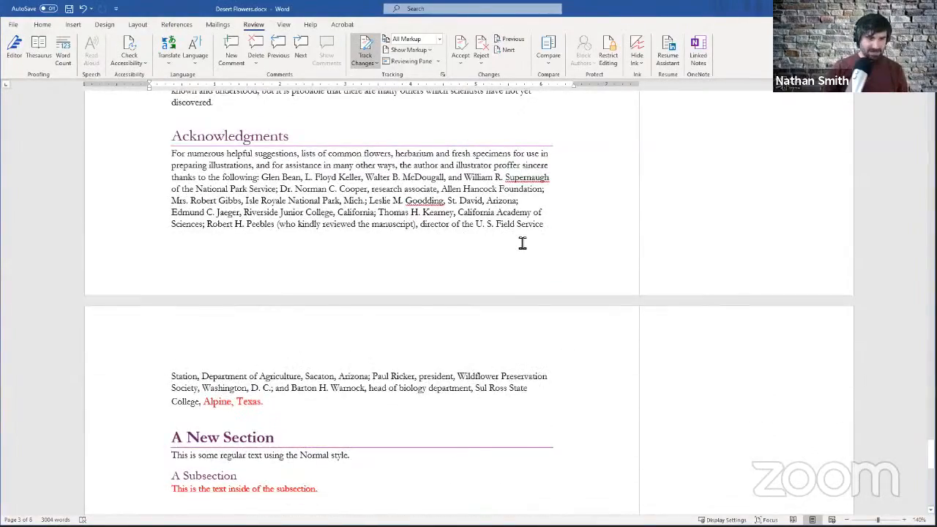
{"action": "scroll", "coordinate": [522, 244], "scroll_direction": "up", "scroll_amount": 9}
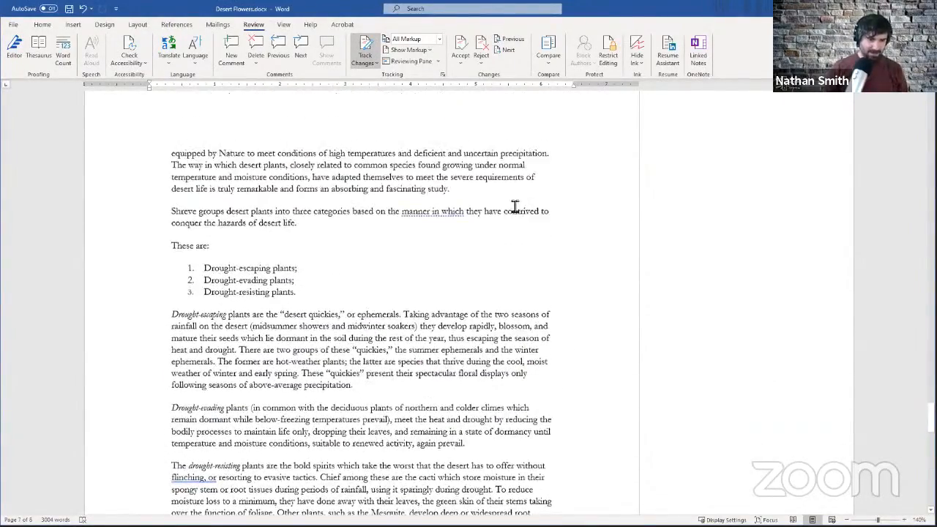
{"action": "scroll", "coordinate": [500, 237], "scroll_direction": "up", "scroll_amount": 5}
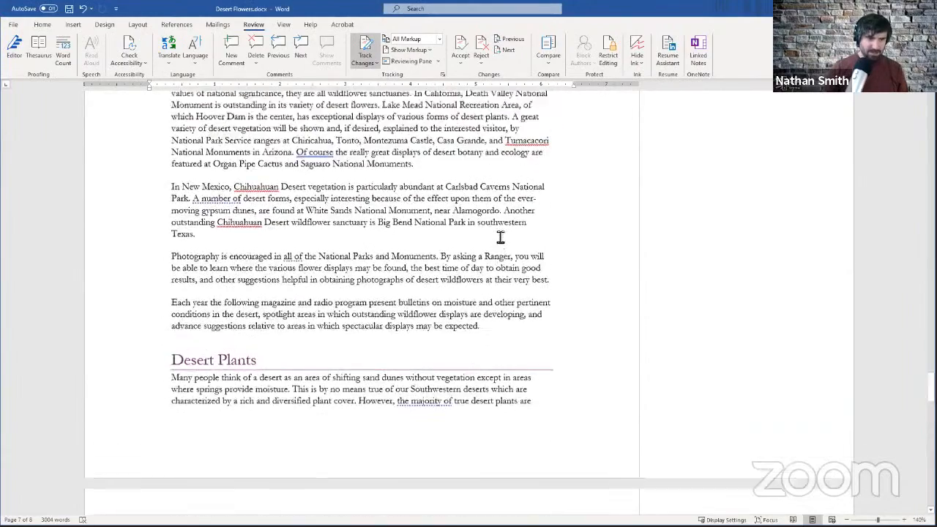
{"action": "scroll", "coordinate": [500, 237], "scroll_direction": "up", "scroll_amount": 1}
{"action": "scroll", "coordinate": [469, 341], "scroll_direction": "down", "scroll_amount": 1}
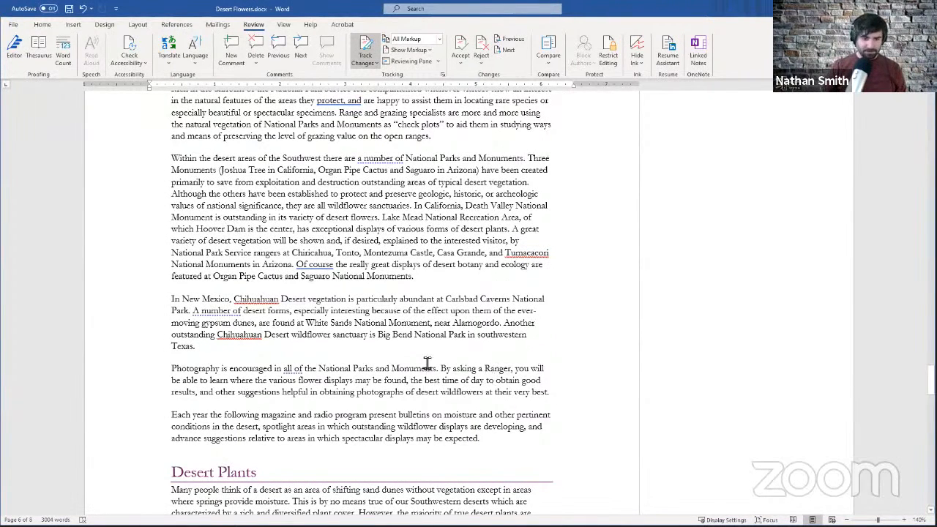
{"action": "scroll", "coordinate": [492, 306], "scroll_direction": "up", "scroll_amount": 5}
{"action": "scroll", "coordinate": [492, 306], "scroll_direction": "up", "scroll_amount": 15}
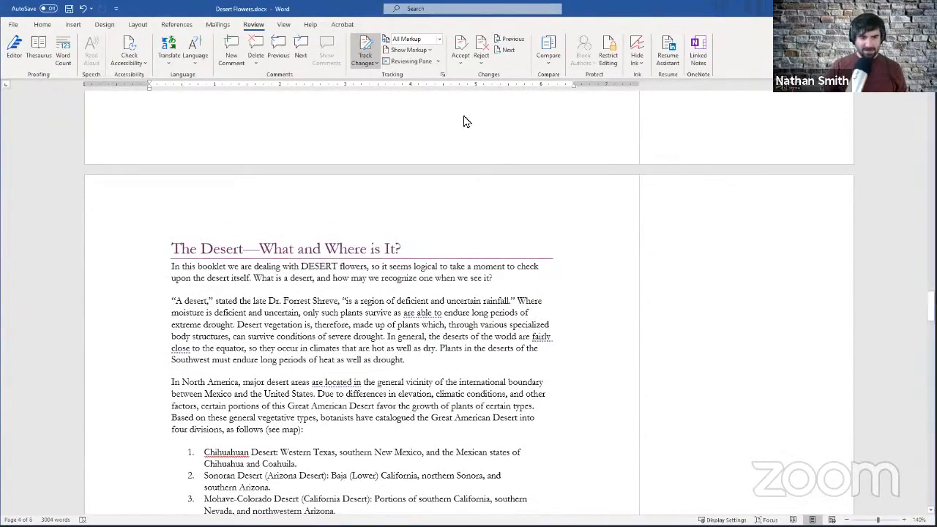
Accept all changes in the document and stop tracking
{"action": "left_click", "coordinate": [464, 64]}
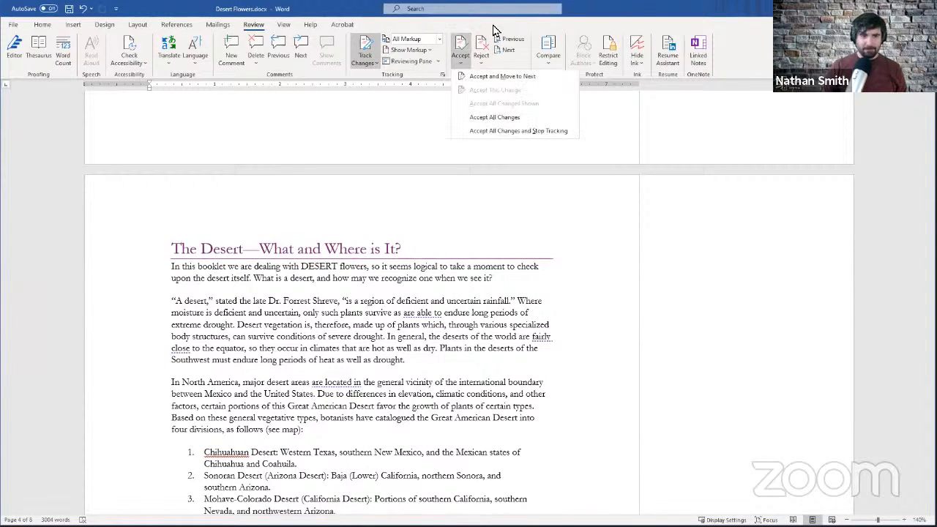
{"action": "left_click", "coordinate": [460, 66]}
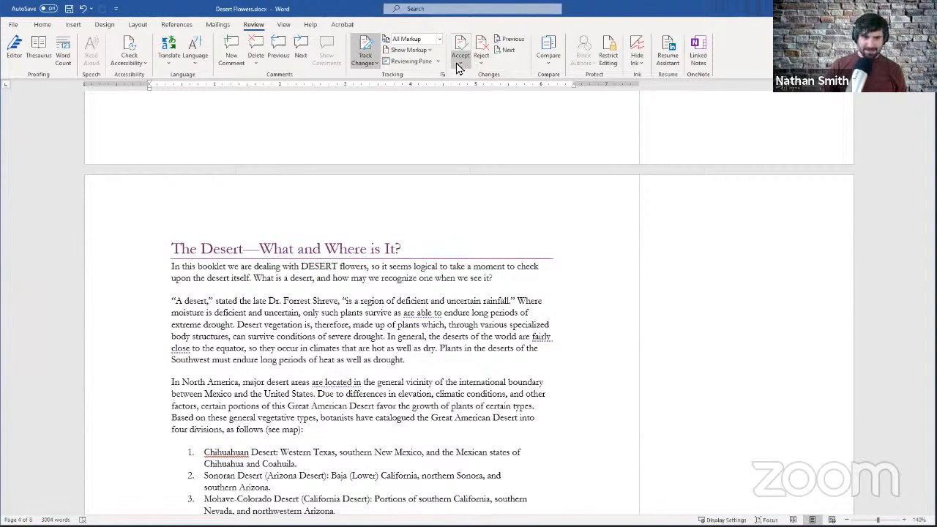
{"action": "left_click", "coordinate": [459, 66]}
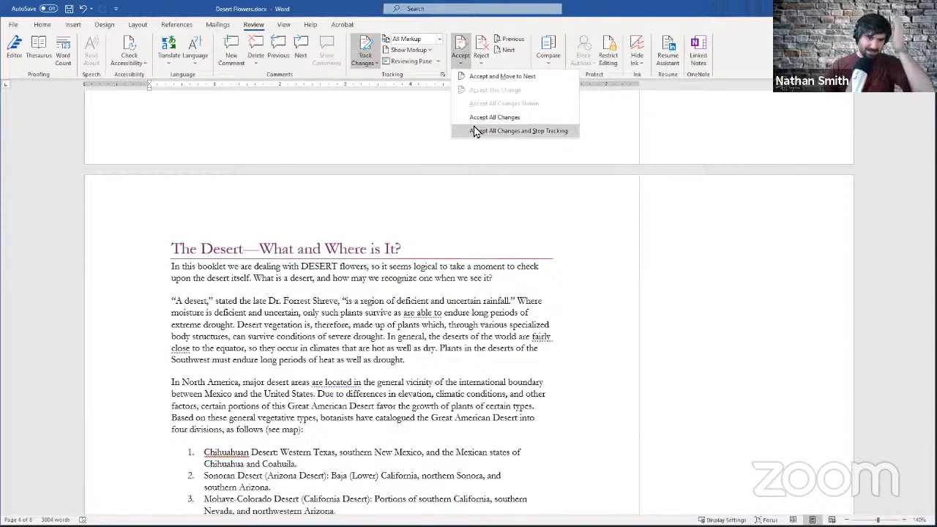
{"action": "left_click", "coordinate": [483, 63]}
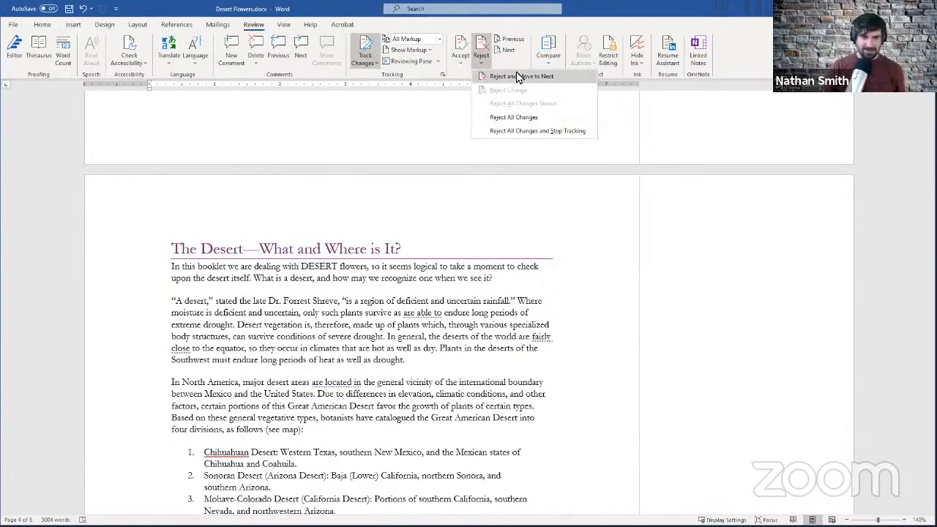
{"action": "left_click", "coordinate": [462, 69]}
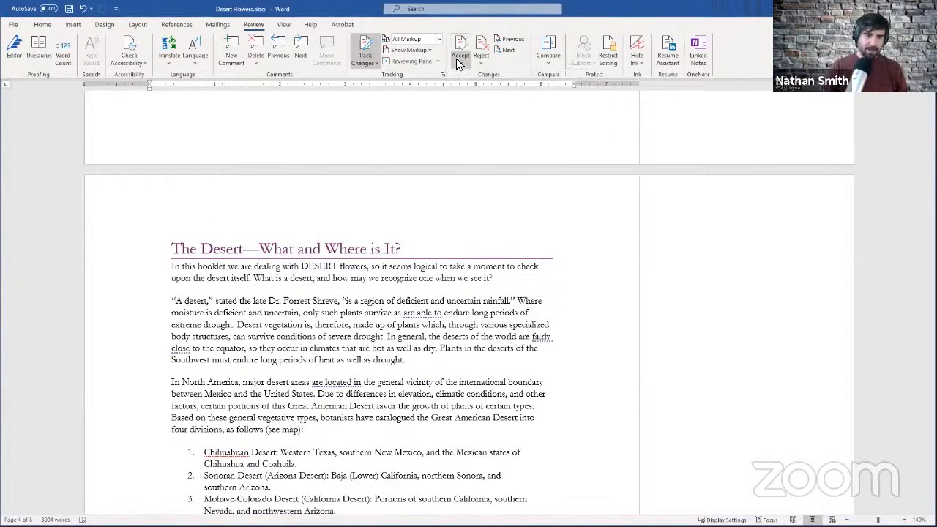
{"action": "left_click", "coordinate": [460, 66]}
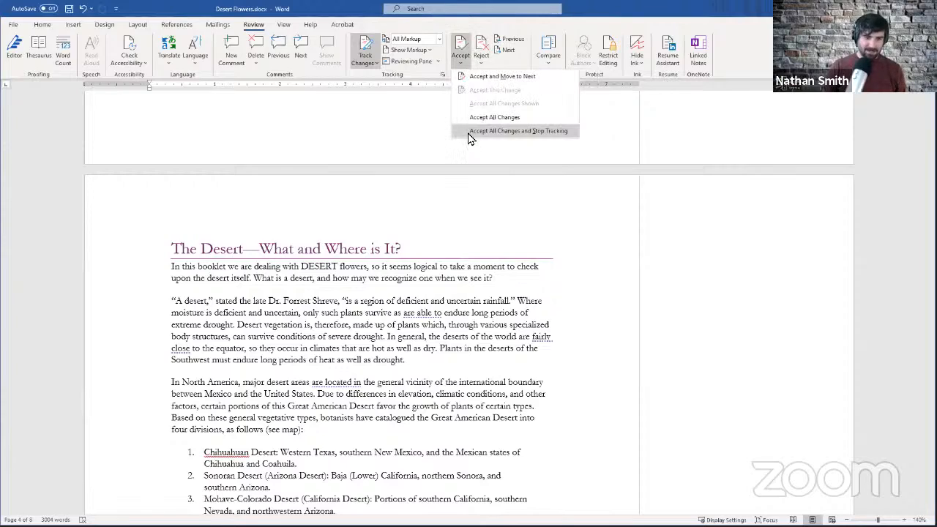
{"action": "left_click", "coordinate": [472, 132]}
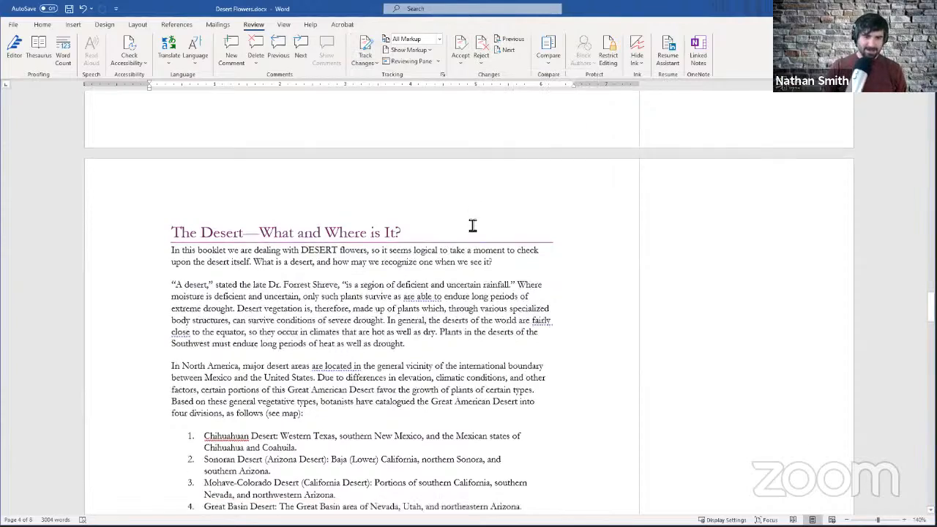
{"action": "scroll", "coordinate": [473, 227], "scroll_direction": "down", "scroll_amount": 3}
{"action": "scroll", "coordinate": [473, 227], "scroll_direction": "down", "scroll_amount": 15}
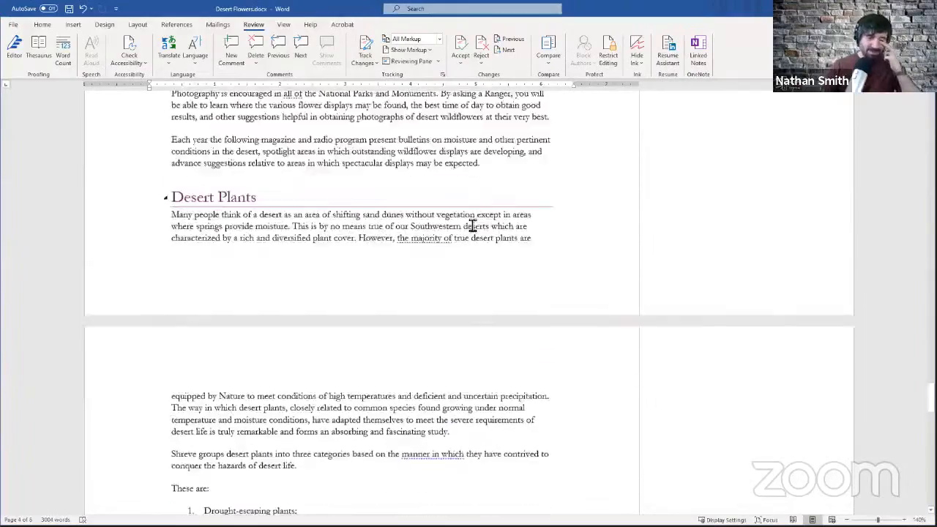
{"action": "scroll", "coordinate": [473, 225], "scroll_direction": "up", "scroll_amount": 20}
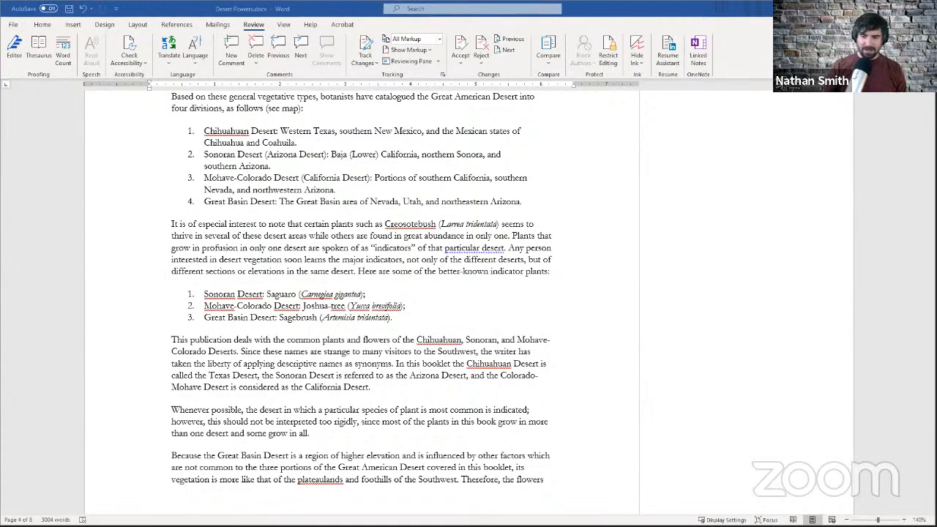
Switch to the Word Part 2 Example Files folder, open Mail Merge.docx and enable editing in it
{"action": "key", "text": "alt+Tab"}
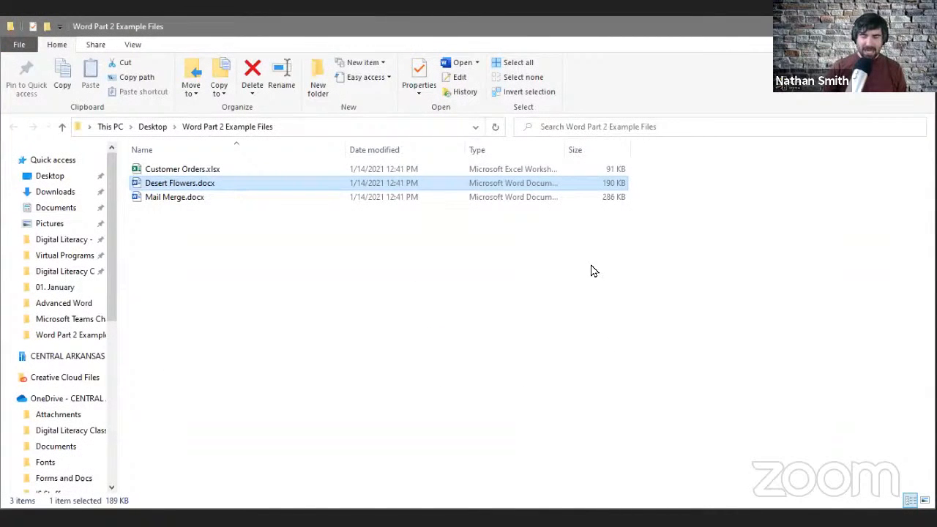
{"action": "double_click", "coordinate": [284, 204]}
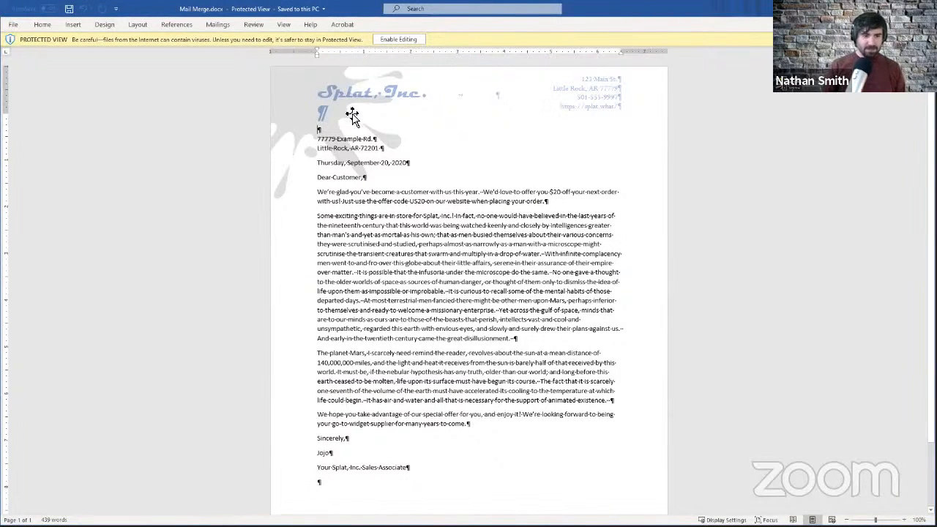
{"action": "left_click", "coordinate": [404, 40]}
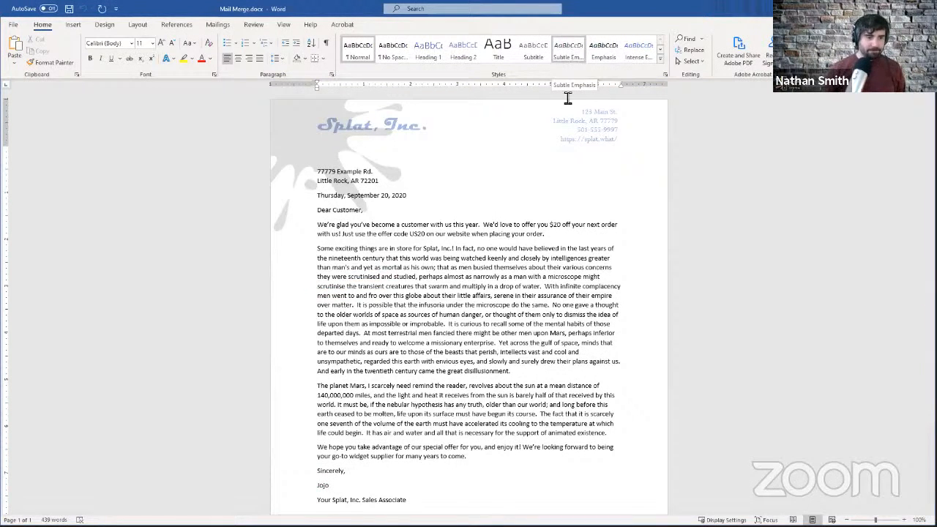
{"action": "scroll", "coordinate": [463, 261], "scroll_direction": "down", "scroll_amount": 3}
{"action": "scroll", "coordinate": [463, 261], "scroll_direction": "up", "scroll_amount": 3}
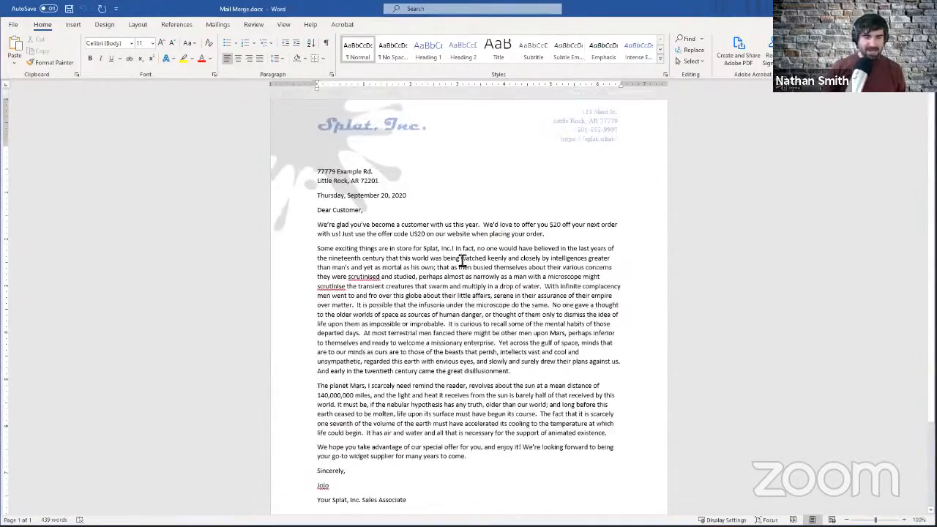
{"action": "scroll", "coordinate": [462, 262], "scroll_direction": "down", "scroll_amount": 3}
{"action": "scroll", "coordinate": [463, 261], "scroll_direction": "up", "scroll_amount": 3}
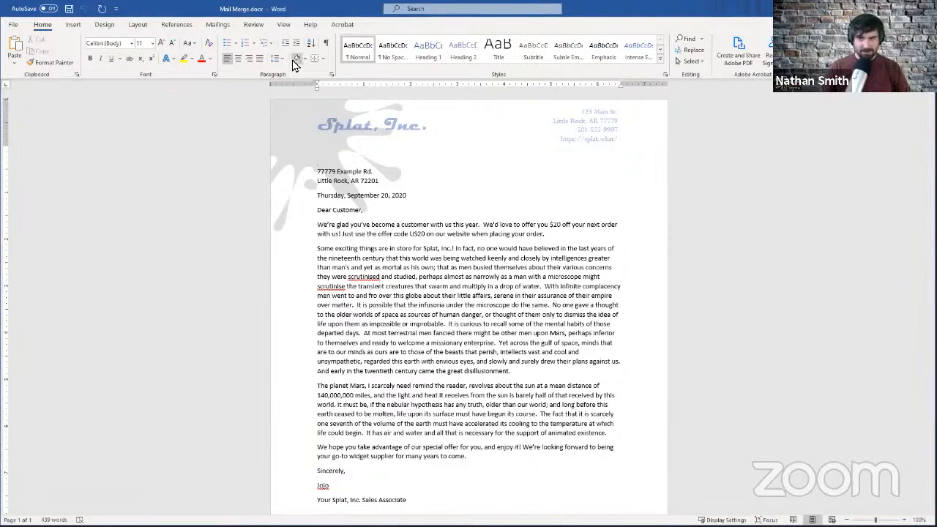
Choose to use an existing recipient list for the mail merge and browse to the Word Part 2 Example Files folder on the Desktop
{"action": "left_click", "coordinate": [219, 27]}
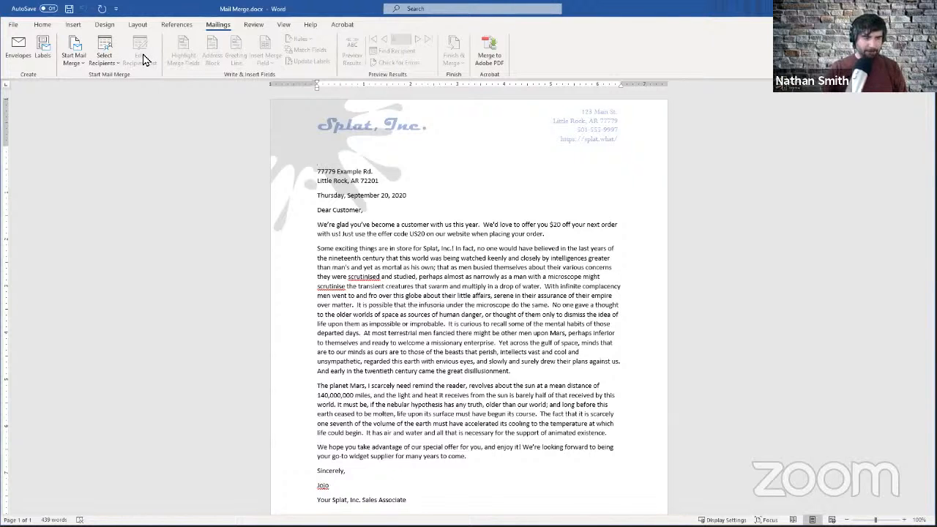
{"action": "left_click", "coordinate": [77, 59]}
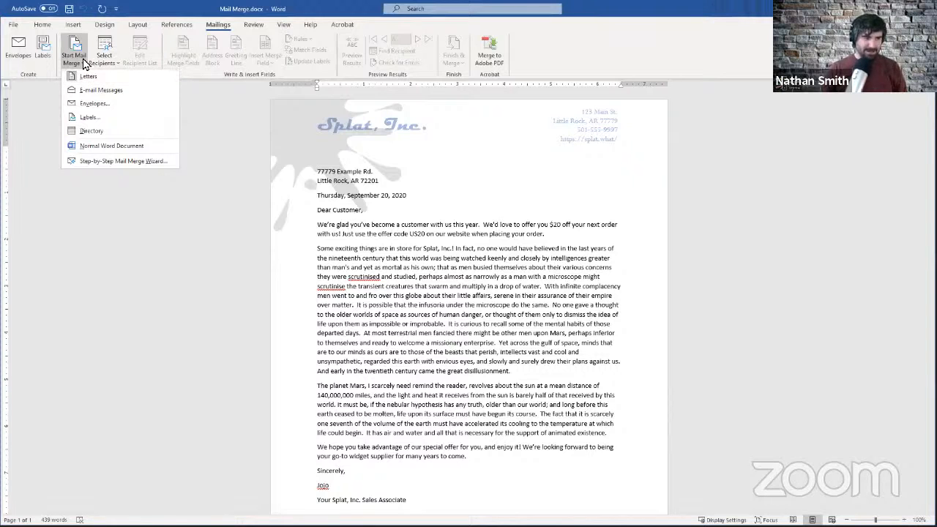
{"action": "left_click", "coordinate": [122, 63]}
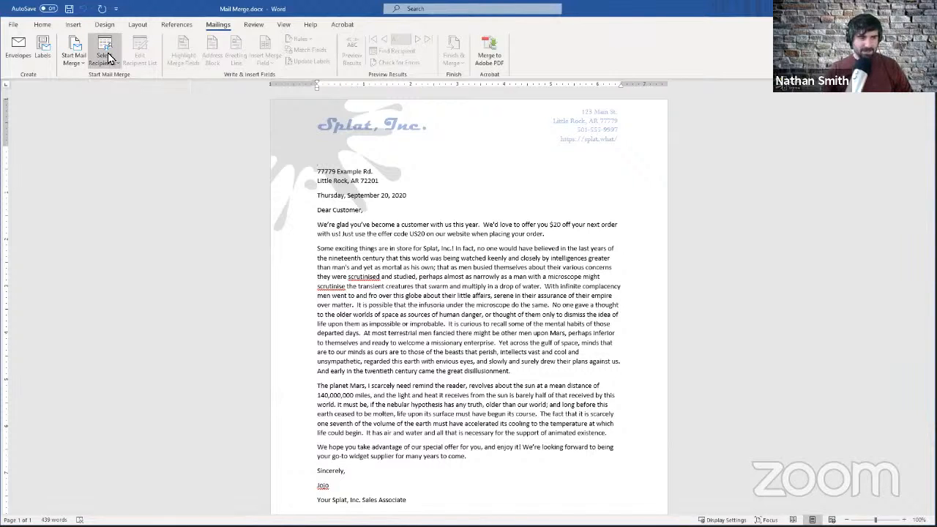
{"action": "left_click", "coordinate": [109, 58]}
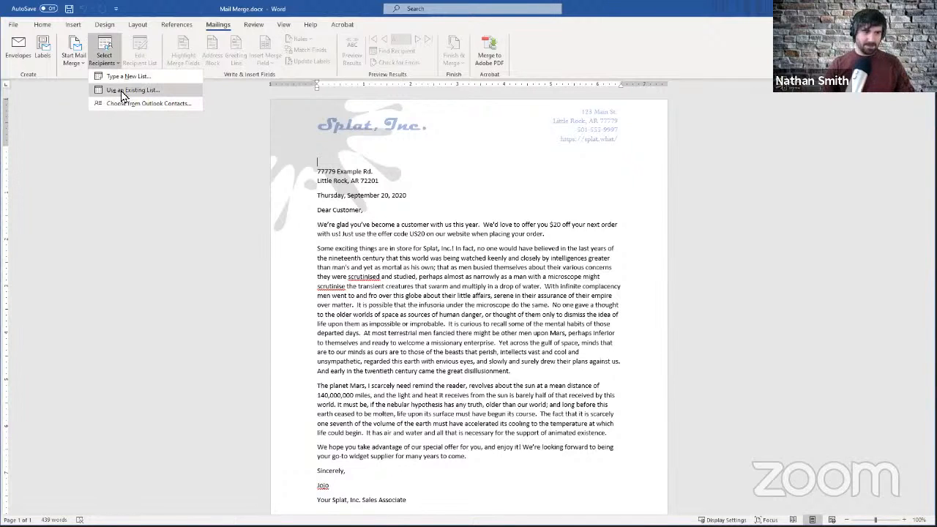
{"action": "left_click", "coordinate": [123, 91]}
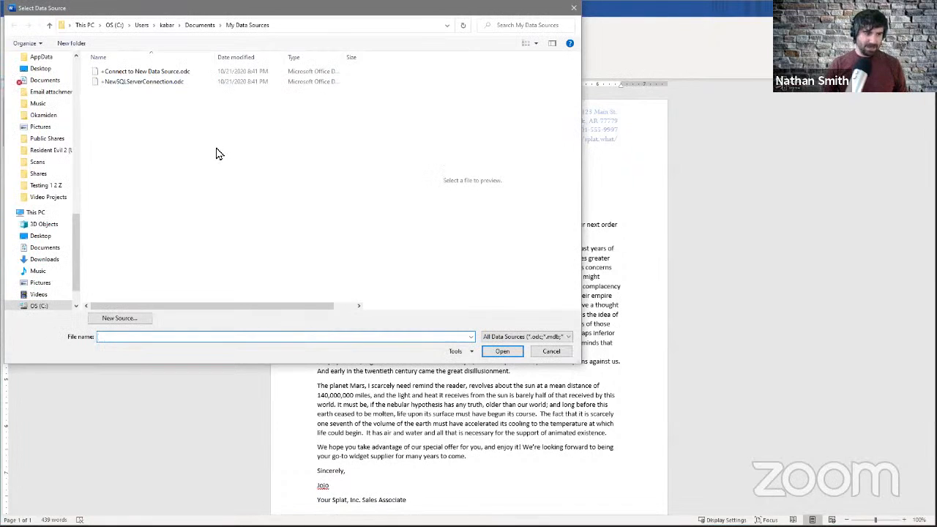
{"action": "scroll", "coordinate": [77, 271], "scroll_direction": "down", "scroll_amount": 1}
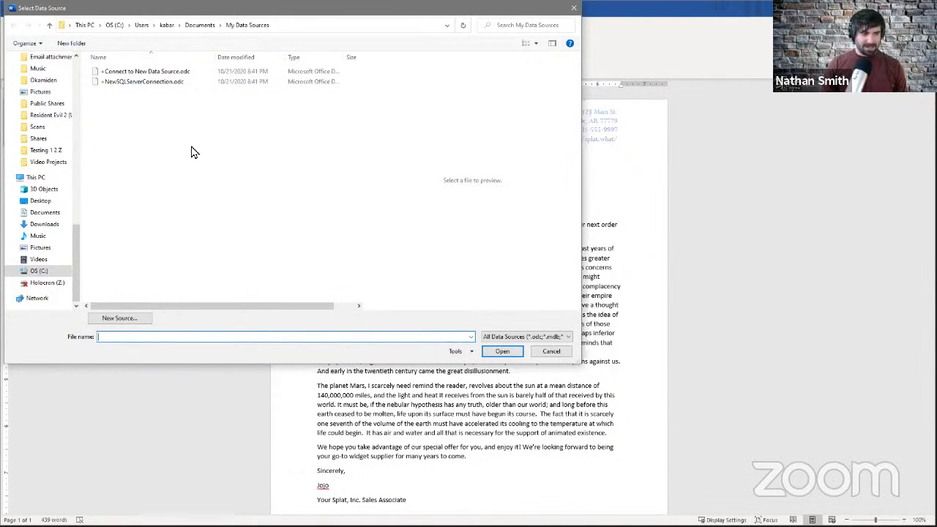
{"action": "left_click", "coordinate": [44, 201]}
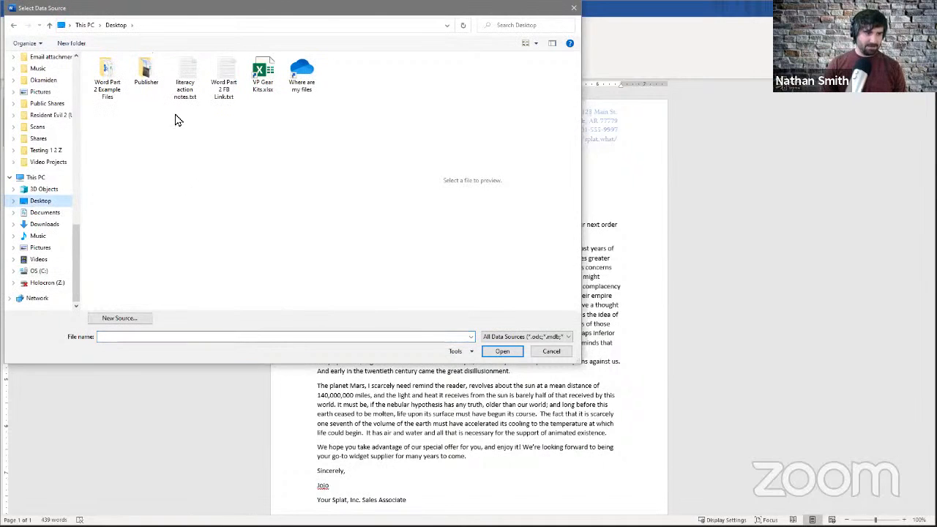
{"action": "double_click", "coordinate": [110, 95]}
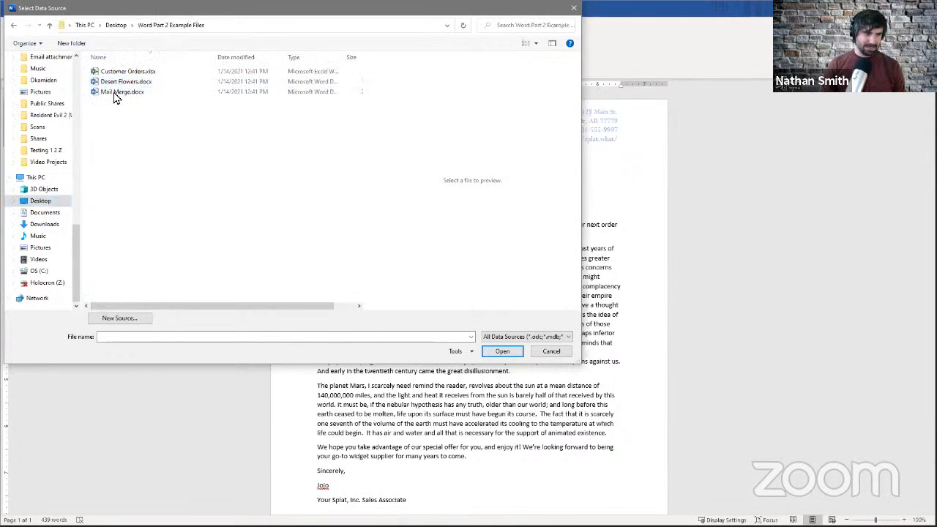
Connect Customer Orders.xlsx as the recipient data source, using the Order List$ table with column headers in its first row
{"action": "left_click", "coordinate": [117, 72]}
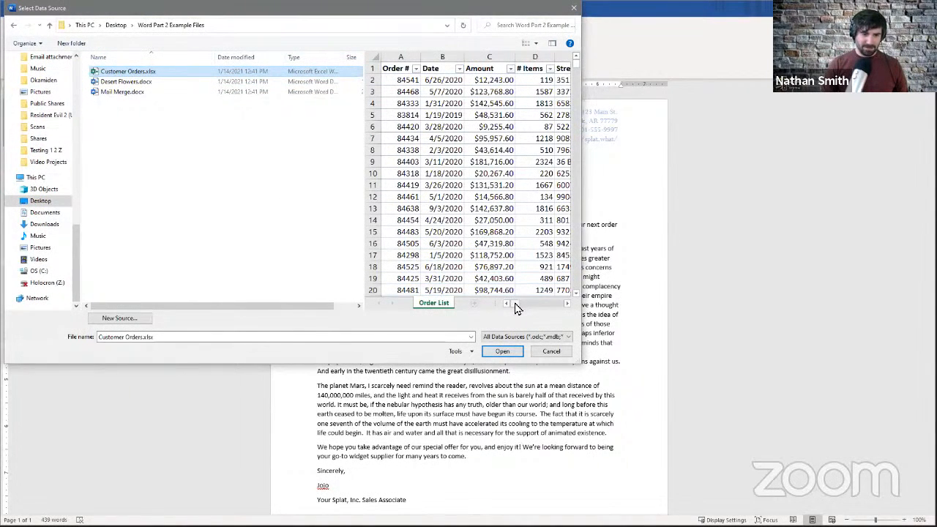
{"action": "mouse_move", "coordinate": [514, 308]}
{"action": "left_mouse_down"}
{"action": "mouse_move", "coordinate": [533, 306]}
{"action": "mouse_move", "coordinate": [506, 304]}
{"action": "left_mouse_up"}
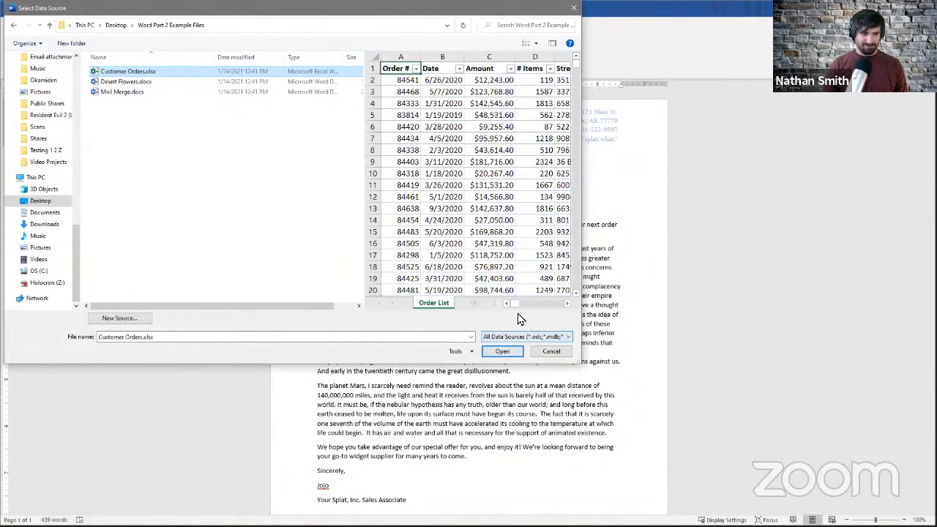
{"action": "left_click", "coordinate": [499, 353]}
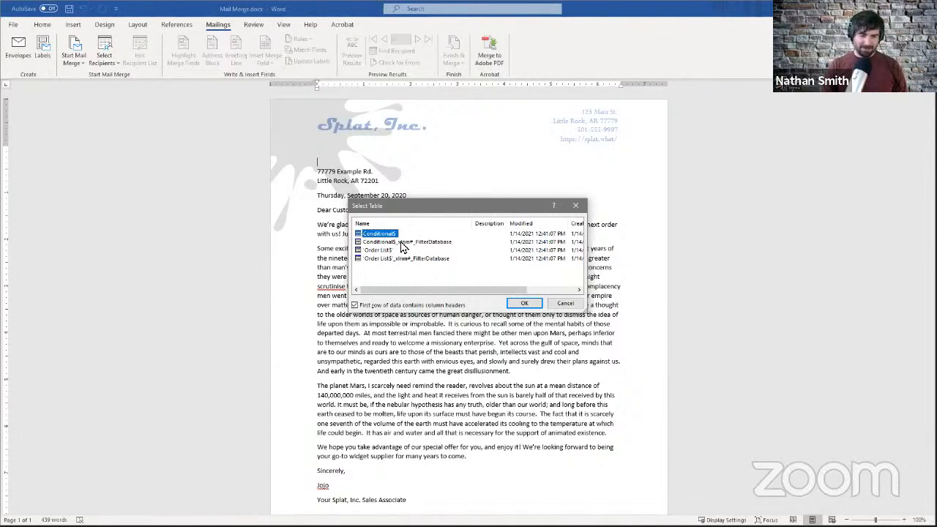
{"action": "left_click", "coordinate": [381, 251]}
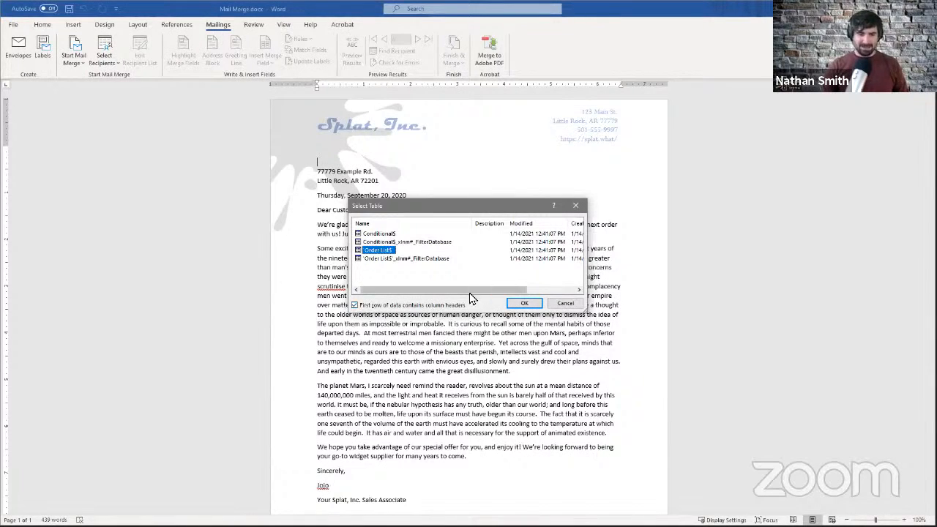
{"action": "left_click", "coordinate": [534, 305]}
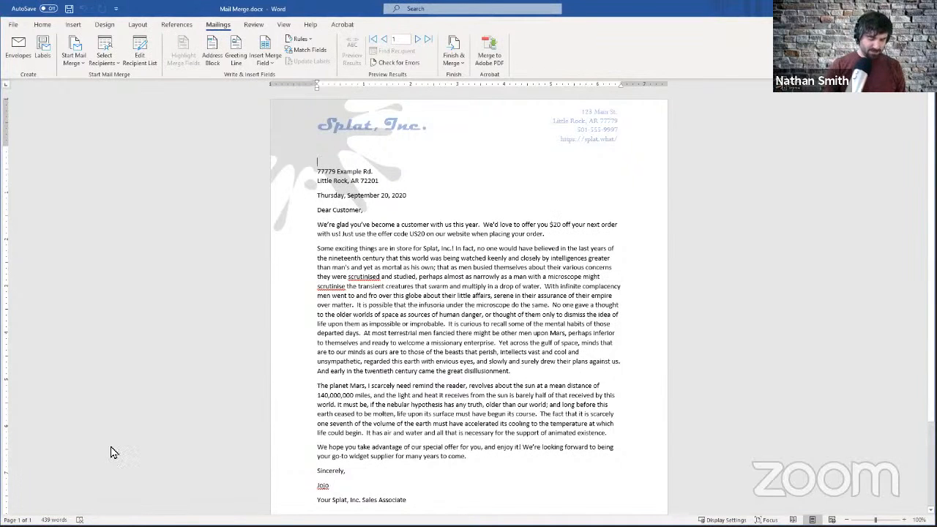
Switch to the Customer Orders workbook in Excel, look through the Order List columns and records, and return to the Word letter
{"action": "key", "text": "super"}
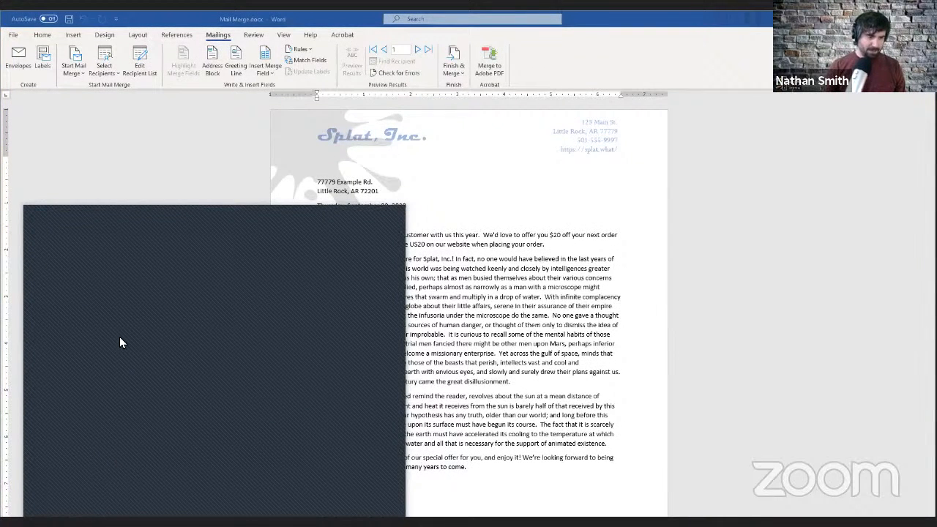
{"action": "left_click", "coordinate": [364, 29]}
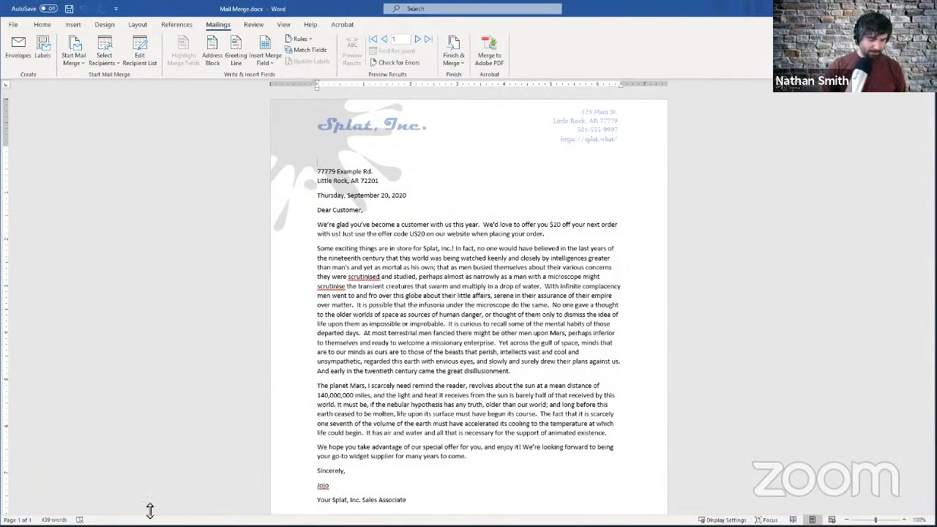
{"action": "key", "text": "alt+Tab"}
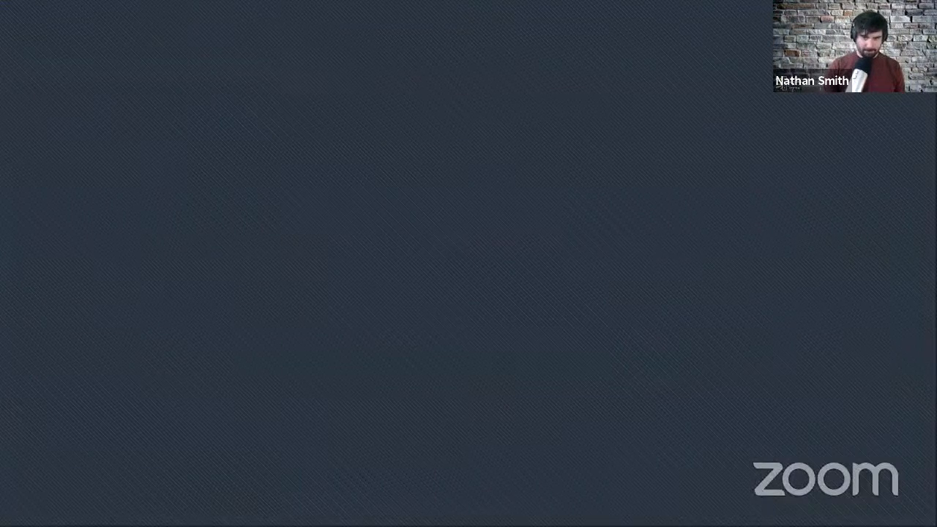
{"action": "left_click", "coordinate": [328, 170]}
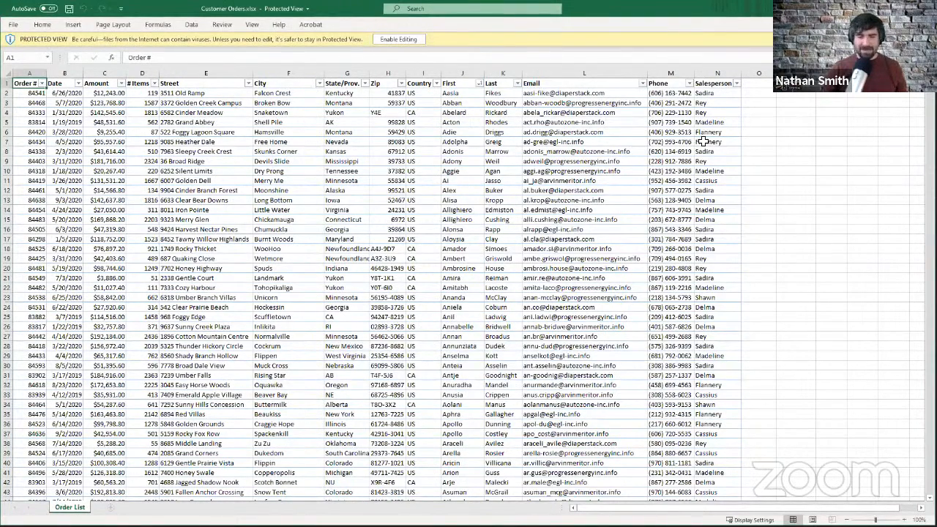
{"action": "scroll", "coordinate": [712, 142], "scroll_direction": "down", "scroll_amount": 5}
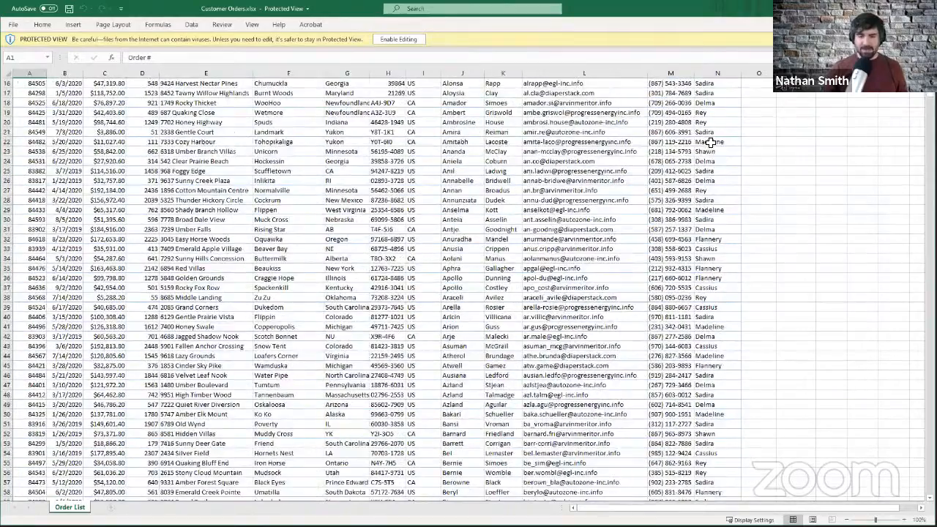
{"action": "scroll", "coordinate": [711, 139], "scroll_direction": "up", "scroll_amount": 5}
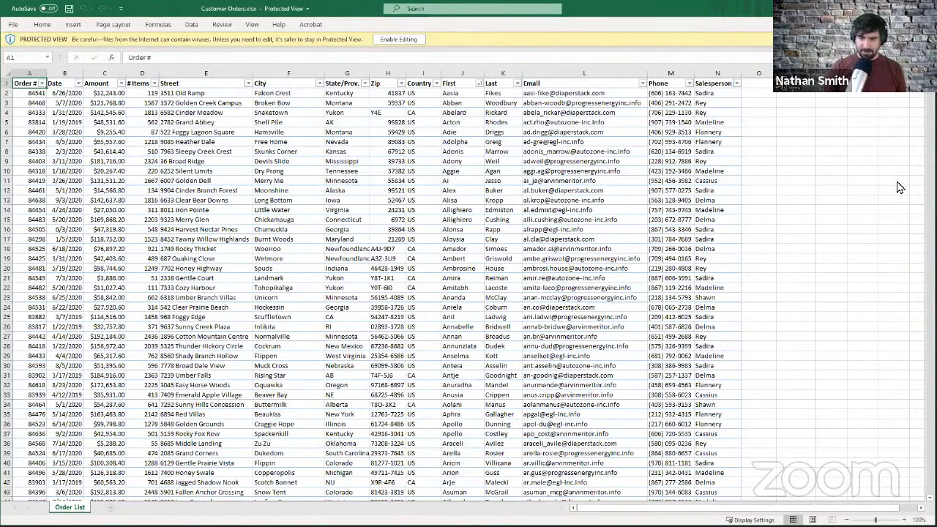
{"action": "key", "text": "alt+Tab"}
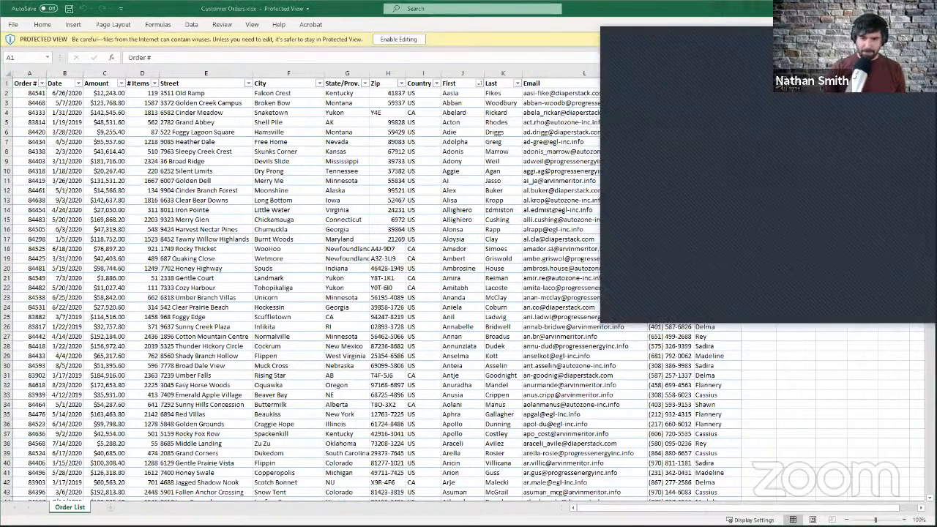
{"action": "key", "text": "alt+Tab"}
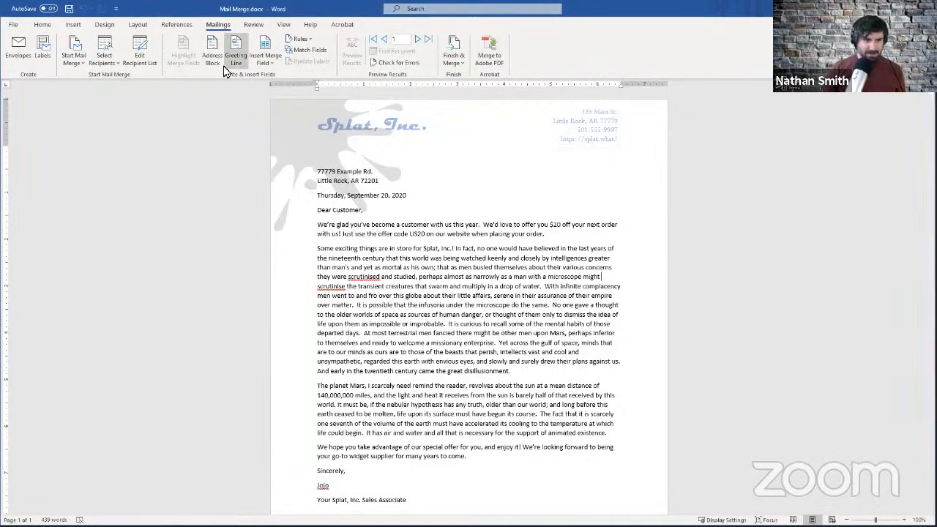
Delete the two recipient address lines above the date and add an empty paragraph in their place
{"action": "left_click_drag", "start_coordinate": [383, 180], "coordinate": [313, 173]}
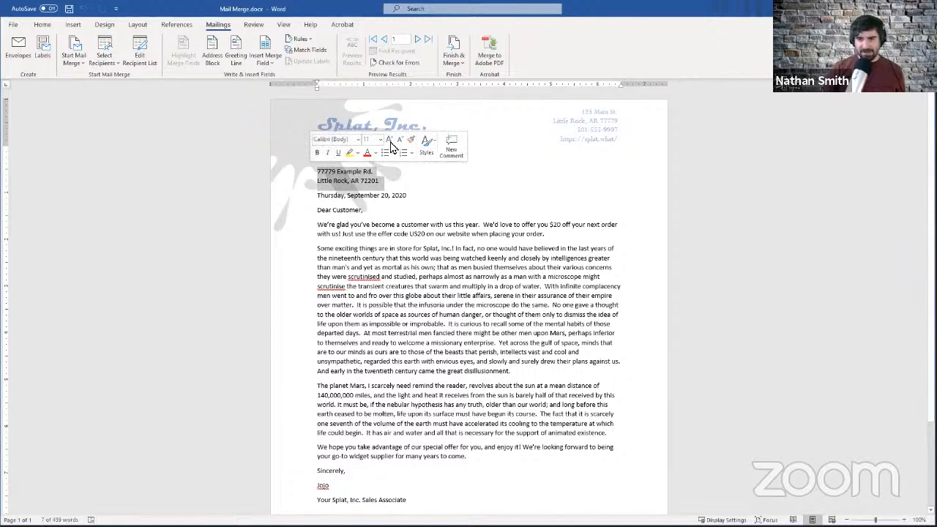
{"action": "left_click", "coordinate": [394, 179]}
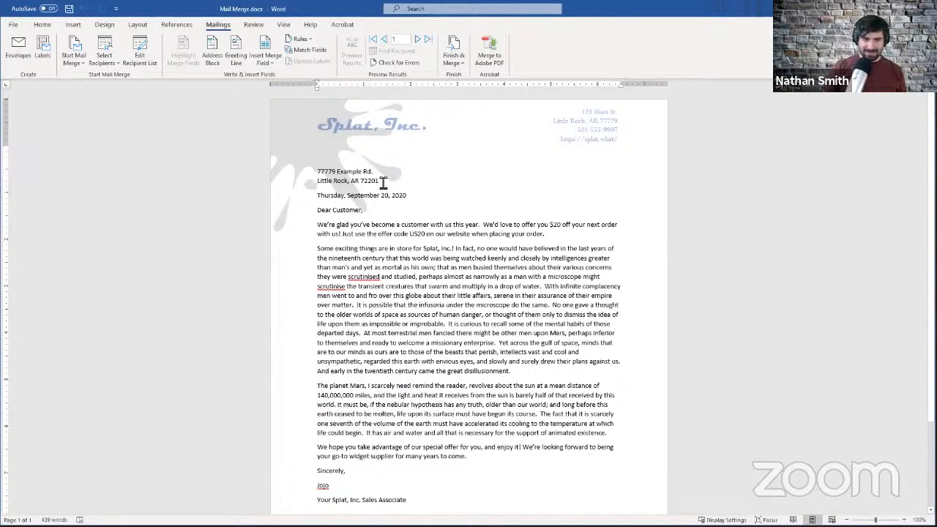
{"action": "left_click_drag", "start_coordinate": [383, 182], "coordinate": [316, 173]}
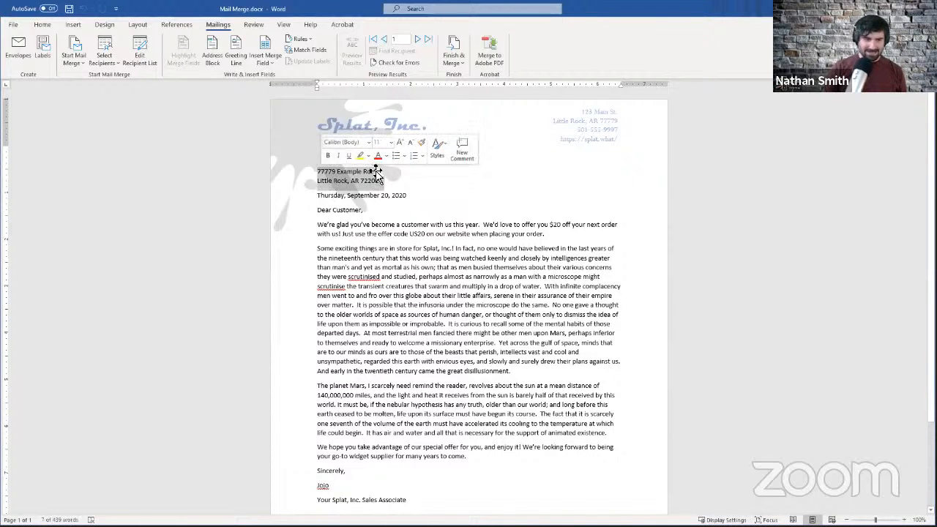
{"action": "key", "text": "Delete"}
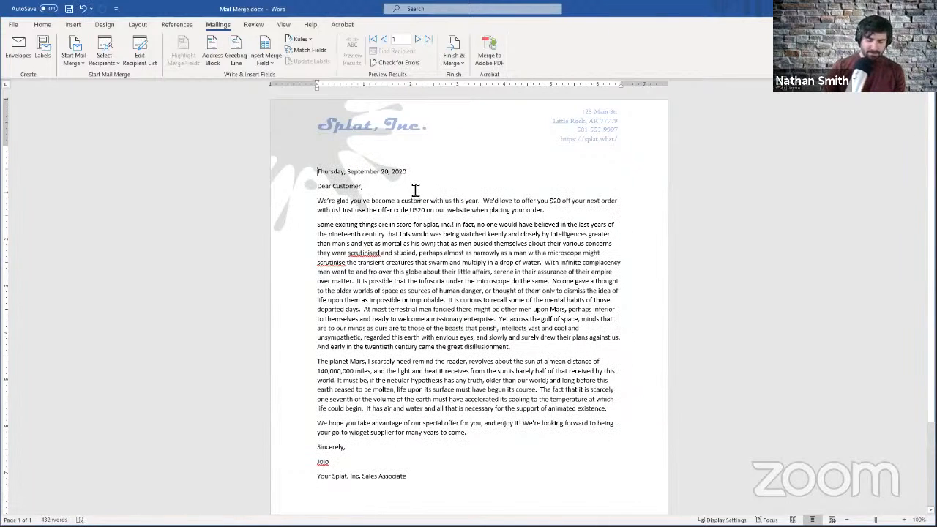
{"action": "key", "text": "Return"}
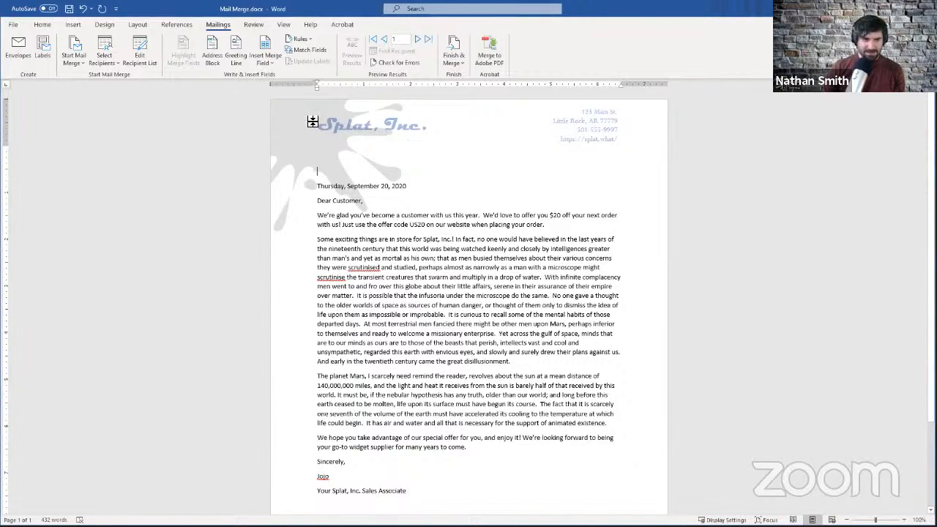
Open the address block settings for the empty paragraph above the date and look through the available recipient name formats
{"action": "left_click", "coordinate": [210, 57]}
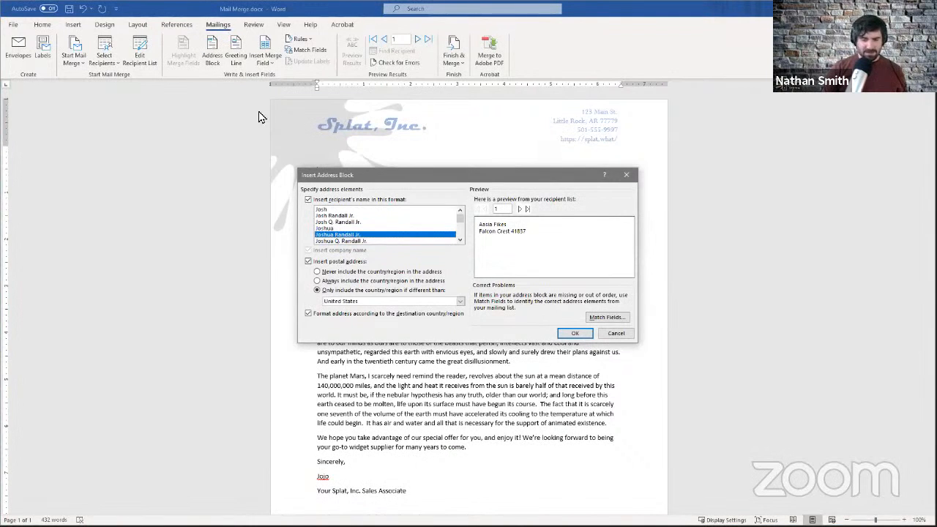
{"action": "left_click_drag", "start_coordinate": [364, 182], "coordinate": [373, 132]}
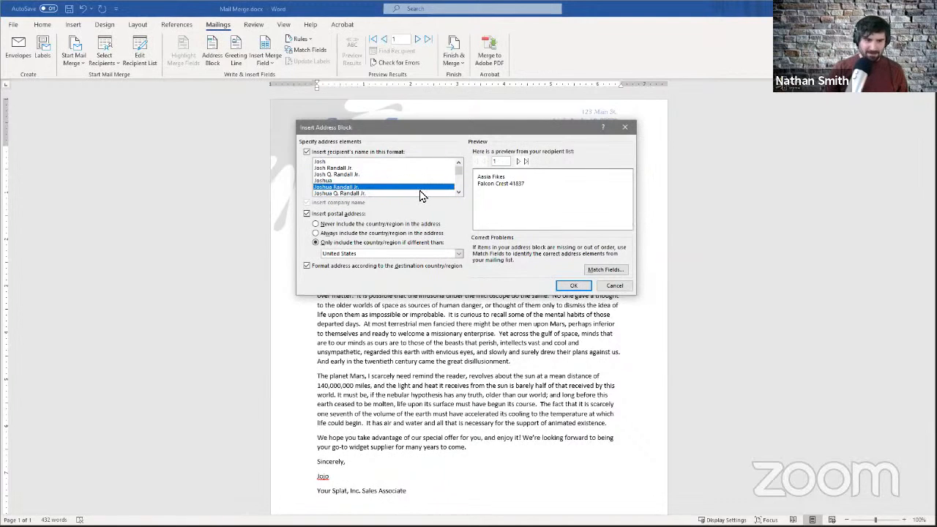
{"action": "left_click", "coordinate": [458, 192]}
{"action": "left_click", "coordinate": [458, 192]}
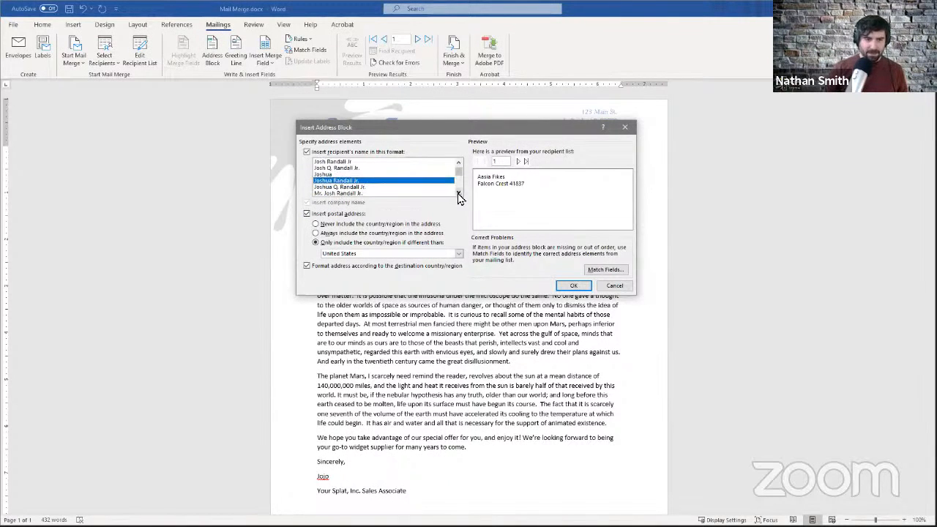
{"action": "left_click", "coordinate": [458, 192]}
{"action": "left_click", "coordinate": [458, 192]}
{"action": "left_click", "coordinate": [458, 194]}
{"action": "left_click", "coordinate": [458, 194]}
{"action": "left_click", "coordinate": [458, 194]}
{"action": "left_click", "coordinate": [459, 194]}
{"action": "left_click", "coordinate": [458, 194]}
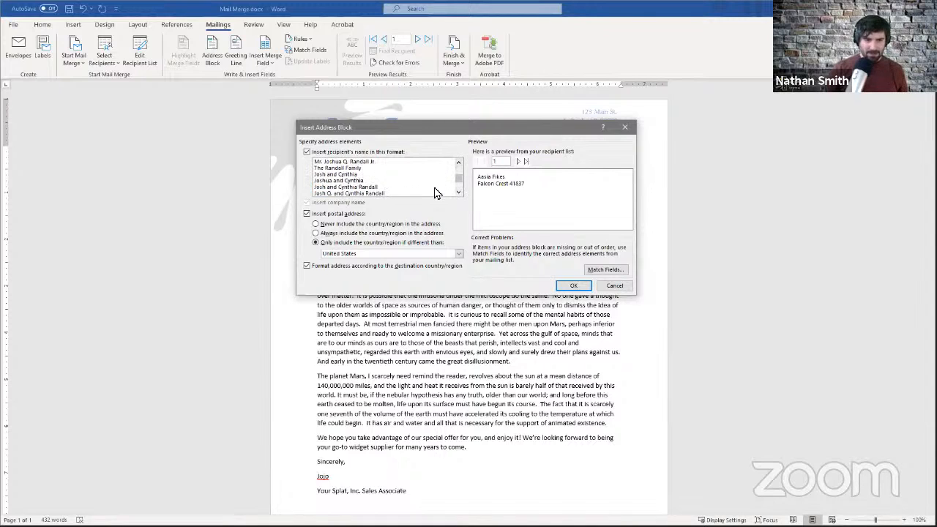
{"action": "left_click", "coordinate": [460, 163]}
{"action": "left_click", "coordinate": [459, 163]}
{"action": "left_click", "coordinate": [459, 163]}
{"action": "left_click", "coordinate": [459, 163]}
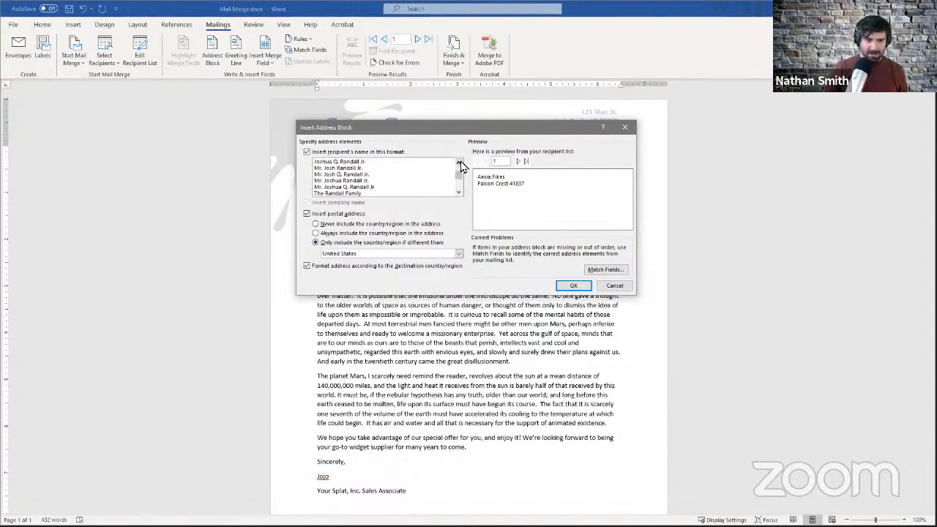
{"action": "left_click", "coordinate": [460, 163]}
{"action": "left_click", "coordinate": [459, 192]}
{"action": "left_click", "coordinate": [459, 191]}
{"action": "left_click", "coordinate": [459, 191]}
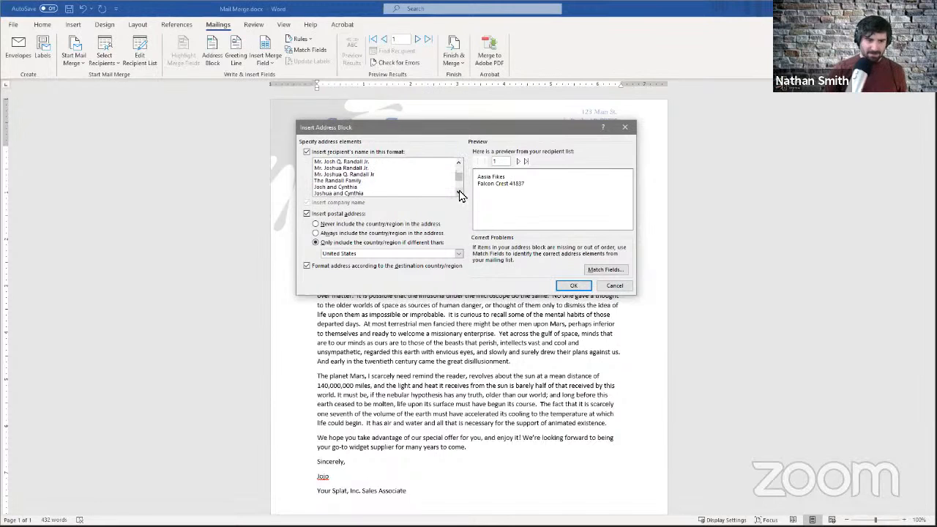
{"action": "left_click", "coordinate": [458, 193]}
{"action": "left_click", "coordinate": [459, 192]}
{"action": "left_click", "coordinate": [459, 193]}
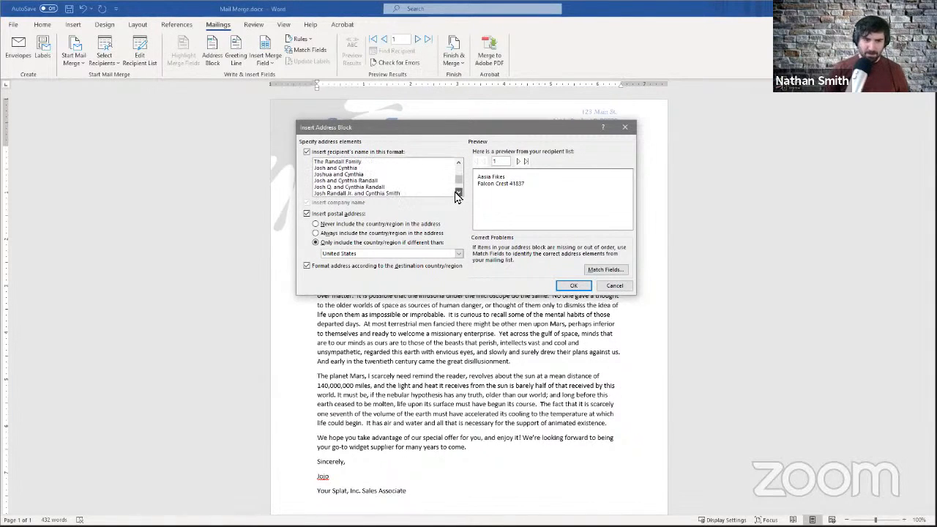
{"action": "left_click", "coordinate": [459, 193]}
{"action": "left_click", "coordinate": [458, 193]}
{"action": "left_click", "coordinate": [458, 192]}
{"action": "left_click", "coordinate": [458, 192]}
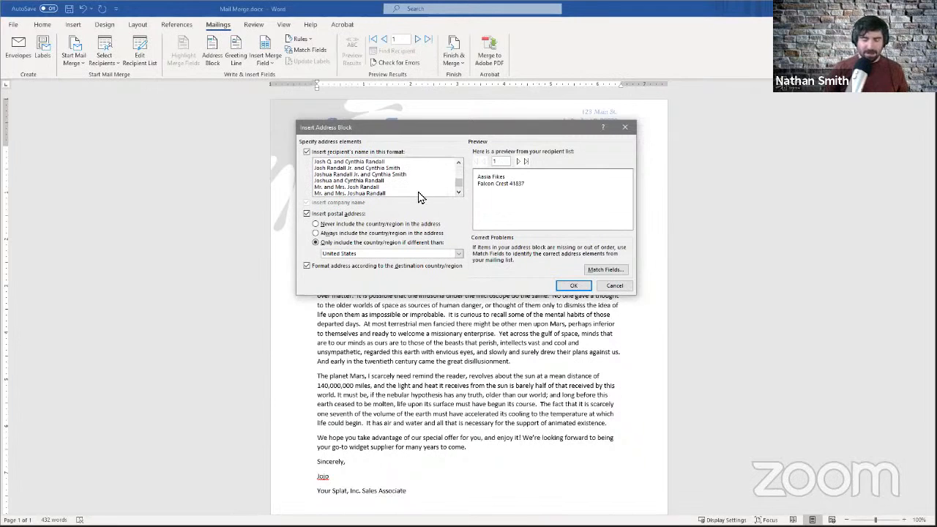
{"action": "left_click", "coordinate": [459, 163]}
{"action": "left_click", "coordinate": [459, 164]}
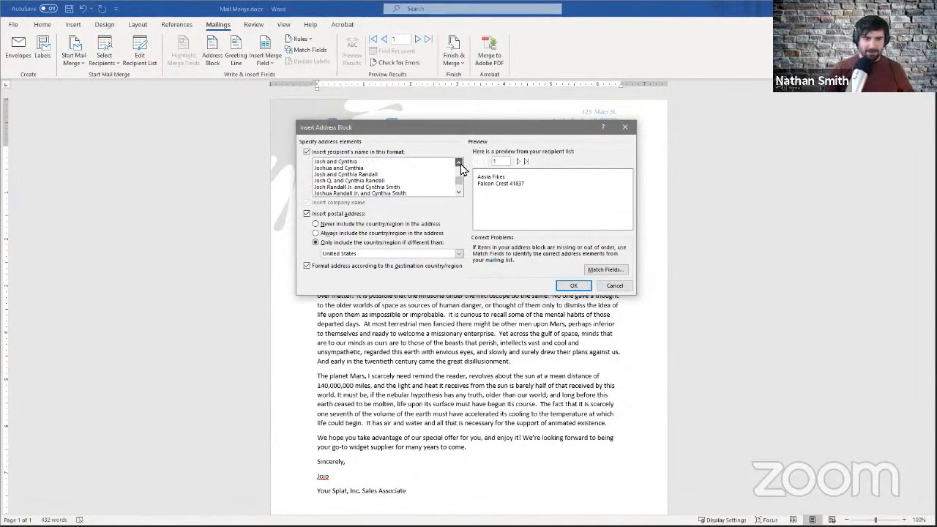
{"action": "left_click", "coordinate": [459, 163]}
{"action": "left_click", "coordinate": [459, 163]}
{"action": "left_click", "coordinate": [459, 163]}
{"action": "left_click", "coordinate": [459, 163]}
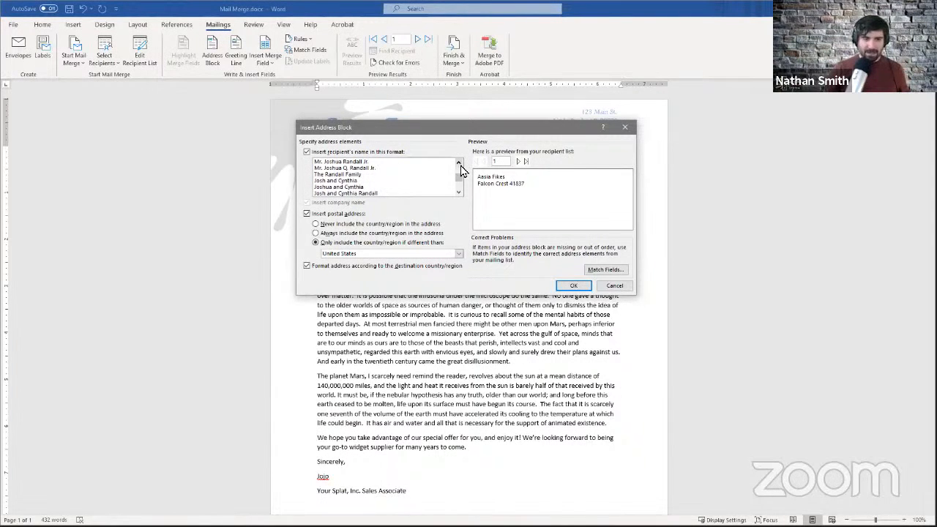
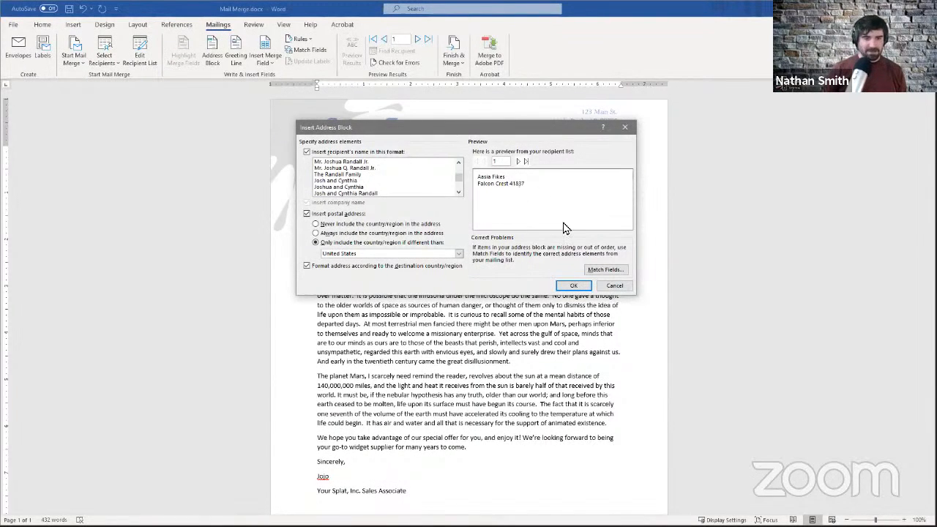
Match the address block's Address 1 field to the Street column and its State field to State/Prov#
{"action": "left_click", "coordinate": [605, 270]}
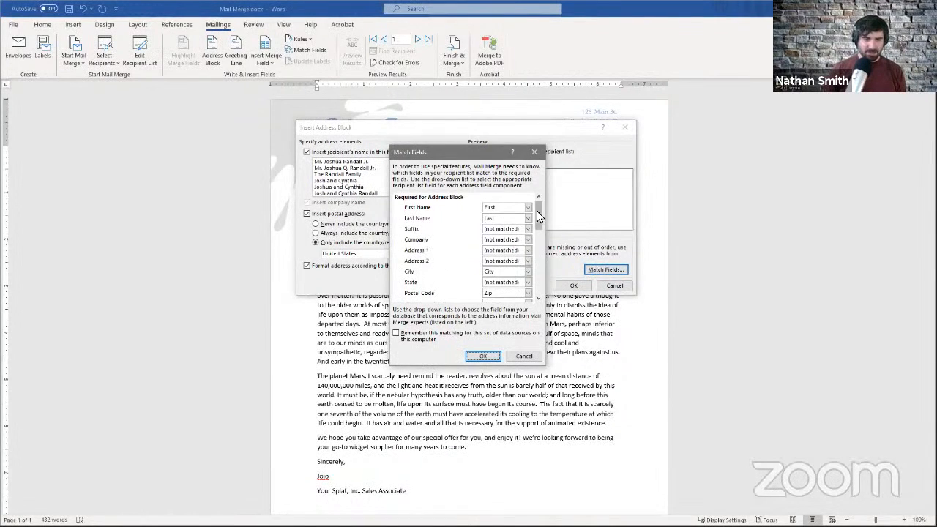
{"action": "mouse_move", "coordinate": [540, 214]}
{"action": "left_mouse_down"}
{"action": "mouse_move", "coordinate": [540, 224]}
{"action": "mouse_move", "coordinate": [540, 196]}
{"action": "left_mouse_up"}
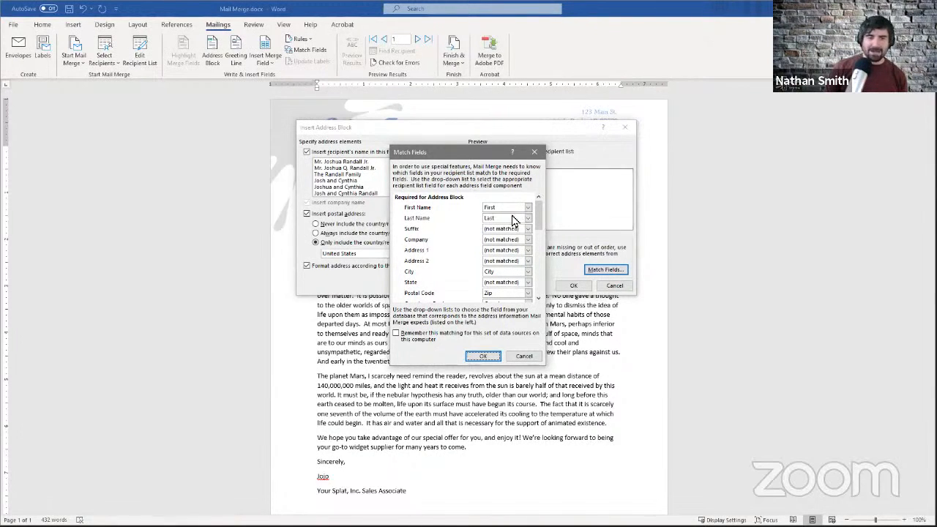
{"action": "left_click", "coordinate": [504, 251]}
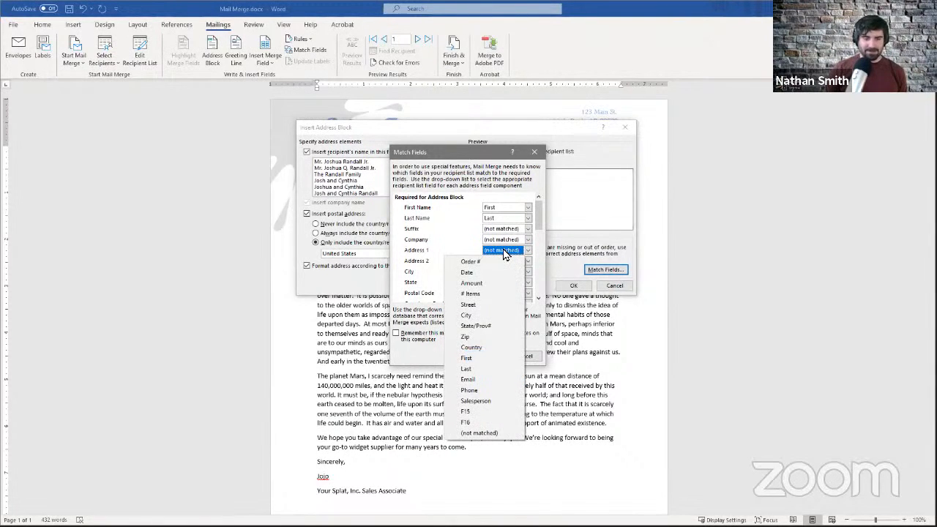
{"action": "left_click", "coordinate": [486, 306]}
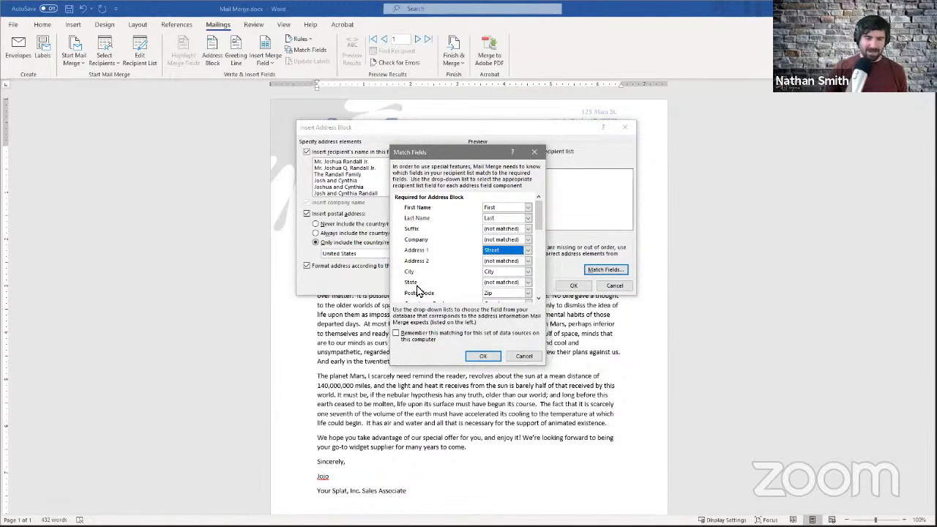
{"action": "left_click", "coordinate": [505, 282]}
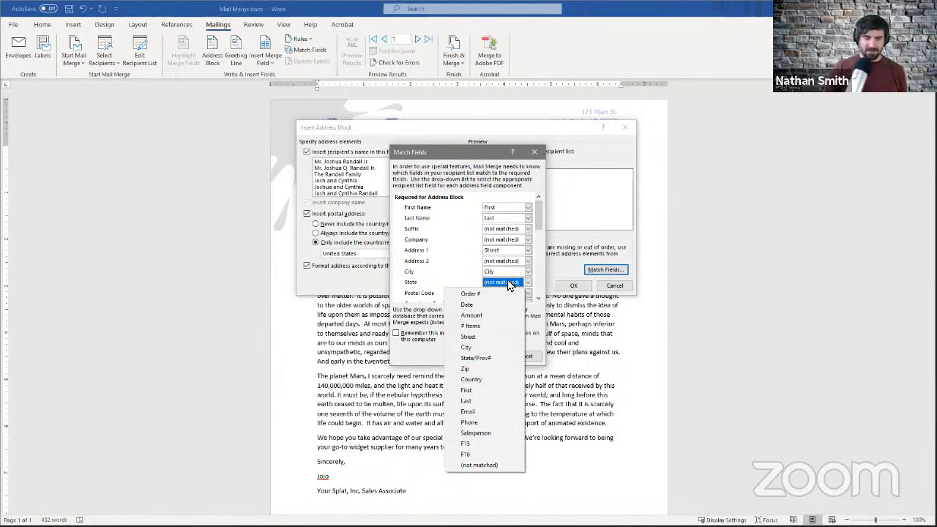
{"action": "left_click", "coordinate": [498, 359]}
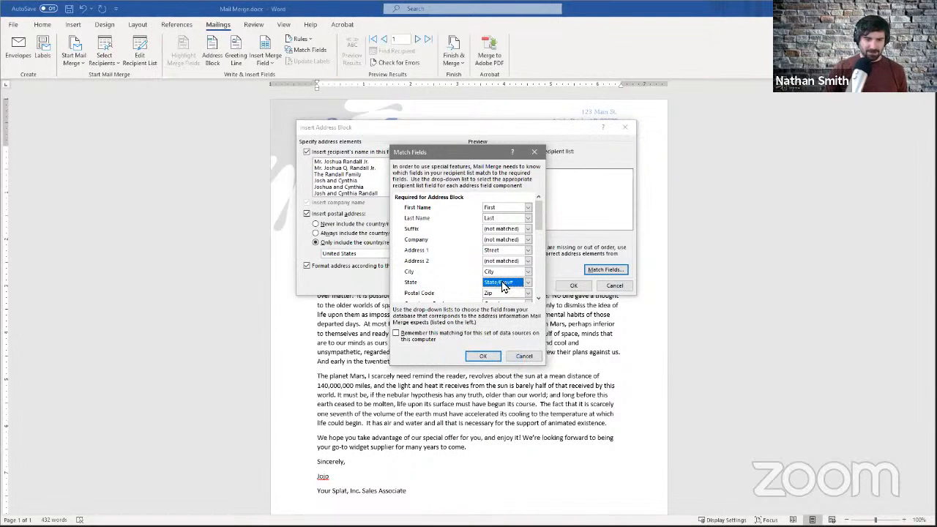
Review the remaining required and optional field matches, accept them, and insert the address block above the date
{"action": "left_click_drag", "start_coordinate": [539, 220], "coordinate": [542, 230]}
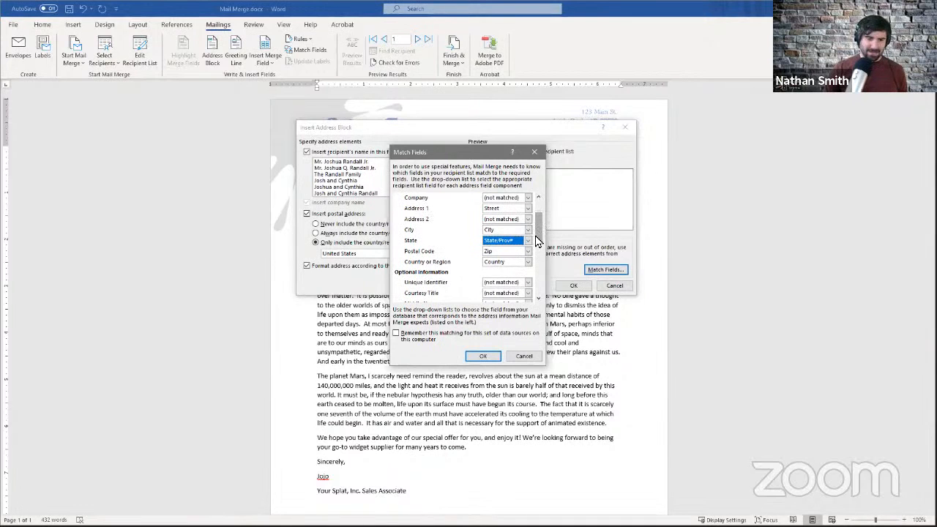
{"action": "scroll", "coordinate": [539, 249], "scroll_direction": "down", "scroll_amount": 1}
{"action": "left_click_drag", "start_coordinate": [538, 250], "coordinate": [538, 264]}
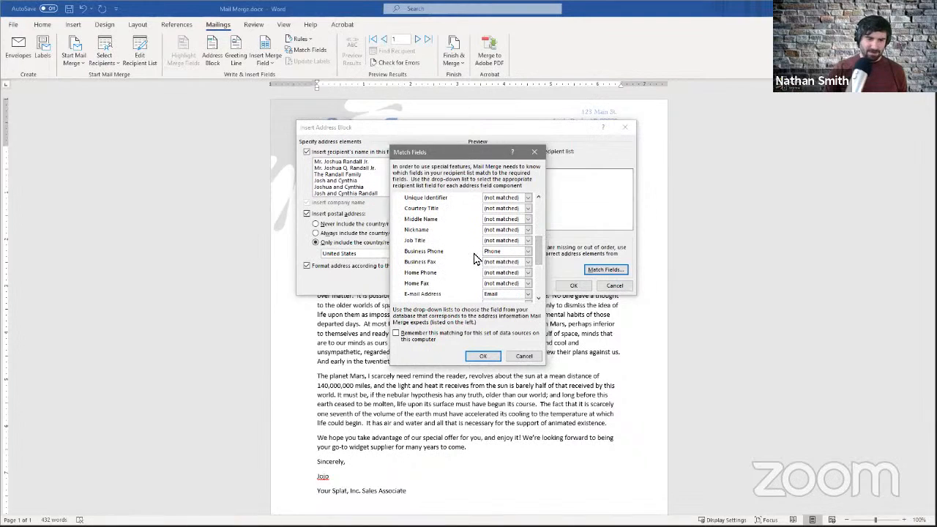
{"action": "left_click_drag", "start_coordinate": [539, 247], "coordinate": [538, 282]}
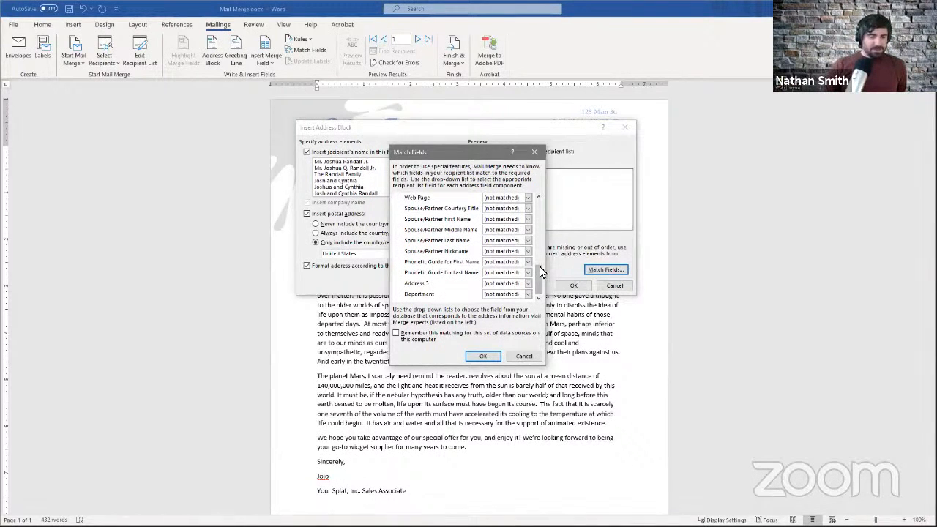
{"action": "left_click_drag", "start_coordinate": [541, 271], "coordinate": [540, 204]}
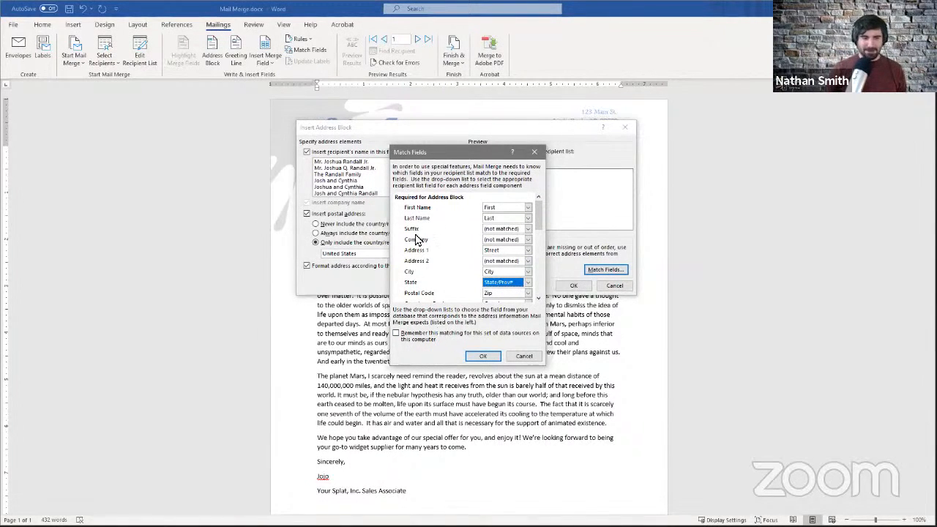
{"action": "left_click", "coordinate": [489, 356]}
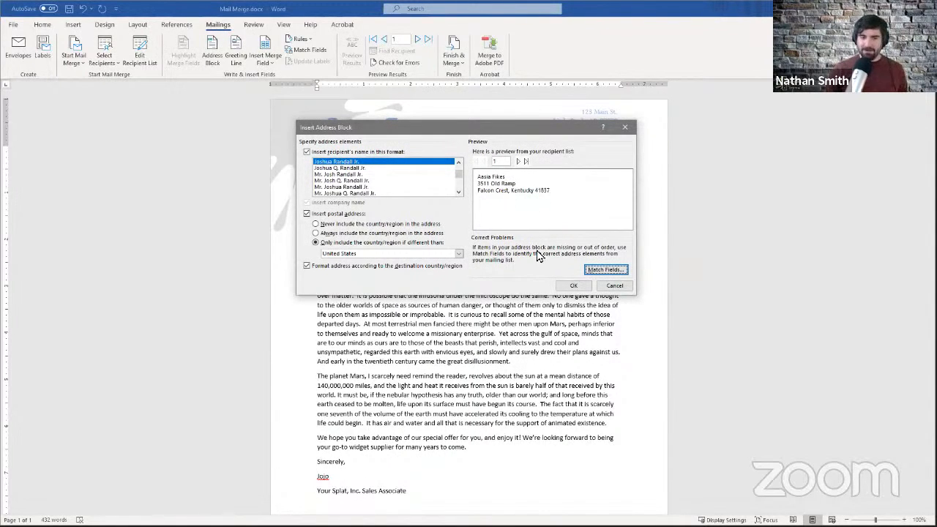
{"action": "left_click", "coordinate": [574, 288]}
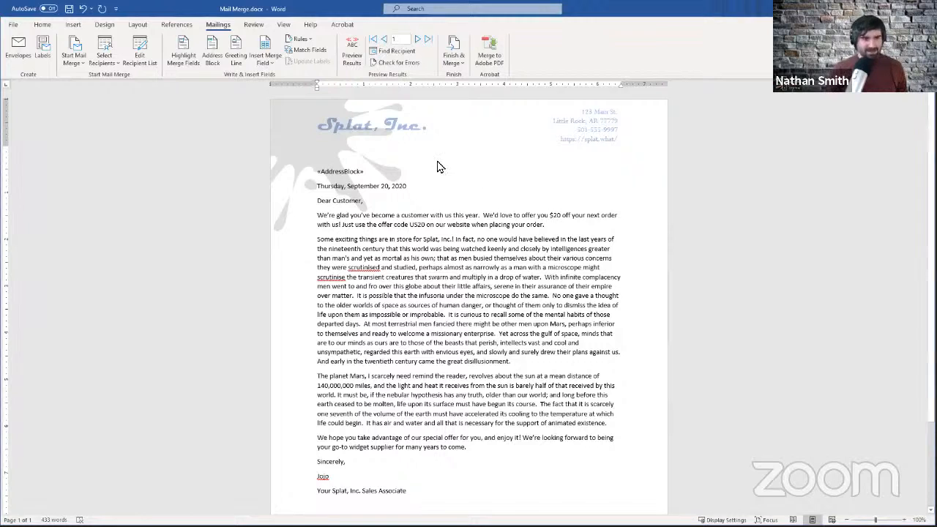
Delete the "Dear Customer," salutation text, keeping its empty paragraph below the date
{"action": "left_click", "coordinate": [370, 203]}
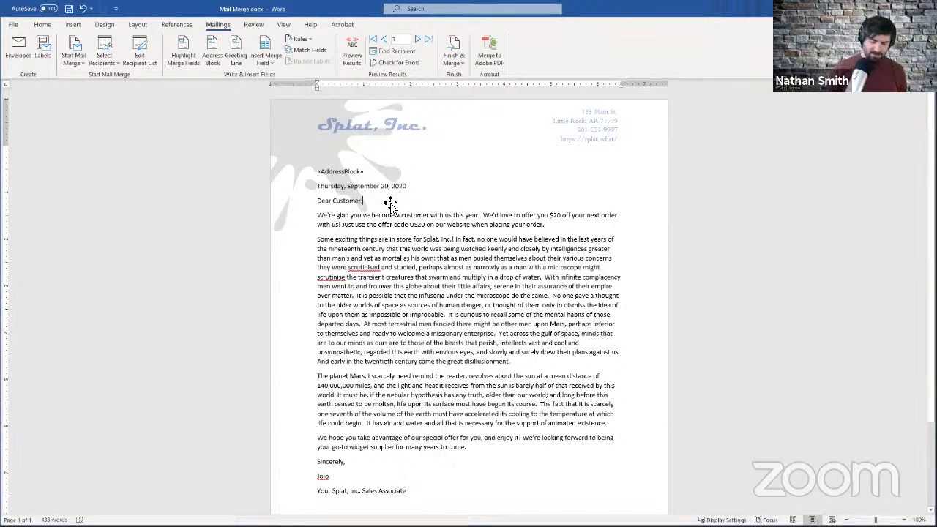
{"action": "key", "text": "BackSpace"}
{"action": "key", "text": "BackSpace"}
{"action": "key", "text": "BackSpace"}
{"action": "key", "text": "BackSpace"}
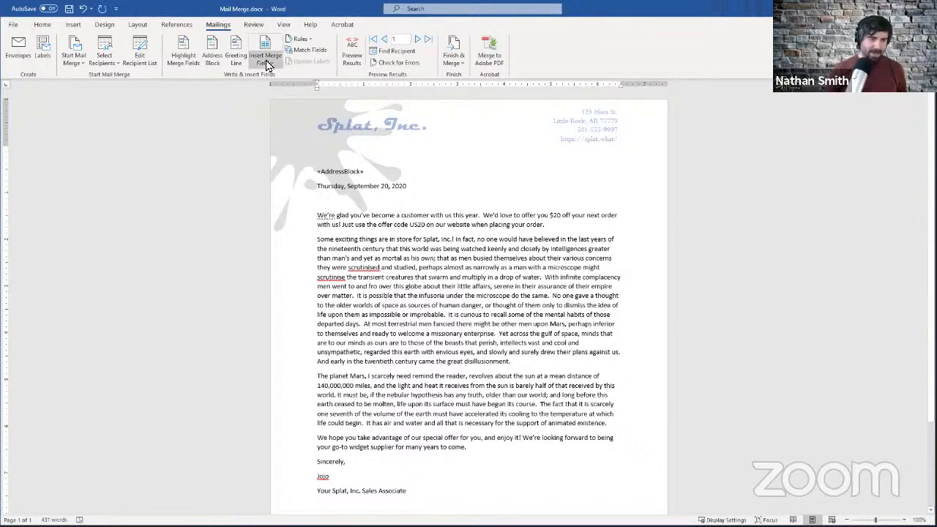
Open the greeting line settings and examine the choices for salutation, name format, punctuation and invalid recipient names
{"action": "left_click", "coordinate": [237, 58]}
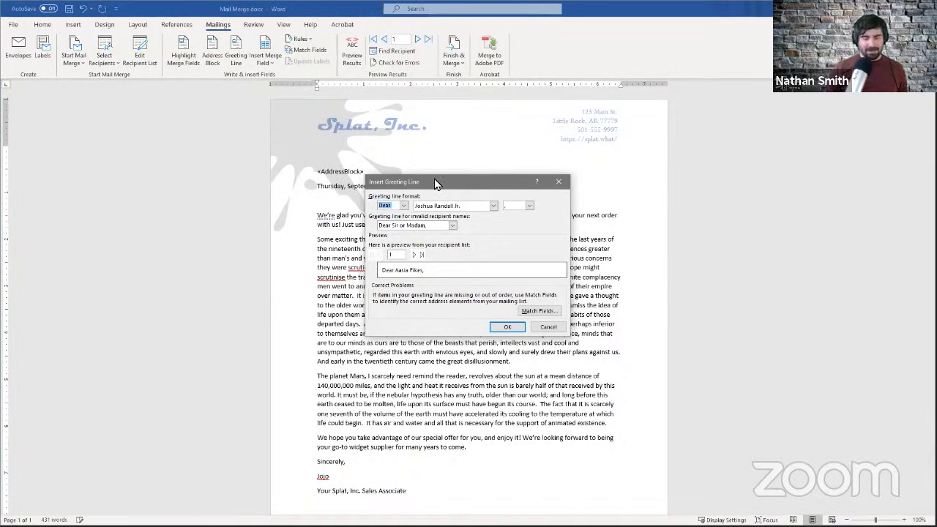
{"action": "left_click_drag", "start_coordinate": [429, 185], "coordinate": [496, 151]}
{"action": "left_click", "coordinate": [471, 172]}
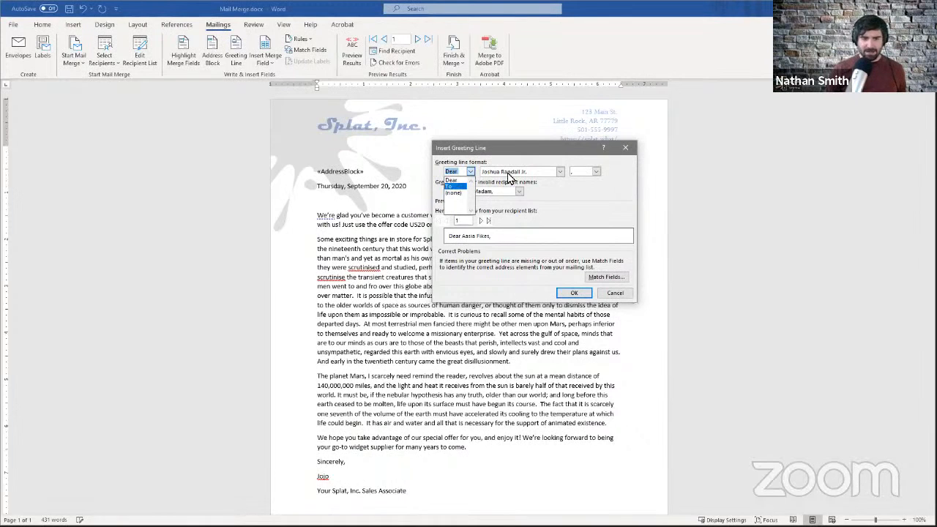
{"action": "left_click", "coordinate": [554, 160]}
{"action": "left_click", "coordinate": [560, 172]}
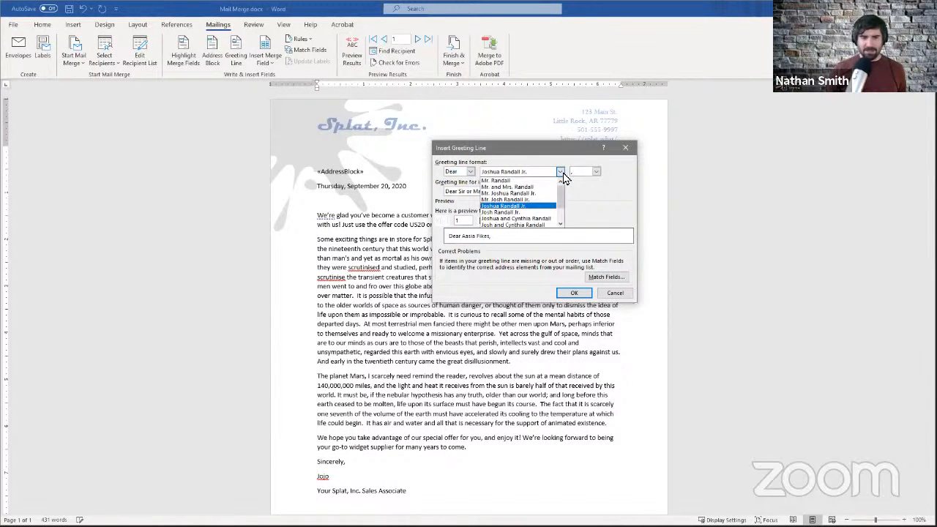
{"action": "left_click", "coordinate": [560, 172]}
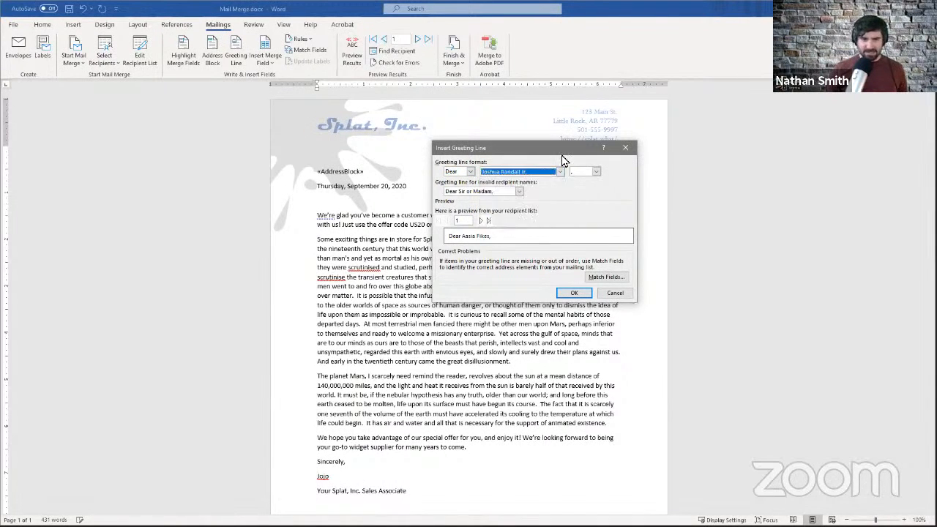
{"action": "left_click", "coordinate": [596, 172]}
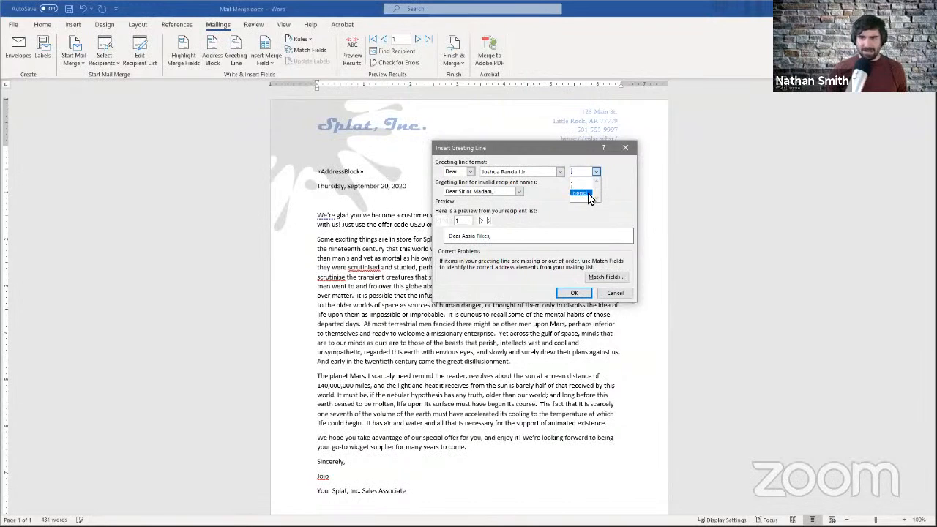
{"action": "left_click", "coordinate": [537, 144]}
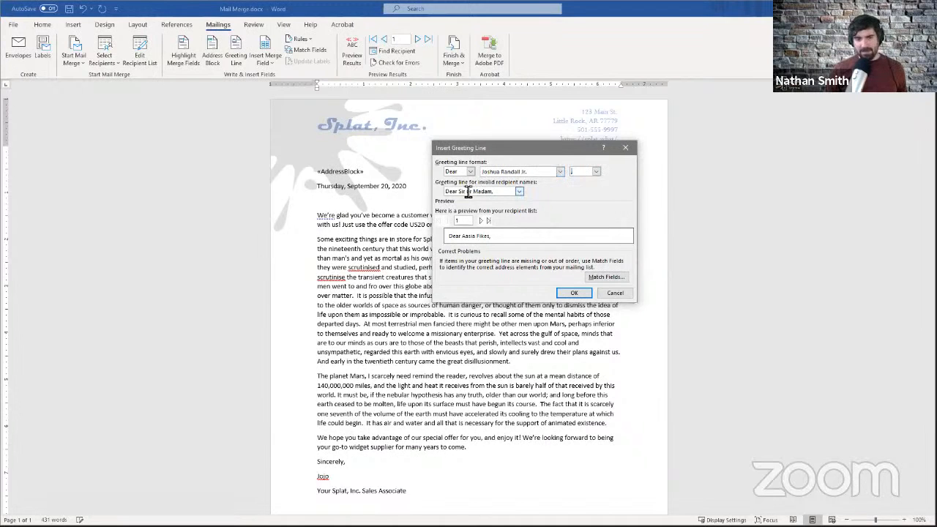
{"action": "left_click", "coordinate": [520, 192]}
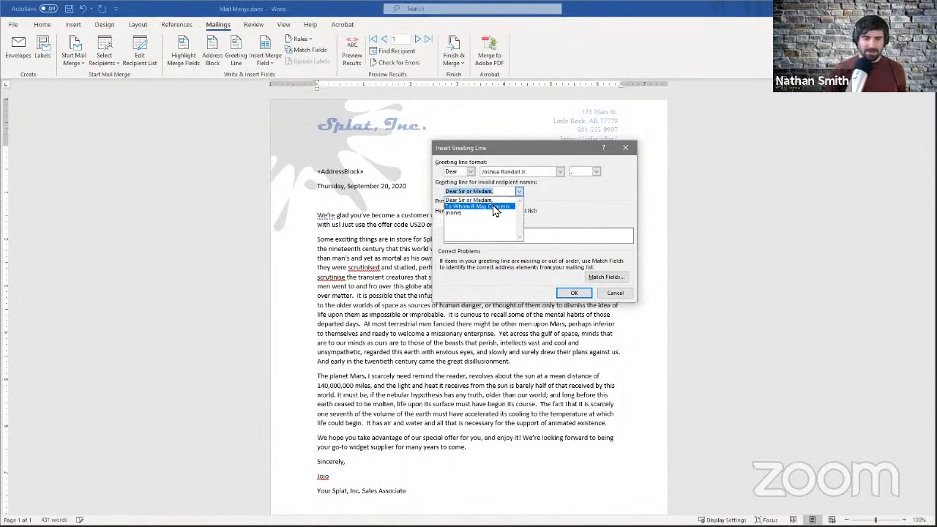
{"action": "left_click", "coordinate": [579, 203]}
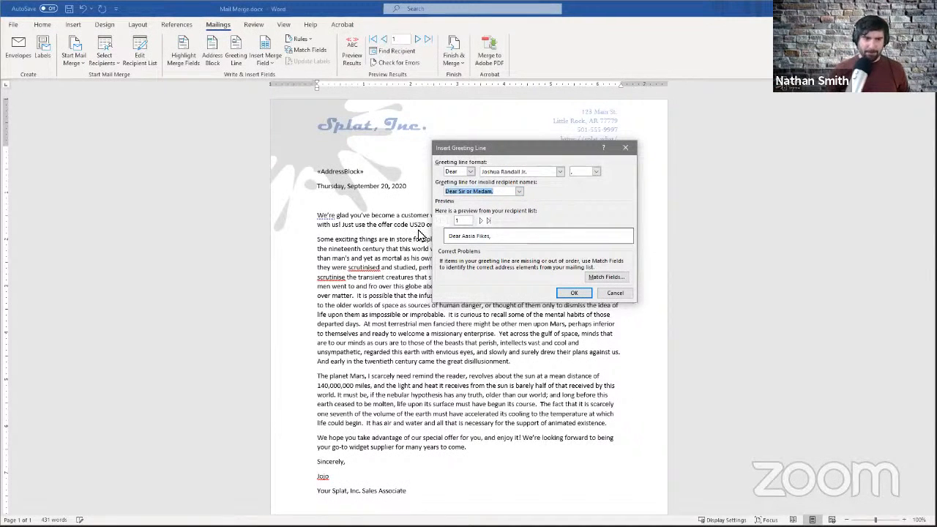
Preview the greeting through recipient 4 and insert a greeting line with Dear, first and last name, a comma, and the Dear Sir or Madam fallback
{"action": "left_click", "coordinate": [481, 221]}
{"action": "left_click", "coordinate": [481, 221]}
{"action": "left_click", "coordinate": [481, 221]}
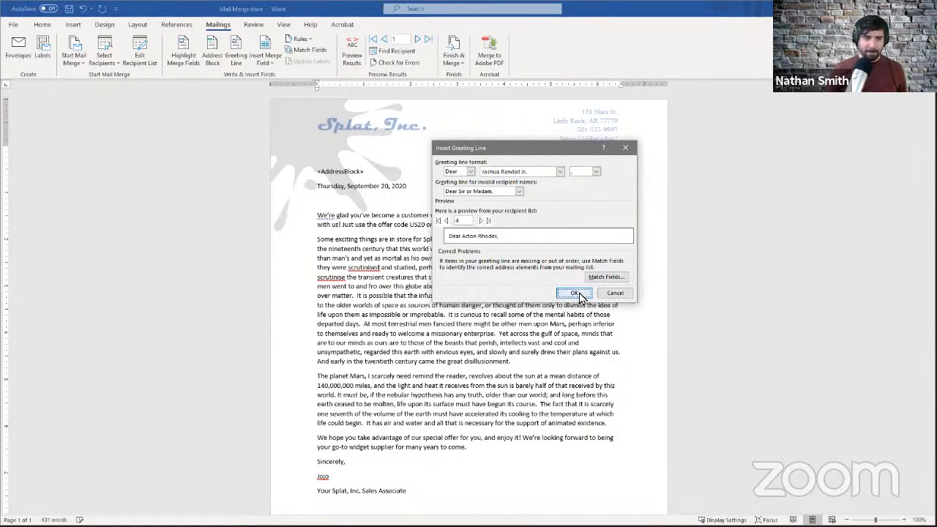
{"action": "left_click", "coordinate": [577, 293]}
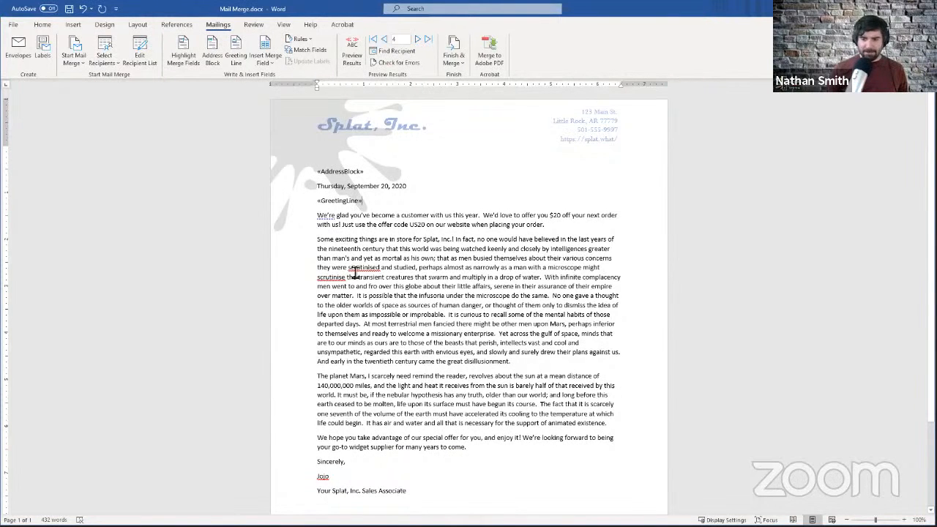
Replace the signature name below "Sincerely," with the Salesperson merge field
{"action": "scroll", "coordinate": [357, 272], "scroll_direction": "down", "scroll_amount": 1}
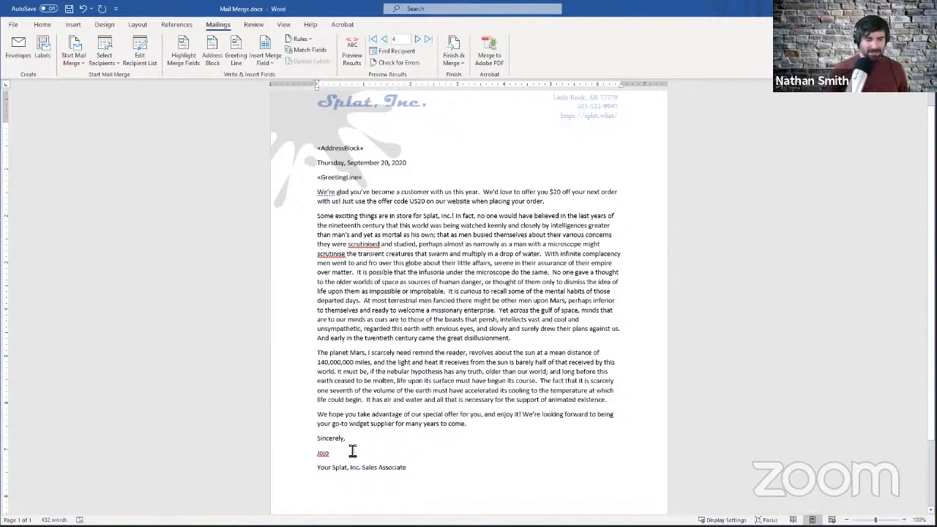
{"action": "key", "text": "BackSpace"}
{"action": "key", "text": "BackSpace"}
{"action": "key", "text": "BackSpace"}
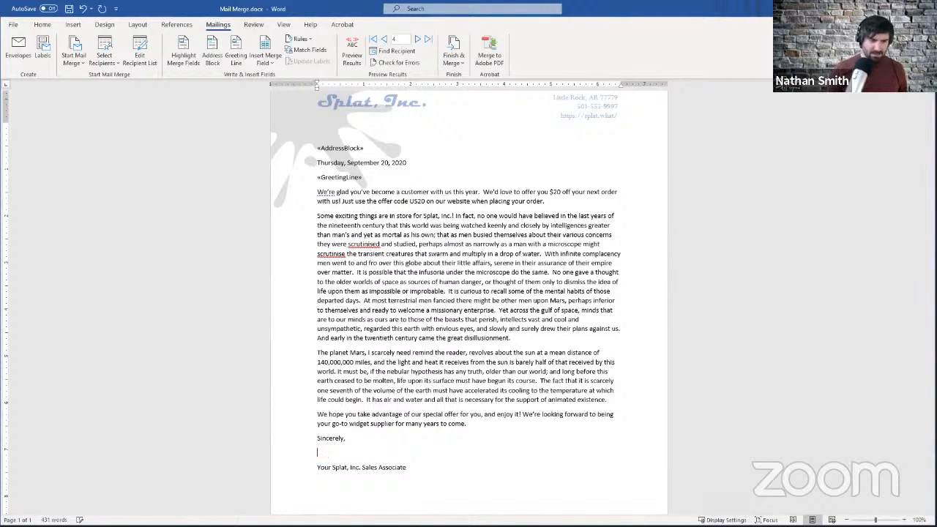
{"action": "left_click", "coordinate": [271, 68]}
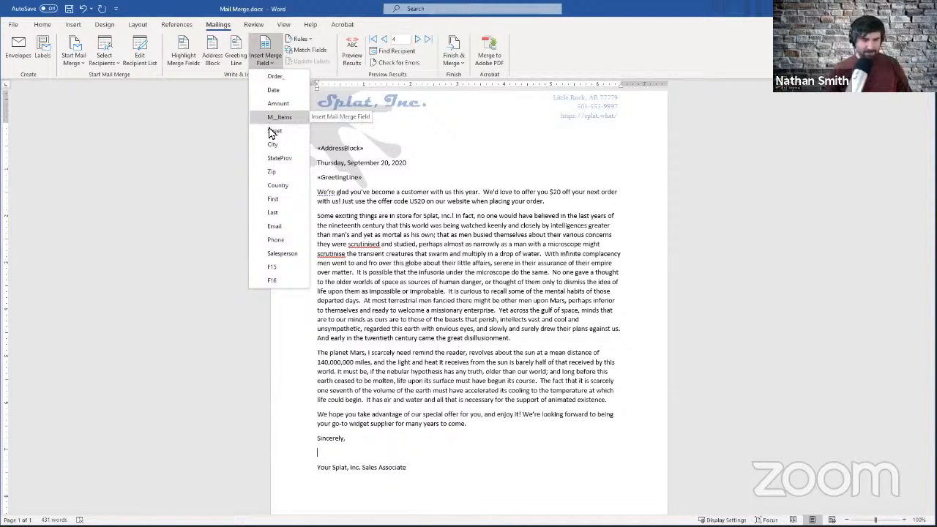
{"action": "left_click", "coordinate": [272, 256]}
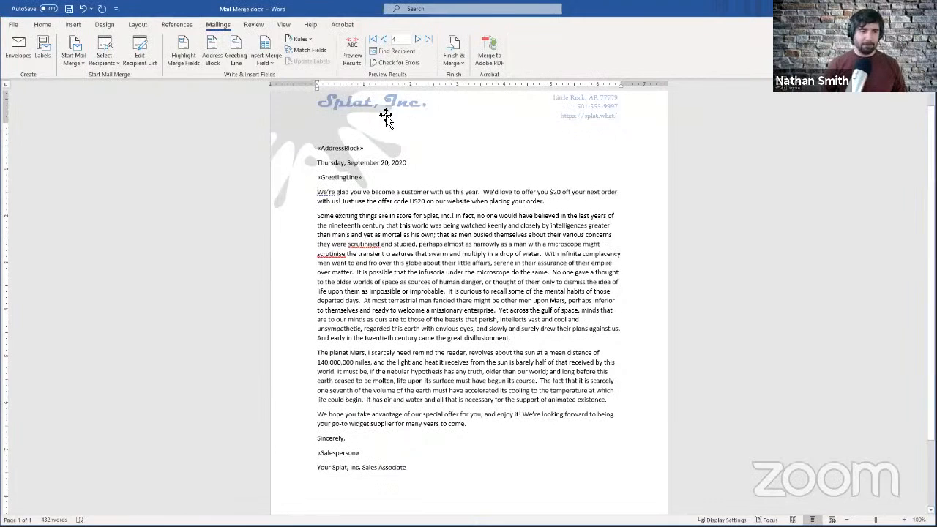
Start a Skip Record If rule at the beginning of the first body paragraph, using the Date field and the Less than comparison
{"action": "left_click", "coordinate": [300, 41]}
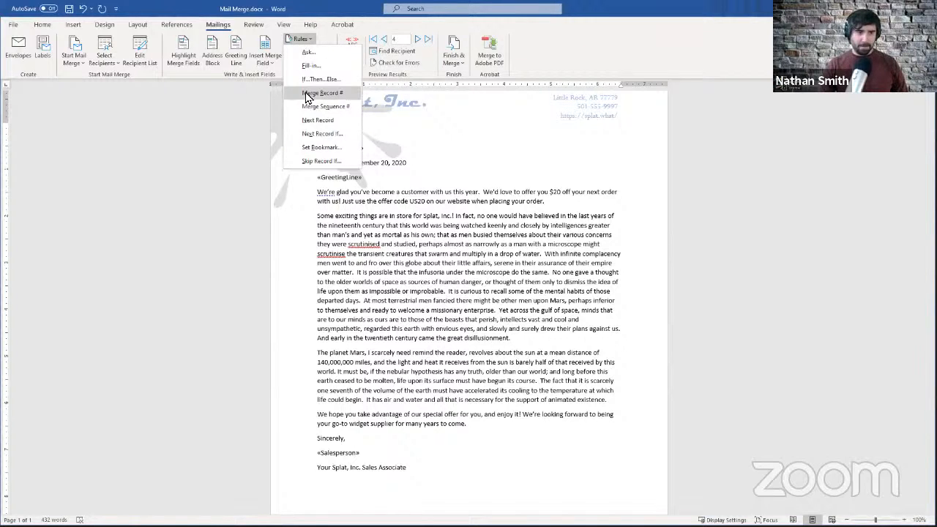
{"action": "left_click", "coordinate": [317, 161]}
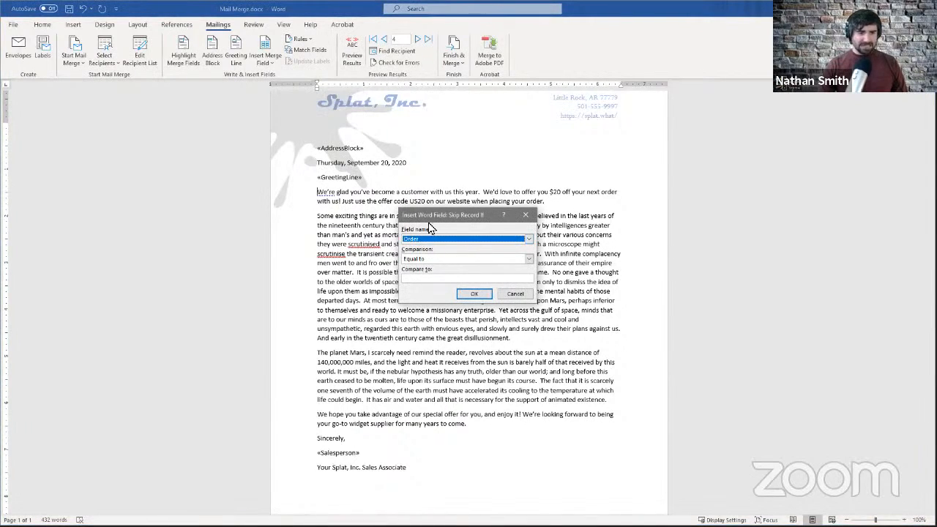
{"action": "left_click", "coordinate": [445, 242]}
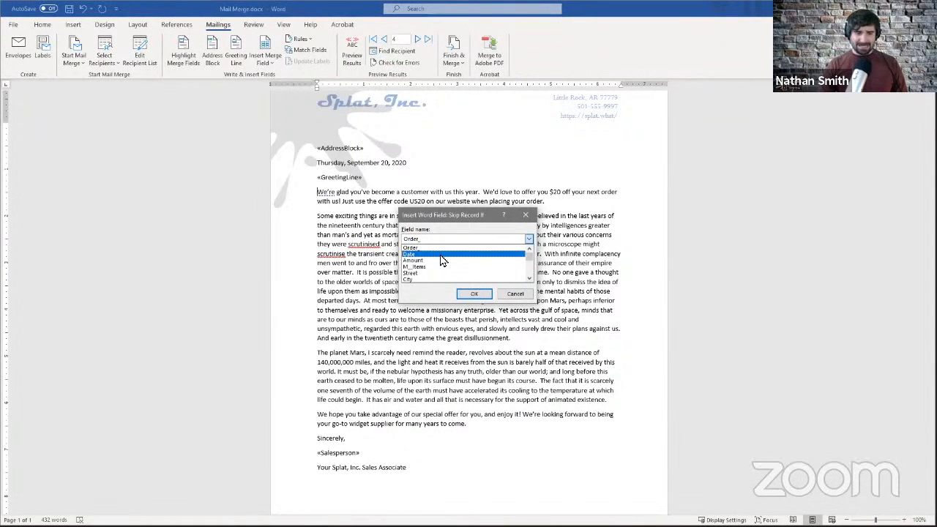
{"action": "left_click", "coordinate": [441, 254]}
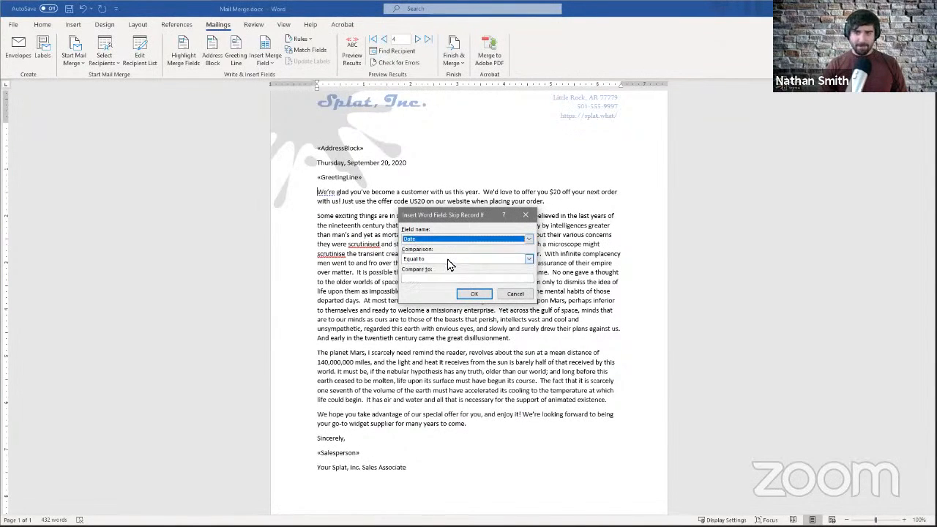
{"action": "left_click", "coordinate": [449, 262]}
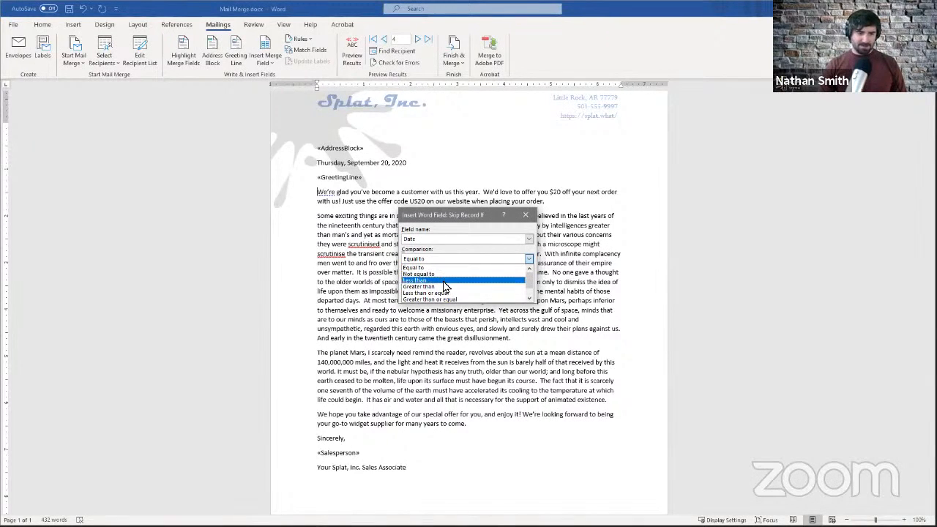
{"action": "scroll", "coordinate": [468, 294], "scroll_direction": "down", "scroll_amount": 2}
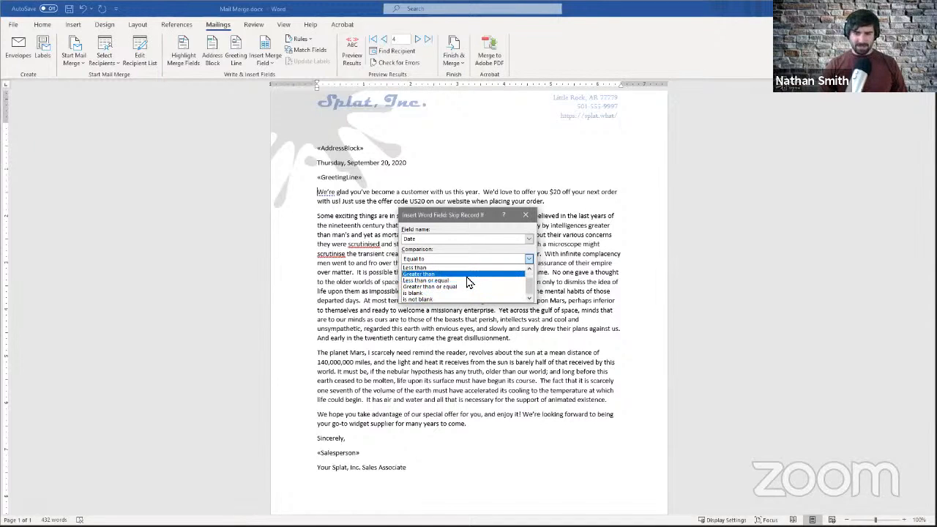
{"action": "scroll", "coordinate": [469, 278], "scroll_direction": "up", "scroll_amount": 1}
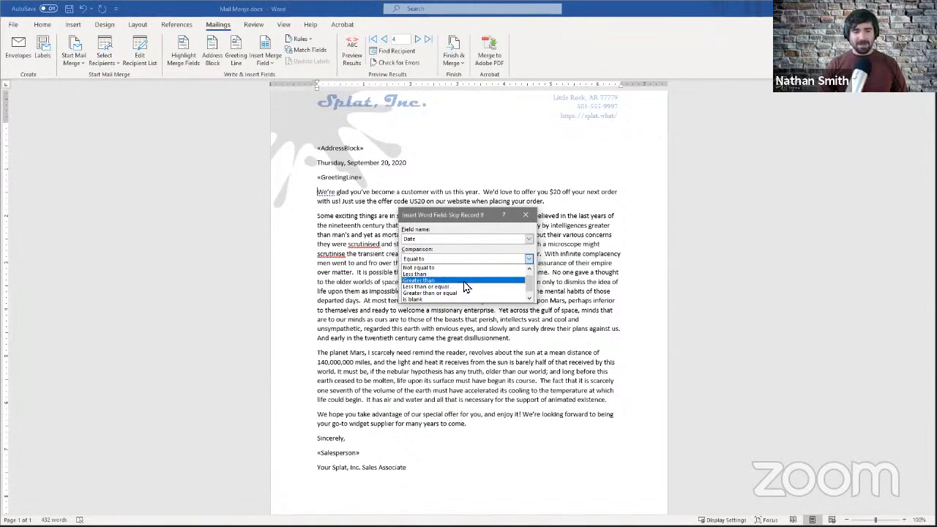
{"action": "left_click", "coordinate": [463, 275]}
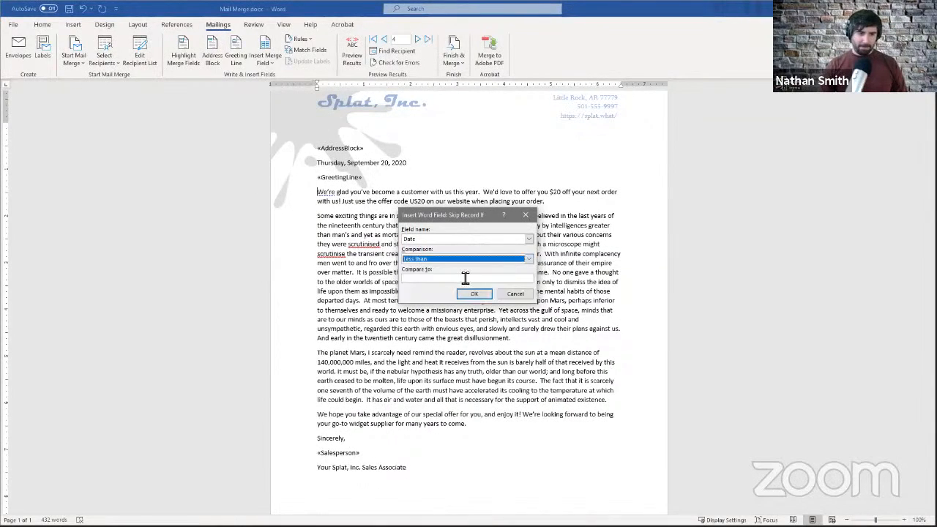
Set the skip rule's comparison value to 1/1/2020 and insert the rule
{"action": "left_click", "coordinate": [473, 278]}
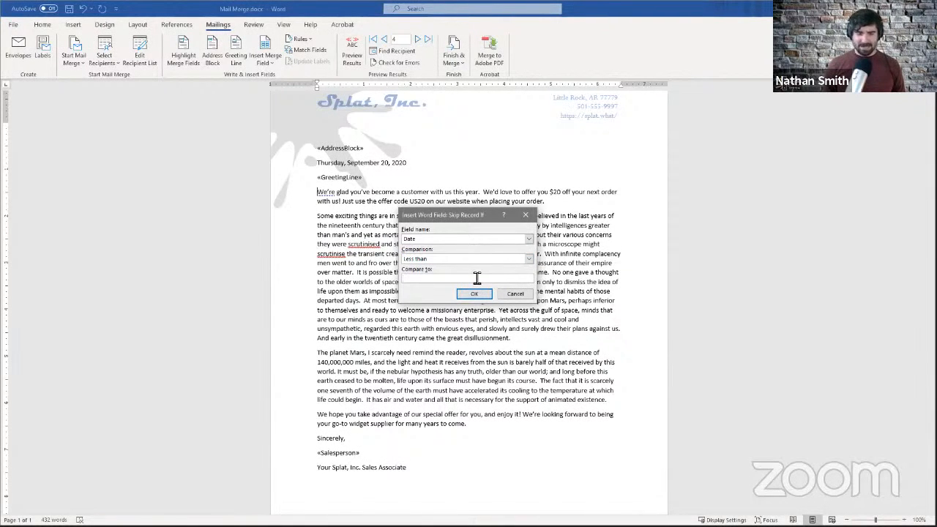
{"action": "type", "text": "1/"}
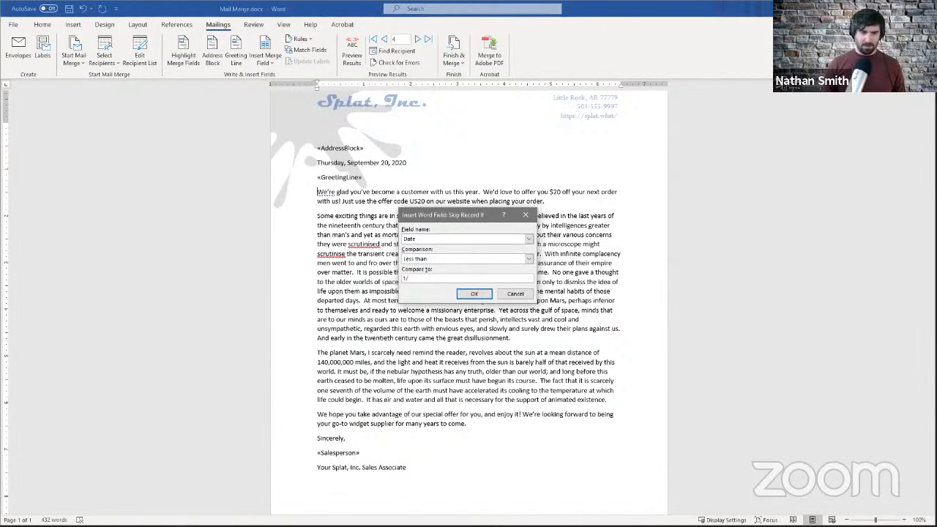
{"action": "type", "text": "1/202"}
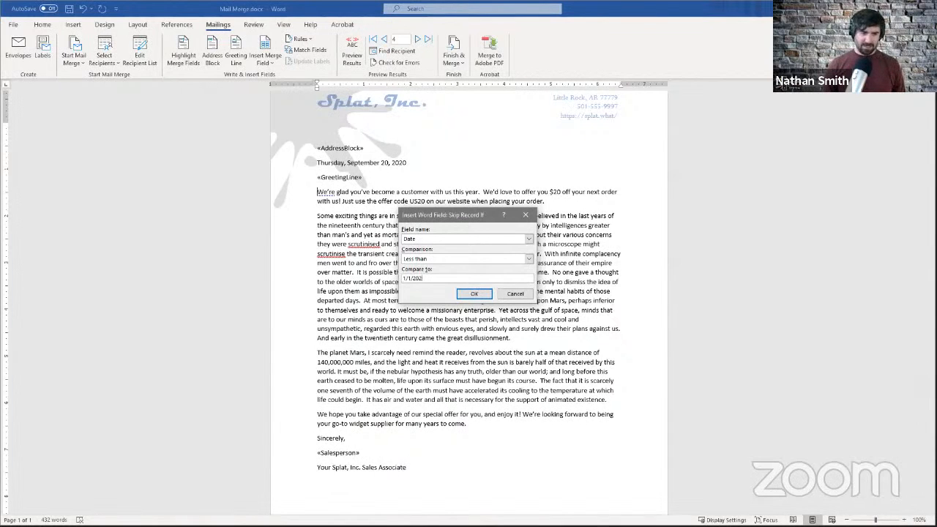
{"action": "type", "text": "0"}
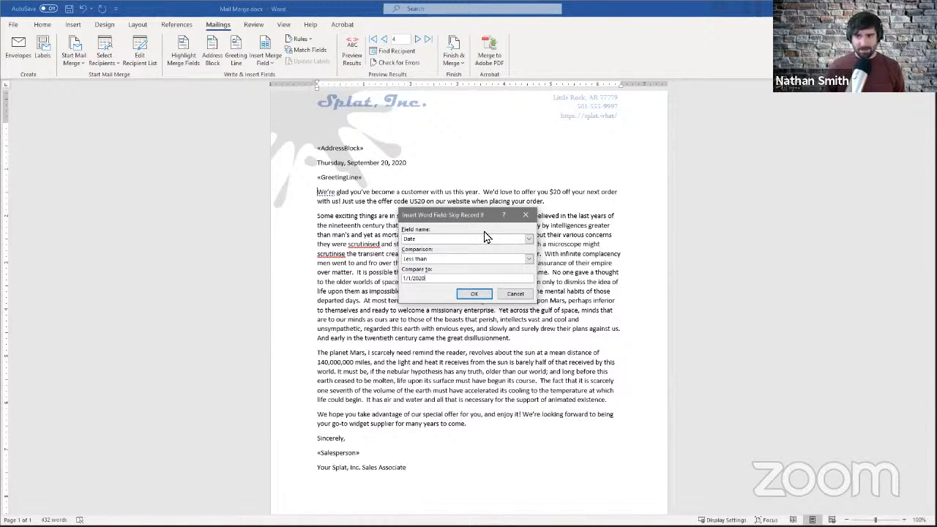
{"action": "left_click", "coordinate": [468, 296]}
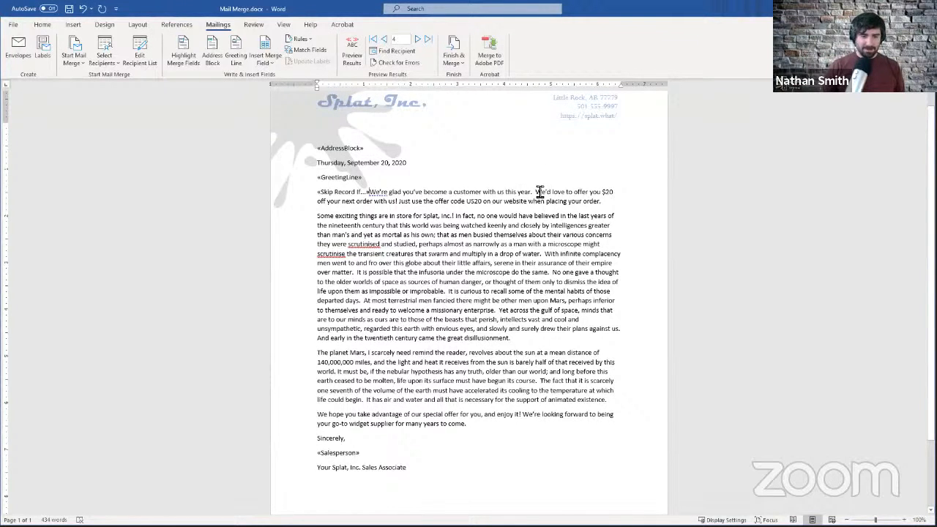
Select and copy the $20 offer text from "We'd love to offer you" through "placing your order."
{"action": "left_click_drag", "start_coordinate": [536, 193], "coordinate": [605, 205]}
{"action": "key", "text": "ctrl+c"}
{"action": "left_click", "coordinate": [585, 197]}
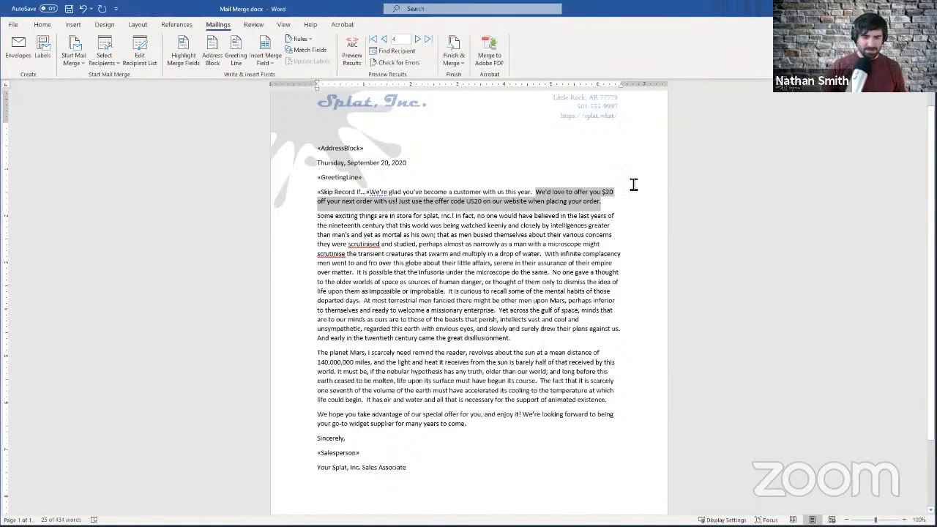
{"action": "right_click", "coordinate": [583, 194]}
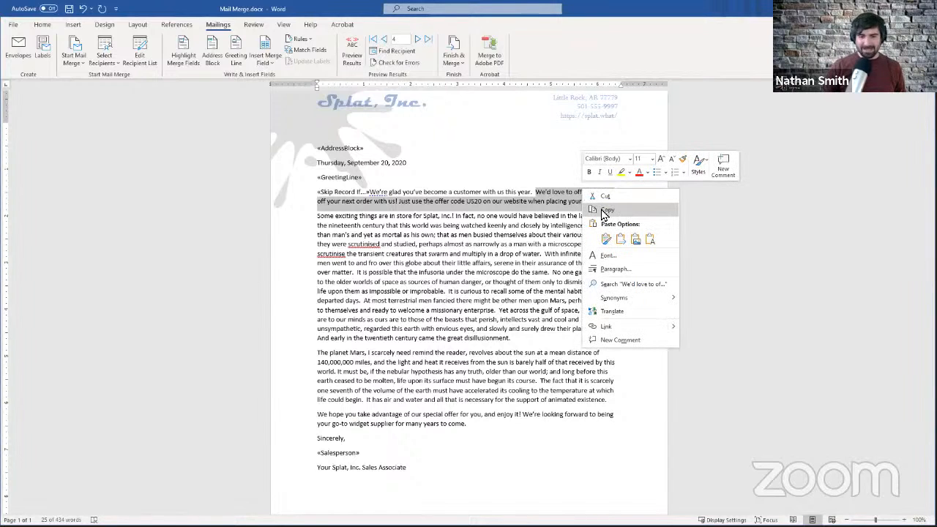
{"action": "left_click", "coordinate": [545, 208]}
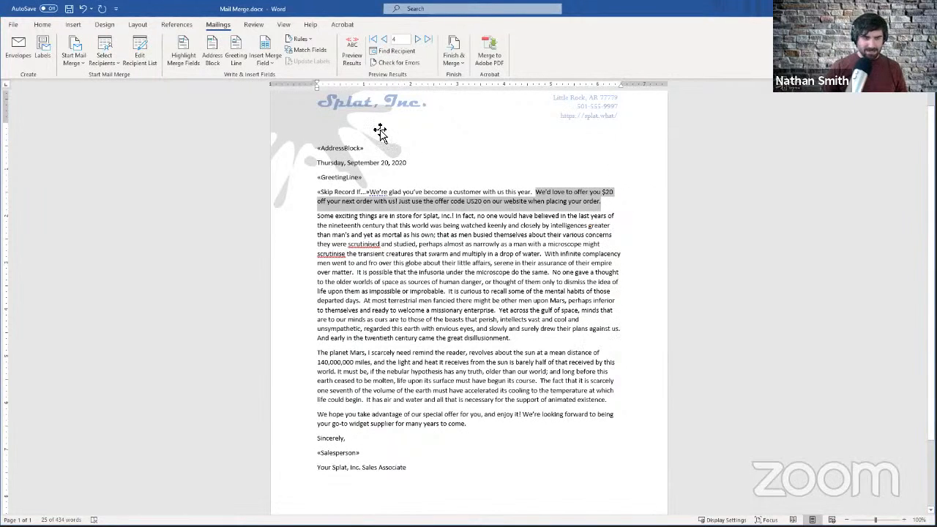
Start an If...Then...Else rule for Country equal to US, with the copied $20 offer as the text to insert
{"action": "left_click", "coordinate": [305, 41]}
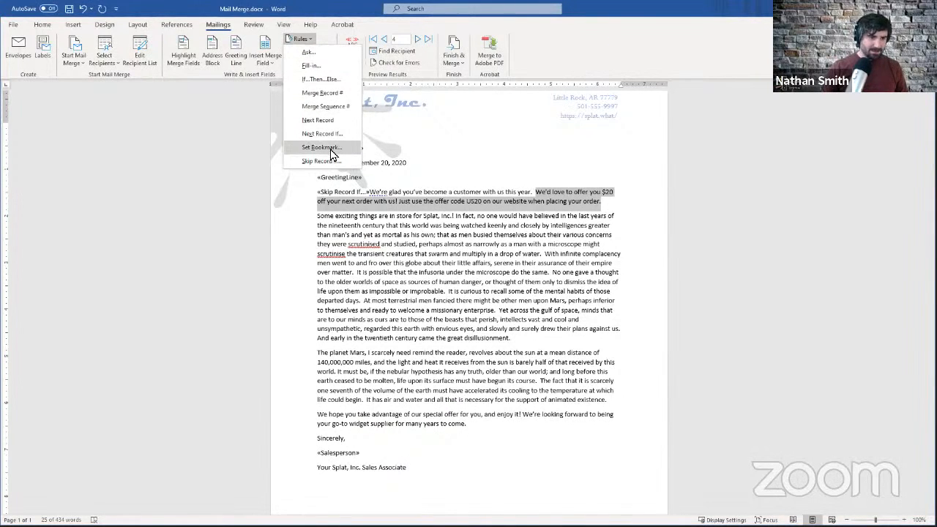
{"action": "left_click", "coordinate": [323, 80]}
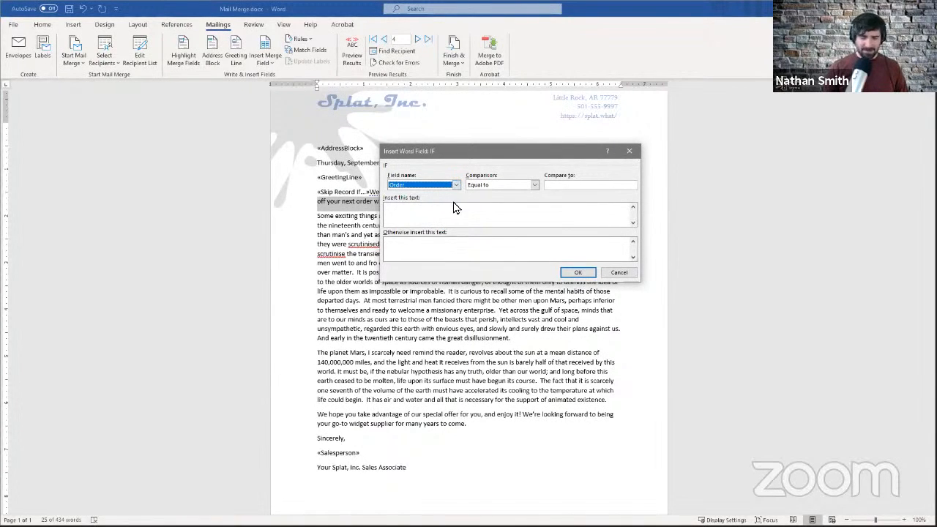
{"action": "left_click", "coordinate": [456, 187]}
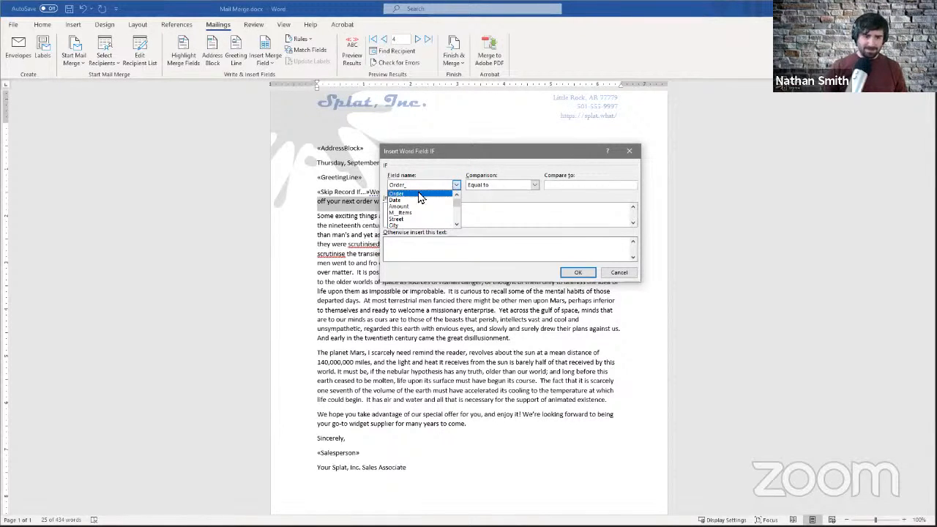
{"action": "left_click", "coordinate": [458, 226]}
{"action": "left_click", "coordinate": [458, 225]}
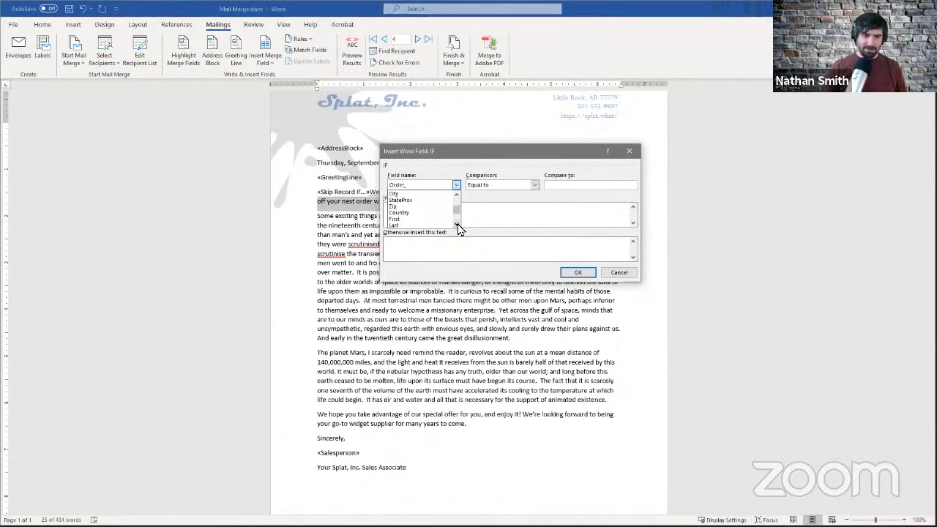
{"action": "left_click", "coordinate": [431, 212]}
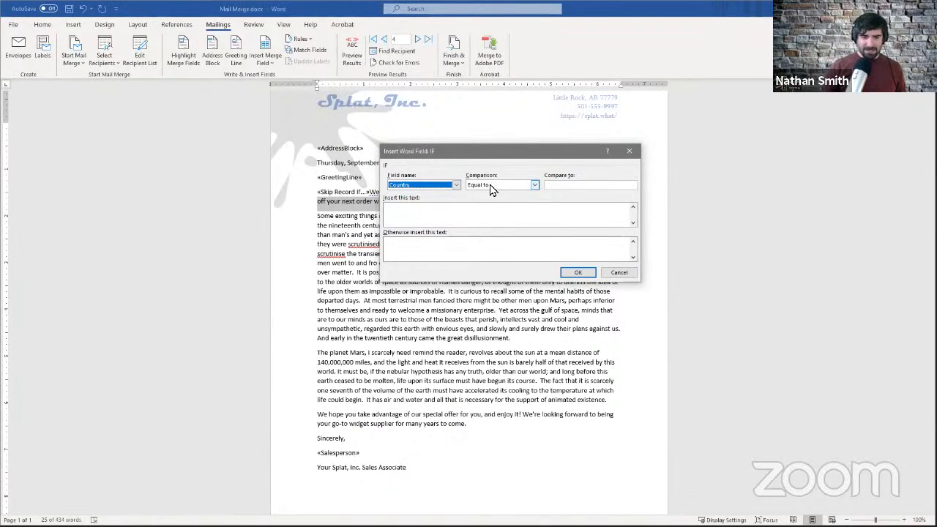
{"action": "left_click", "coordinate": [582, 188]}
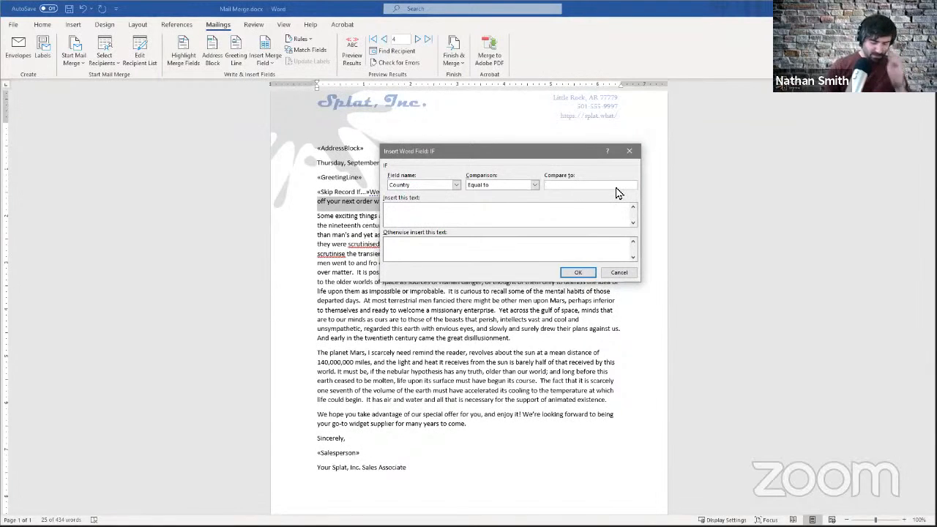
{"action": "type", "text": "US"}
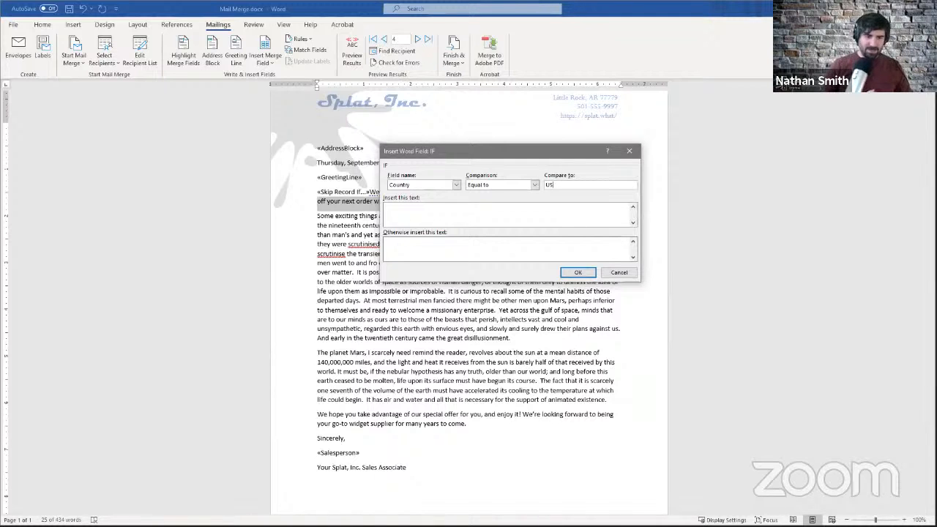
{"action": "left_click", "coordinate": [599, 213]}
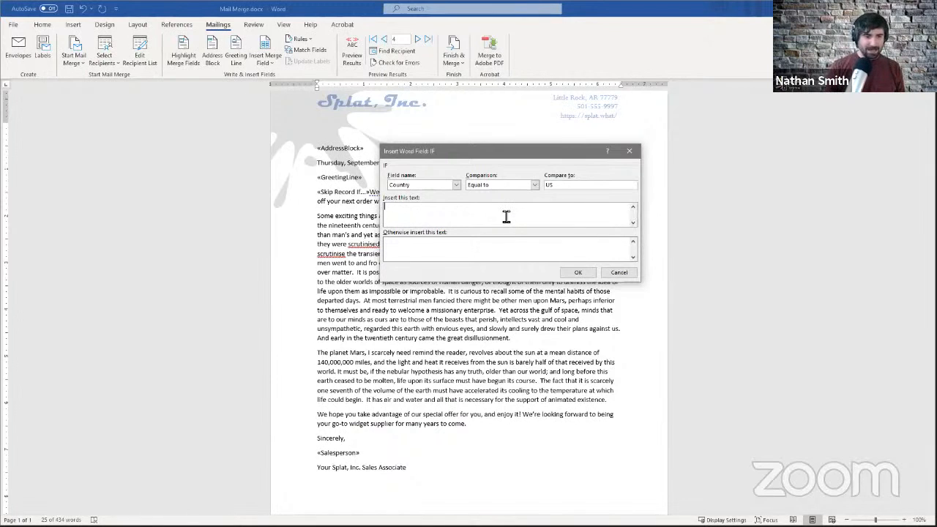
{"action": "key", "text": "ctrl+v"}
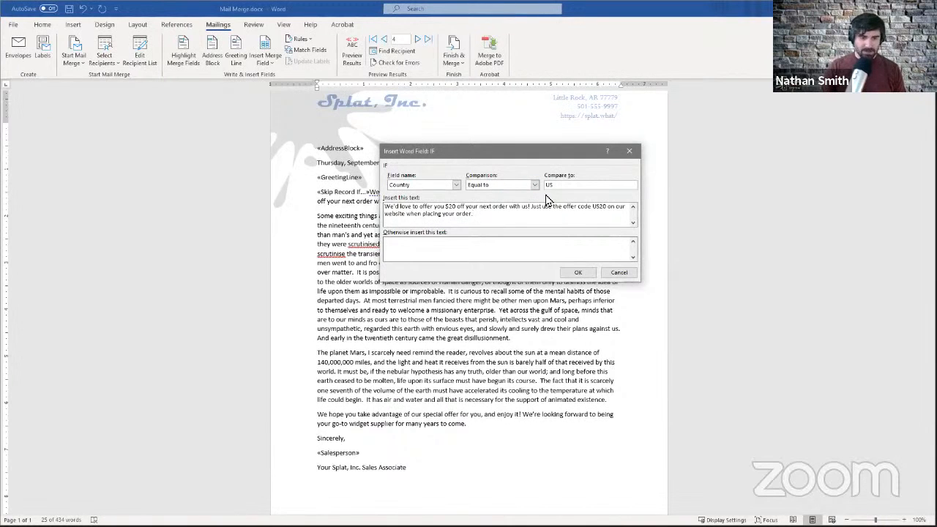
Paste the offer as the rule's otherwise text, changing its amount to $25 and its offer code to CA25
{"action": "left_click", "coordinate": [460, 250]}
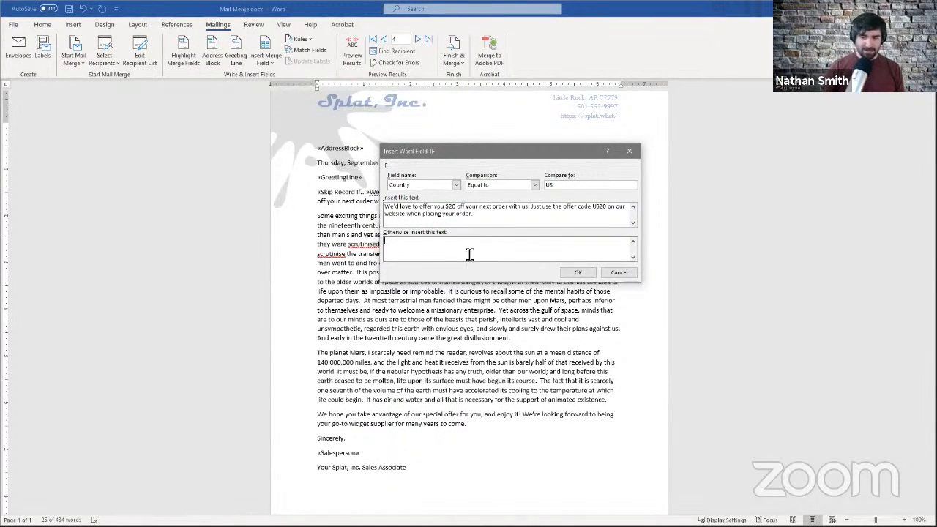
{"action": "left_click", "coordinate": [484, 241]}
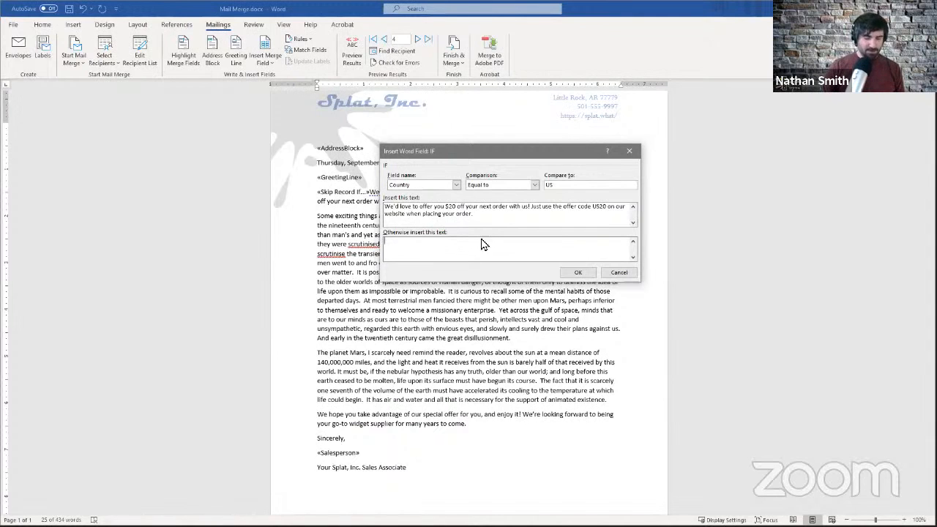
{"action": "key", "text": "ctrl+v"}
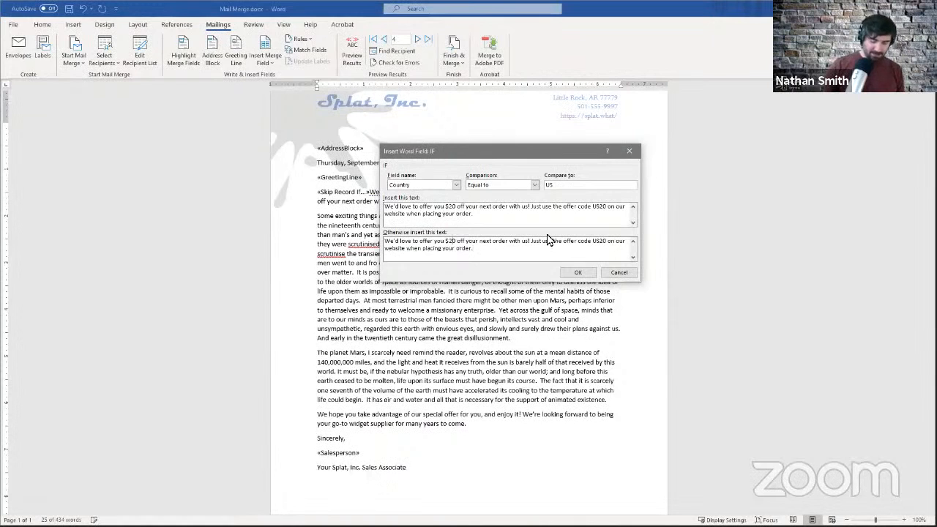
{"action": "key", "text": "Delete"}
{"action": "type", "text": "5"}
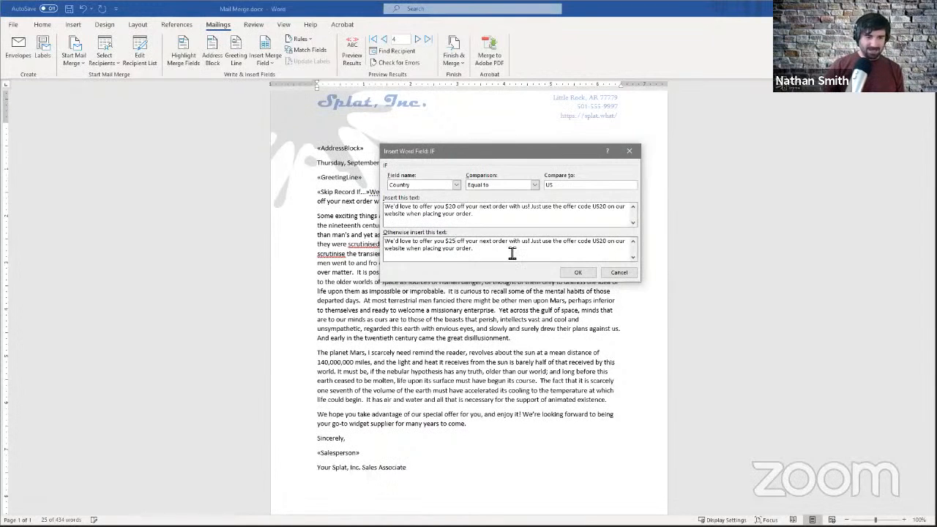
{"action": "left_click", "coordinate": [608, 242]}
{"action": "key", "text": "BackSpace"}
{"action": "key", "text": "BackSpace"}
{"action": "key", "text": "BackSpace"}
{"action": "key", "text": "BackSpace"}
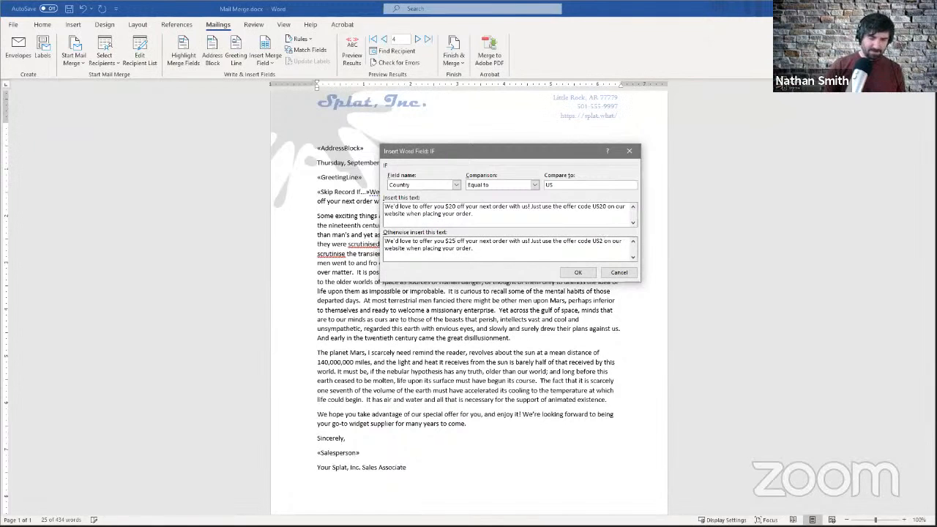
{"action": "type", "text": "CA25"}
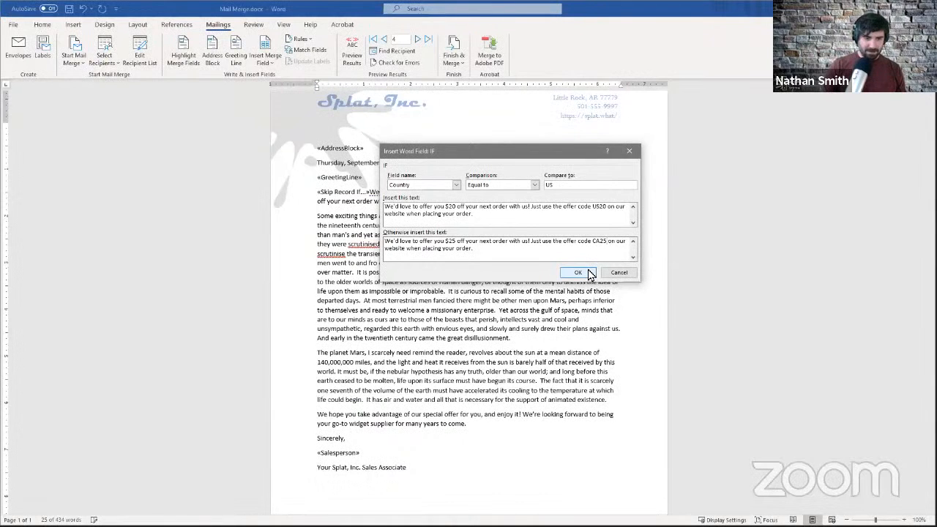
Insert the Country If...Then...Else rule in the opening paragraph and check which of its text belongs to the rule field
{"action": "left_click", "coordinate": [590, 274]}
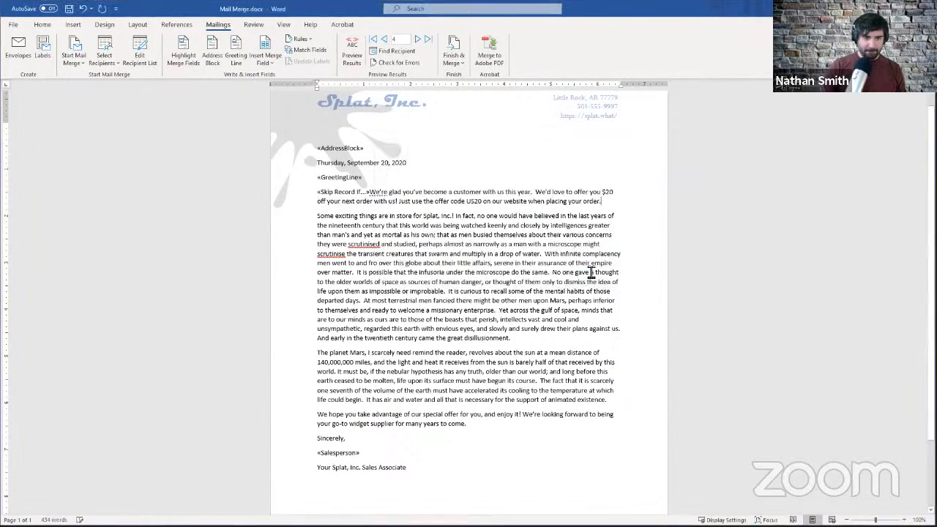
{"action": "left_click", "coordinate": [560, 201]}
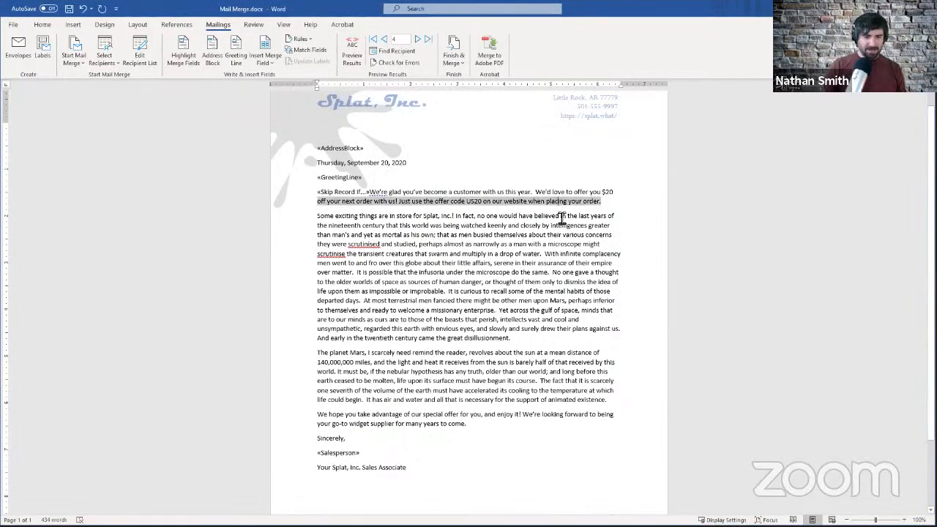
{"action": "left_click", "coordinate": [572, 235]}
{"action": "left_click", "coordinate": [569, 199]}
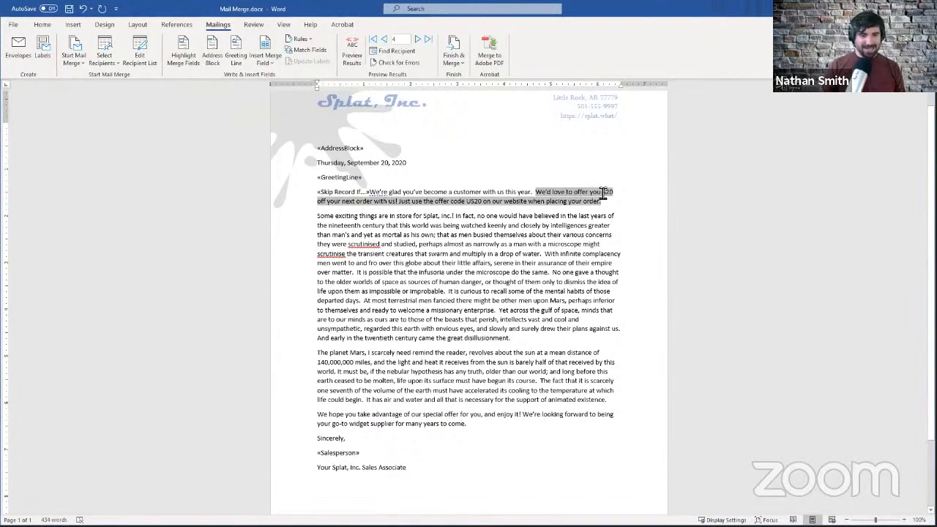
{"action": "left_click", "coordinate": [564, 226]}
{"action": "left_click", "coordinate": [572, 202]}
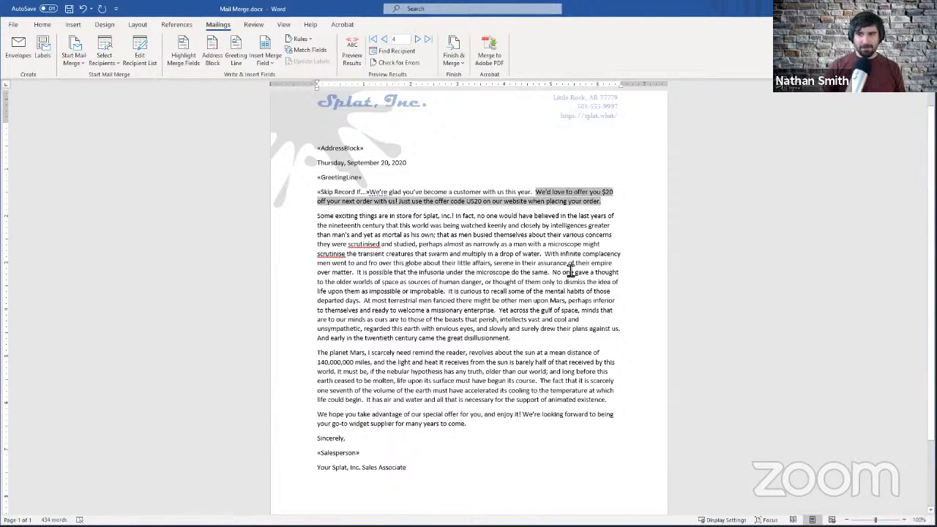
{"action": "left_click", "coordinate": [569, 235]}
{"action": "left_click", "coordinate": [569, 204]}
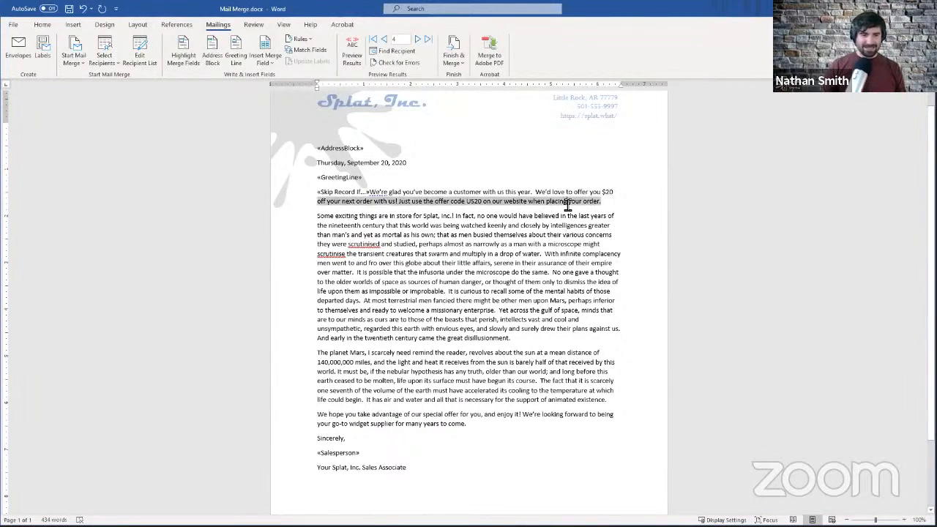
{"action": "left_click", "coordinate": [567, 192]}
{"action": "left_click", "coordinate": [567, 235]}
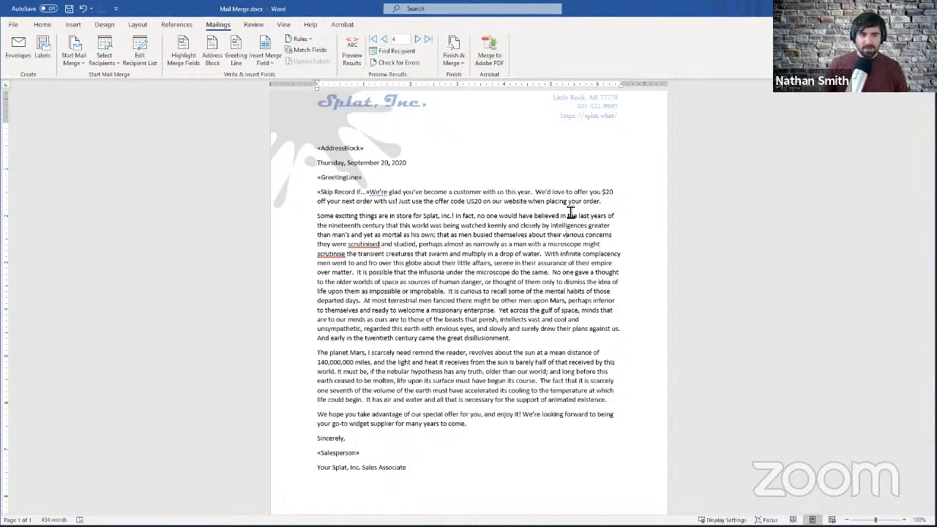
Preview the merge results and advance through the records to record 17, checking the offer amount and code in each letter
{"action": "left_click", "coordinate": [351, 66]}
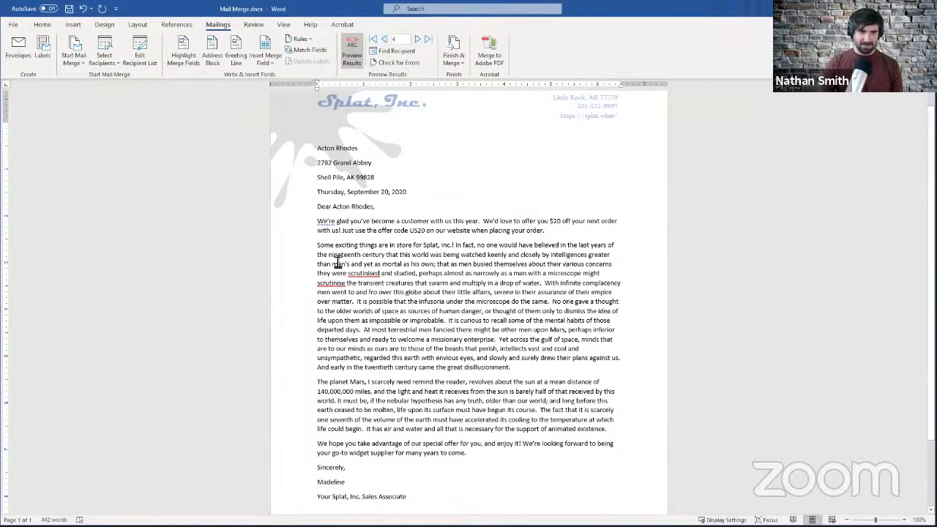
{"action": "left_click", "coordinate": [418, 40]}
{"action": "left_click", "coordinate": [418, 41]}
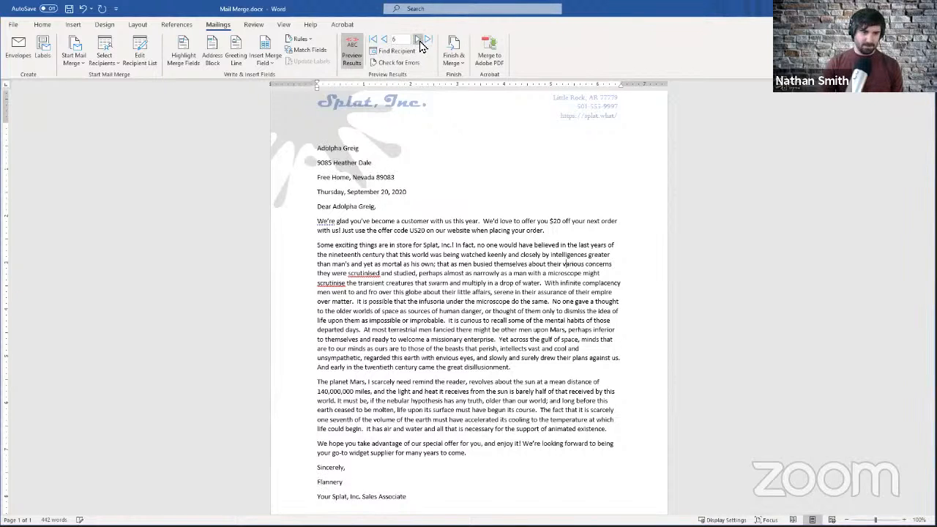
{"action": "left_click", "coordinate": [418, 40]}
{"action": "left_click", "coordinate": [418, 41]}
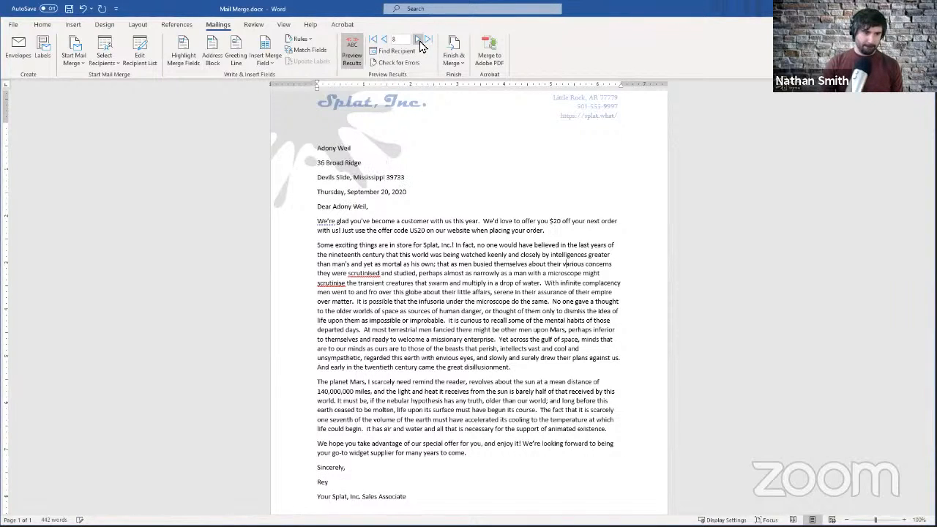
{"action": "left_click", "coordinate": [418, 40]}
{"action": "left_click", "coordinate": [418, 40]}
{"action": "left_click", "coordinate": [418, 40]}
{"action": "left_click", "coordinate": [418, 41]}
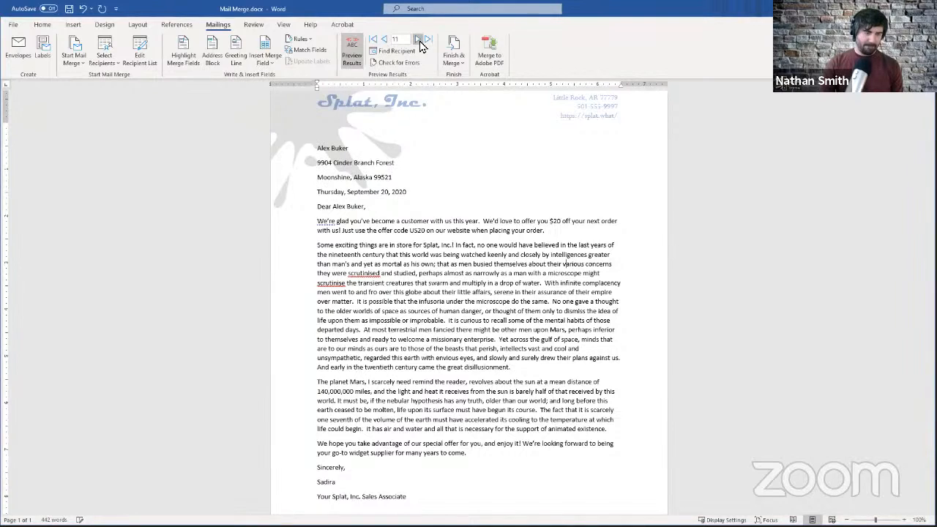
{"action": "left_click", "coordinate": [418, 40]}
{"action": "left_click", "coordinate": [418, 40]}
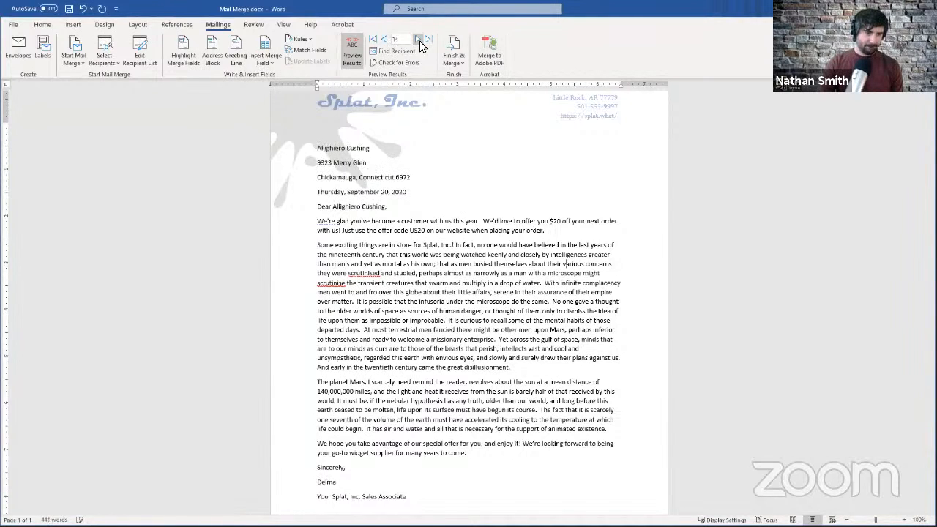
{"action": "left_click", "coordinate": [418, 40]}
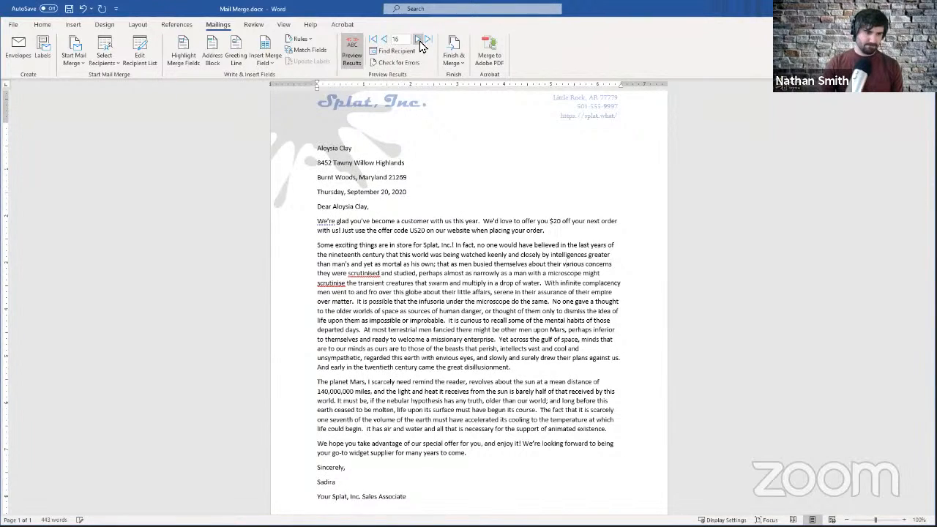
{"action": "left_click", "coordinate": [418, 41]}
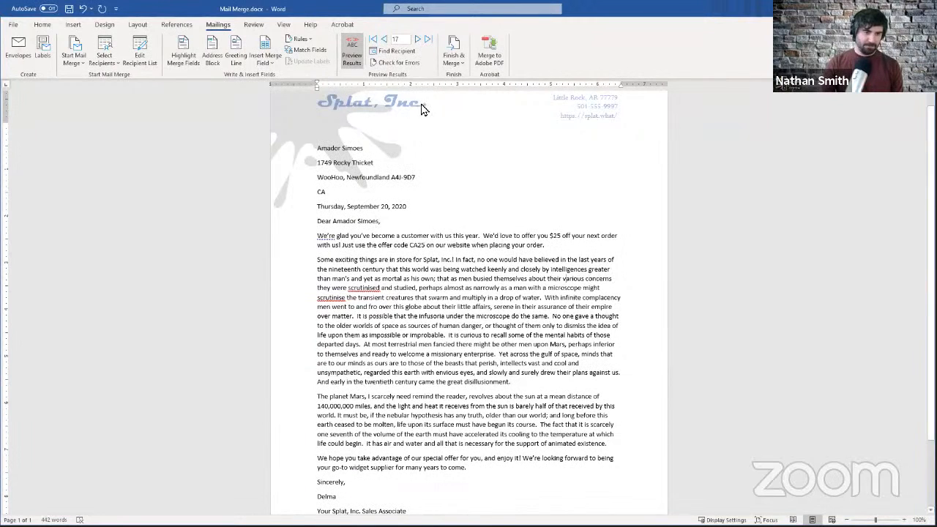
Review record 17's letter from address to signature and look at the available Finish & Merge output options
{"action": "scroll", "coordinate": [432, 148], "scroll_direction": "down", "scroll_amount": 1}
{"action": "scroll", "coordinate": [432, 148], "scroll_direction": "down", "scroll_amount": 1}
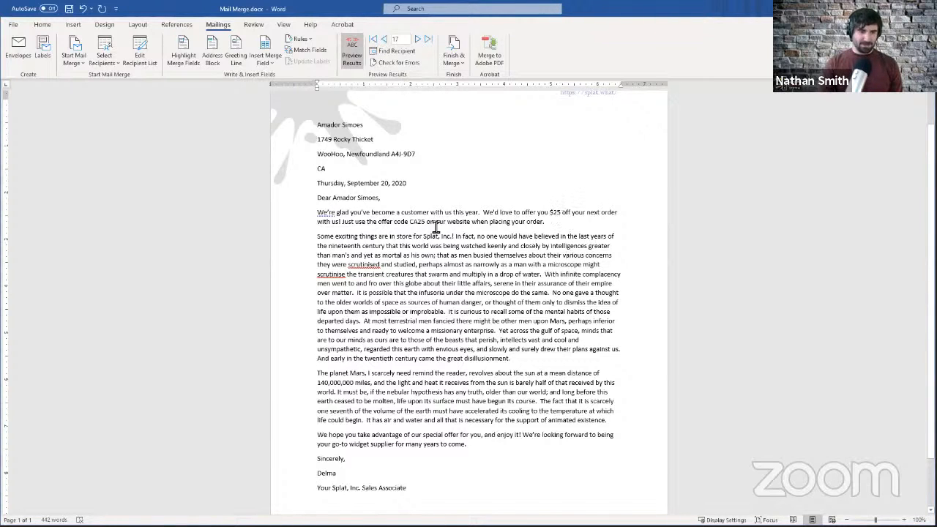
{"action": "scroll", "coordinate": [339, 359], "scroll_direction": "down", "scroll_amount": 1}
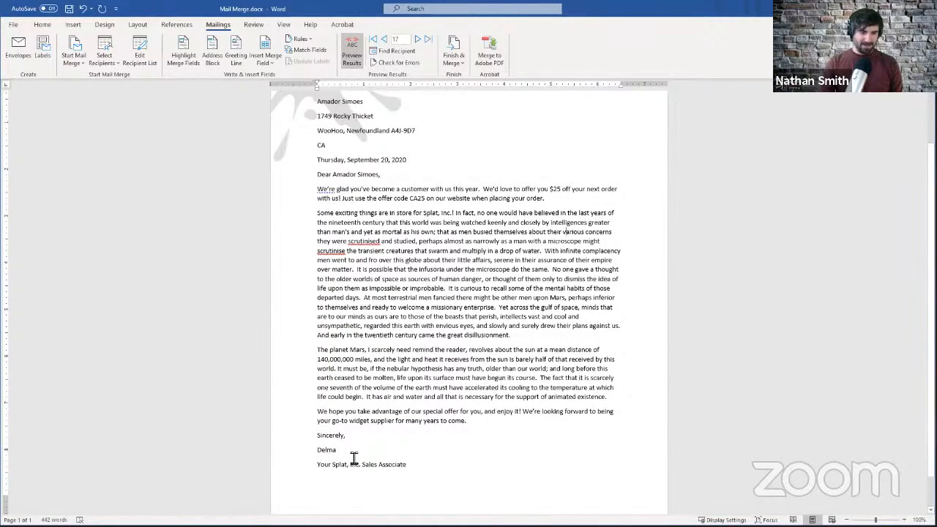
{"action": "scroll", "coordinate": [380, 401], "scroll_direction": "up", "scroll_amount": 3}
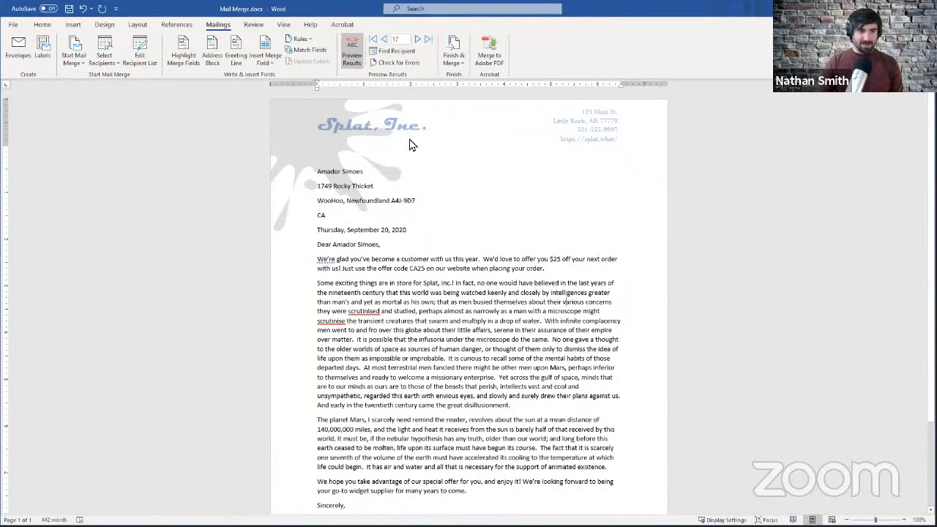
{"action": "left_click", "coordinate": [453, 63]}
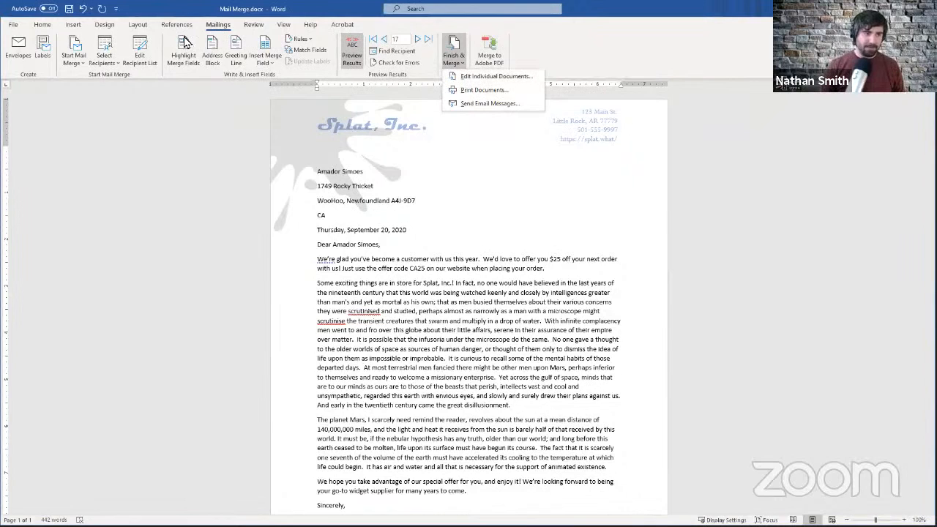
{"action": "left_click", "coordinate": [608, 49]}
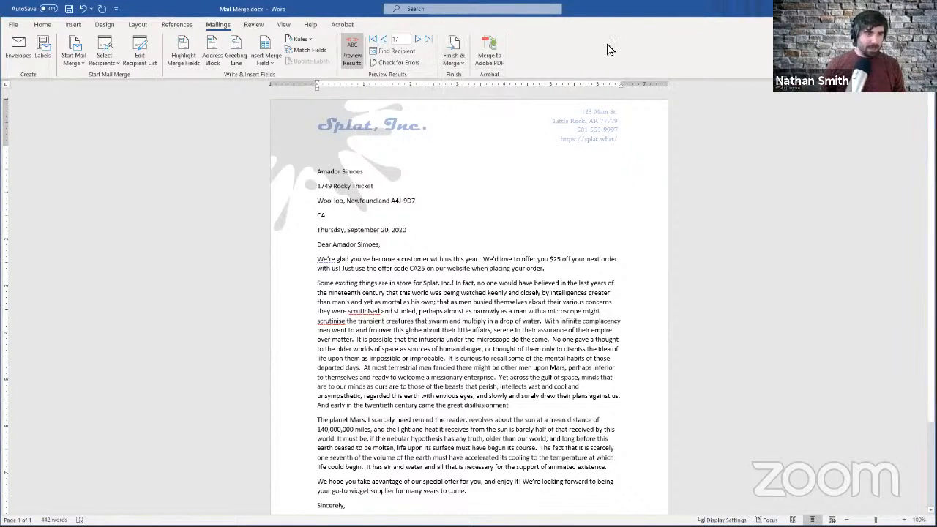